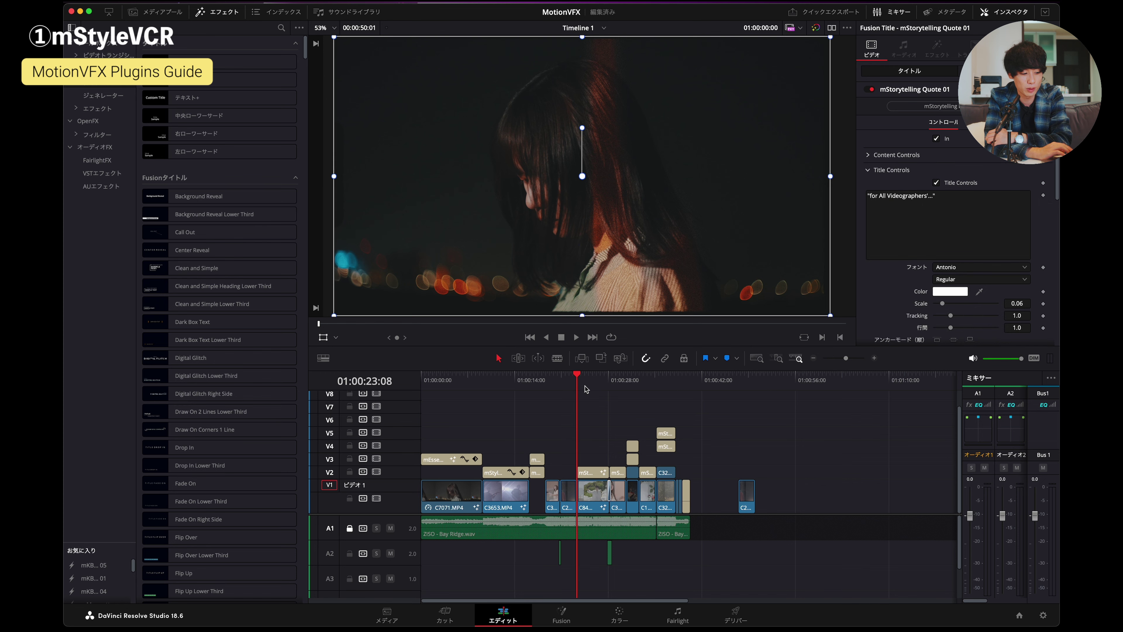
- Inspect the finished sections of Timeline 1 at the "Grain" and "Original" titles
mouse_move(631, 391)
left_mouse_down()
mouse_move(548, 388)
mouse_move(628, 390)
left_mouse_up()
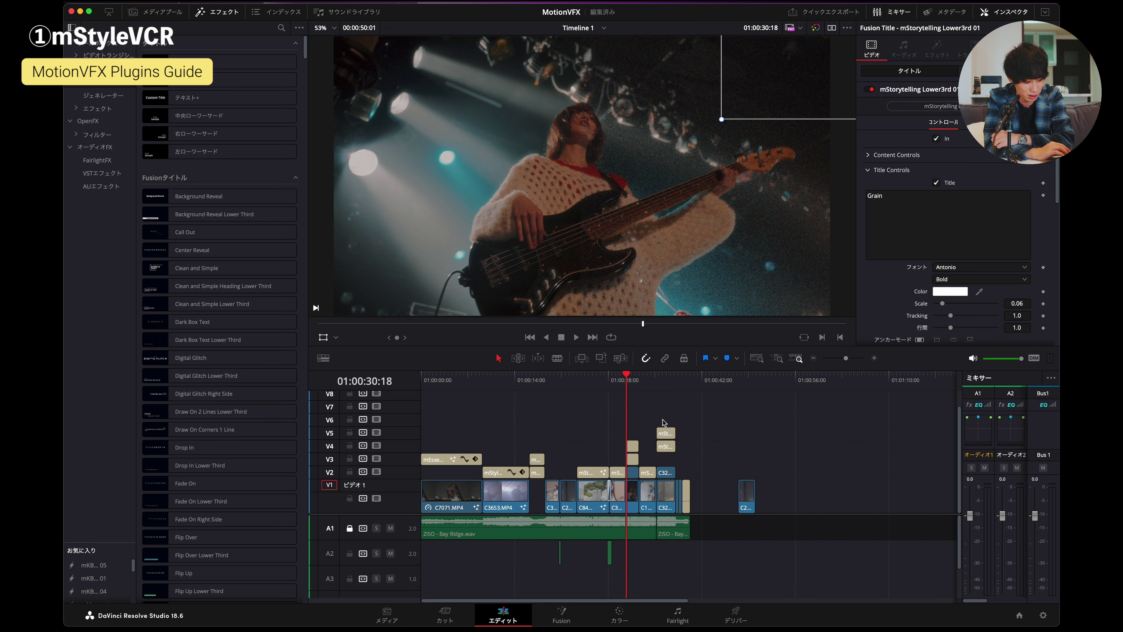
left_click(657, 381)
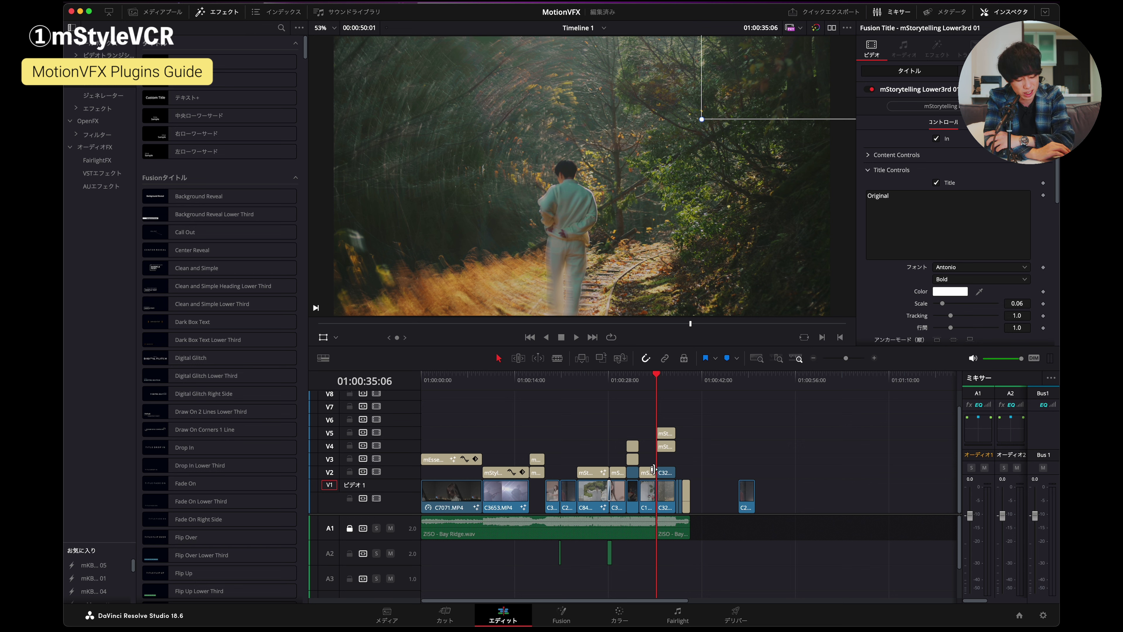
left_click(627, 380)
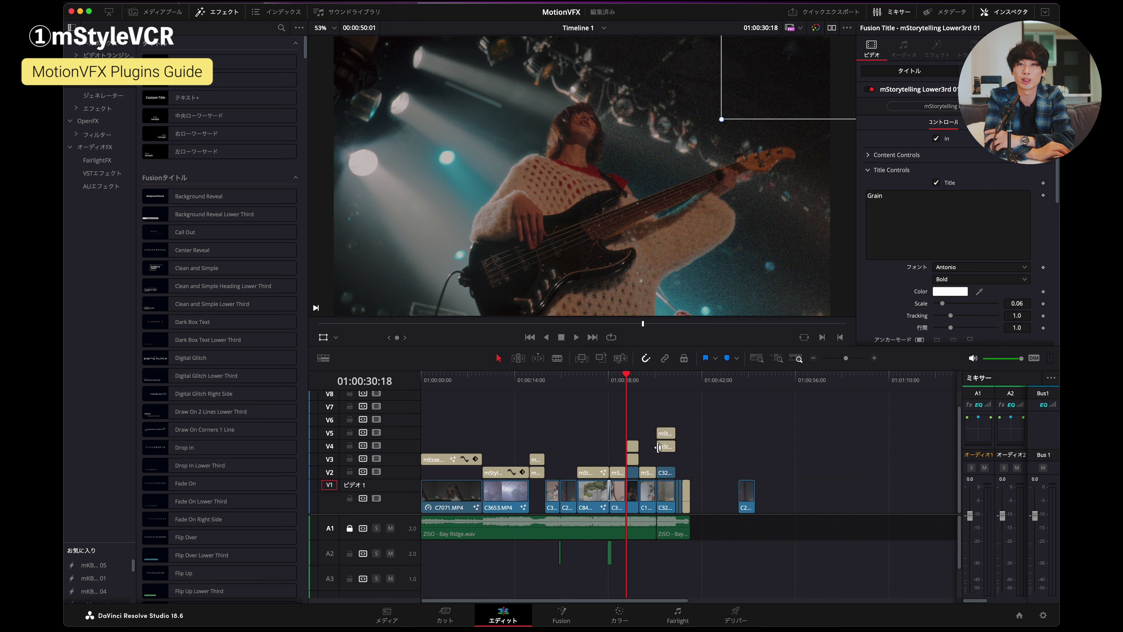
mouse_move(687, 511)
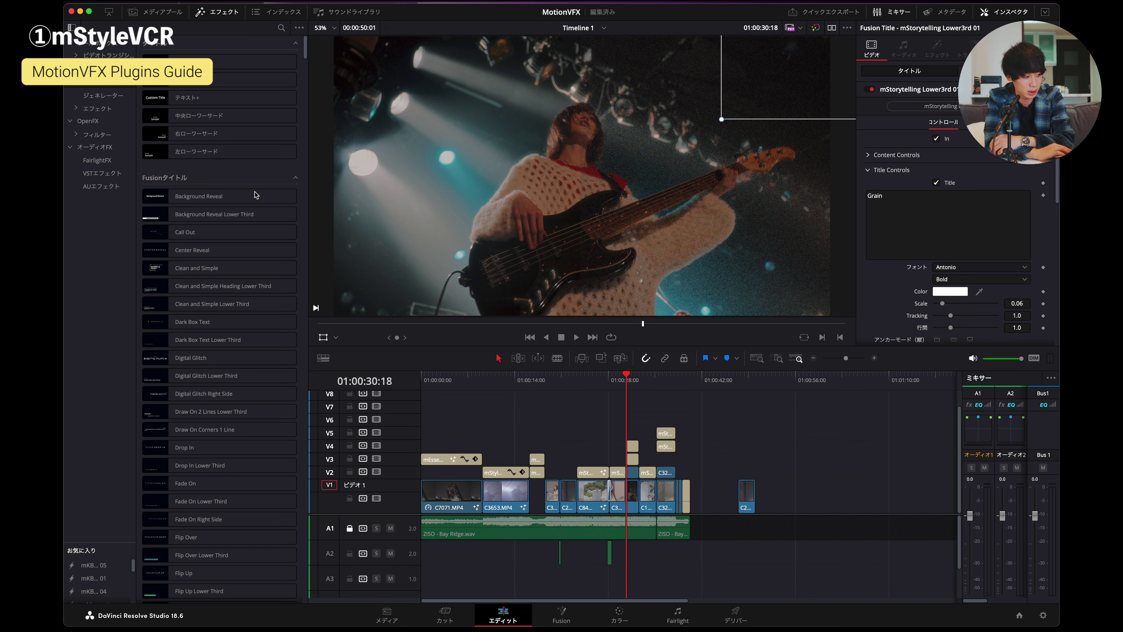
mouse_move(215, 197)
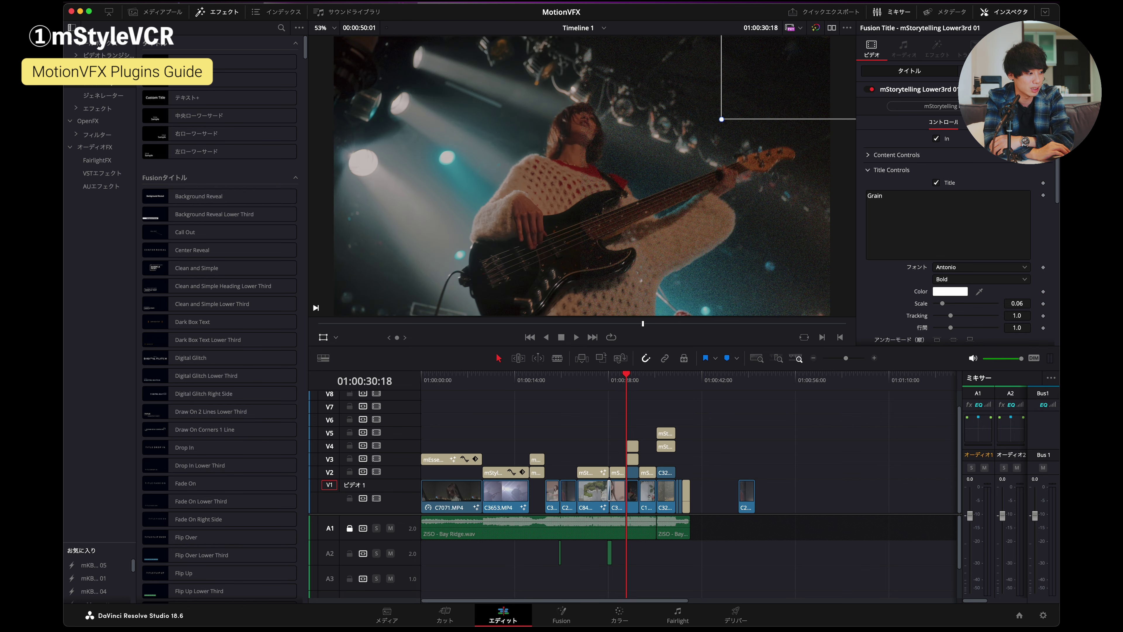
- Open the mStyle VCR title collection and view the timeline's VCR title examples at 01:00:11:05 and 01:00:18:06
left_click(110, 264)
left_click(496, 381)
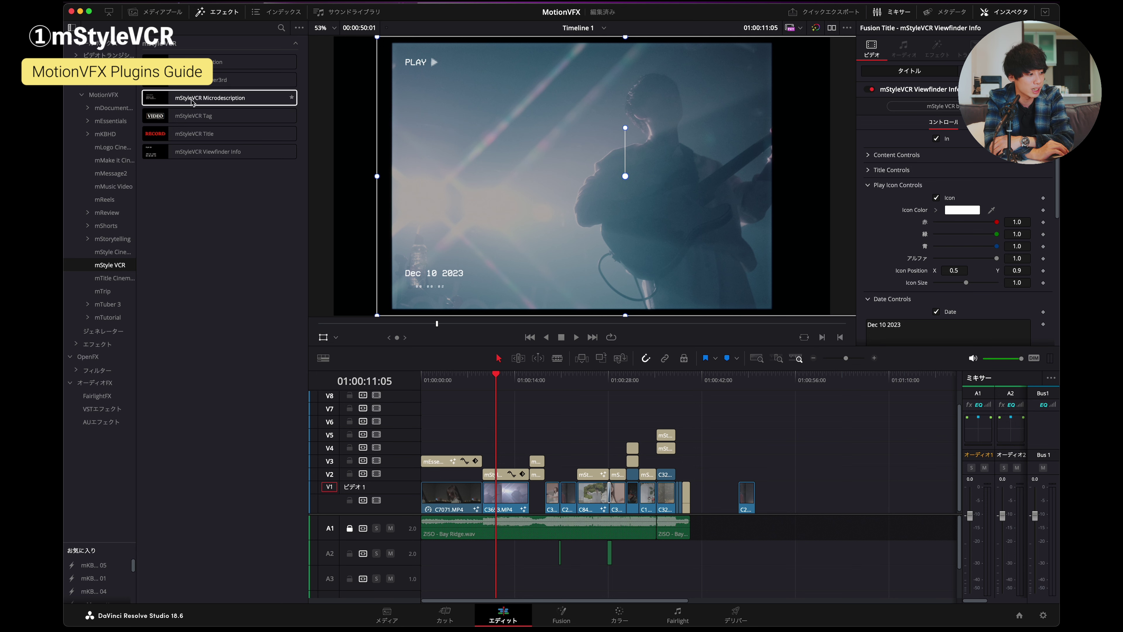
left_click(515, 502)
left_click(544, 377)
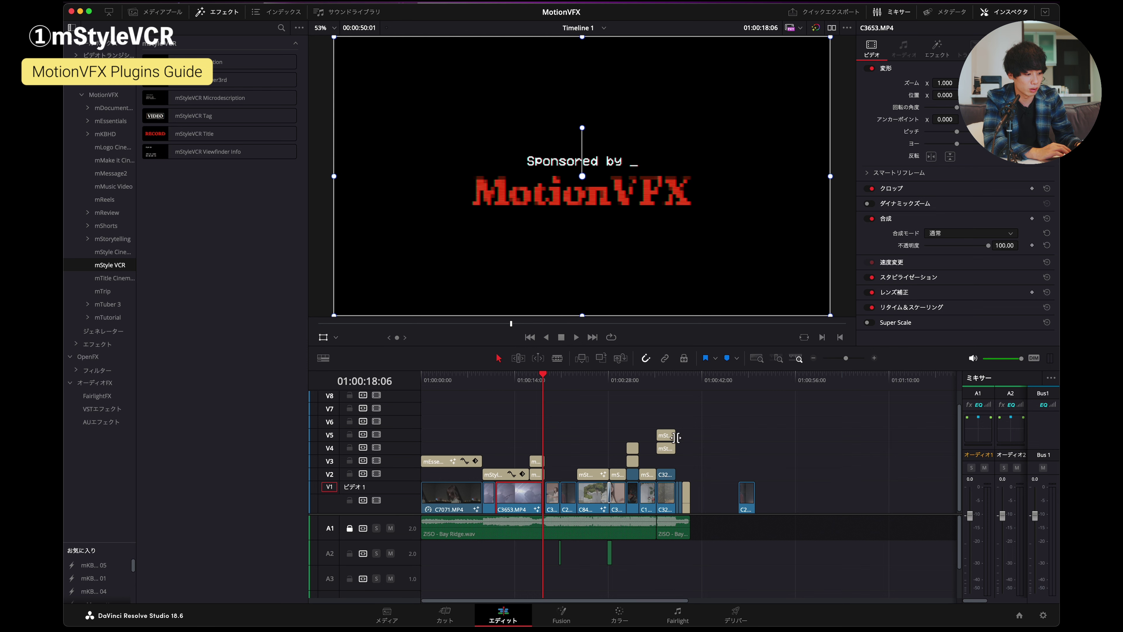
- Move the playhead to 01:00:57:20 on clip C3003.MP4 and preview the mStyleVCR Lower3rd and Microdescription titles
left_click(802, 377)
left_click_drag(845, 358, 854, 358)
left_click(728, 381)
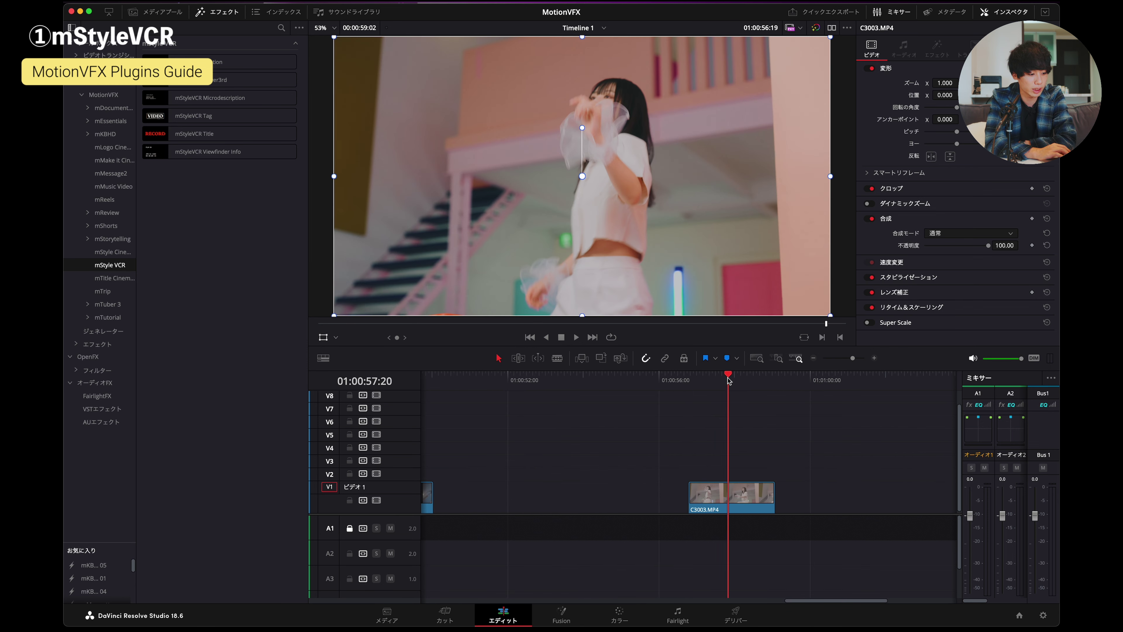
scroll(731, 439, "left", 3)
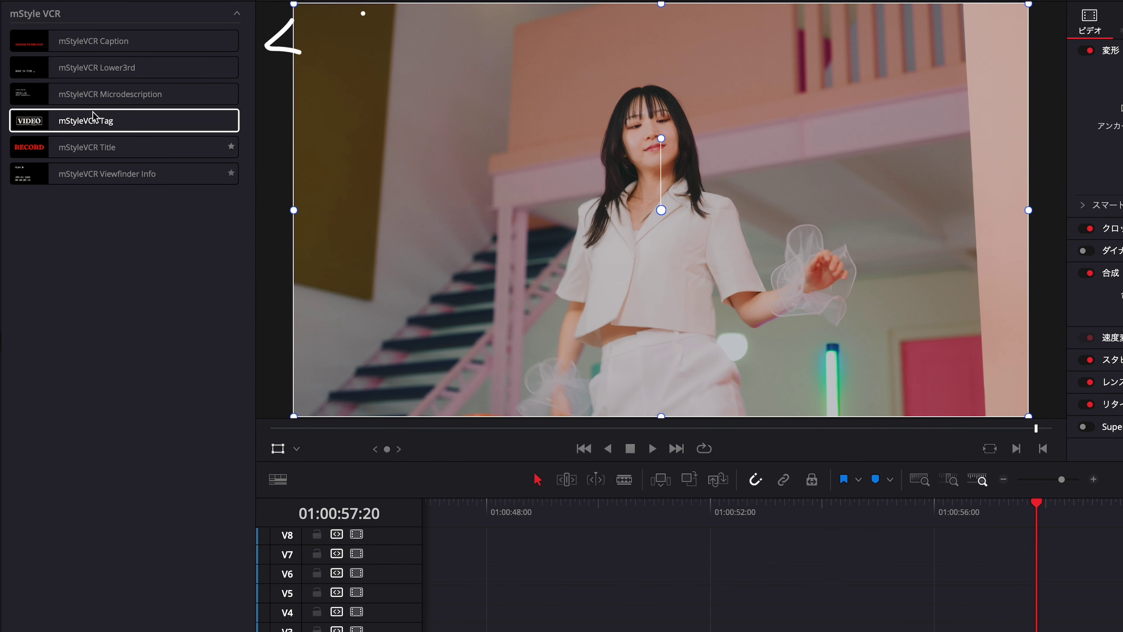
mouse_move(62, 42)
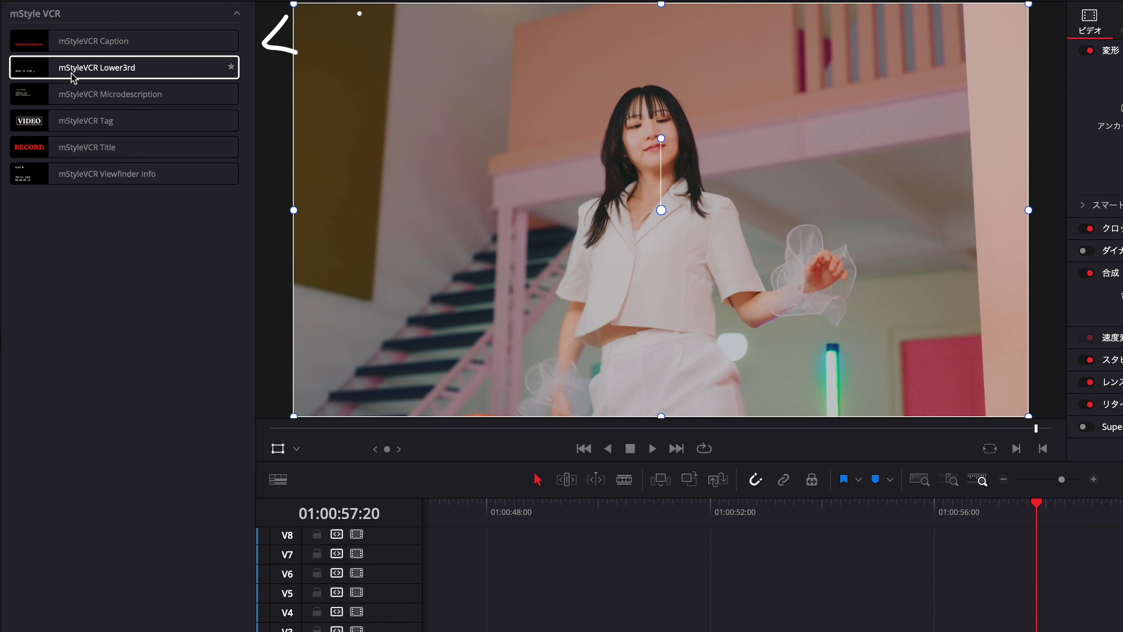
mouse_move(95, 73)
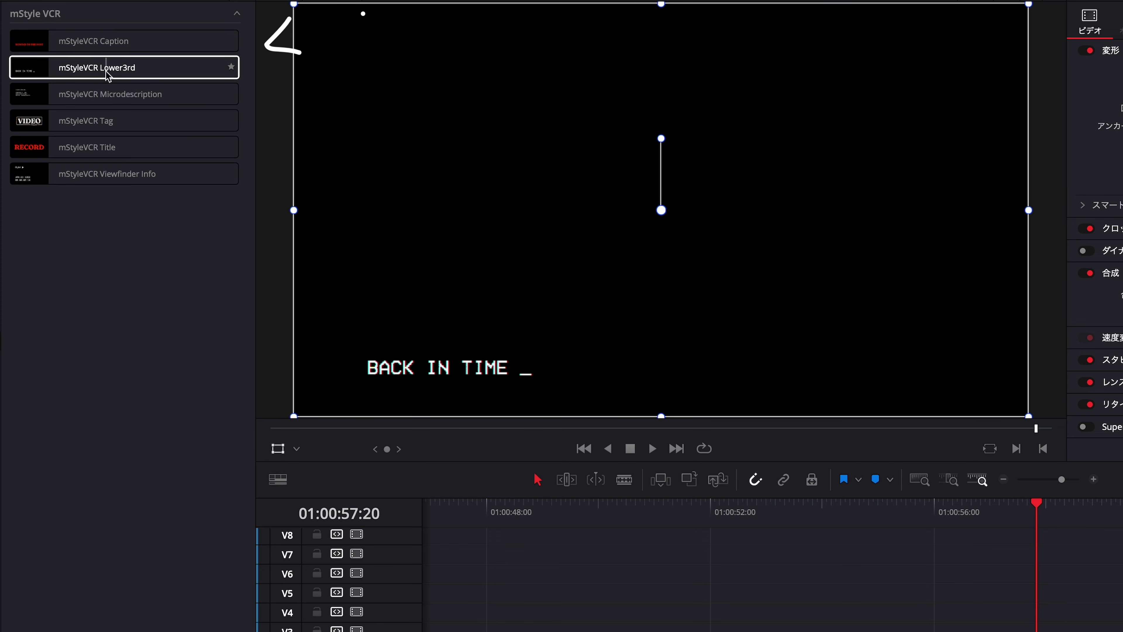
mouse_move(105, 100)
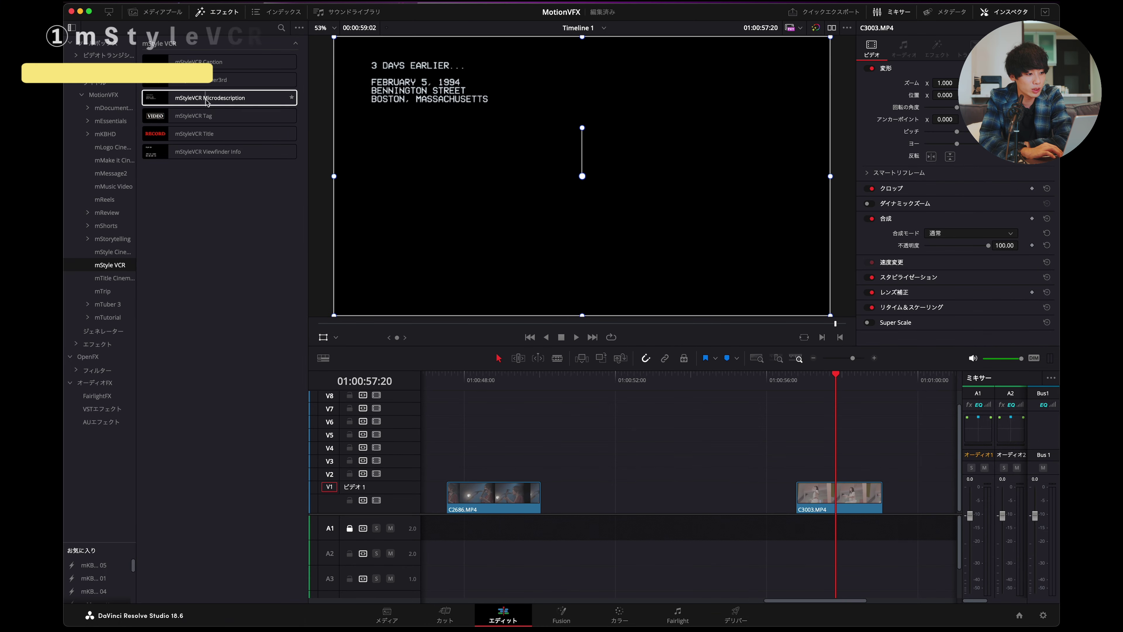
- Place the mStyleVCR Microdescription title on V2 above clip C3003.MP4 and play the result
left_click_drag(206, 101, 654, 481)
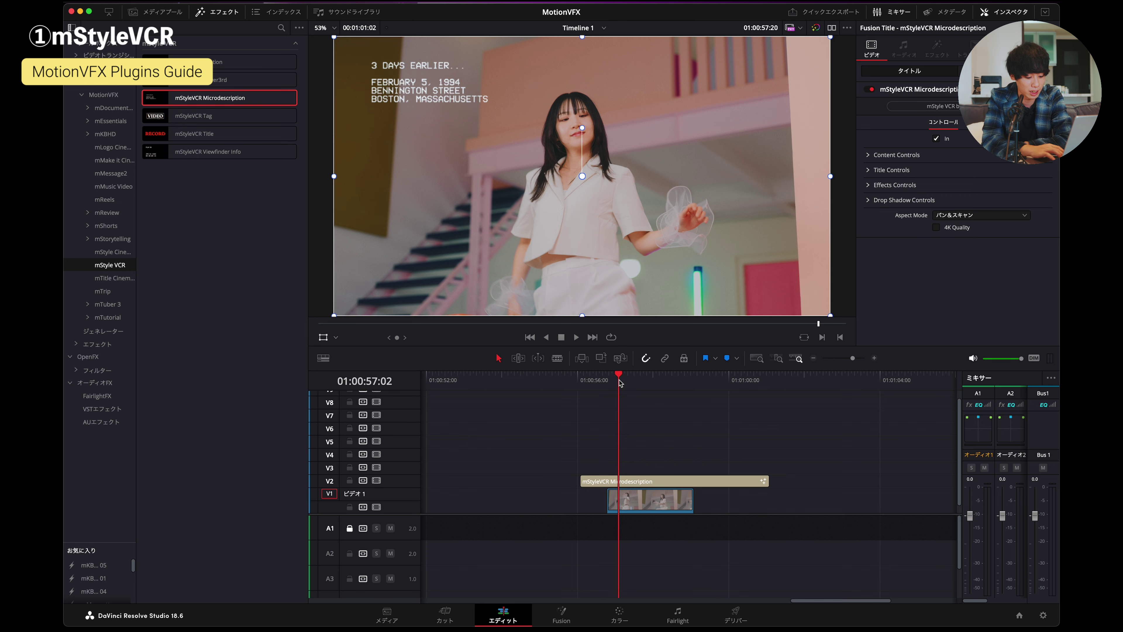
key("space")
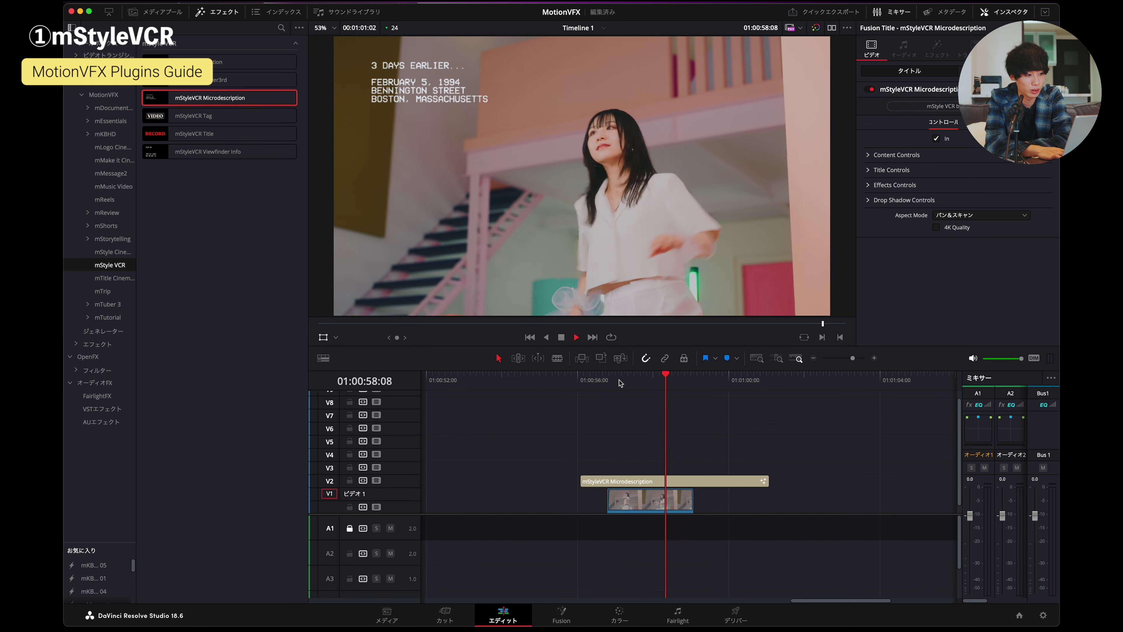
key("space")
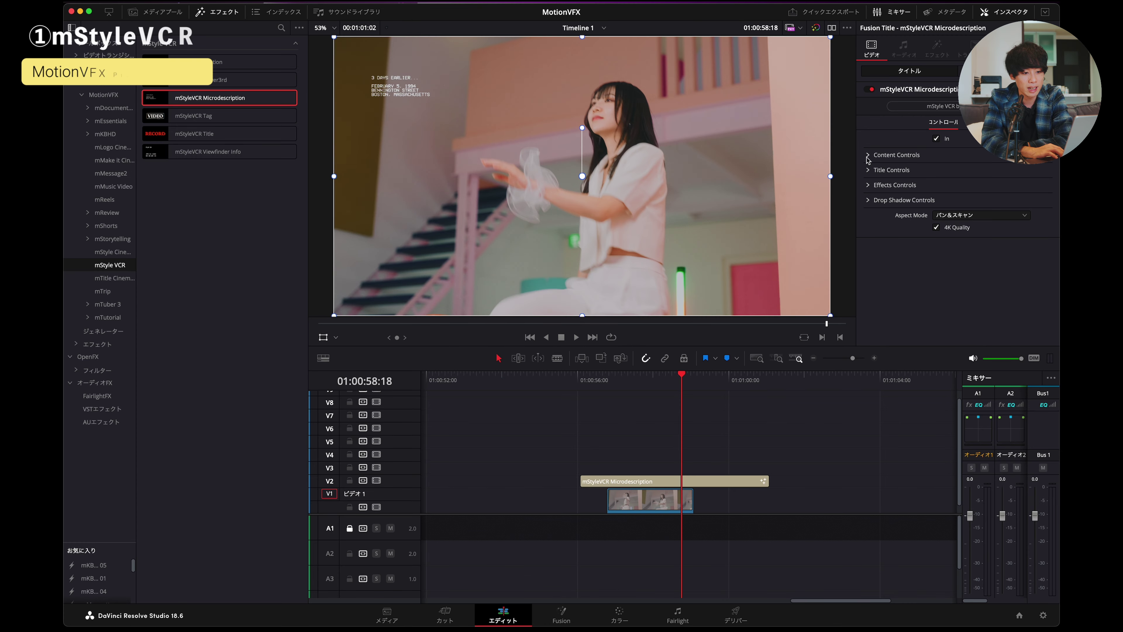
- Set the Microdescription title's content scale to 1.95 and its text color to bright yellow-green
left_click(867, 155)
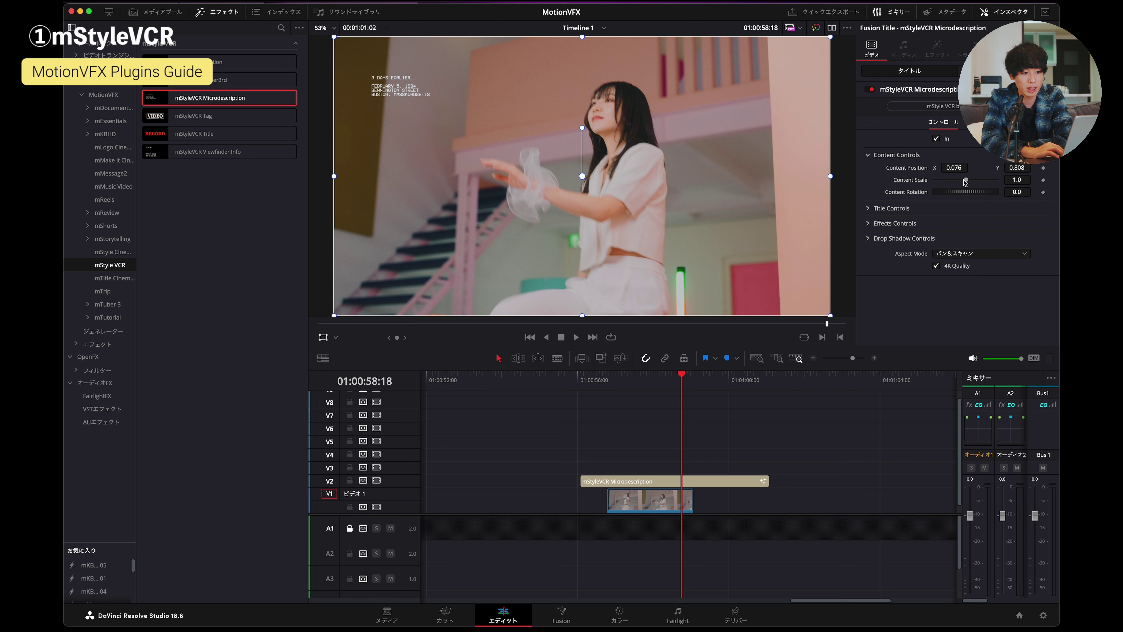
left_click_drag(965, 182, 973, 180)
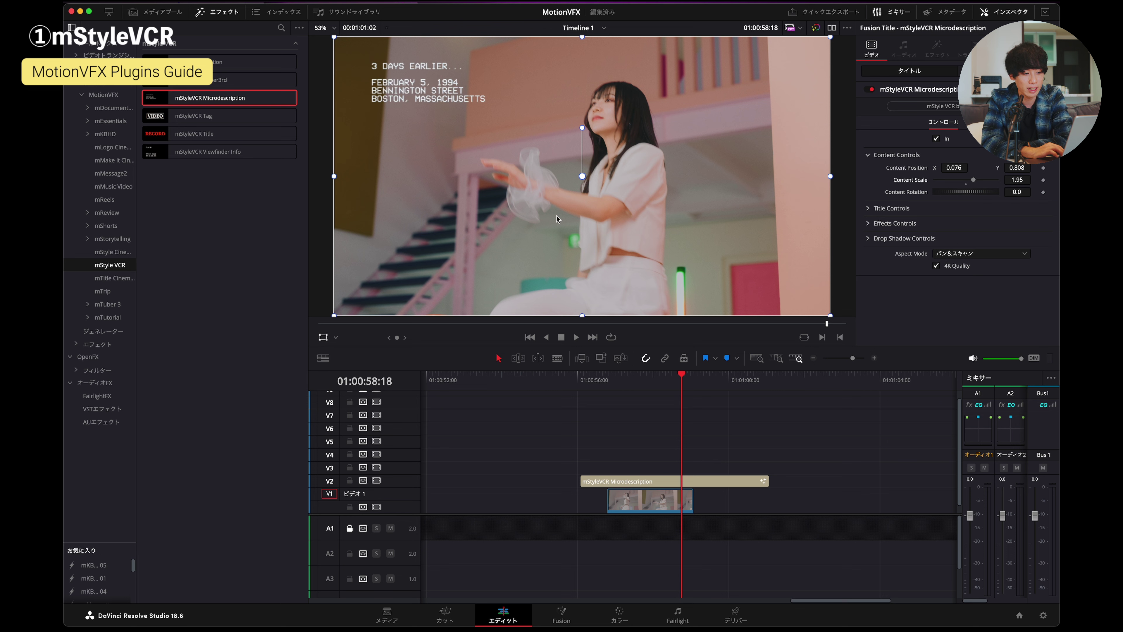
left_click(892, 207)
scroll(954, 277, "down", 2)
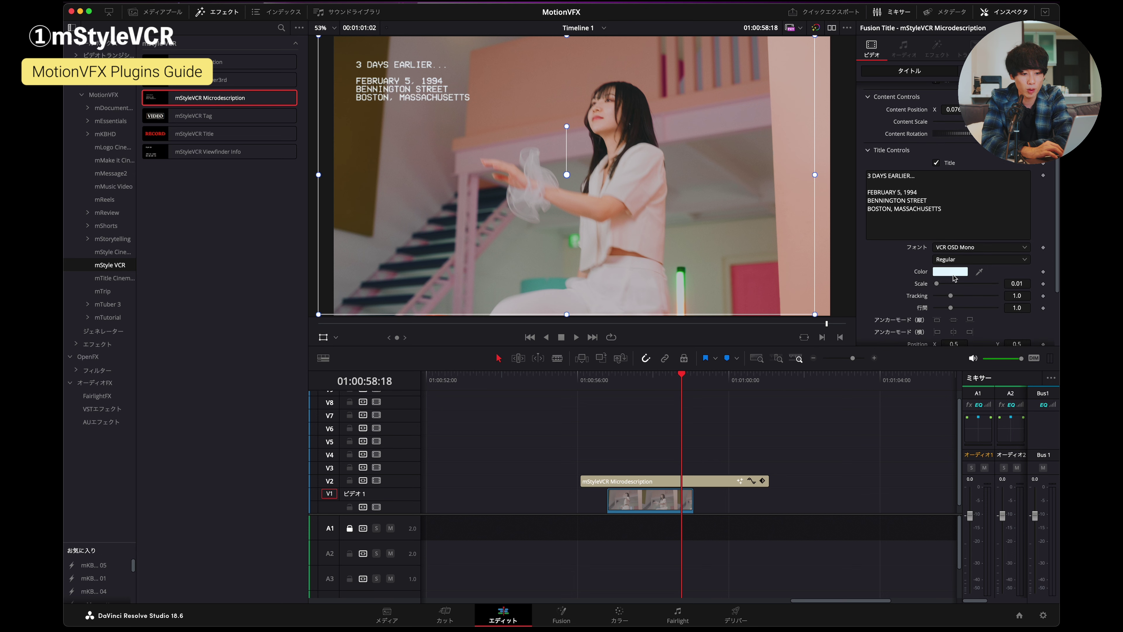
left_click(951, 273)
left_click(529, 234)
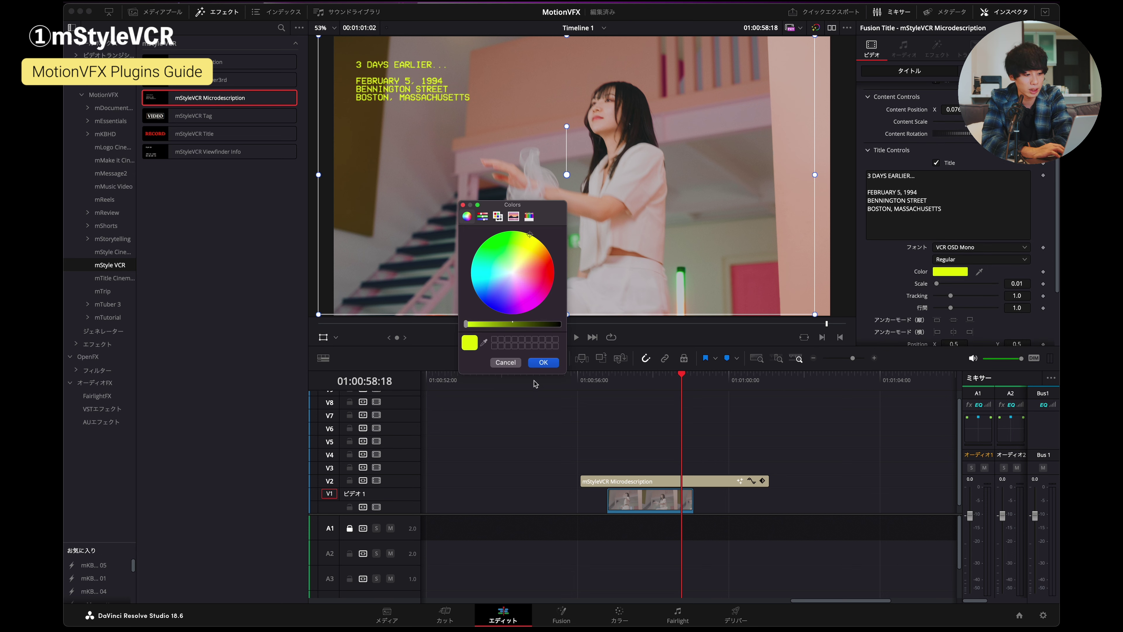
left_click(543, 362)
- Examine the Microdescription title's editable text and preview other fonts, keeping VCR OSD Mono
left_click(977, 190)
key("super+a")
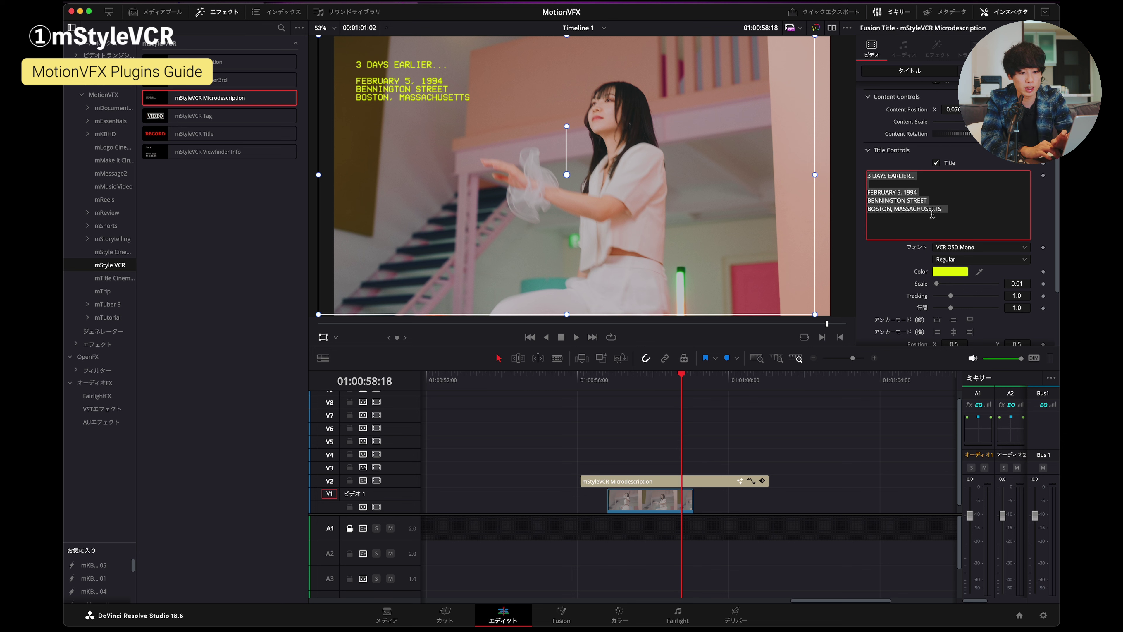
left_click(964, 212)
left_click(978, 247)
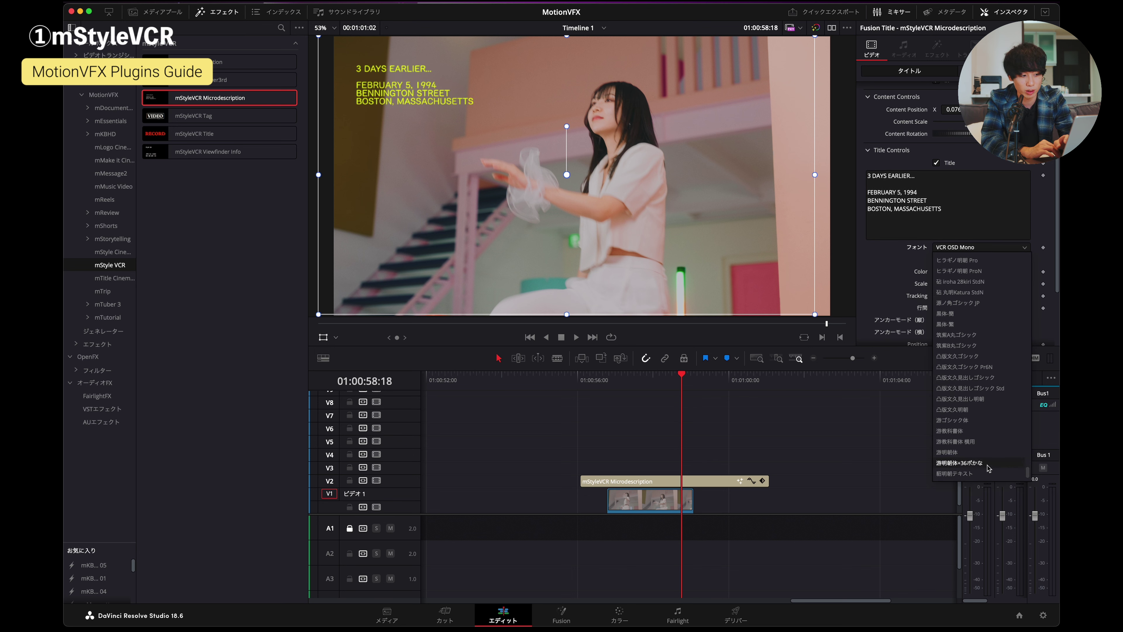
scroll(972, 398, "up", 10)
left_click(964, 272)
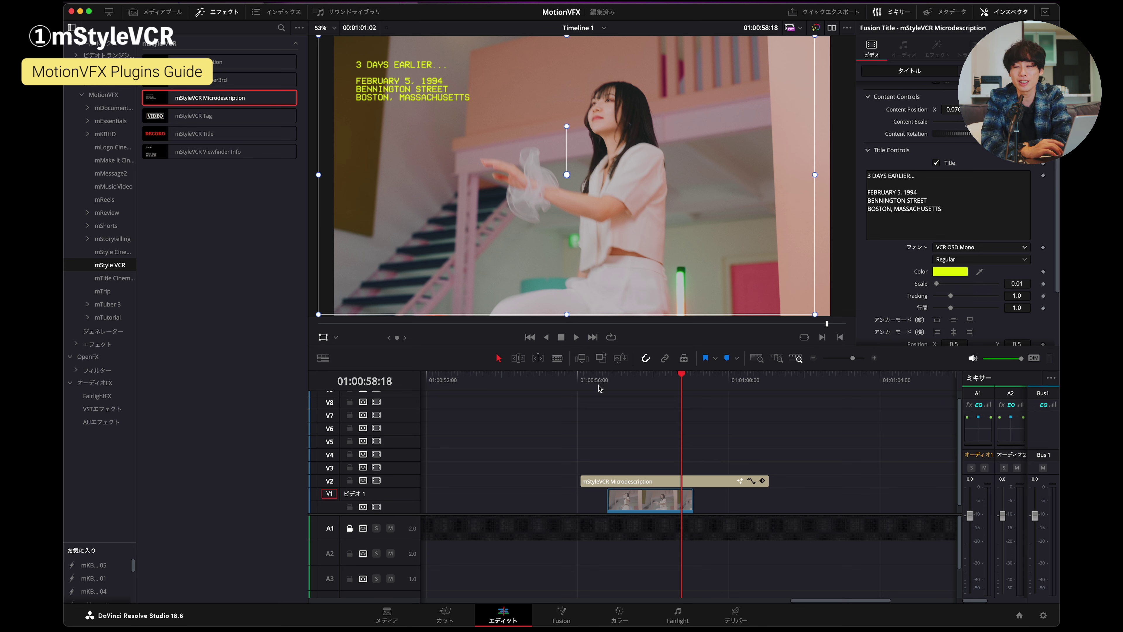
- Delete the Microdescription title and place the mStyleVCR Tag title on V2 above clip C3003.MP4
left_click(618, 377)
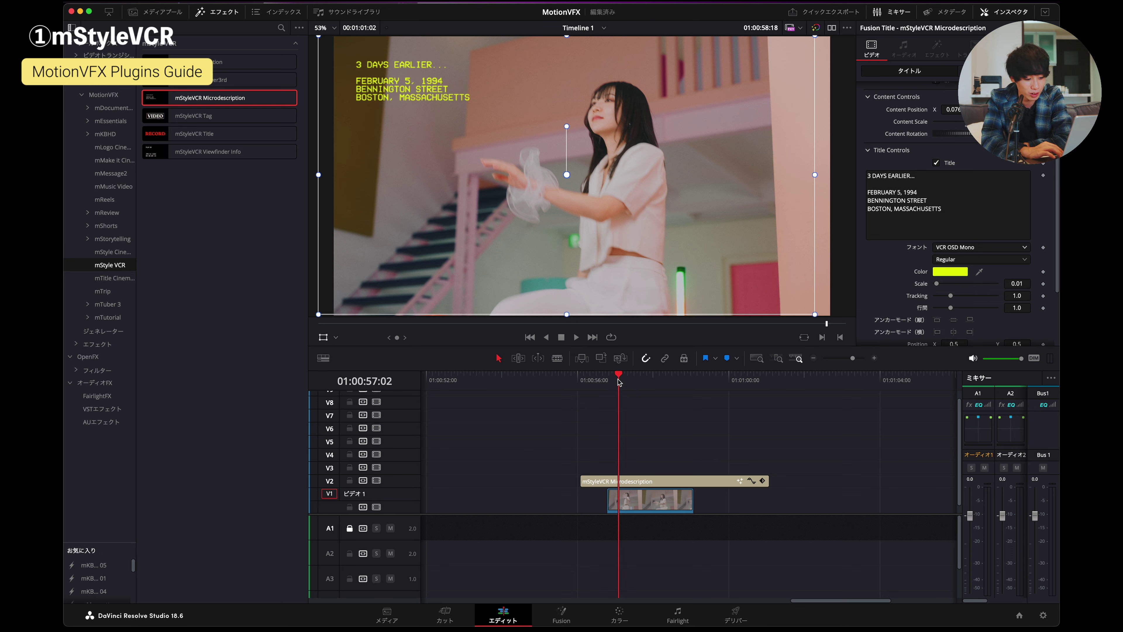
left_click(644, 481)
key("Delete")
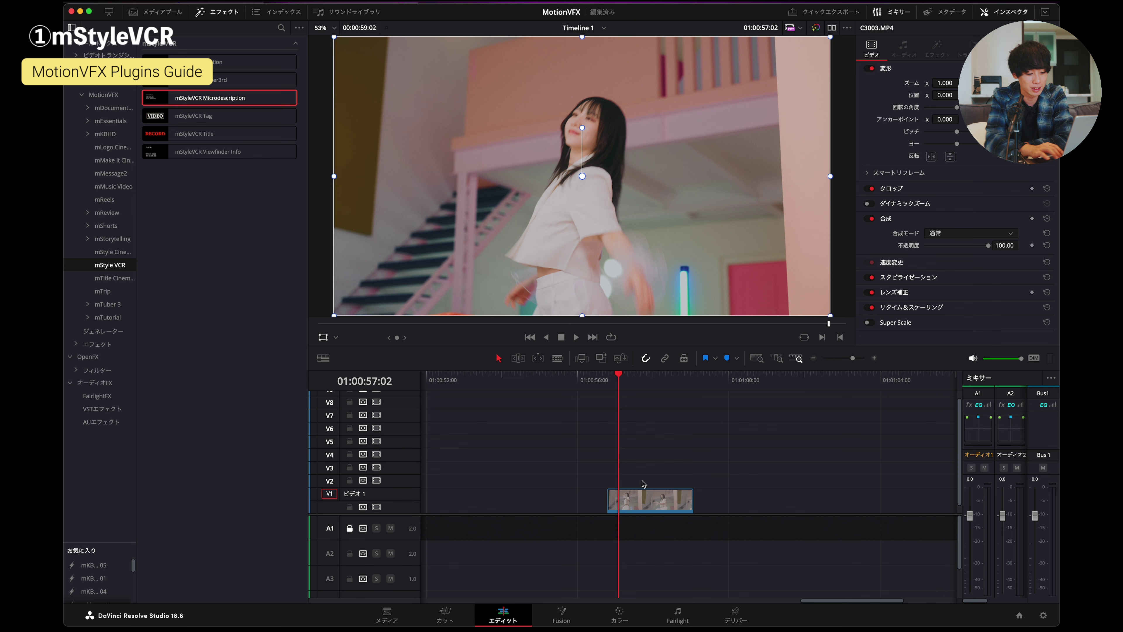
left_click(607, 380)
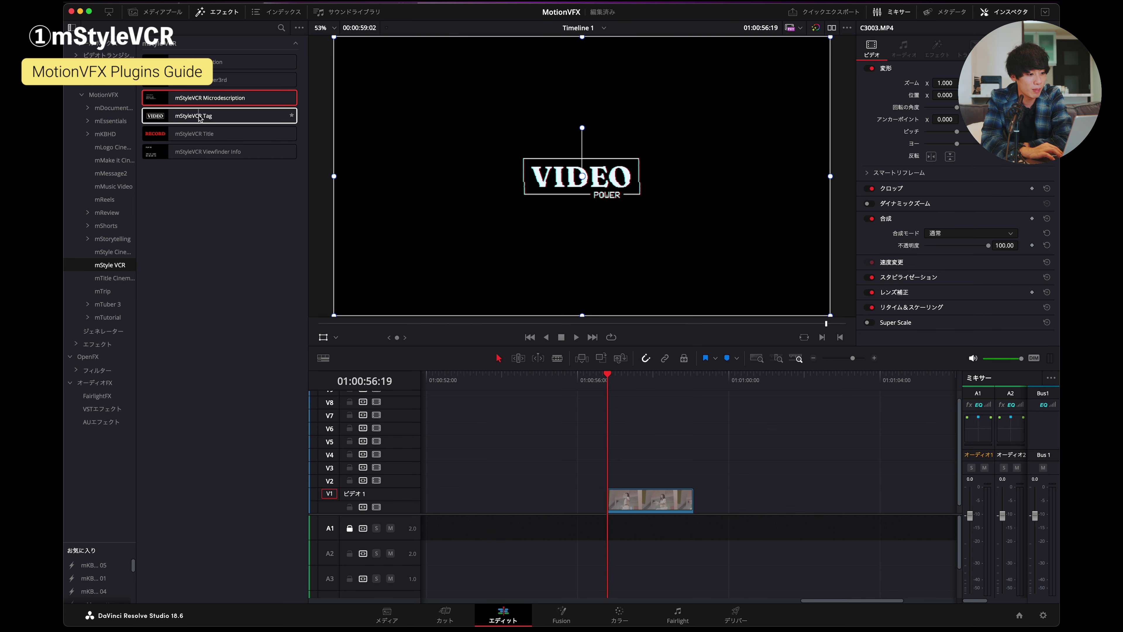
left_click_drag(173, 117, 602, 478)
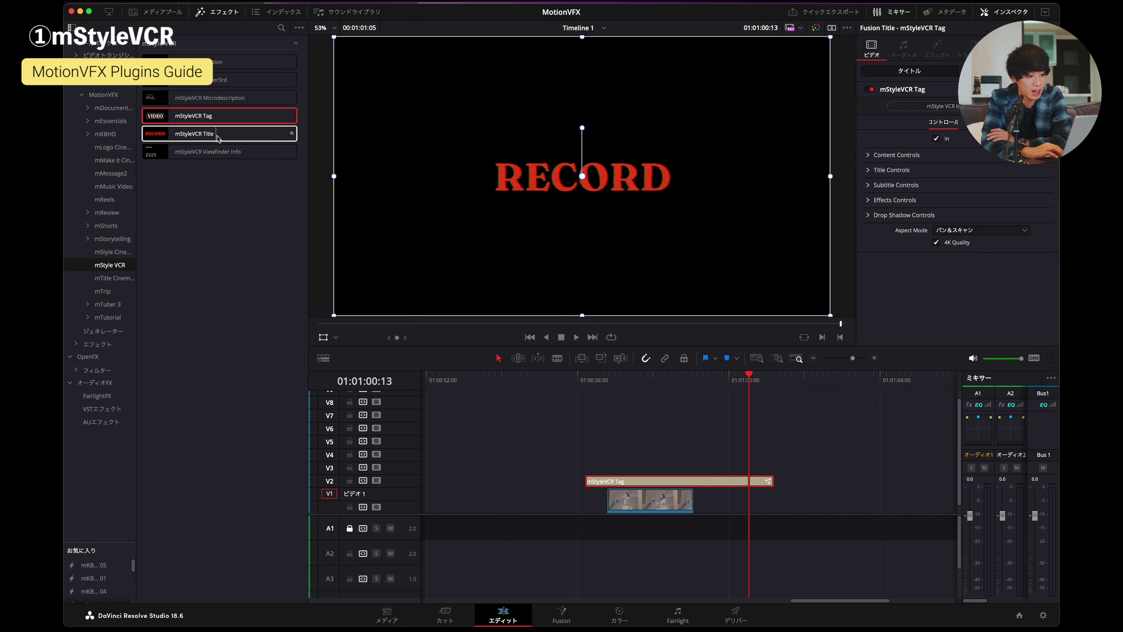
- Add the mStyleVCR Viewfinder Info title, delete the Tag title, and leave Viewfinder Info on V2 above the clip
left_click_drag(217, 151, 621, 476)
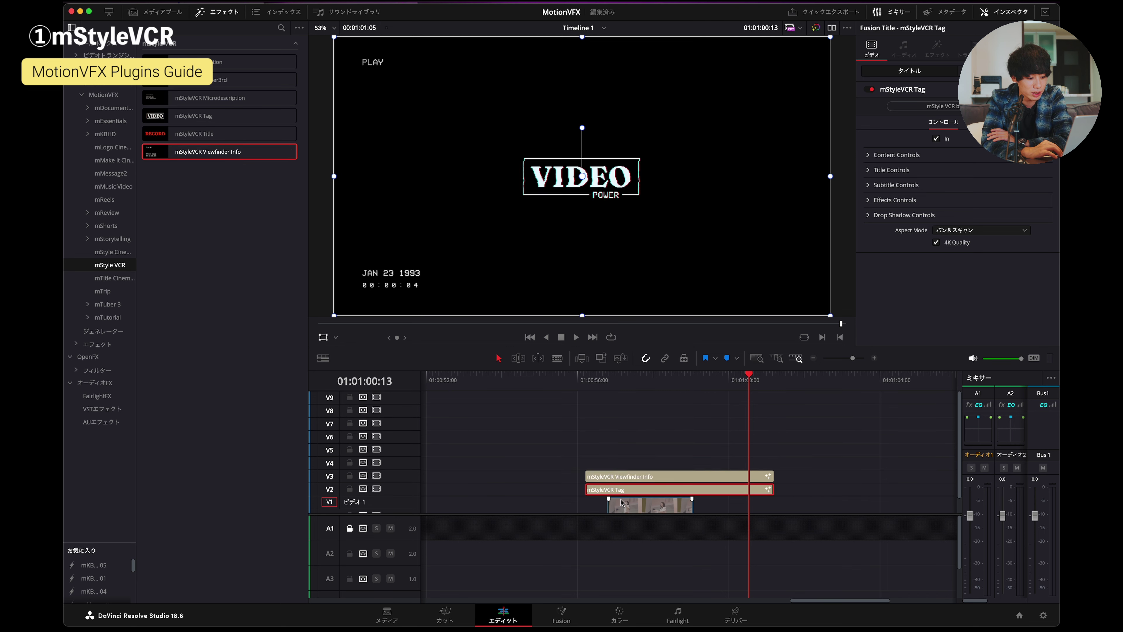
left_click(641, 508)
left_click(655, 495)
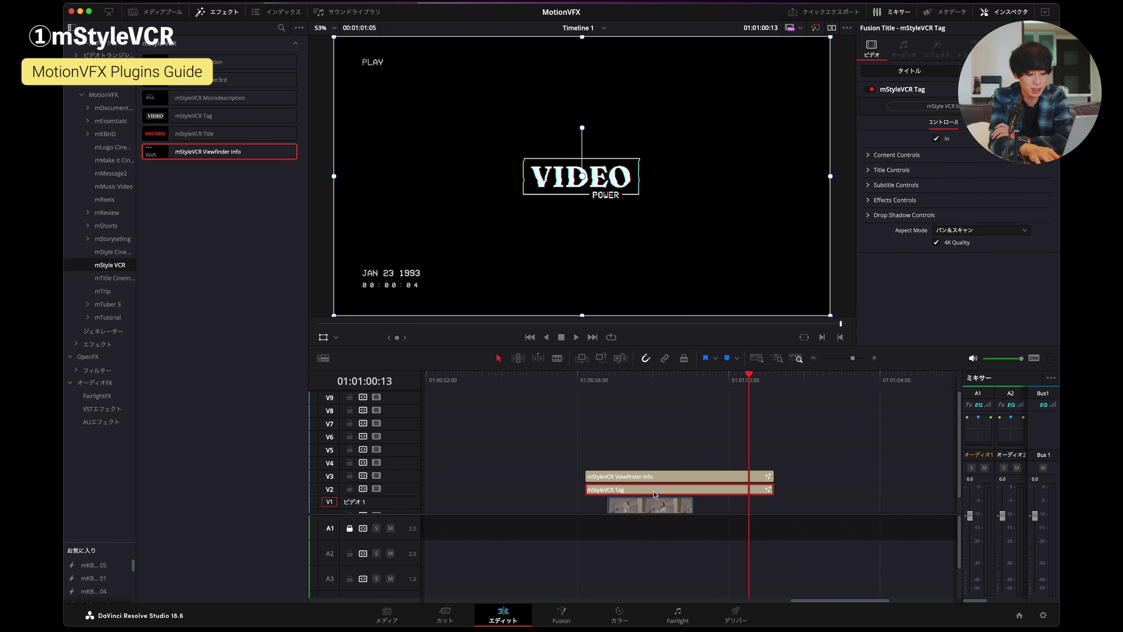
key("Delete")
left_click_drag(655, 477, 654, 484)
- Enable 4K Quality for the Viewfinder Info title and play it over the clip from 01:00:57:09
left_click(629, 381)
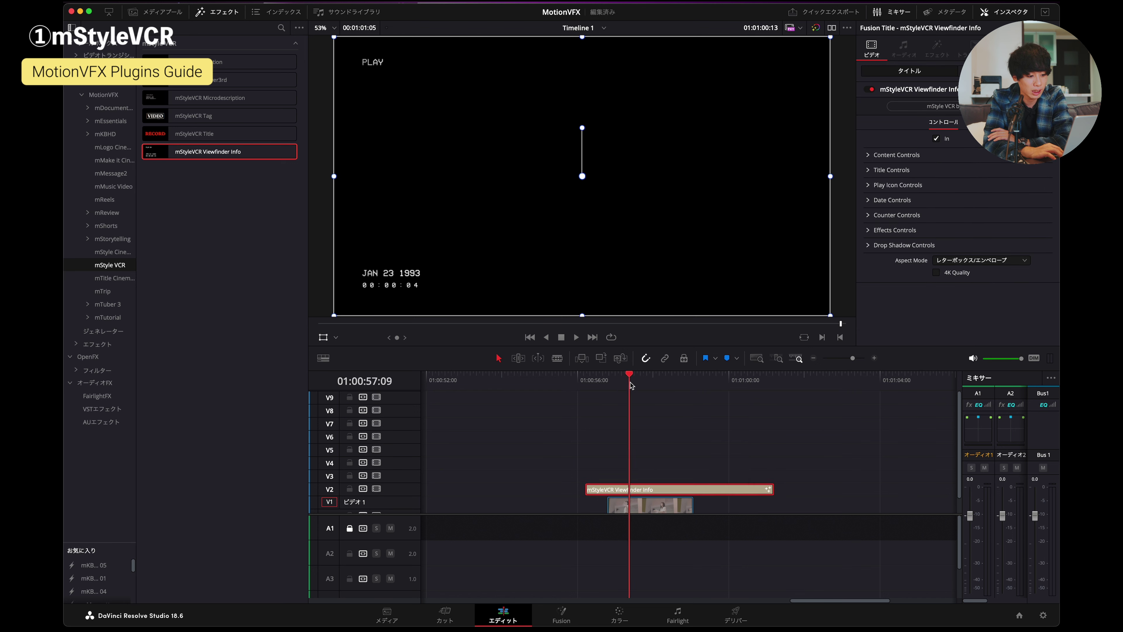
left_click(936, 273)
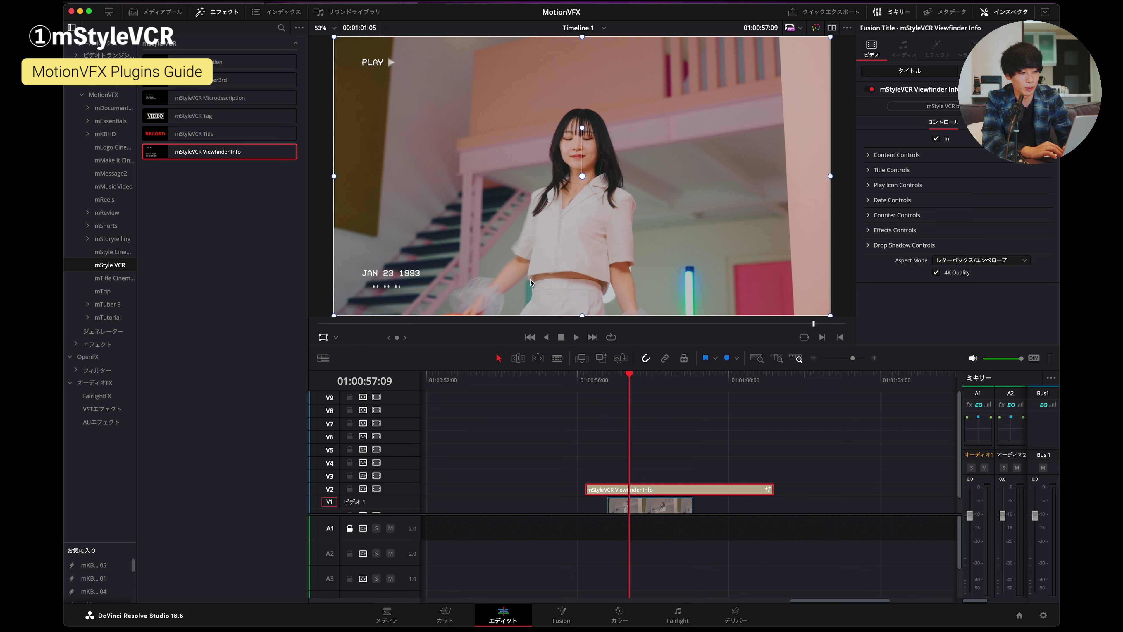
key("space")
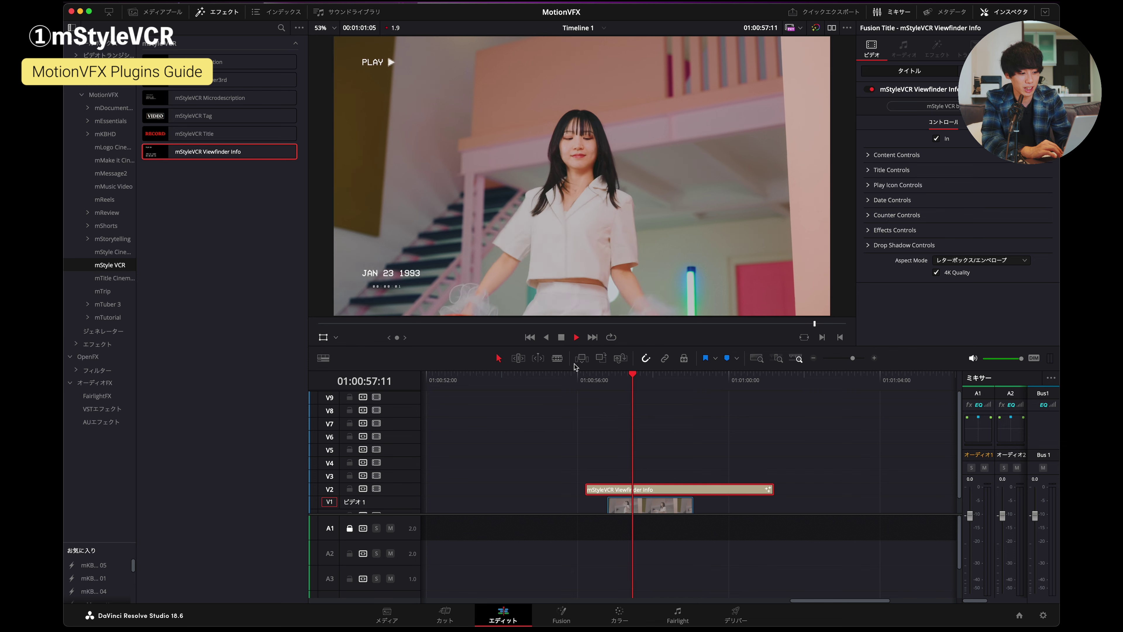
key("space")
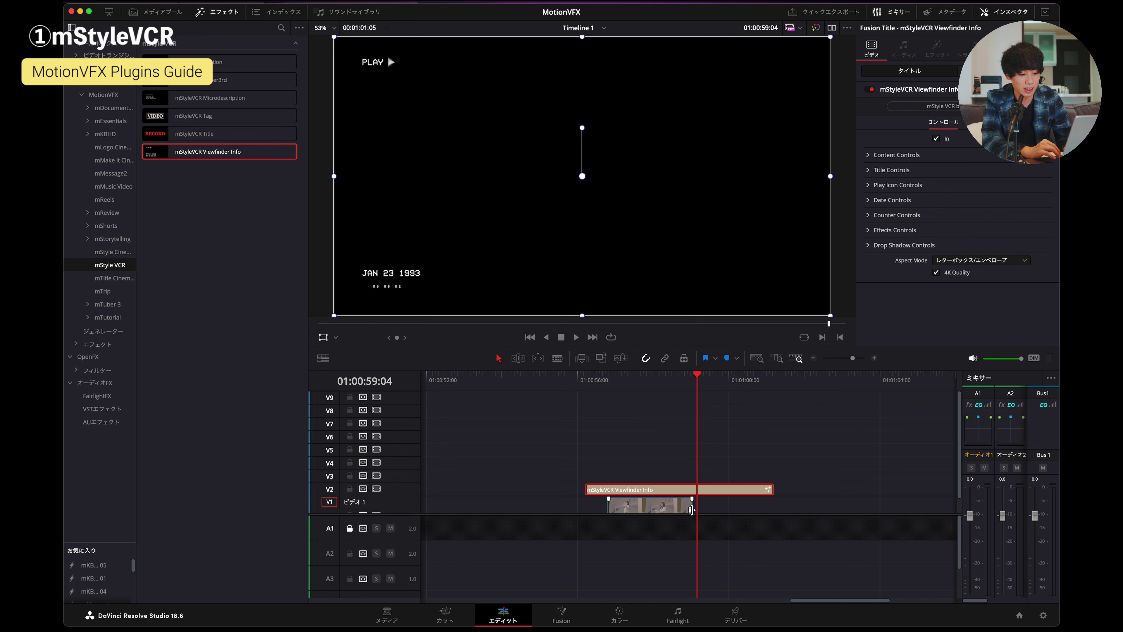
- Extend clip C3003.MP4 and the Viewfinder Info title together past 01:01:01:00 and play back the longer section
left_click_drag(692, 504, 797, 488)
key("space")
key("space")
key("space")
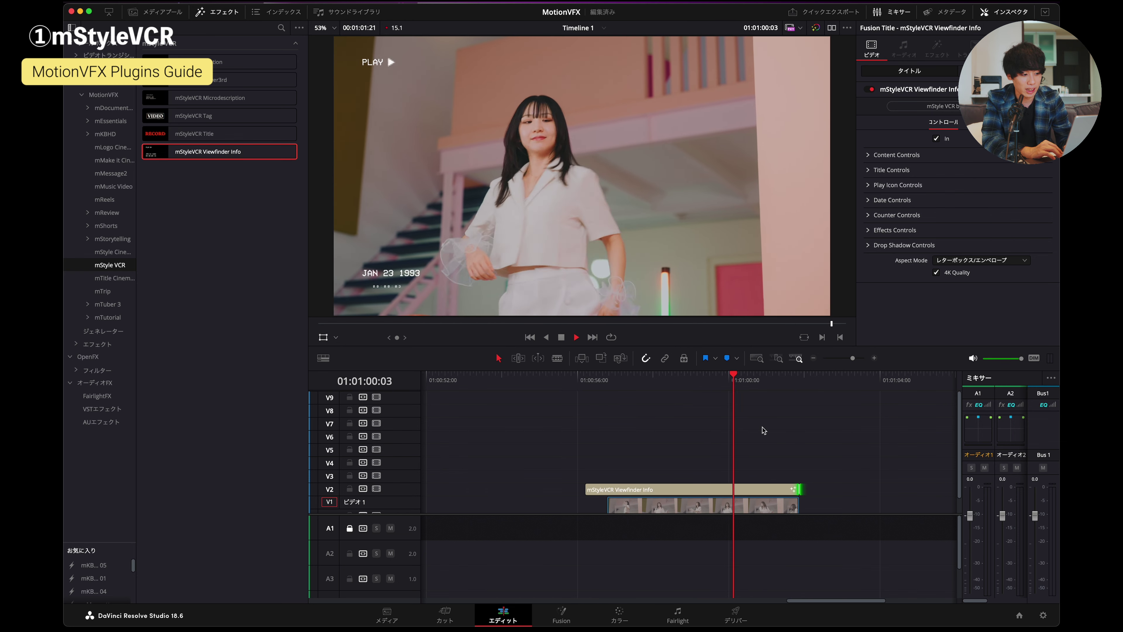
key("space")
left_click(647, 377)
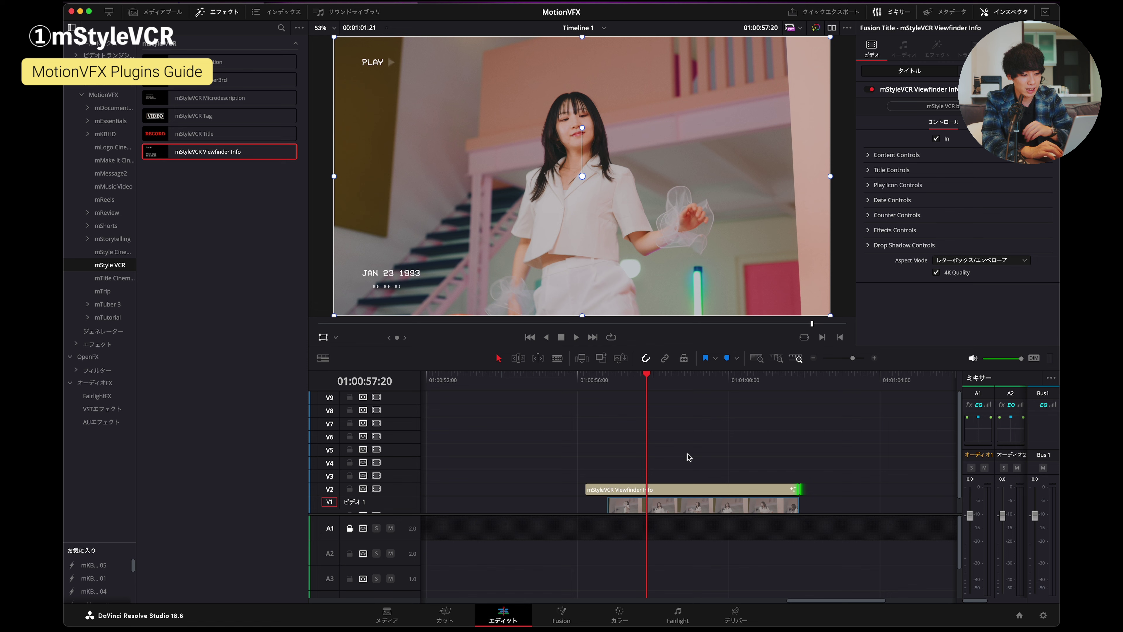
key("space")
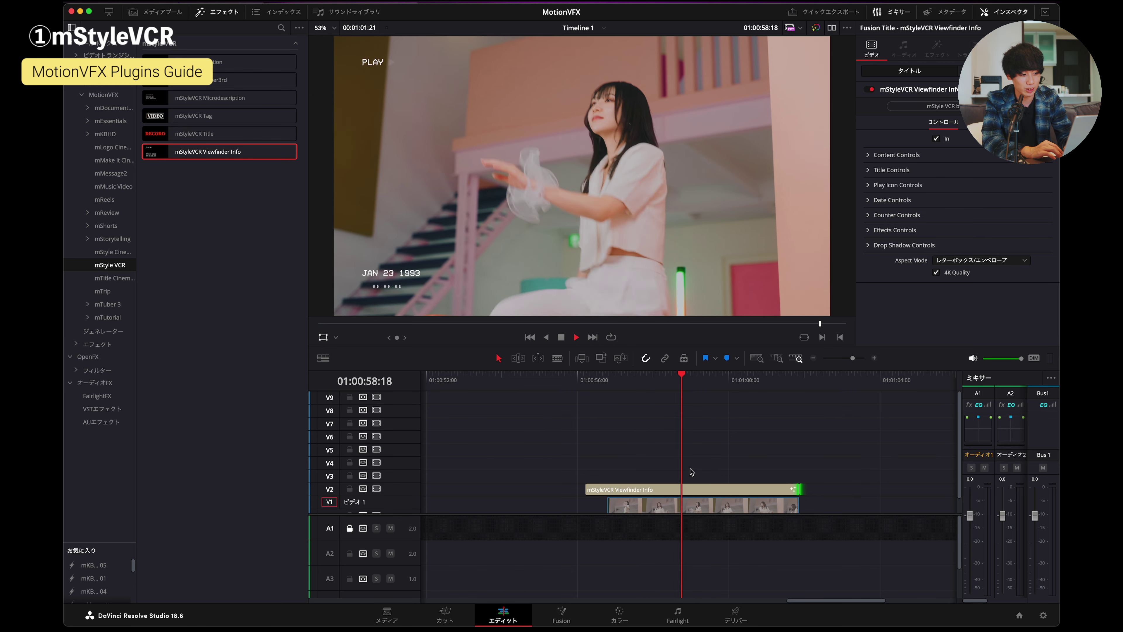
- Stop playback, find the MotionVFX mStyle VCR effects, and apply mStyleVCR Distortion to clip C3003.MP4 on V1
key("space")
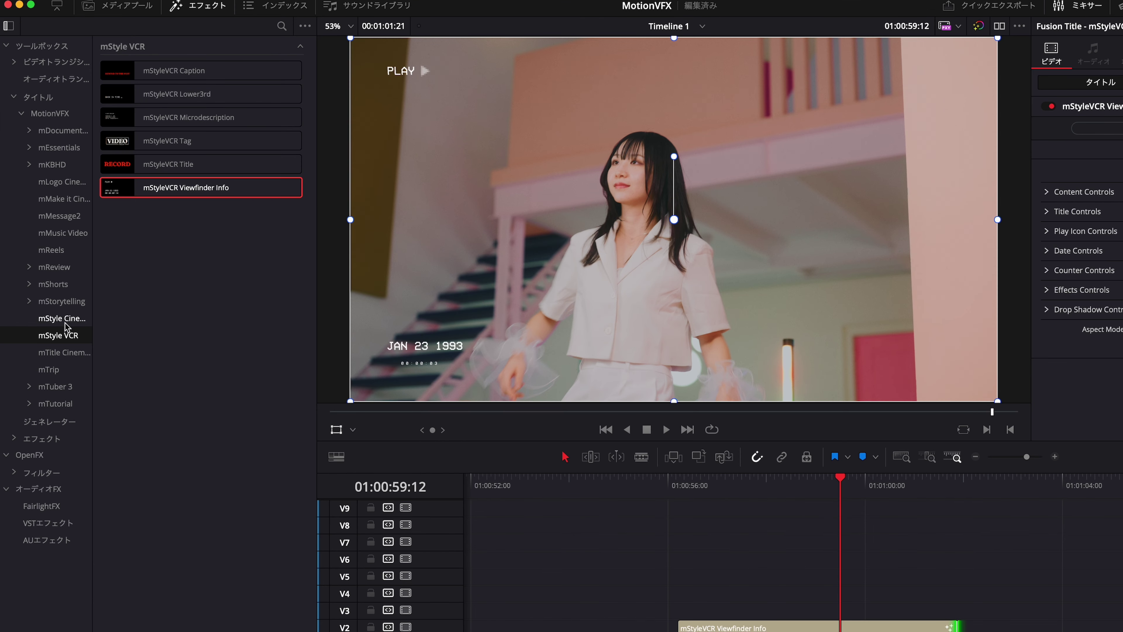
left_click(14, 439)
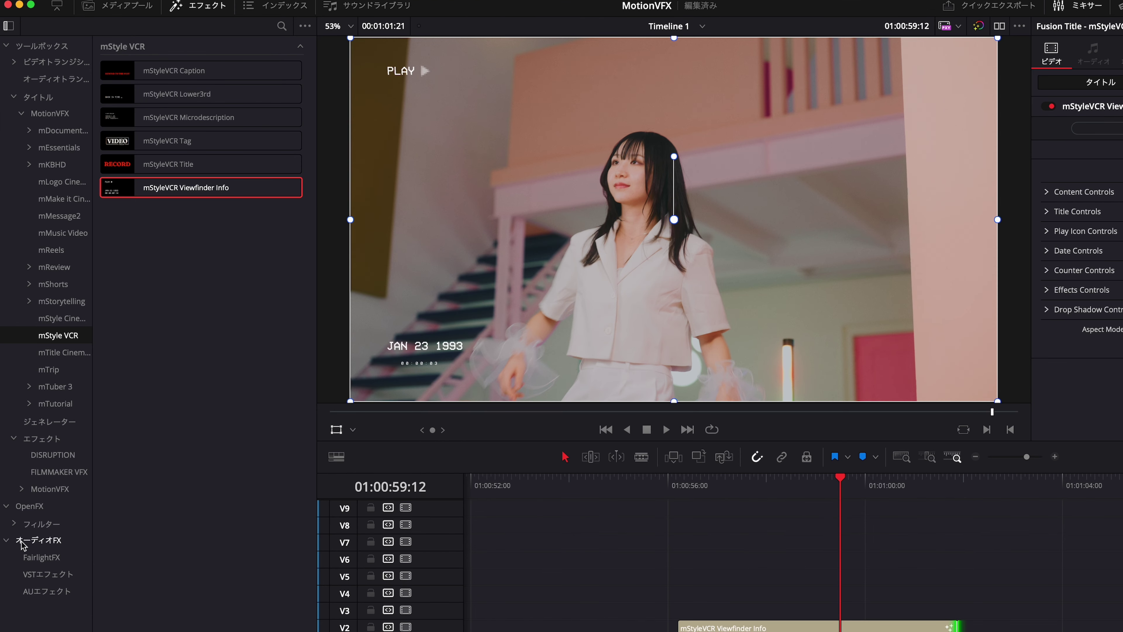
left_click(21, 488)
scroll(31, 509, "down", 5)
left_click(40, 525)
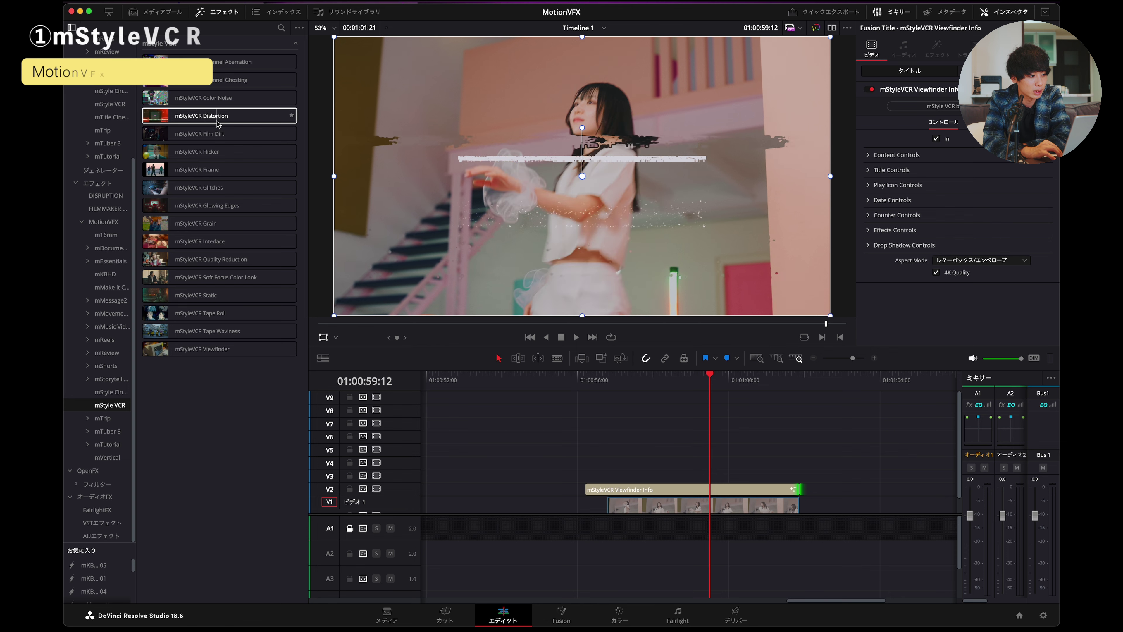
left_click_drag(208, 121, 549, 442)
left_click_drag(704, 516, 704, 514)
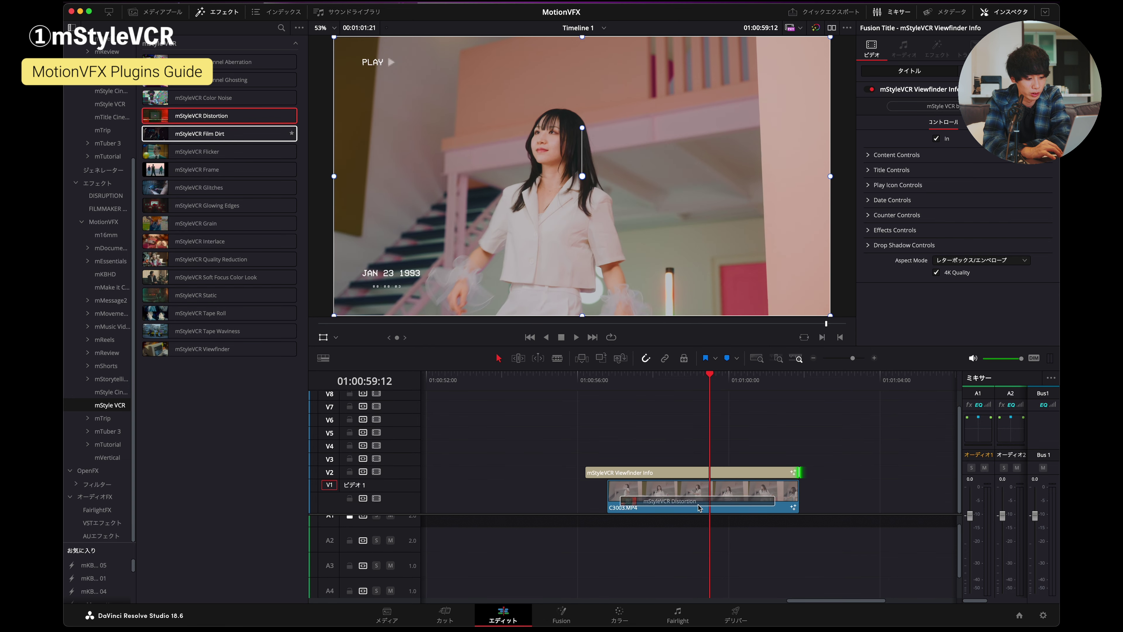
- Set the clip's Distortion effect to Displace Spread 1.701, Tape Distortion -0.0083 and Movement Y Speed -0.522, checking at 01:00:58:23
left_click(654, 380)
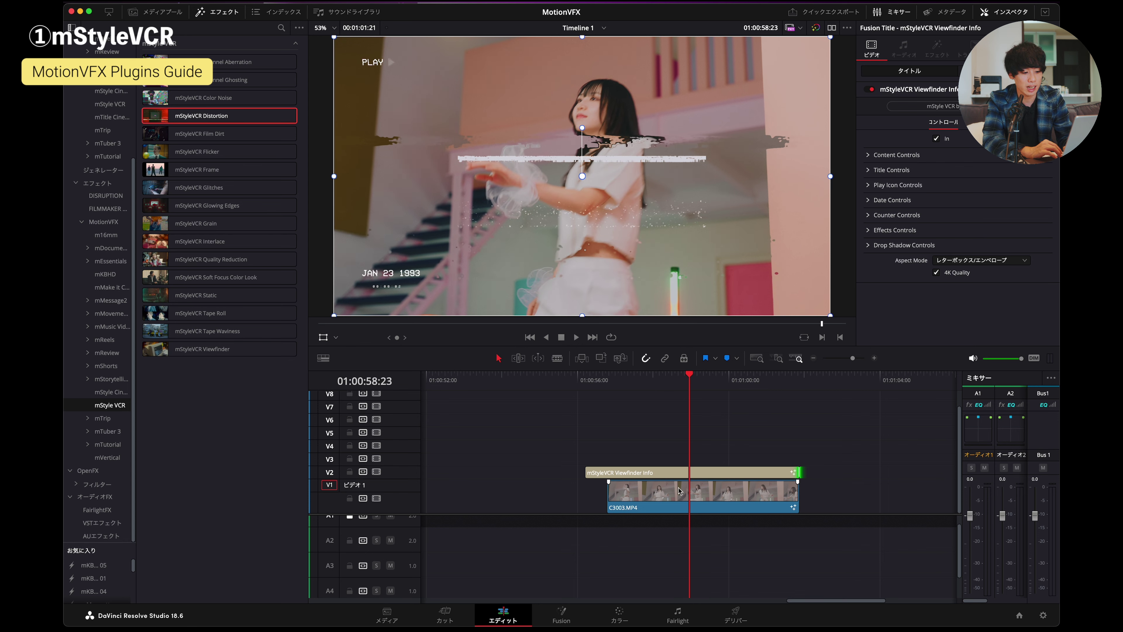
left_click(742, 503)
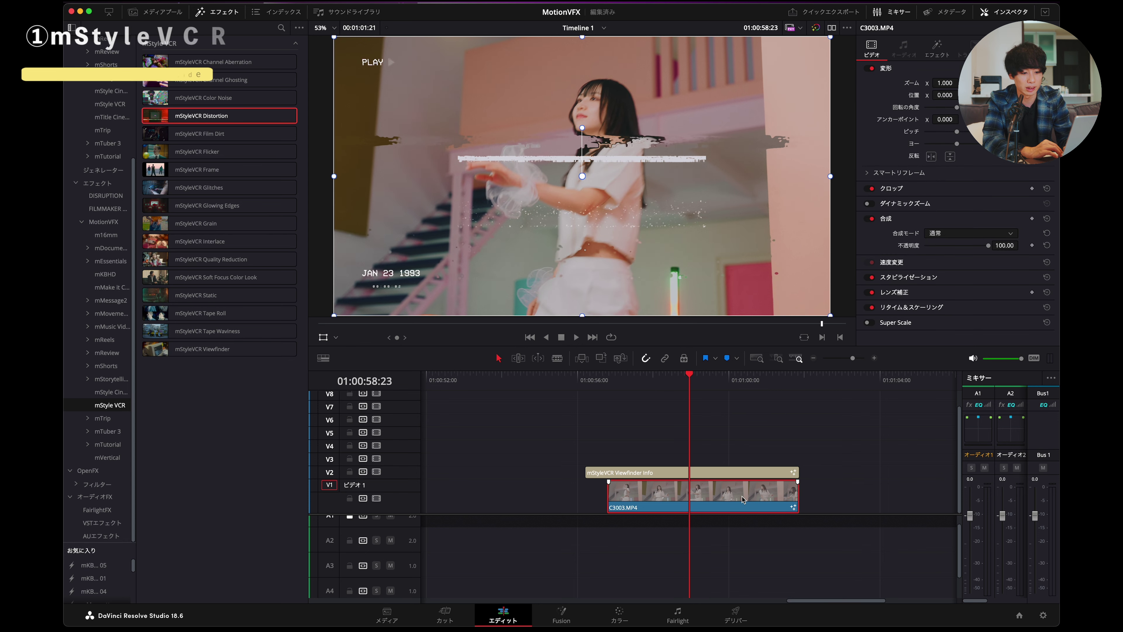
left_click(937, 49)
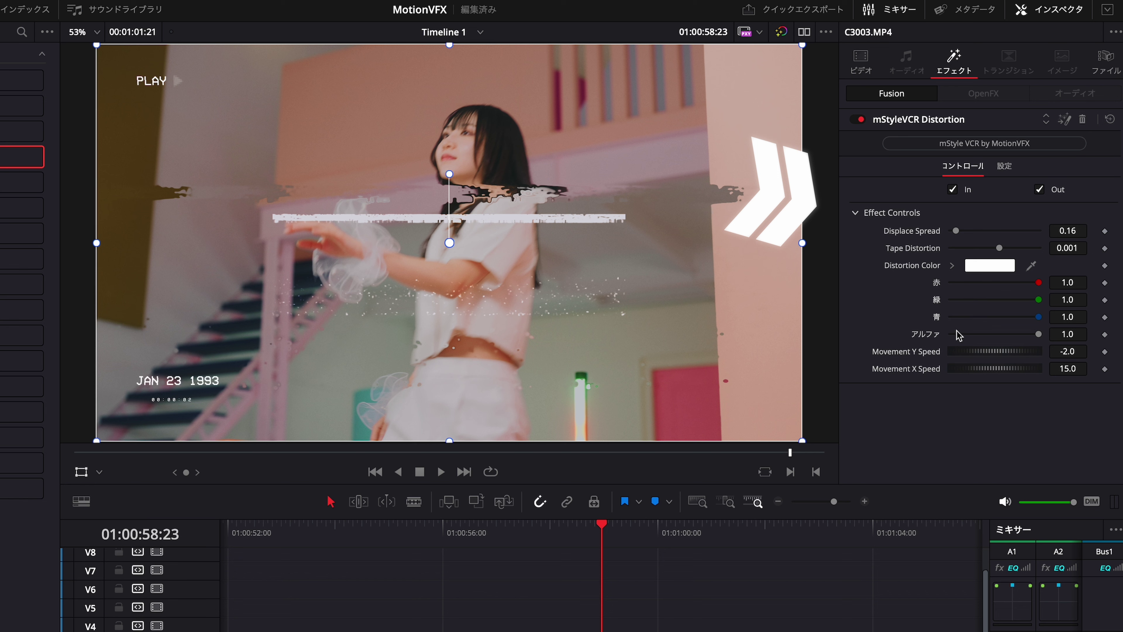
left_click_drag(959, 259, 1001, 248)
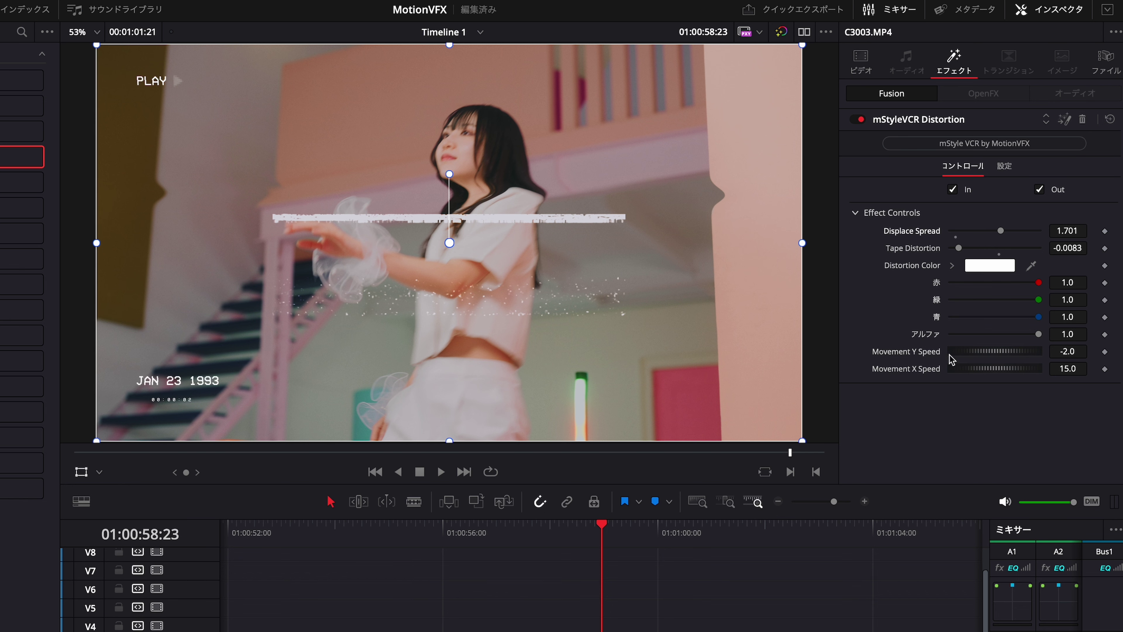
left_click_drag(948, 359, 1014, 353)
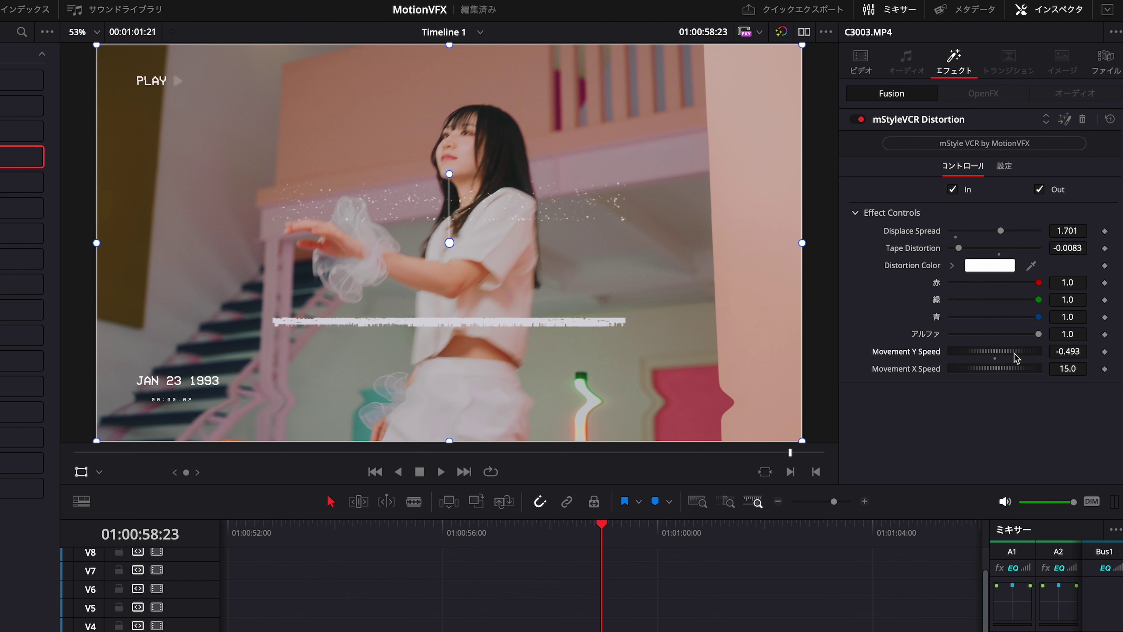
- Play back clip C3003.MP4 twice to review the adjusted Distortion effect
key("space")
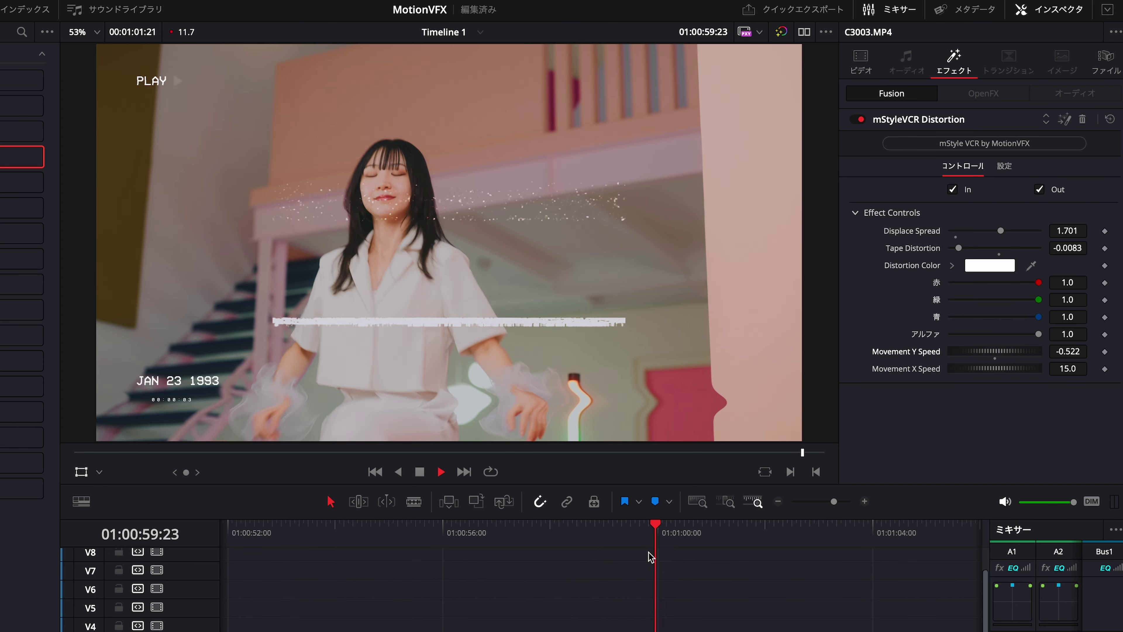
key("space")
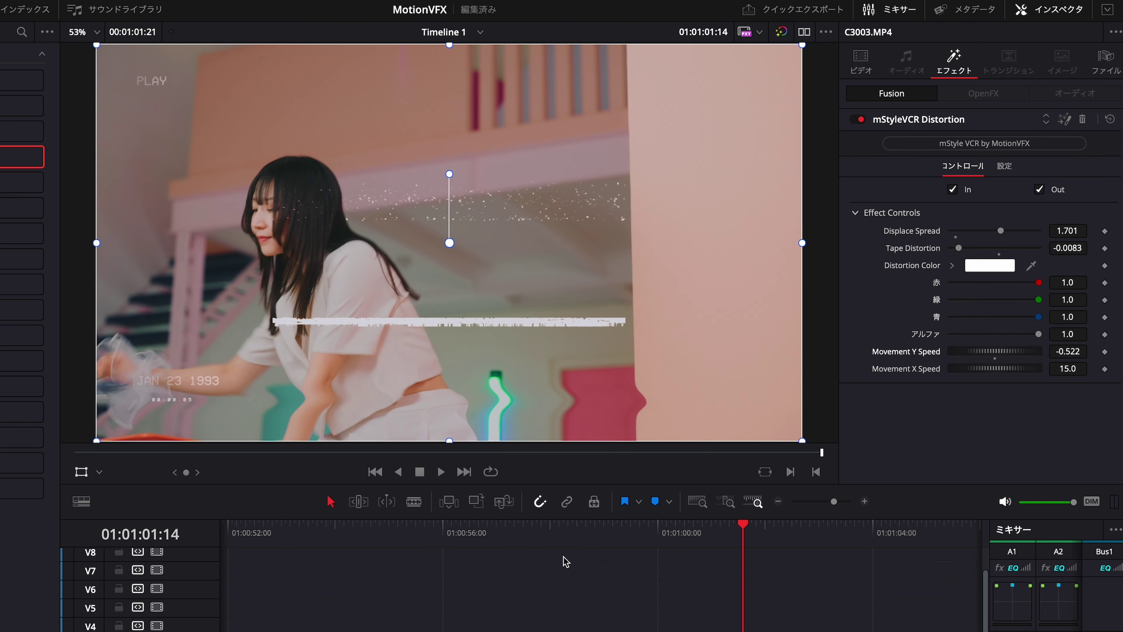
left_click(499, 531)
key("space")
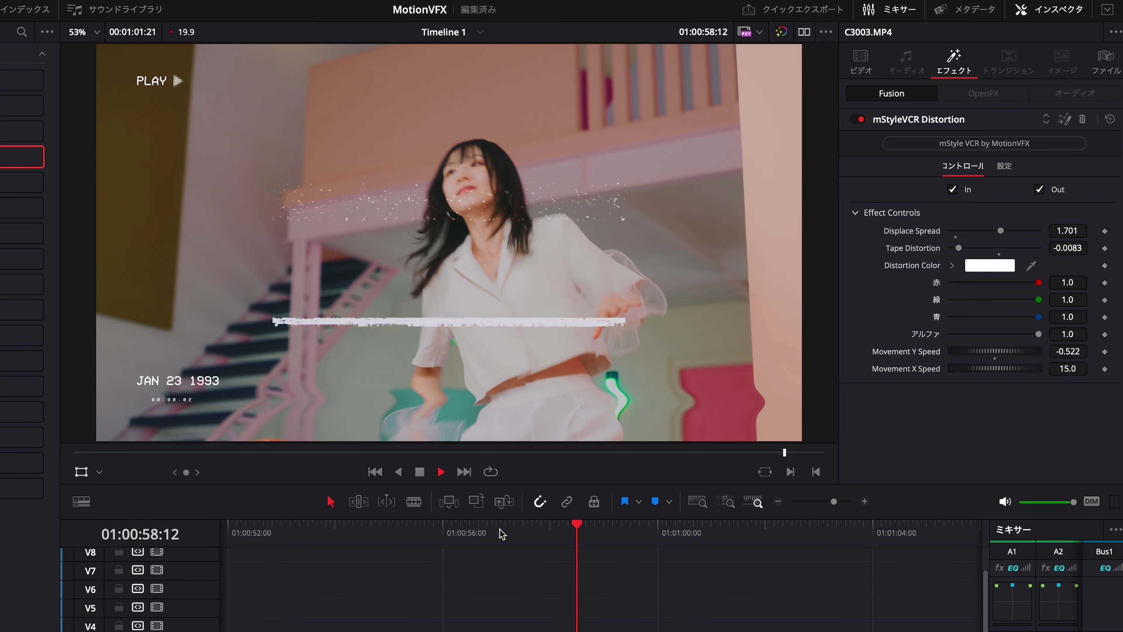
key("space")
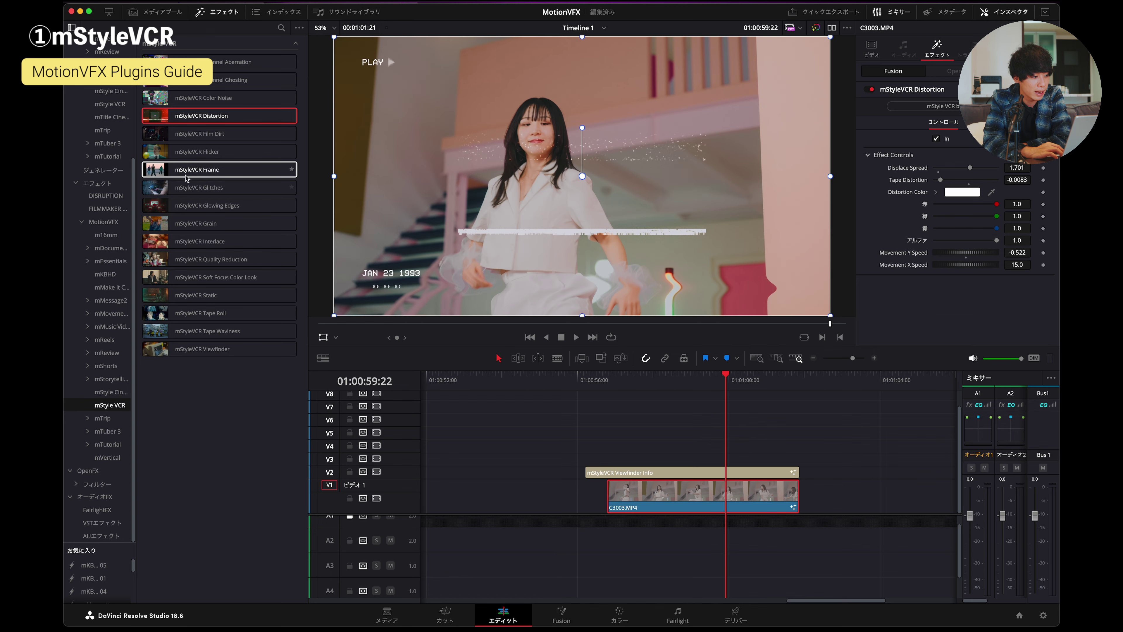
- Apply the mStyleVCR Frame effect to clip C3003.MP4 and place the playhead at 01:00:57:11
left_click_drag(204, 170, 703, 496)
left_click(649, 398)
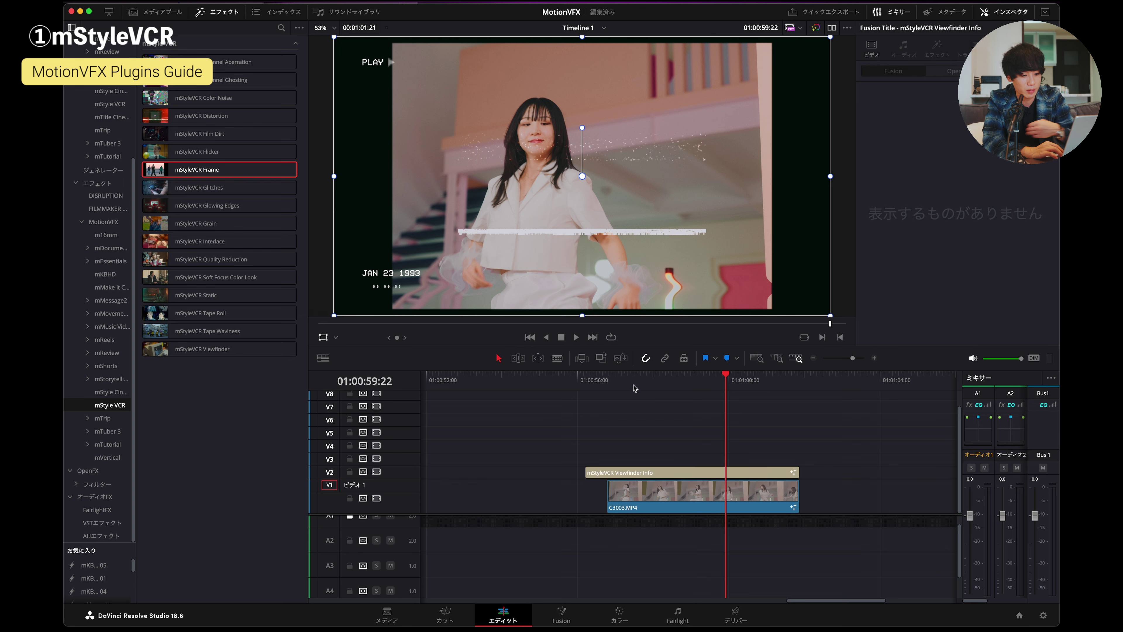
left_click(633, 385)
- Shift the Viewfinder Info title inward so its text sits inside the framed picture, and play back the section
left_click(695, 475)
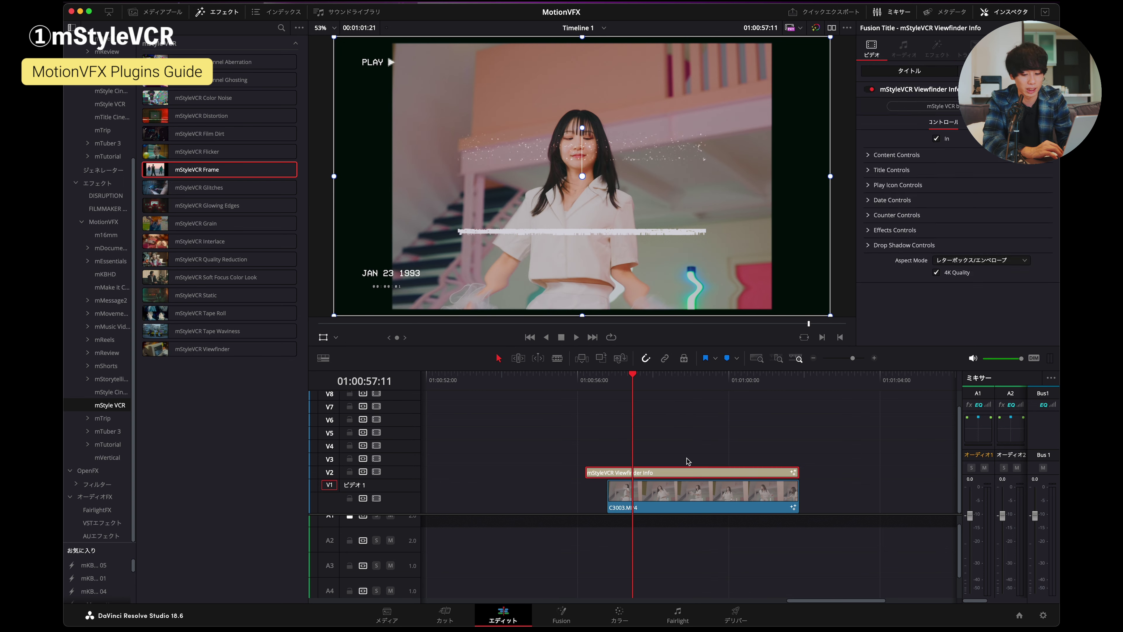
key("space")
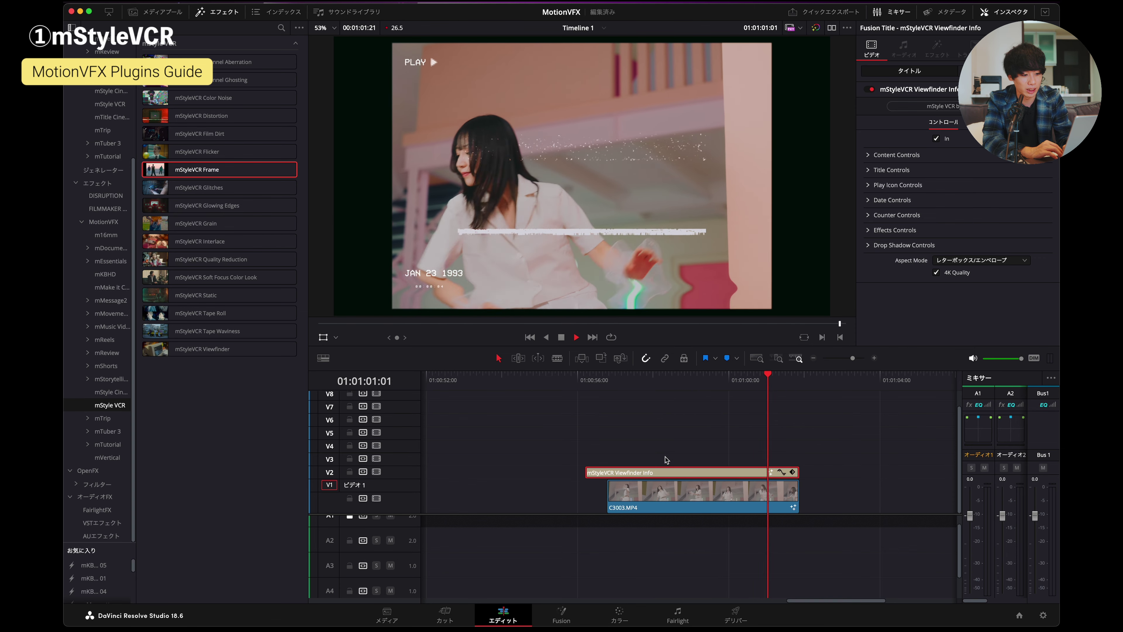
key("space")
- Apply mStyleVCR Grain to clip C3003.MP4 with Grain Color Strength 0.11, Master Strength 0.0512, Master Roughness 0.291 and Master Offset -0.08
left_click(663, 491)
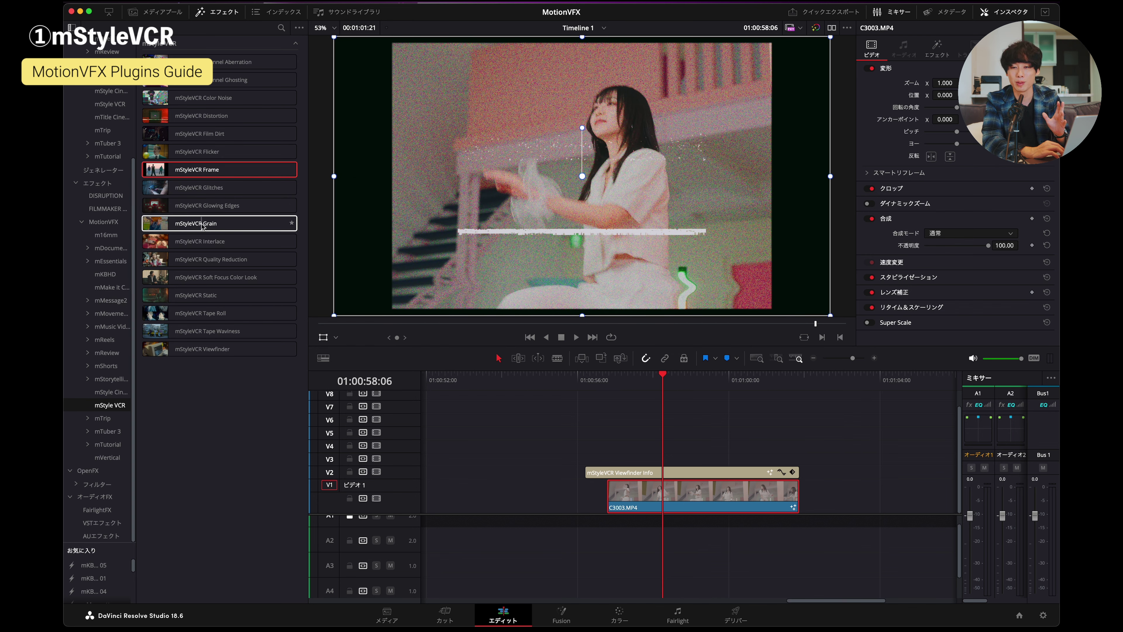
left_click_drag(201, 225, 620, 496)
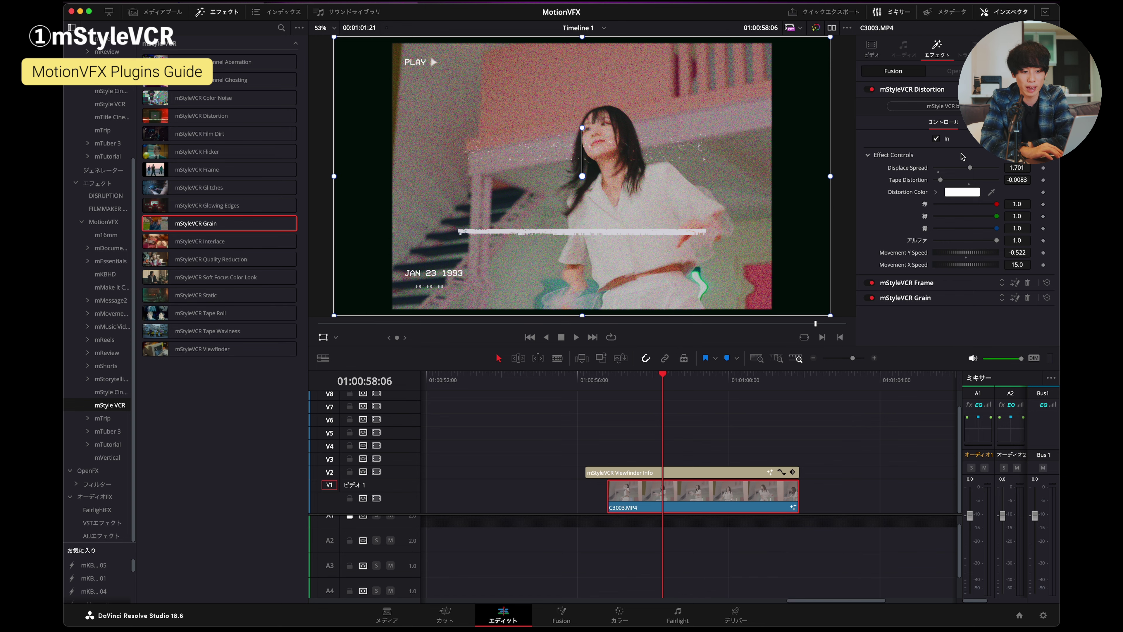
left_click(907, 298)
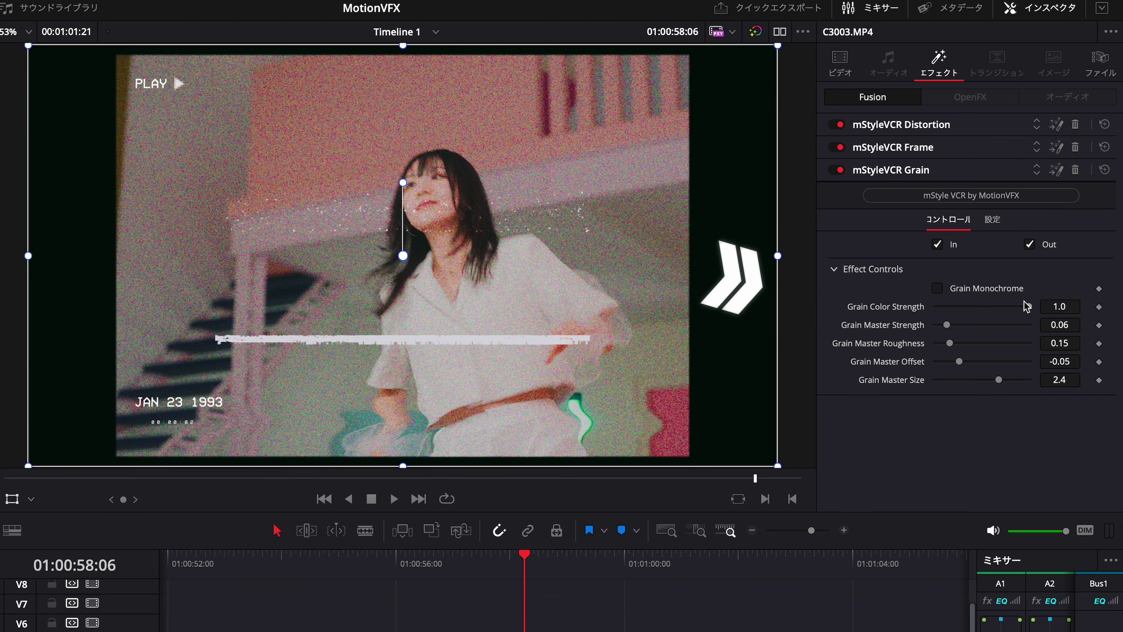
left_click_drag(1026, 305, 952, 303)
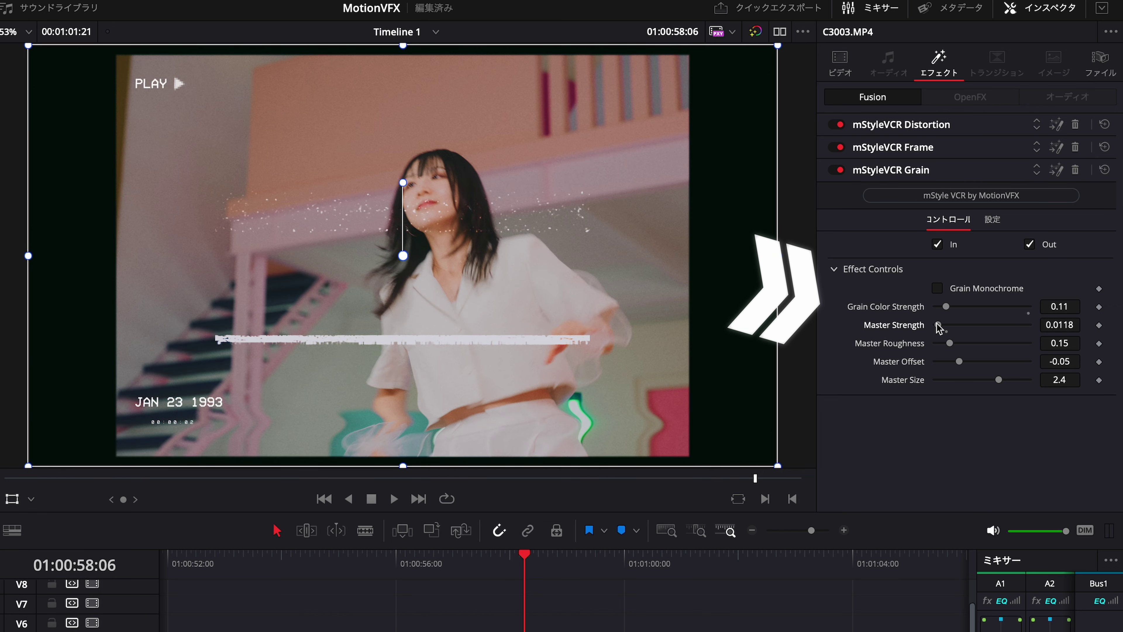
left_click_drag(939, 328, 946, 357)
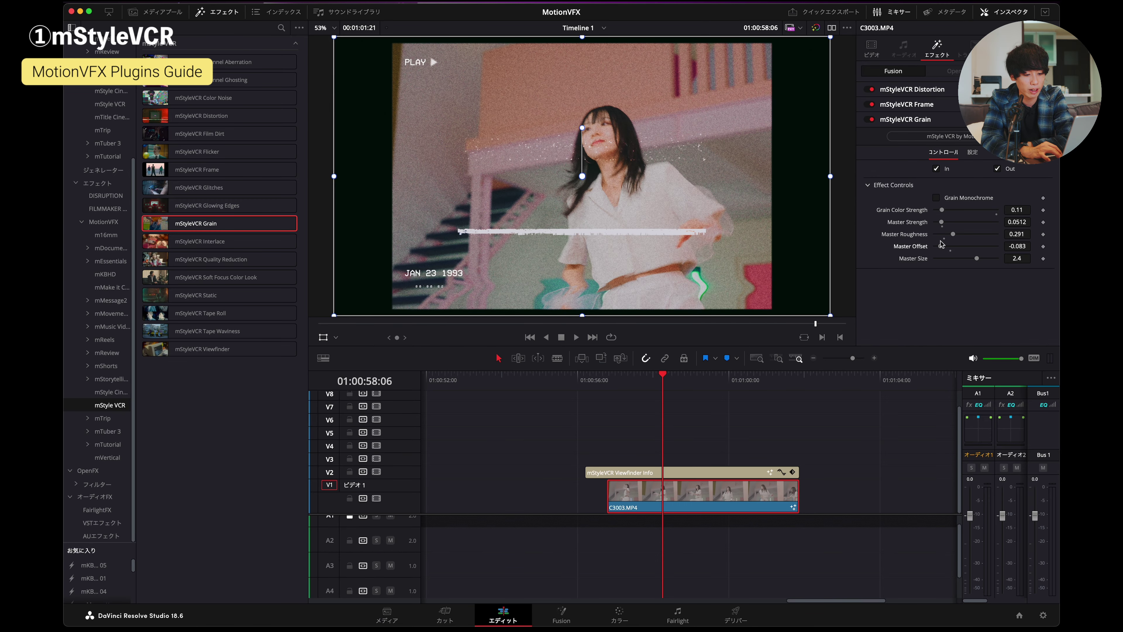
left_click_drag(942, 243, 941, 246)
left_click(635, 386)
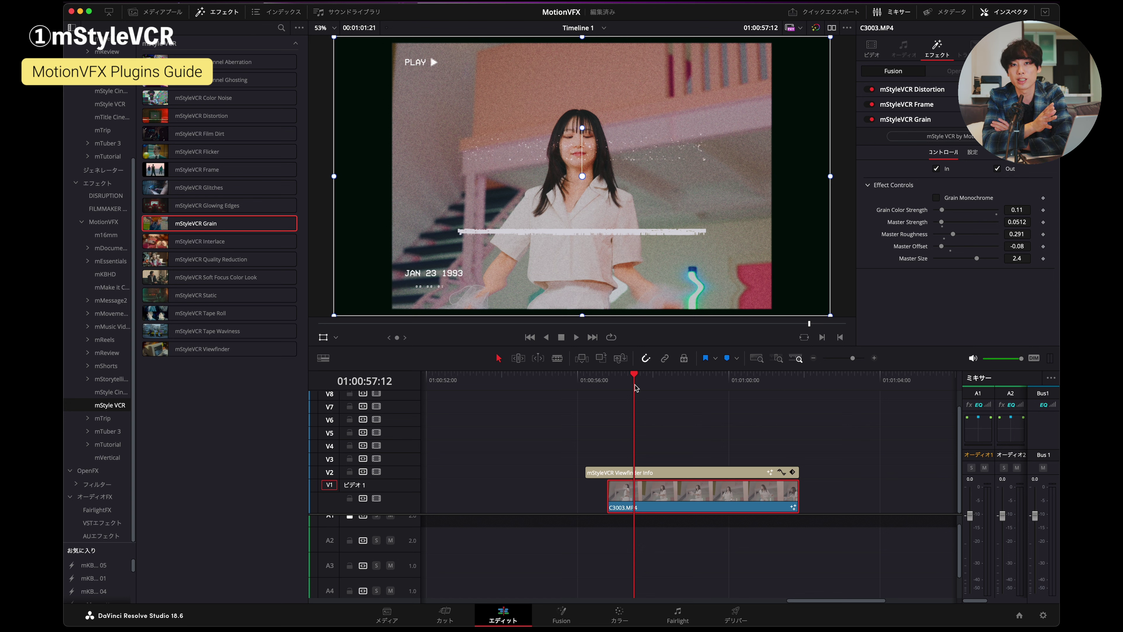
- Apply mStyleVCR Interlace to clip C3003.MP4 with Displace Light Power 0.472, Scan Lines Angle 134.0, Frequency 11.47 and Width 0.0
left_click(690, 375)
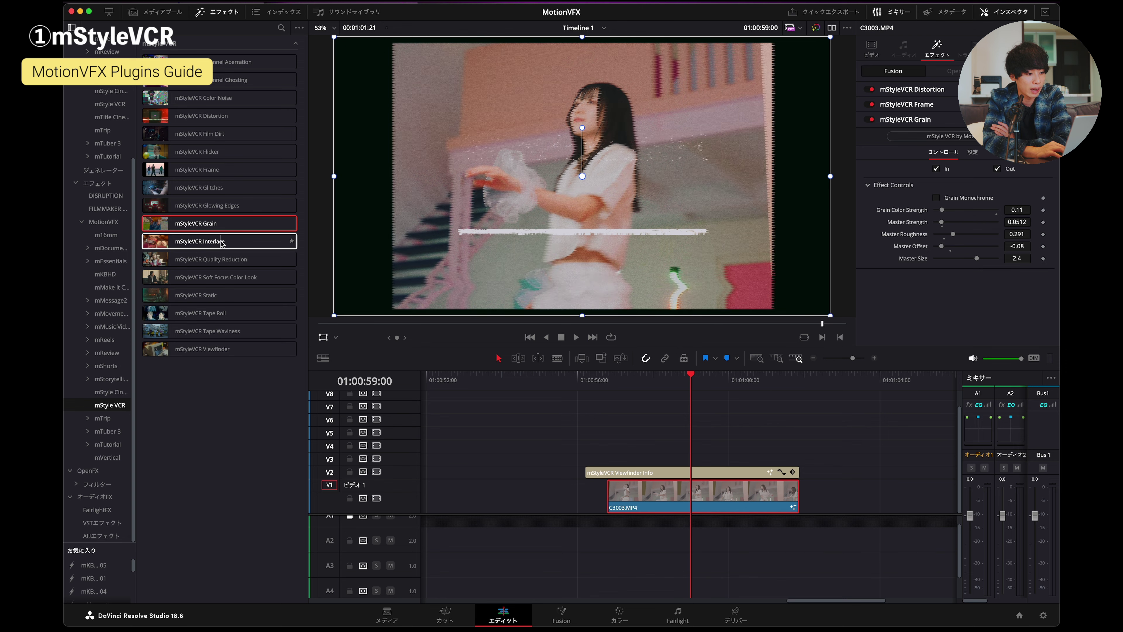
left_click_drag(221, 241, 701, 495)
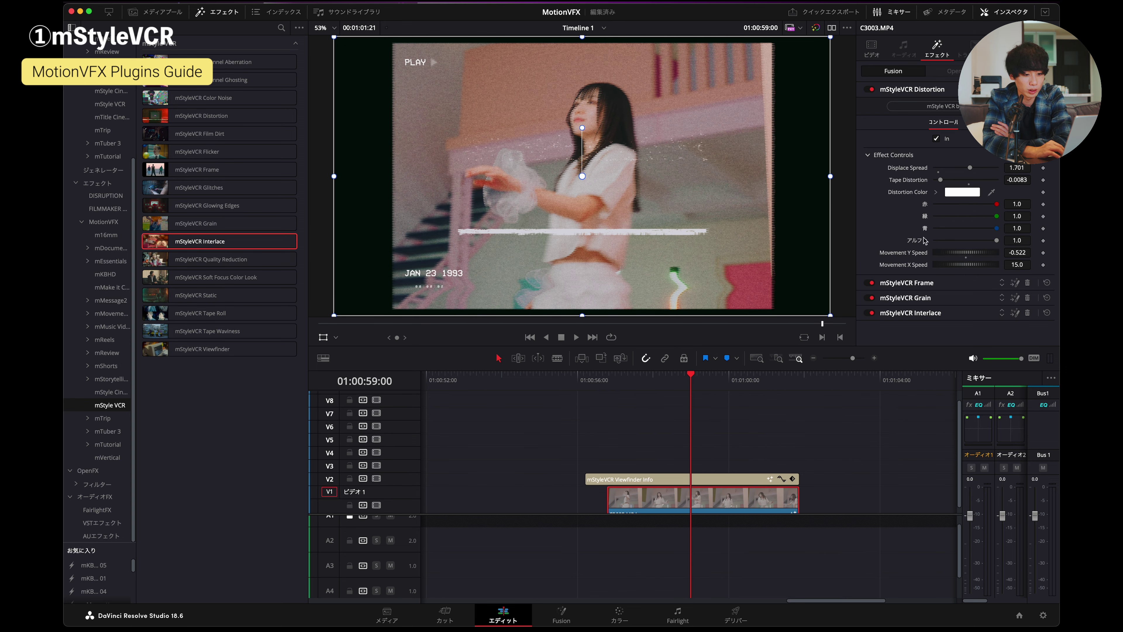
left_click(916, 311)
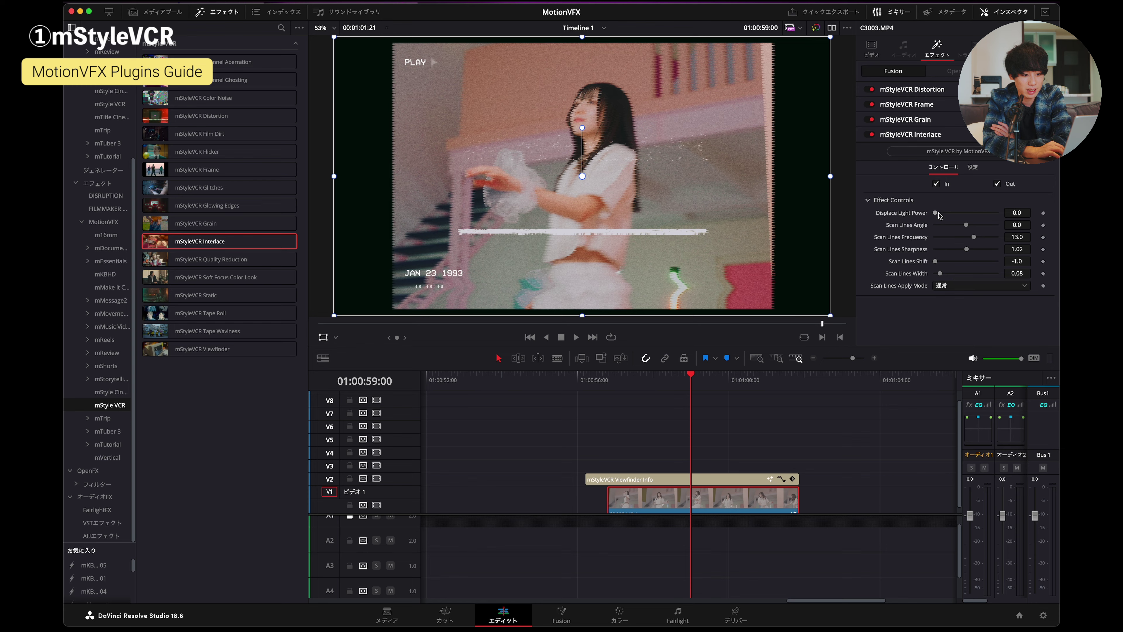
left_click_drag(936, 213, 969, 249)
mouse_move(935, 261)
left_mouse_down()
mouse_move(968, 275)
mouse_move(920, 275)
left_mouse_up()
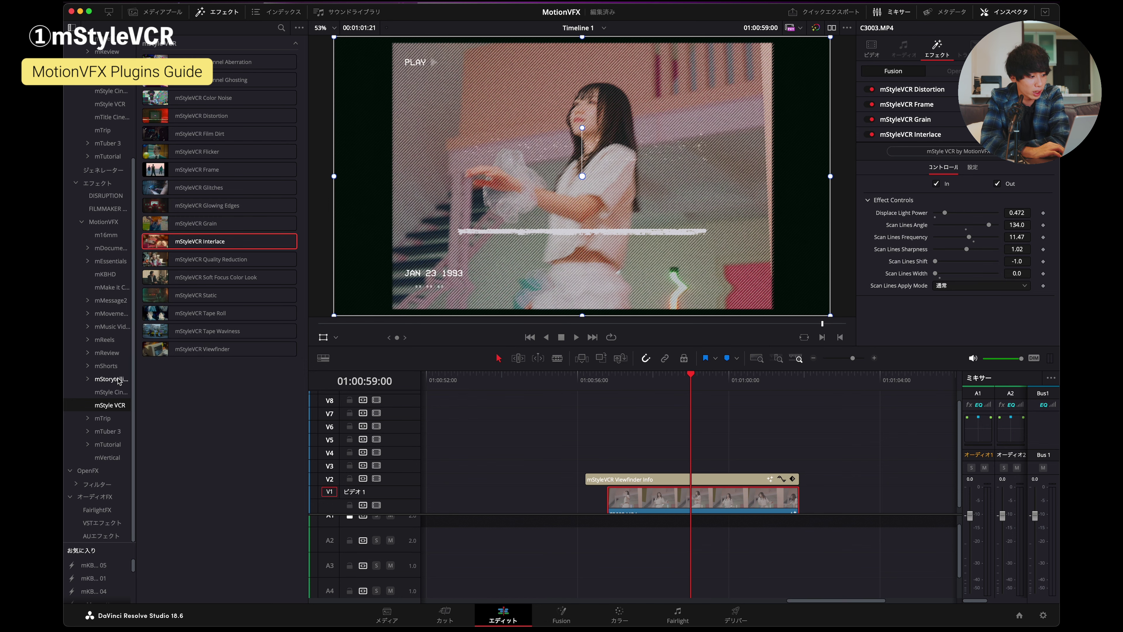
- Show the mStyle VCR video transitions in the MotionVFX collection
scroll(117, 365, "up", 5)
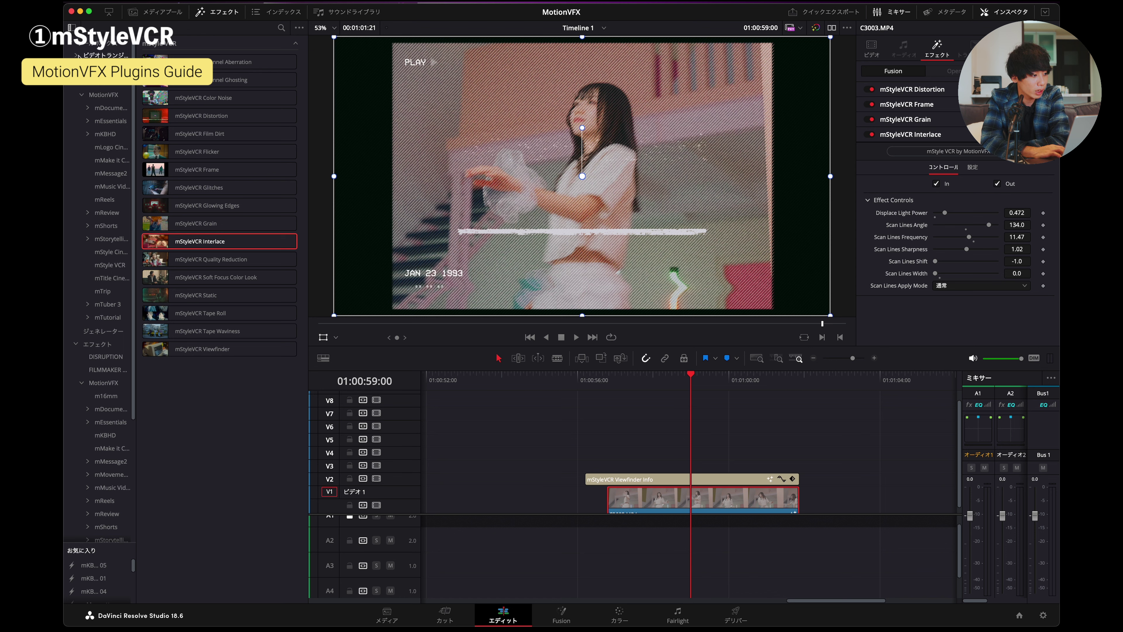
scroll(117, 144, "up", 5)
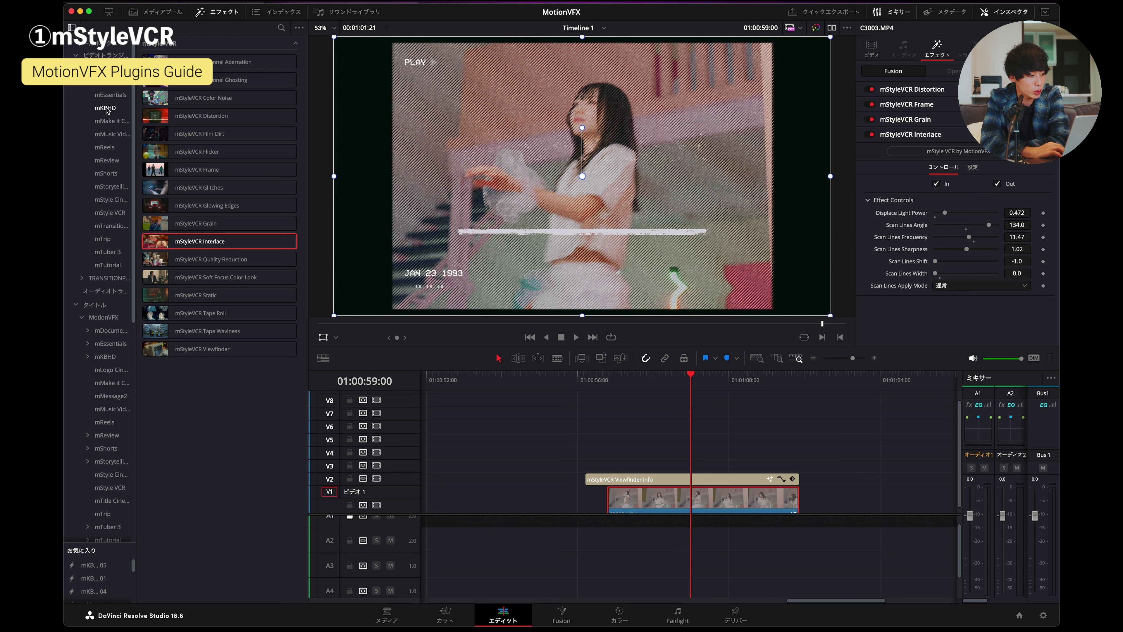
left_click(108, 212)
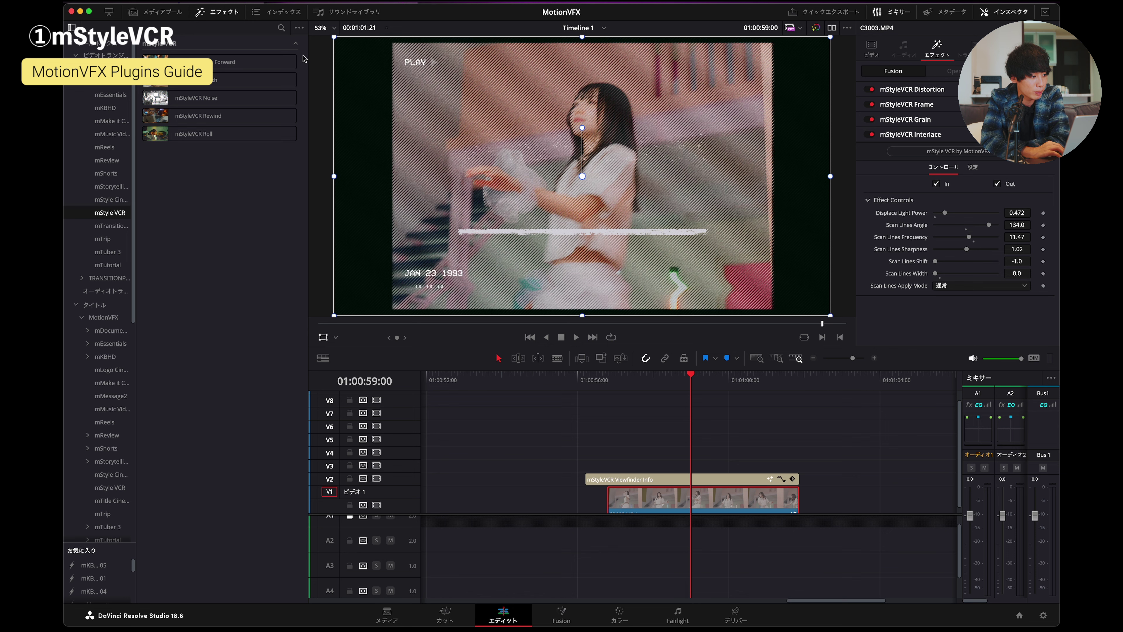
- Copy clips C1314.MP4 and C3255.MP4 to V1 beyond clip C3003.MP4 and preview the mStyleVCR transitions at their cut
scroll(730, 489, "left", 10)
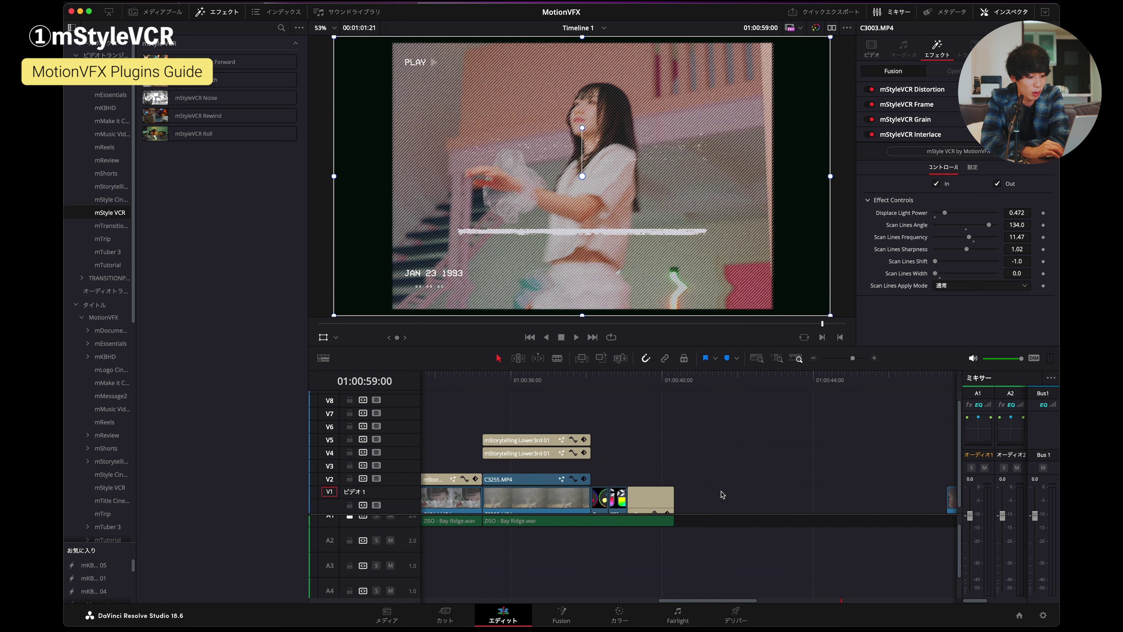
left_click(573, 502)
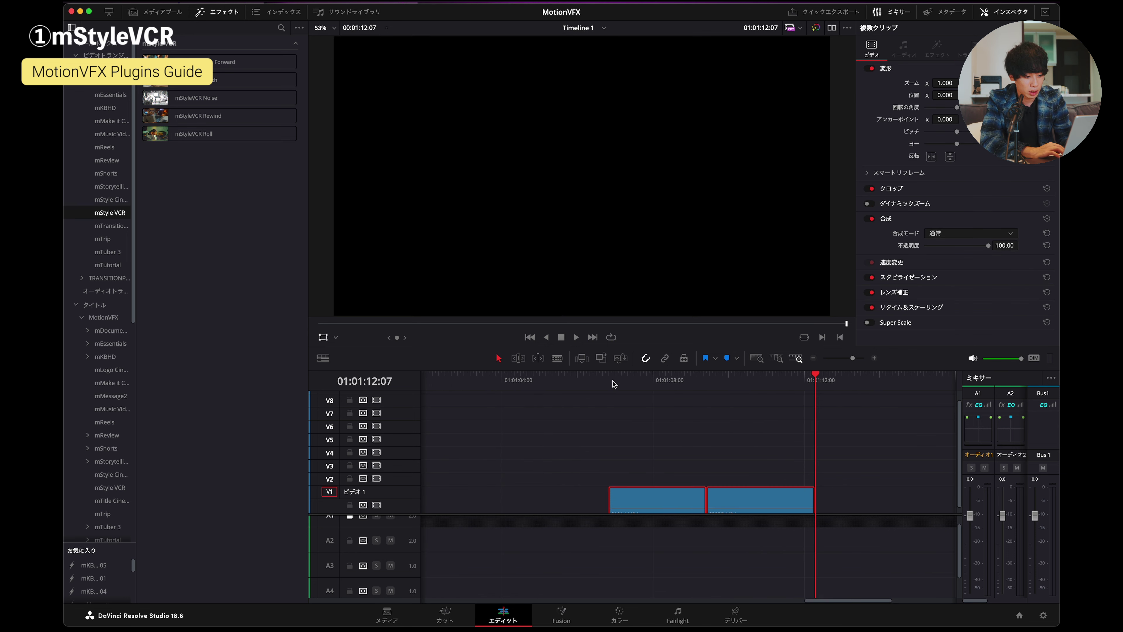
left_click(678, 379)
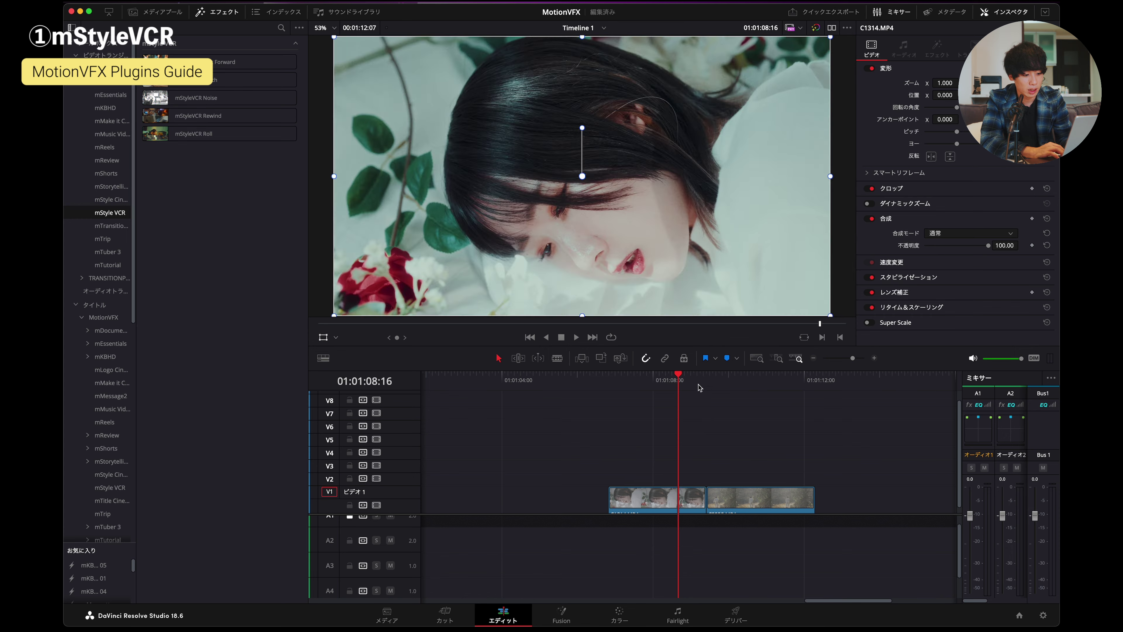
left_click(699, 386)
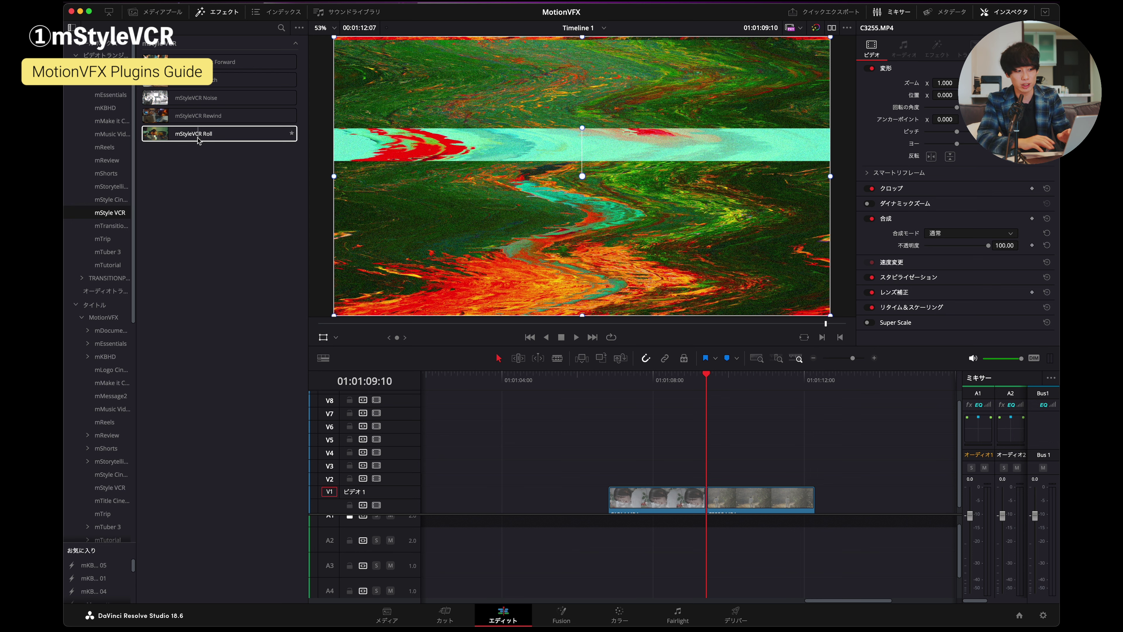
- Delete the copied clips C1314.MP4 and C3255.MP4 from V1 and return to the Viewfinder Info section of the timeline
left_click_drag(669, 443, 718, 498)
key("Delete")
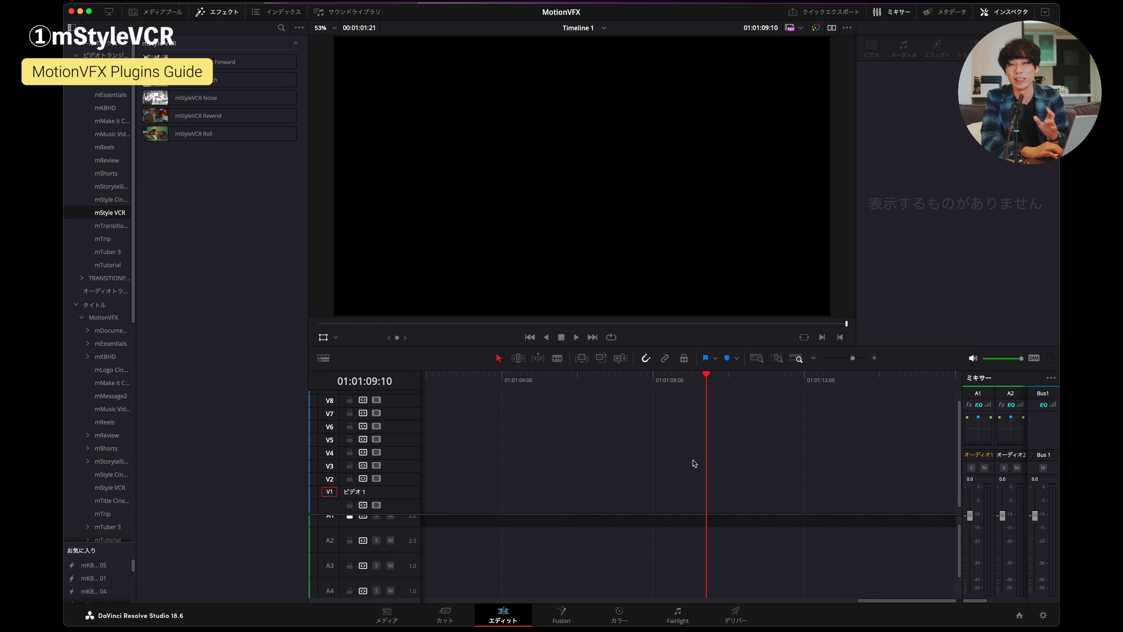
scroll(693, 462, "left", 15)
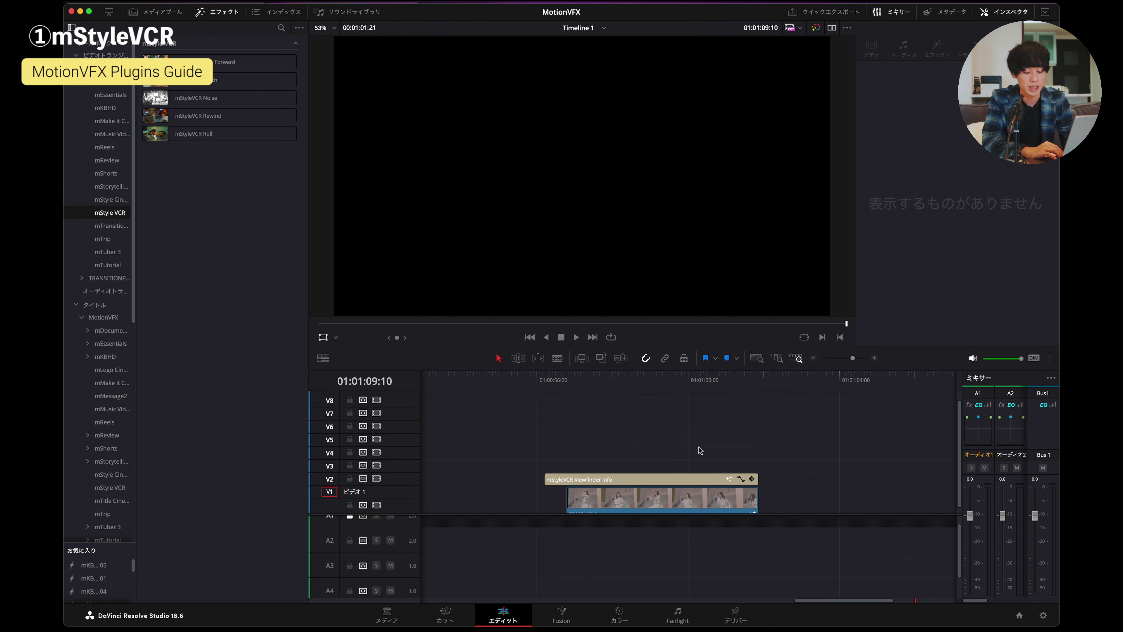
- Show the mEssentials Buttons titles in the MotionVFX title collection
key("shift+z")
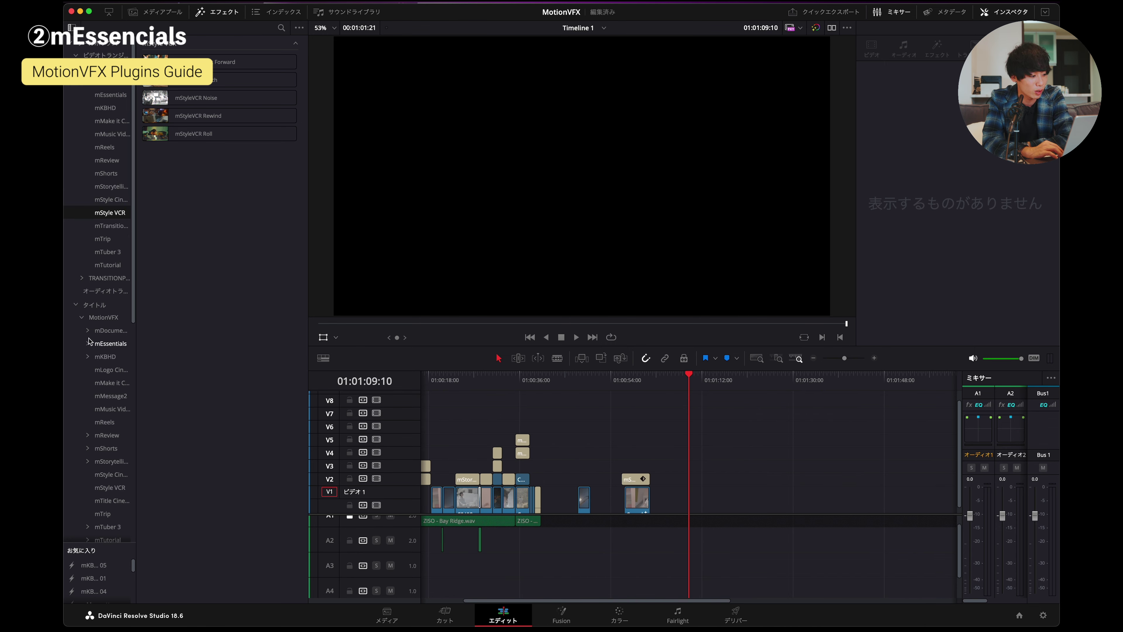
scroll(90, 345, "down", 5)
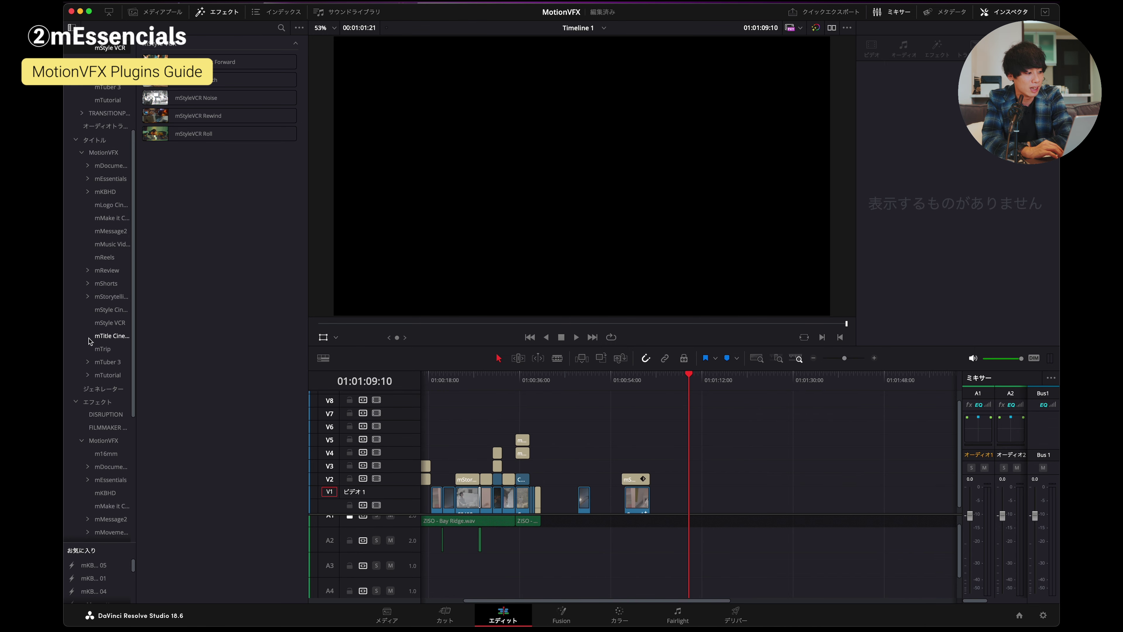
left_click(88, 179)
left_click(111, 192)
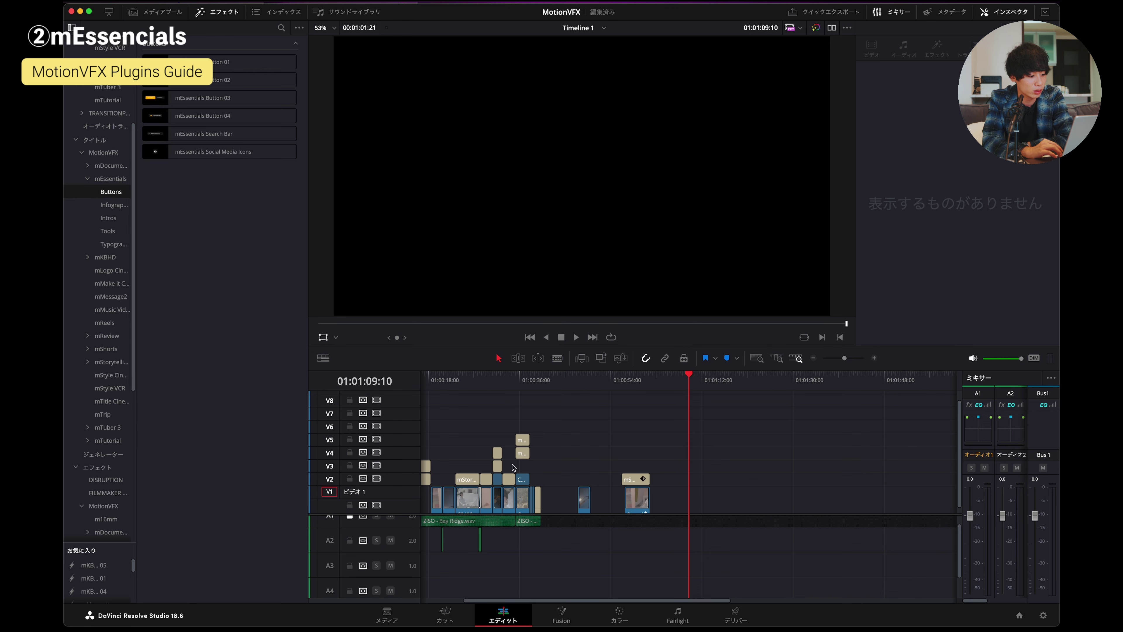
- Delete the mStyleVCR Viewfinder Info title on V2 above clip C3003.MP4
scroll(490, 396, "left", 3)
left_click(480, 381)
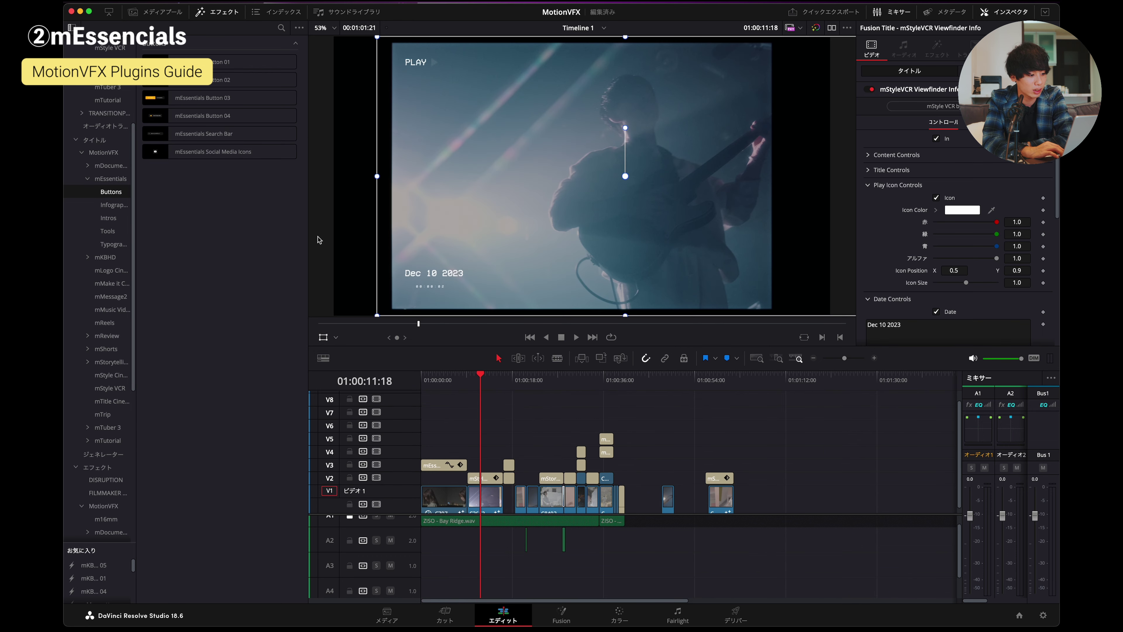
left_click(503, 378)
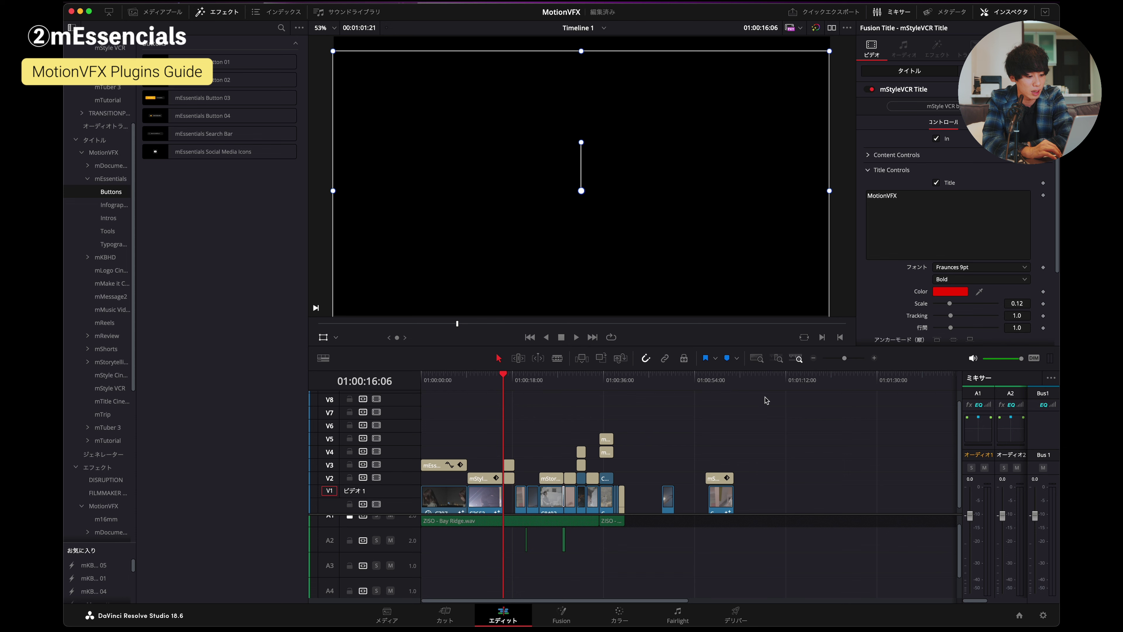
left_click(721, 380)
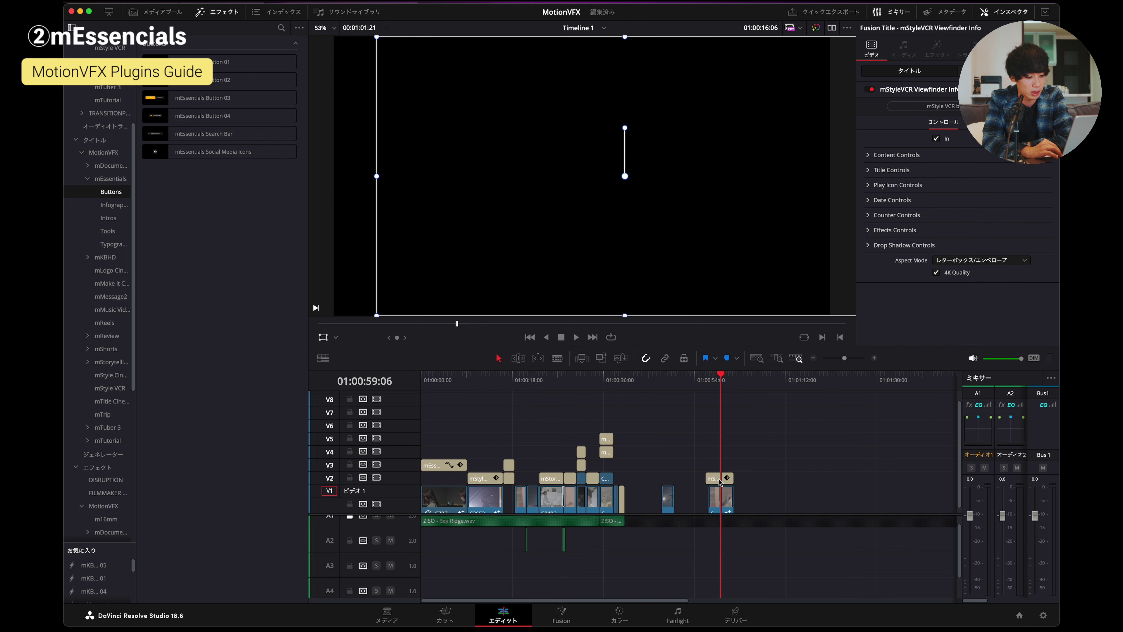
key("Delete")
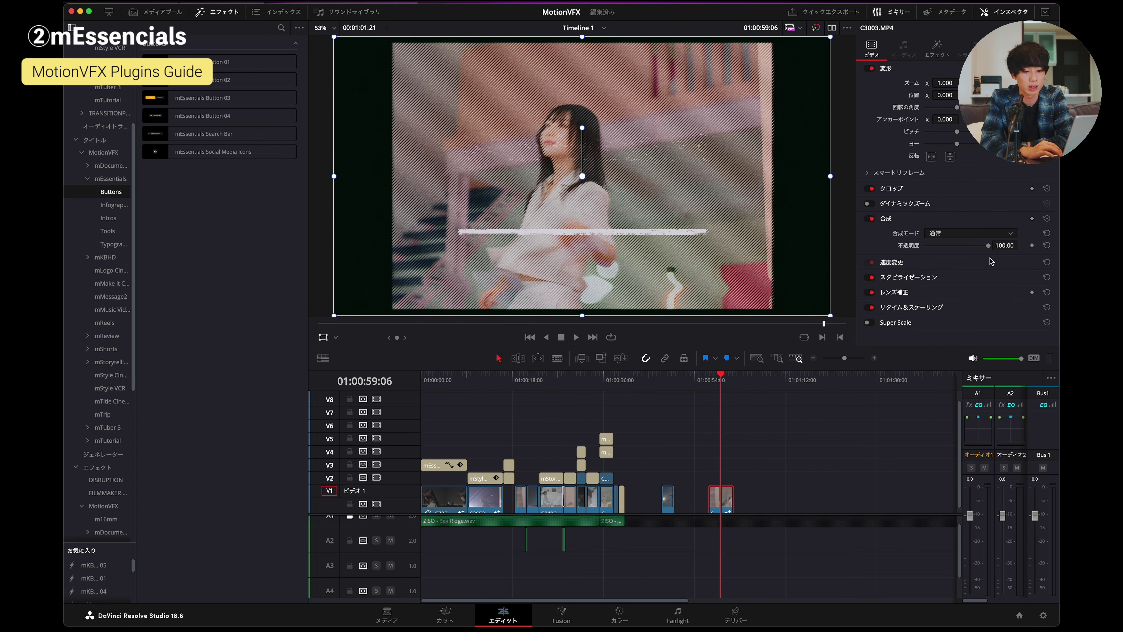
- Remove the mStyleVCR Frame, Grain, Interlace and Distortion effects from clip C3003.MP4
left_click(937, 46)
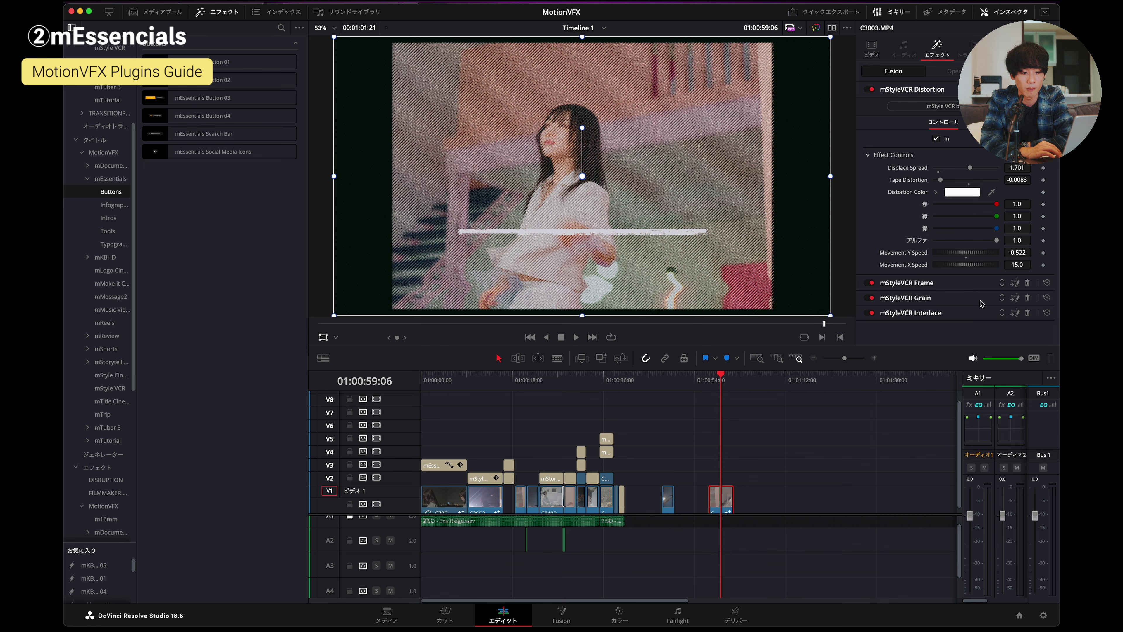
left_click(1027, 282)
left_click(1027, 283)
left_click(1027, 282)
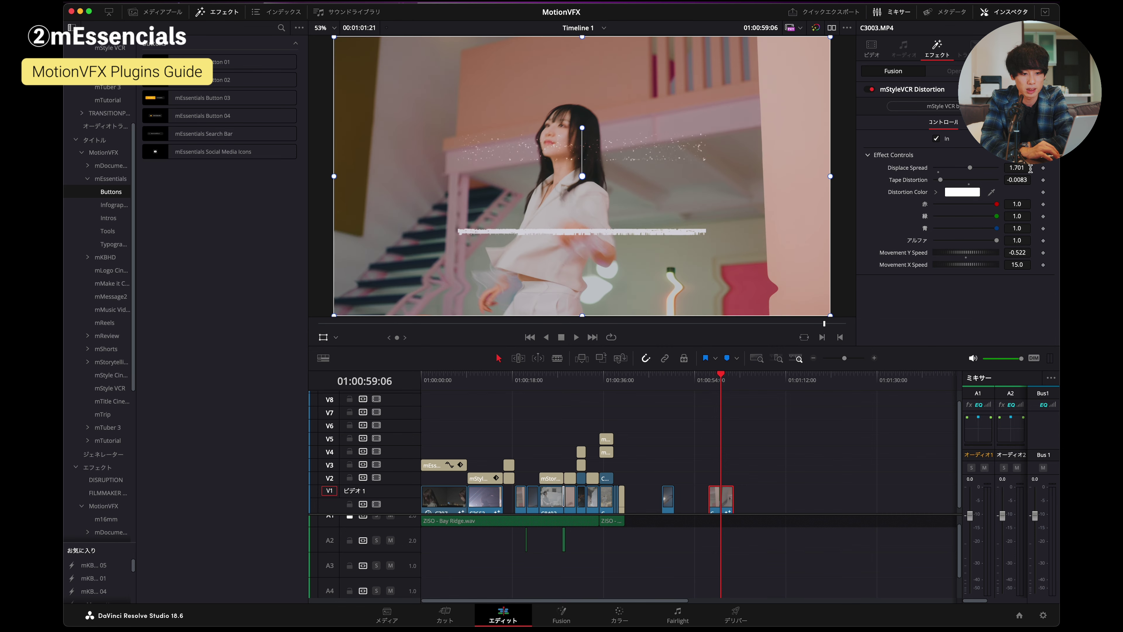
left_click(1027, 88)
- Place the mEssentials Search Bar title on V2 above clip C3003.MP4 and move it to the lower centre of the picture
left_click(717, 379)
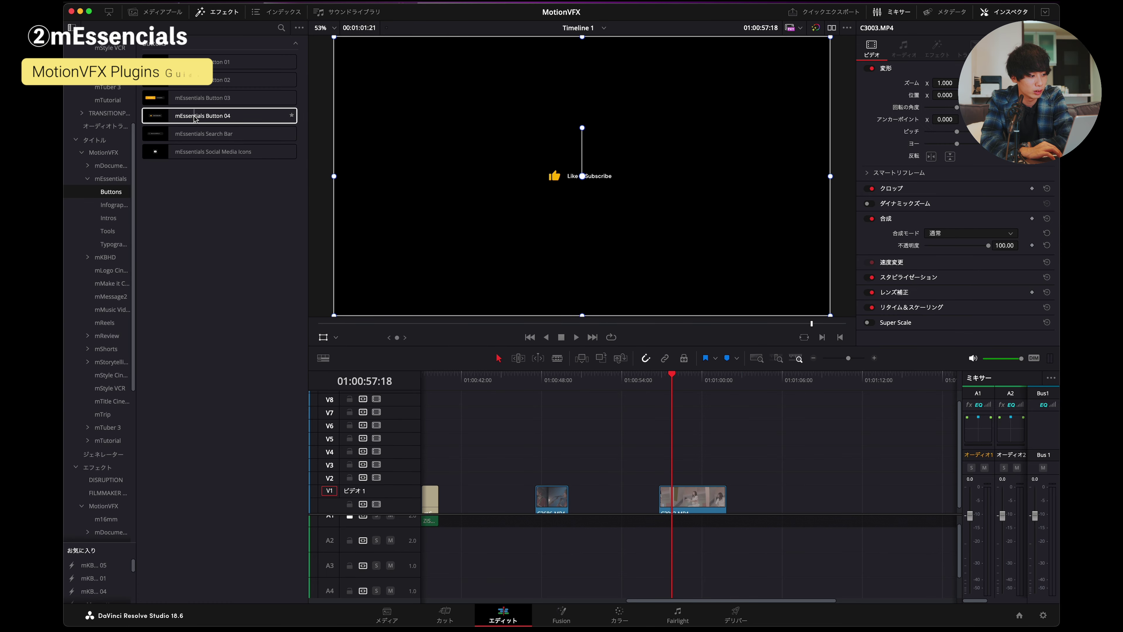
left_click_drag(213, 164, 1050, 618)
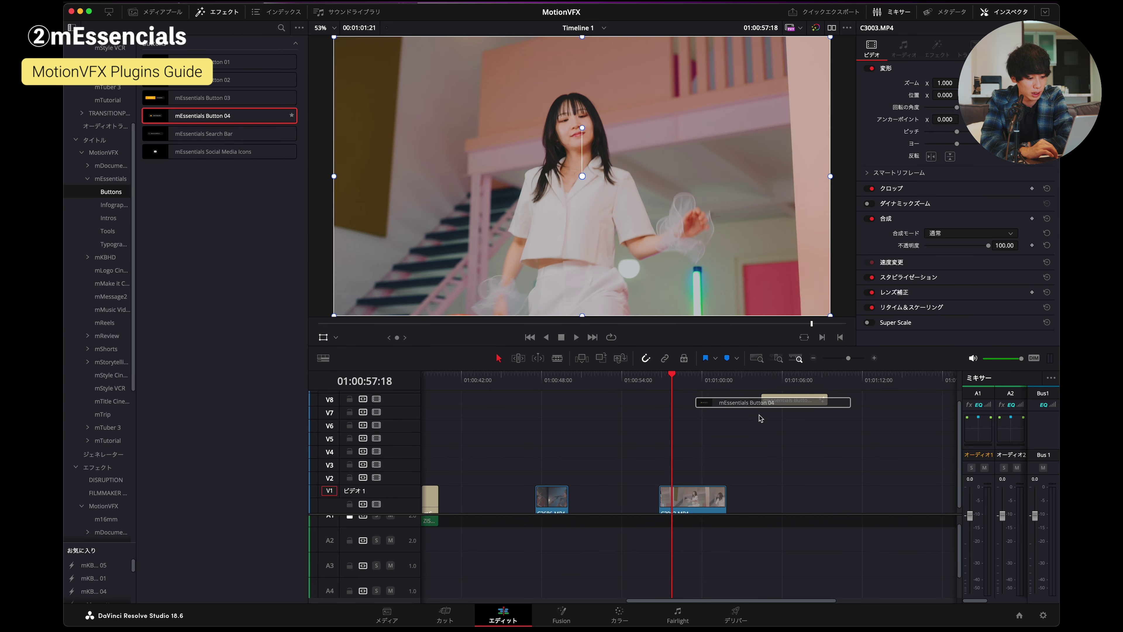
left_click_drag(761, 418, 684, 480)
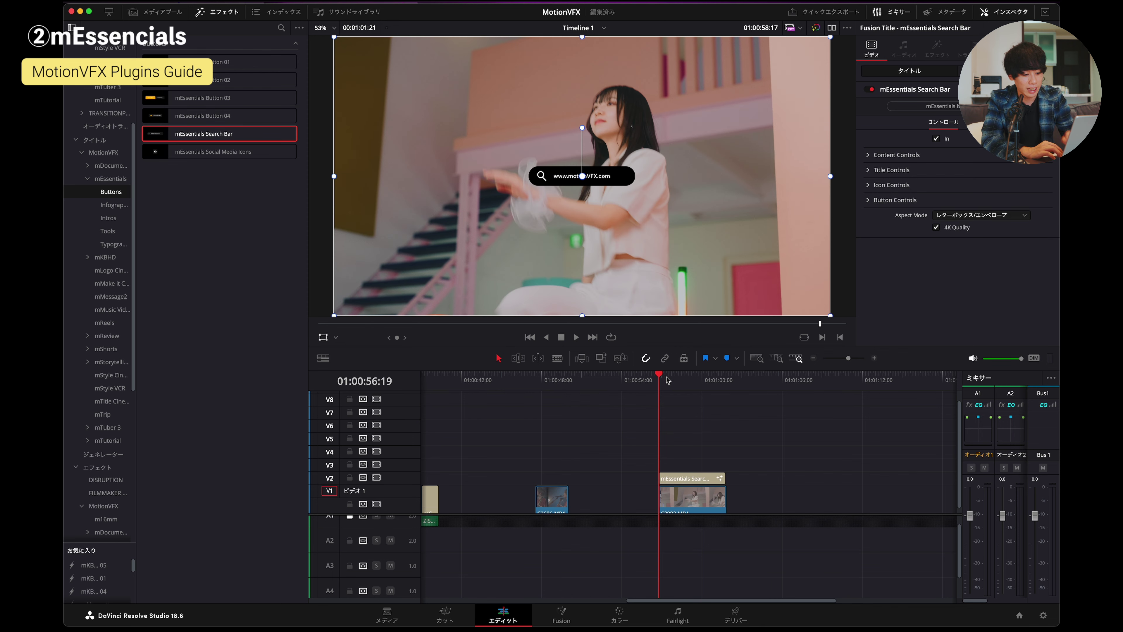
key("space")
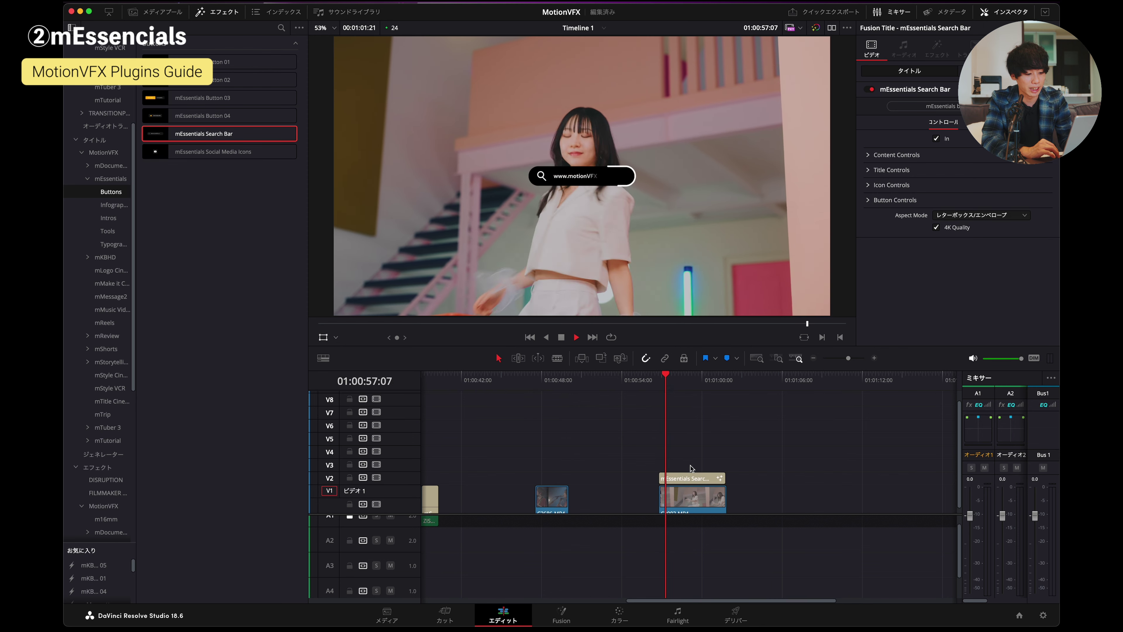
key("space")
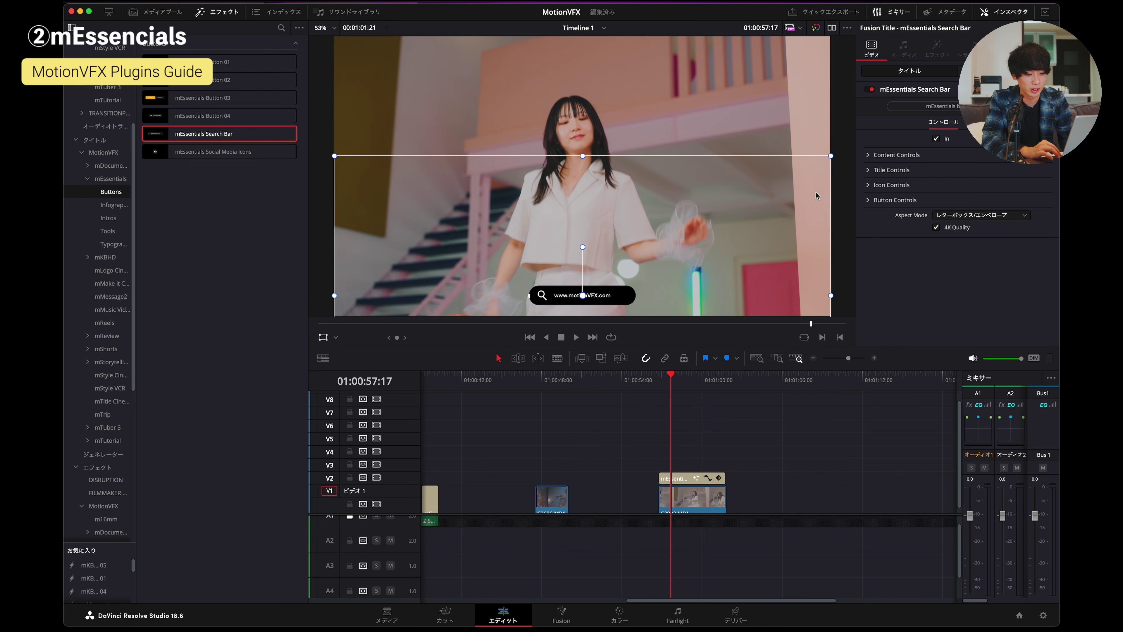
- Play back the mEssentials Search Bar title over clip C3003.MP4 several times to examine its in and out animation
key("shift+Left")
key("space")
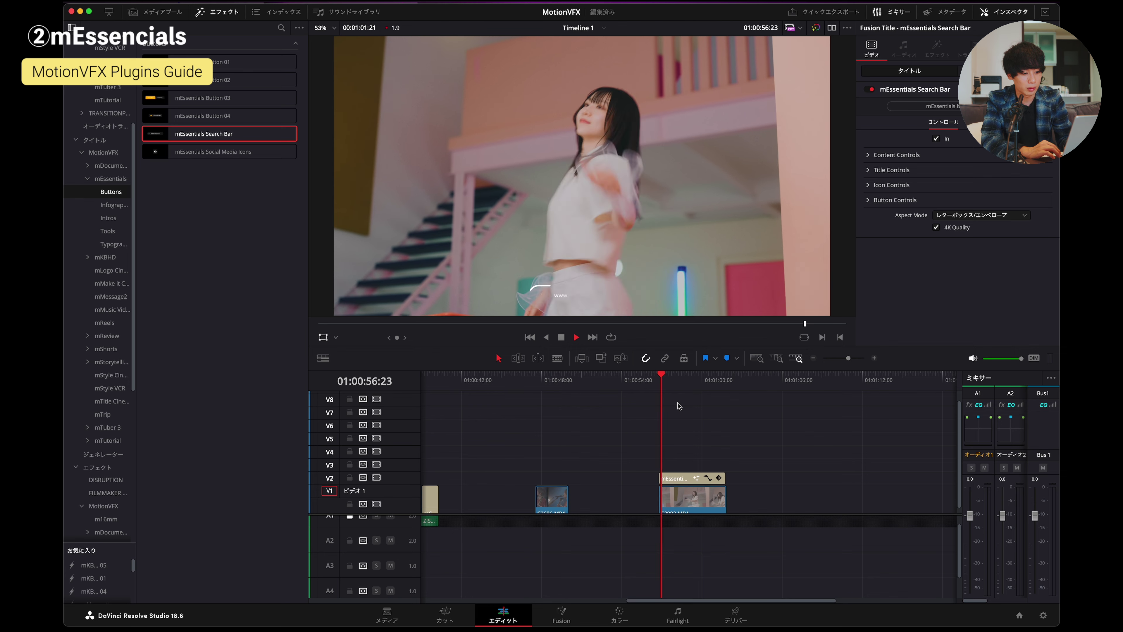
key("space")
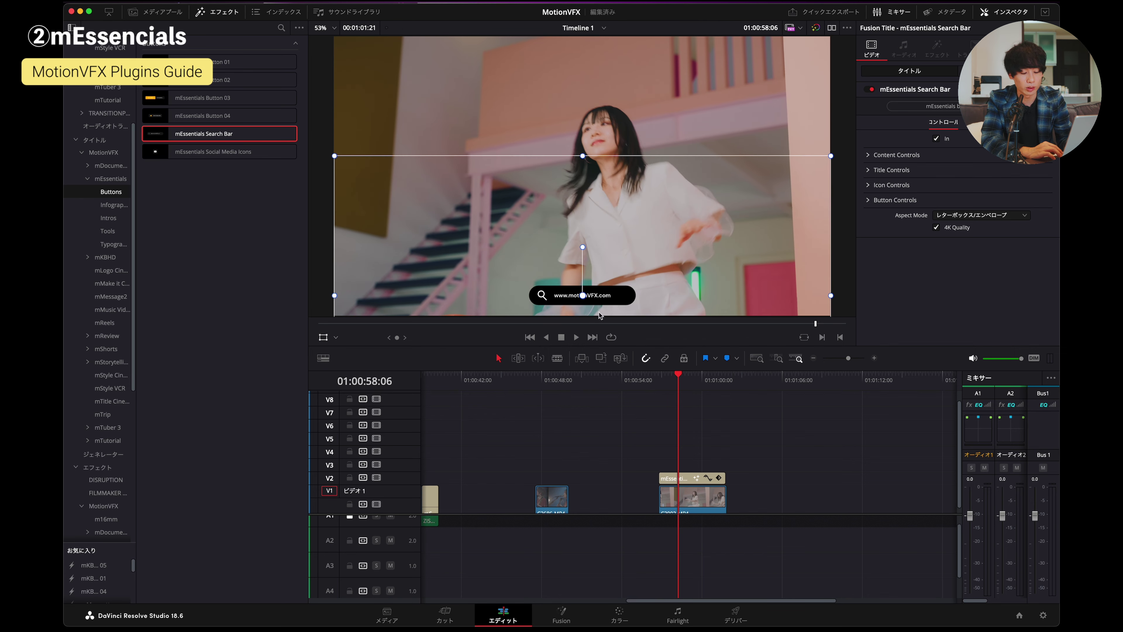
left_click(658, 395)
key("space")
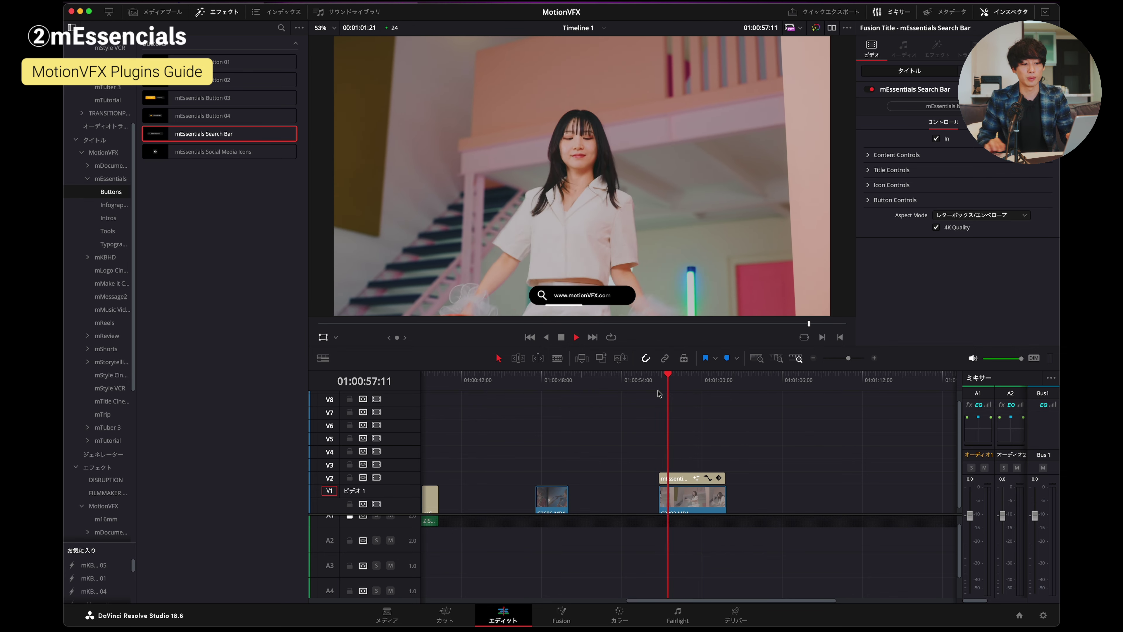
key("space")
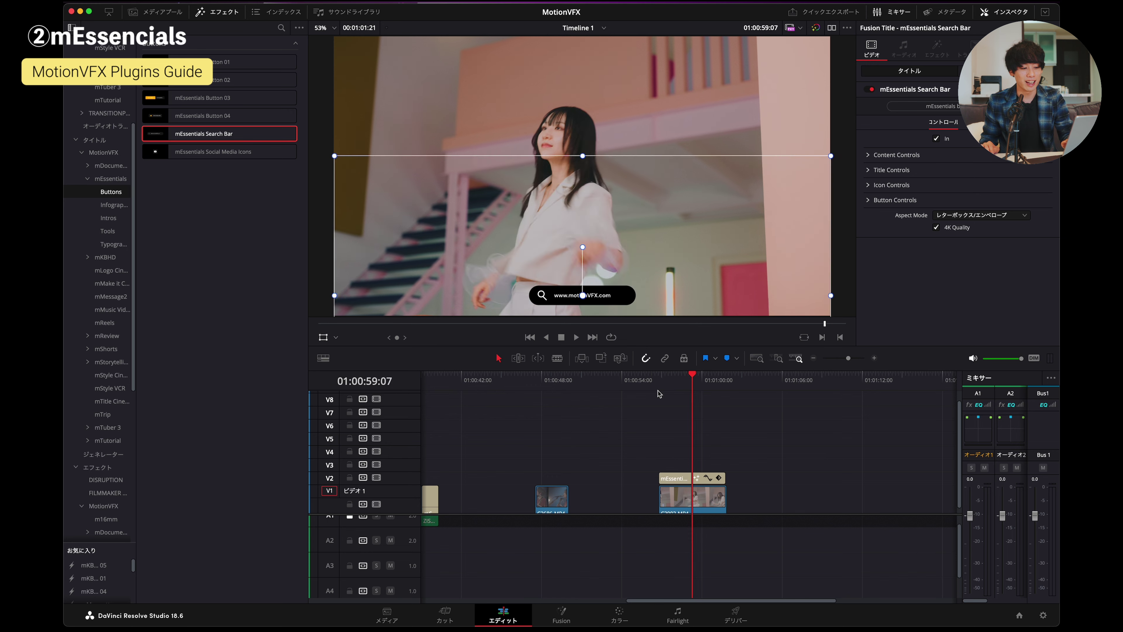
key("space")
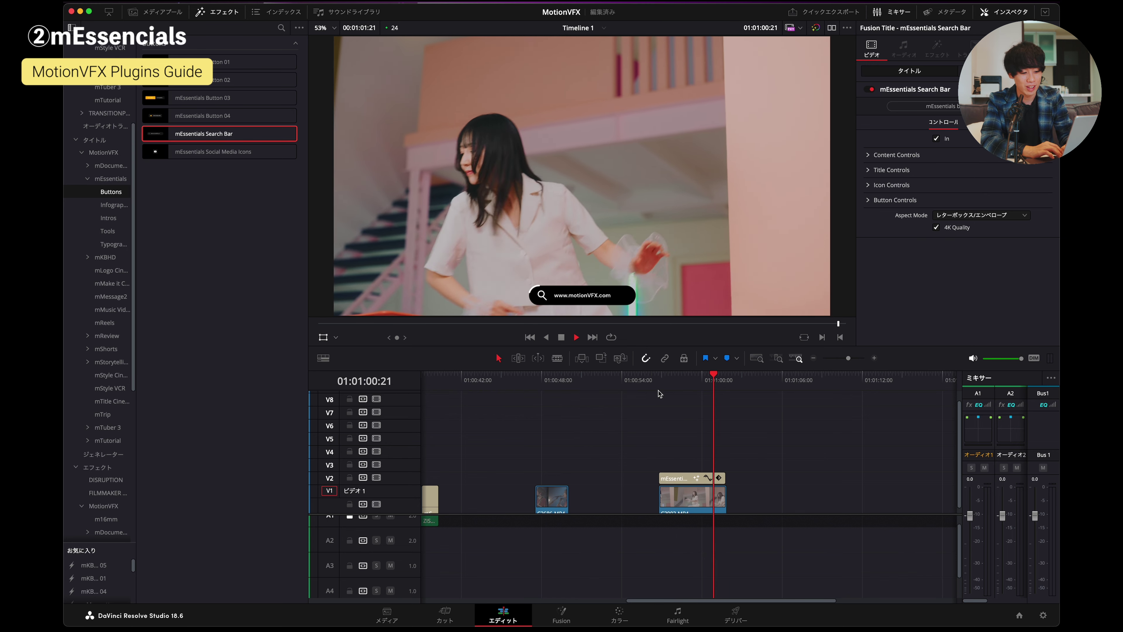
left_click(666, 388)
key("space")
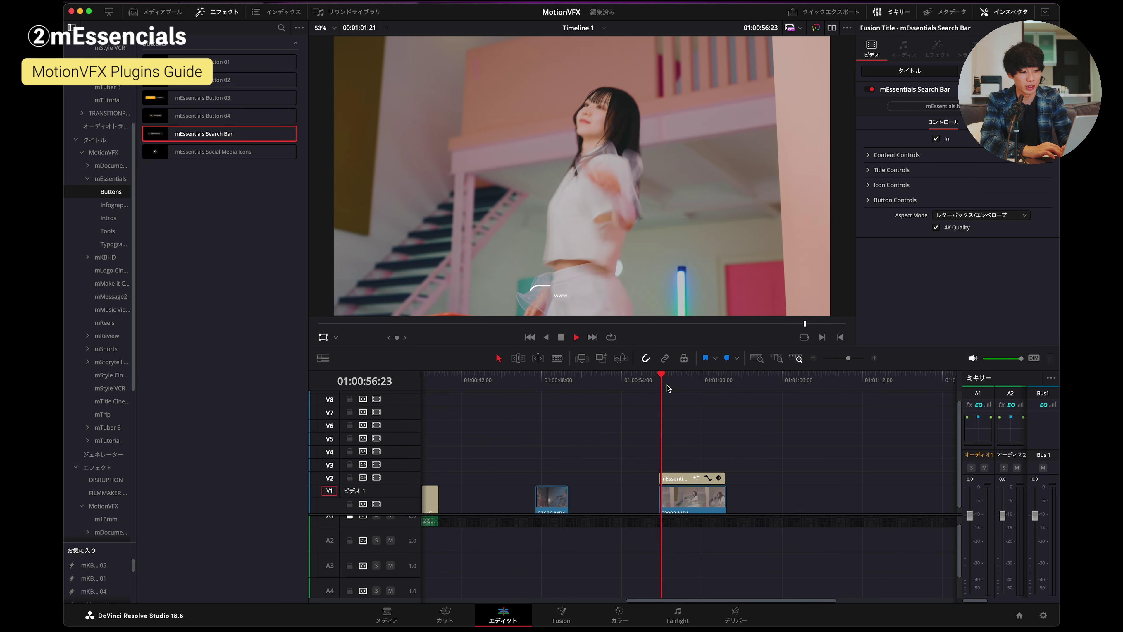
key("space")
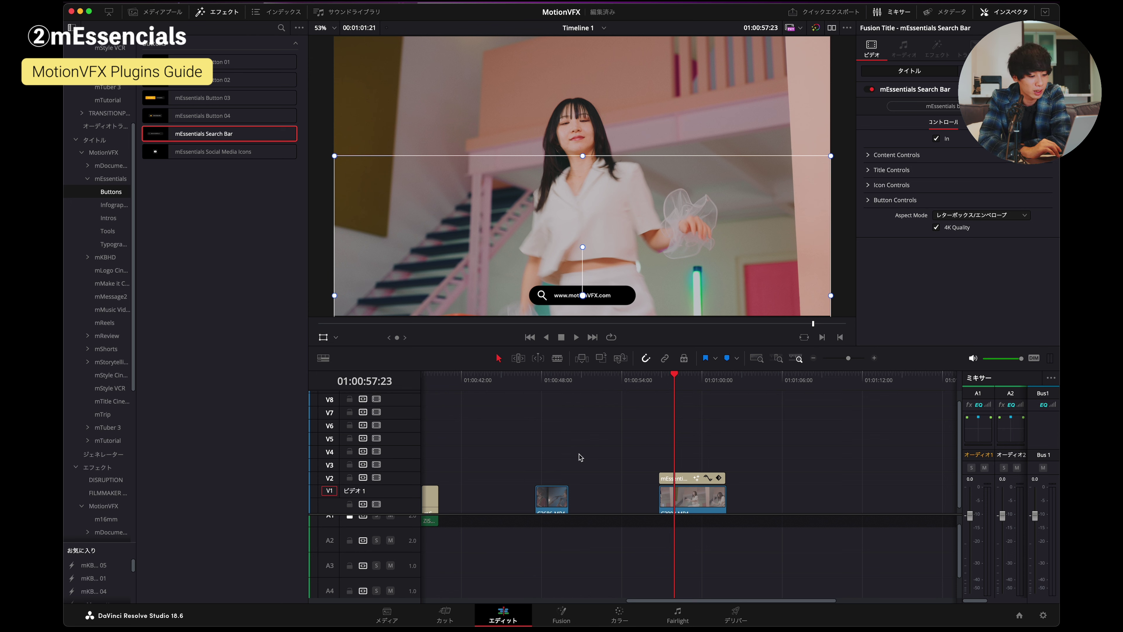
key("space")
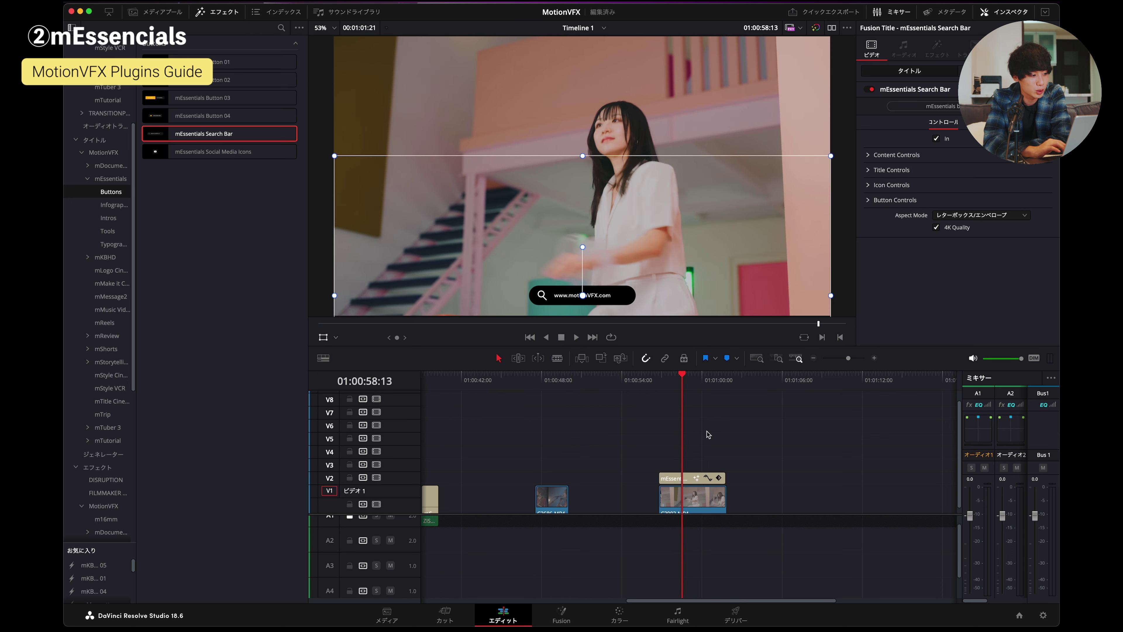
- Preview the mEssentials Social Media Icons title and play a little more of the Search Bar title
mouse_move(209, 151)
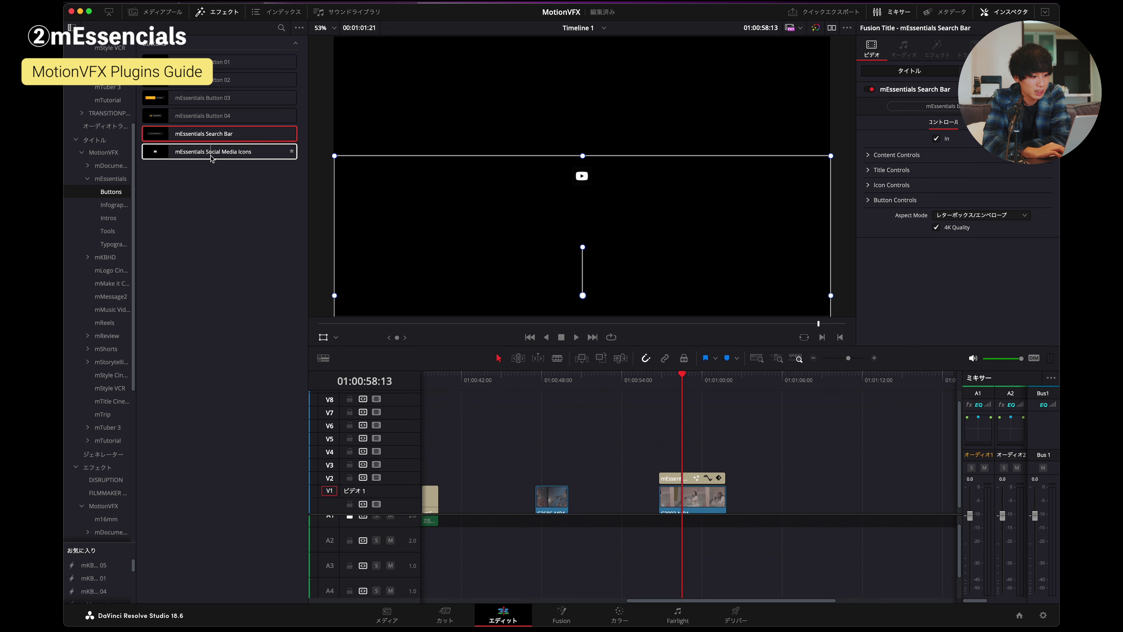
key("space")
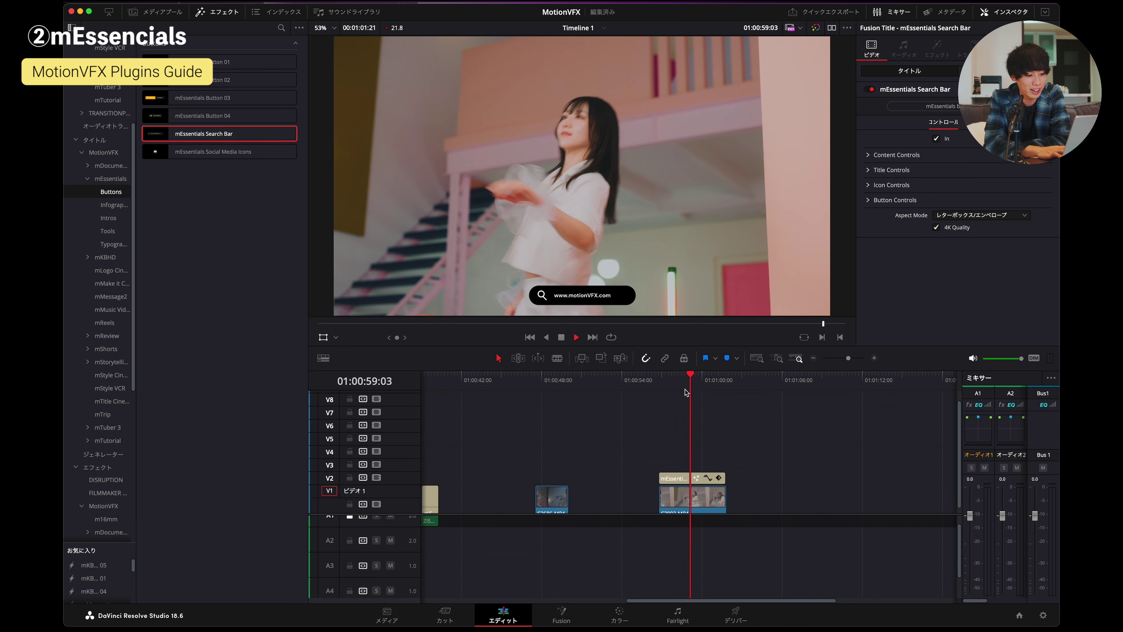
key("space")
- Place the Infographics title mEssentials Callout 02 on V4 above clip C3003.MP4, beside the woman in the picture, and play it back
left_click(109, 205)
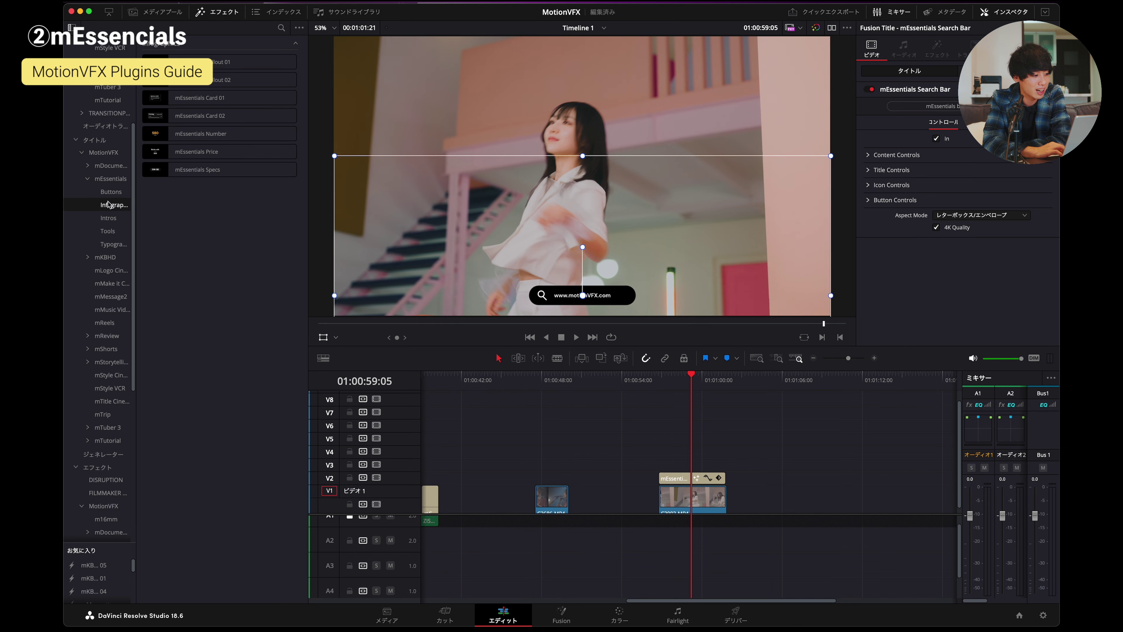
mouse_move(203, 101)
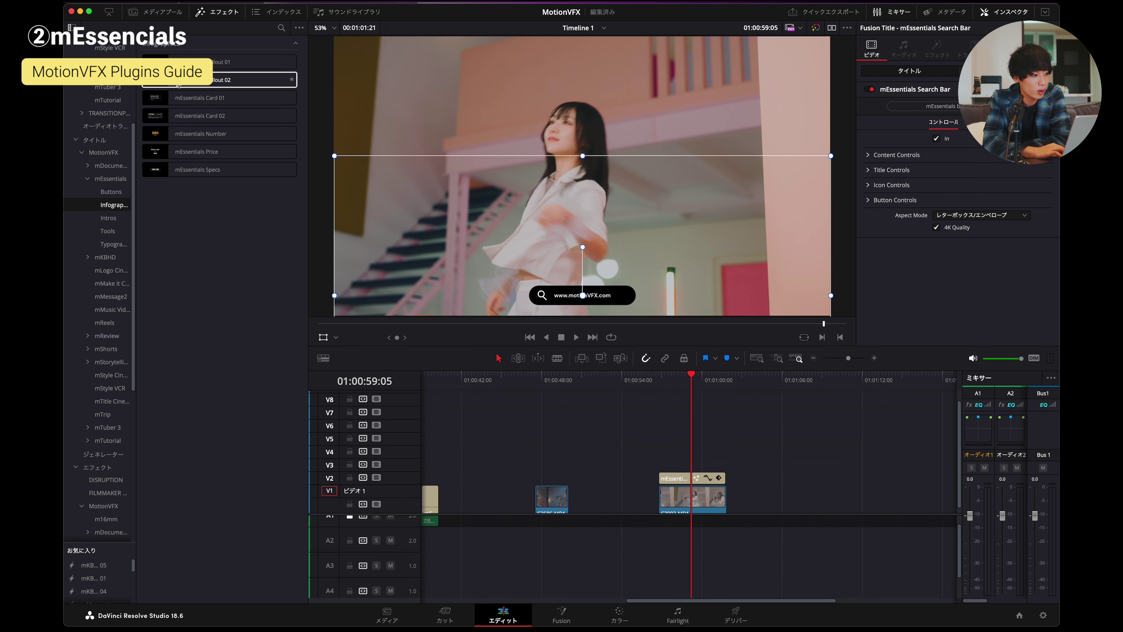
mouse_move(178, 84)
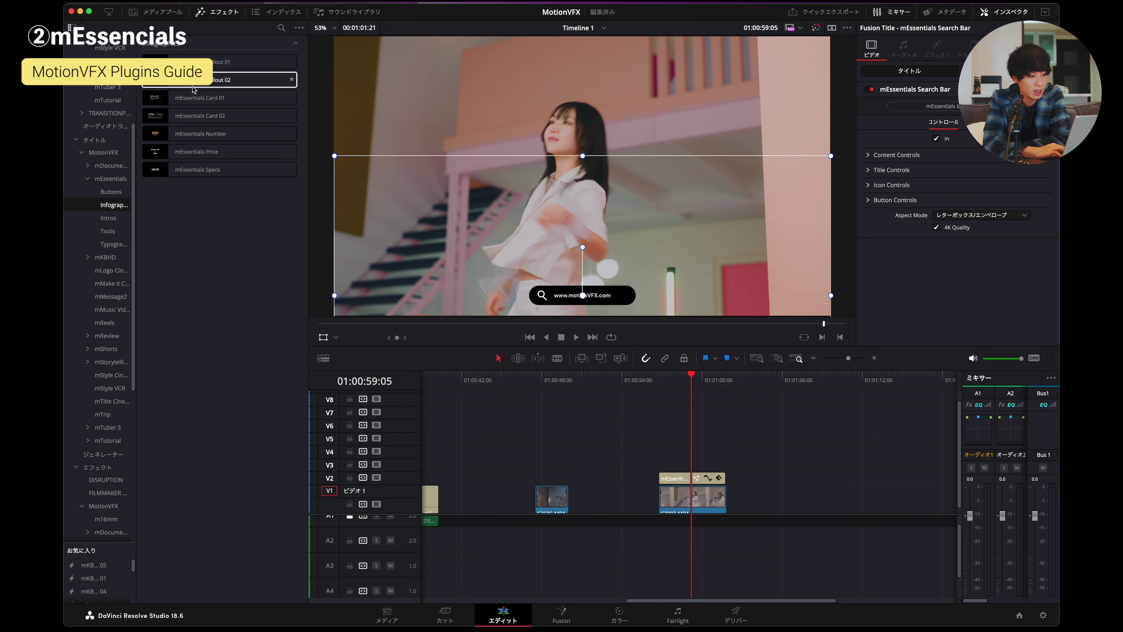
left_click_drag(236, 82, 666, 463)
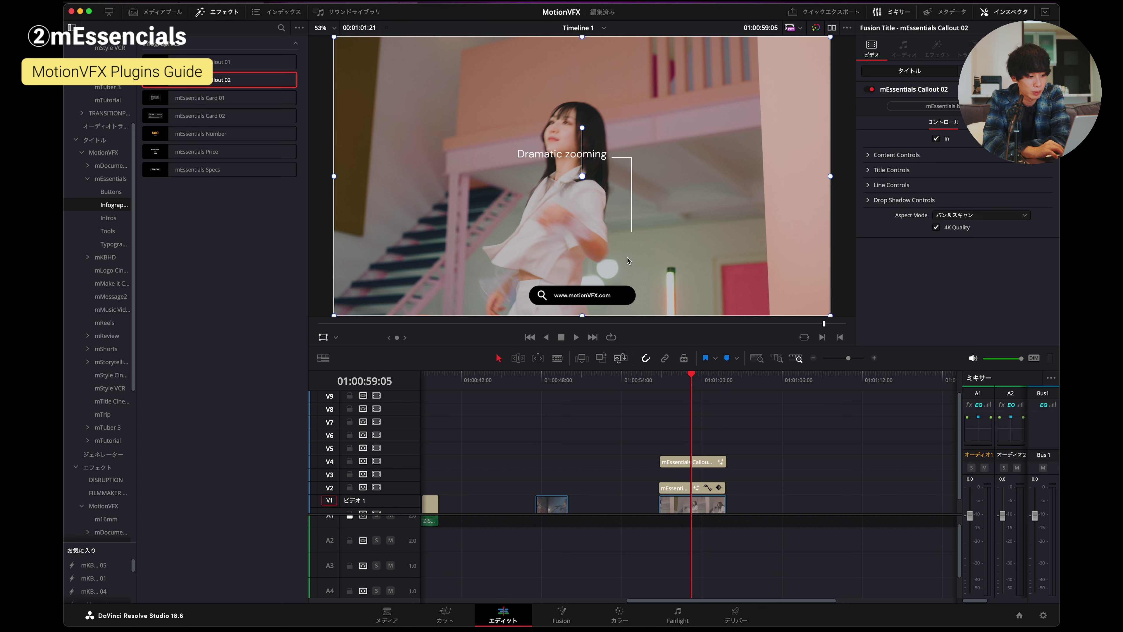
left_click_drag(621, 211, 490, 171)
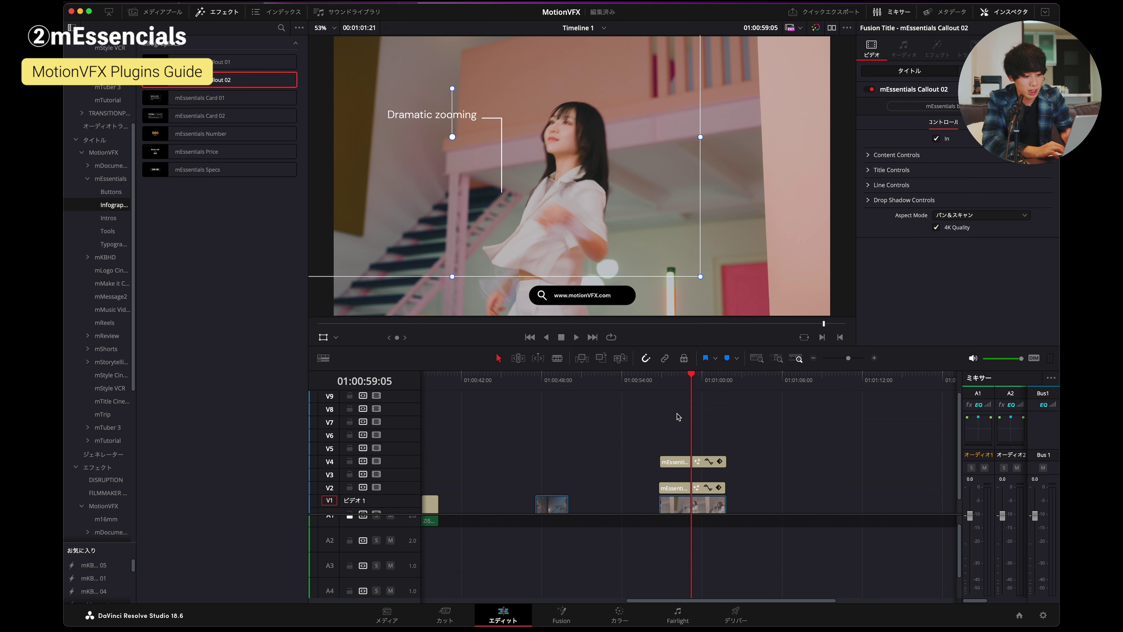
left_click(659, 380)
key("space")
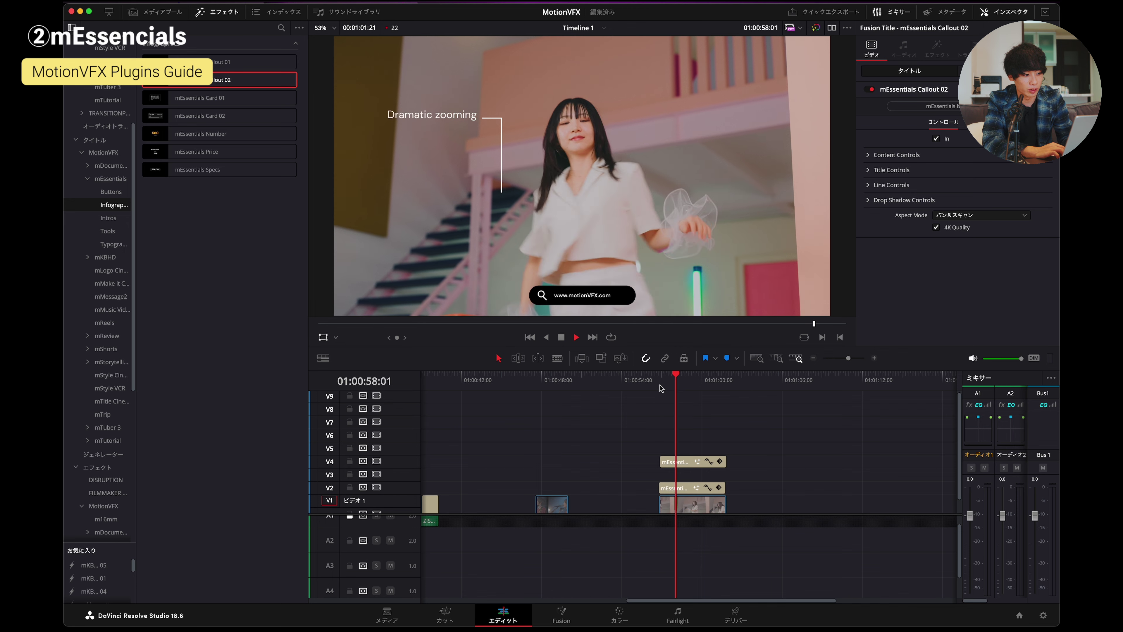
key("space")
- Extend clip C3003.MP4 and both titles above it, and reposition the Callout 02 text to the left of the woman
left_click(717, 461)
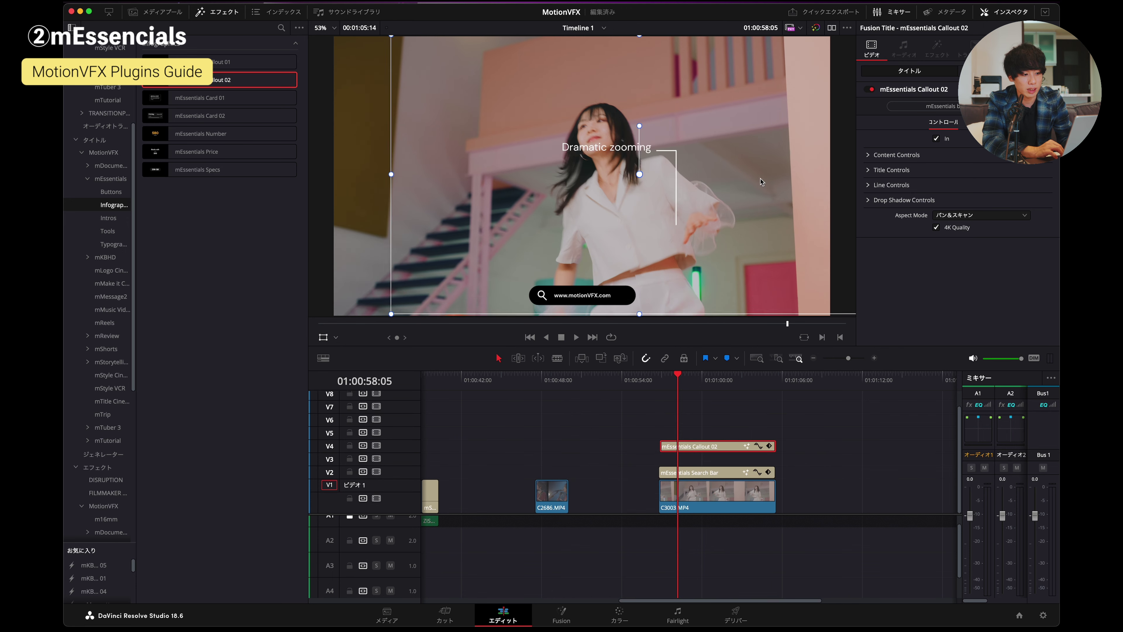
left_click_drag(760, 181, 576, 163)
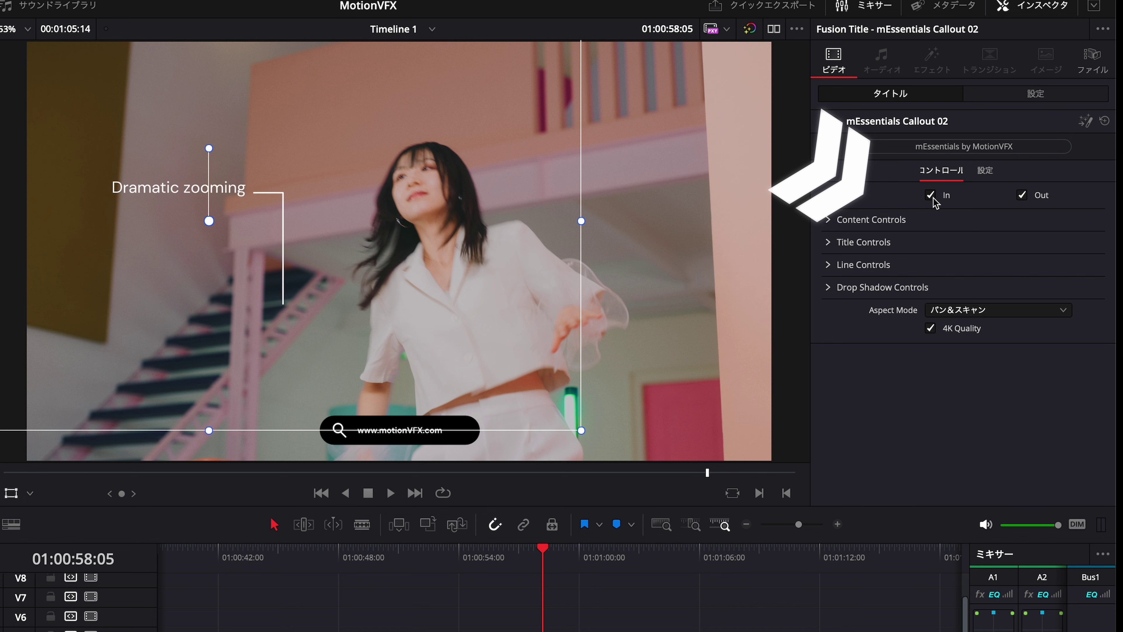
- Play mEssentials Callout 02 with its In and Out animations off, and again with only In on
left_click(520, 570)
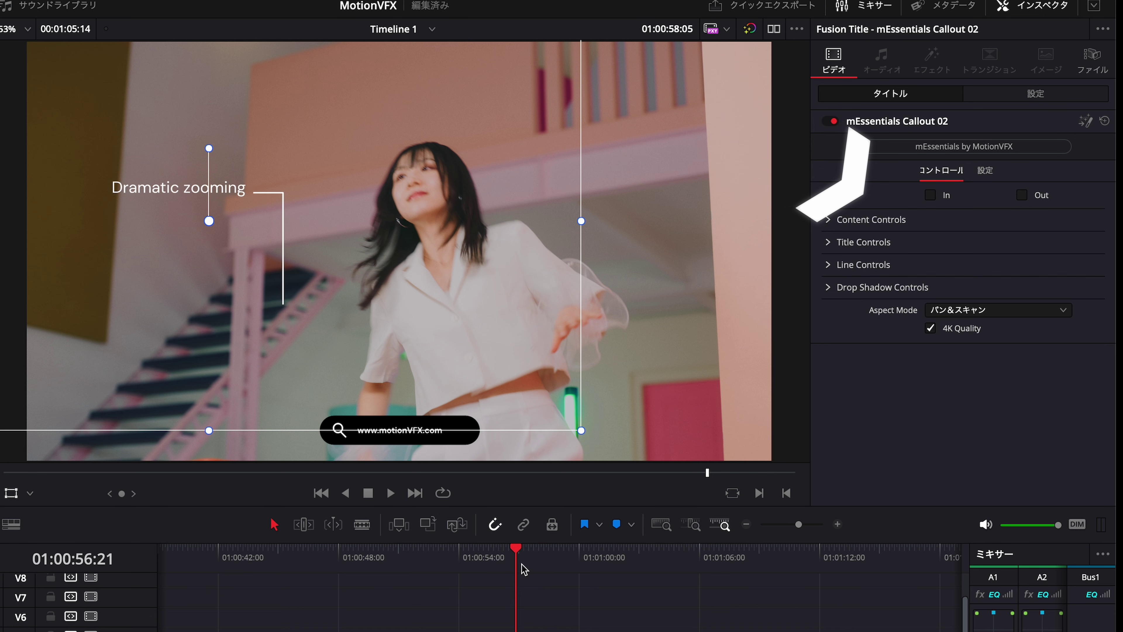
key("space")
key("space")
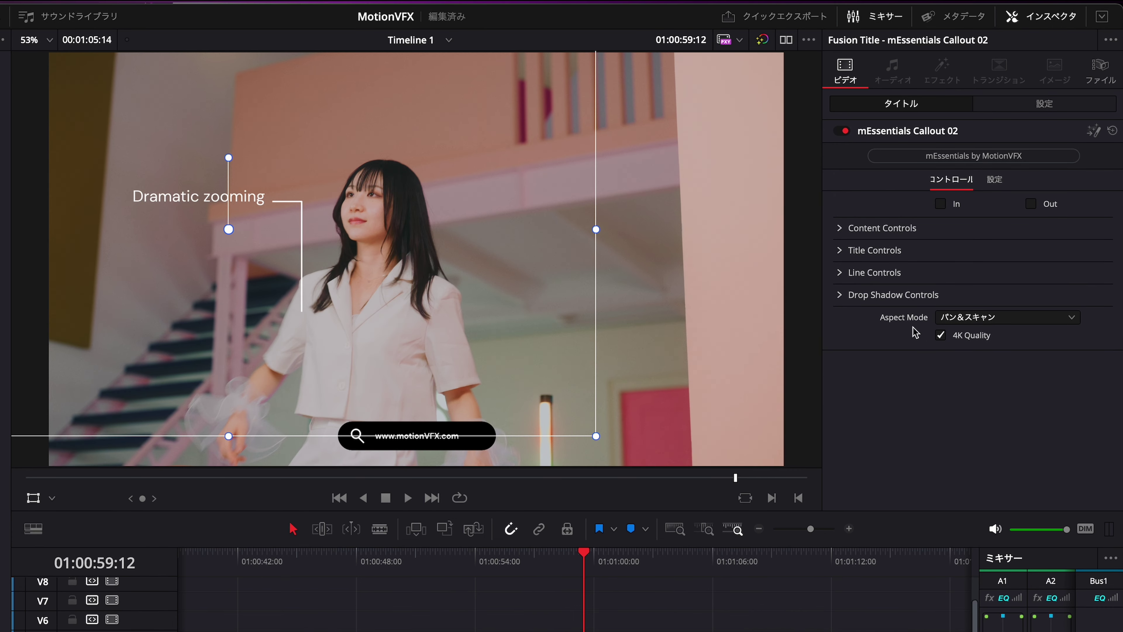
left_click(536, 570)
key("space")
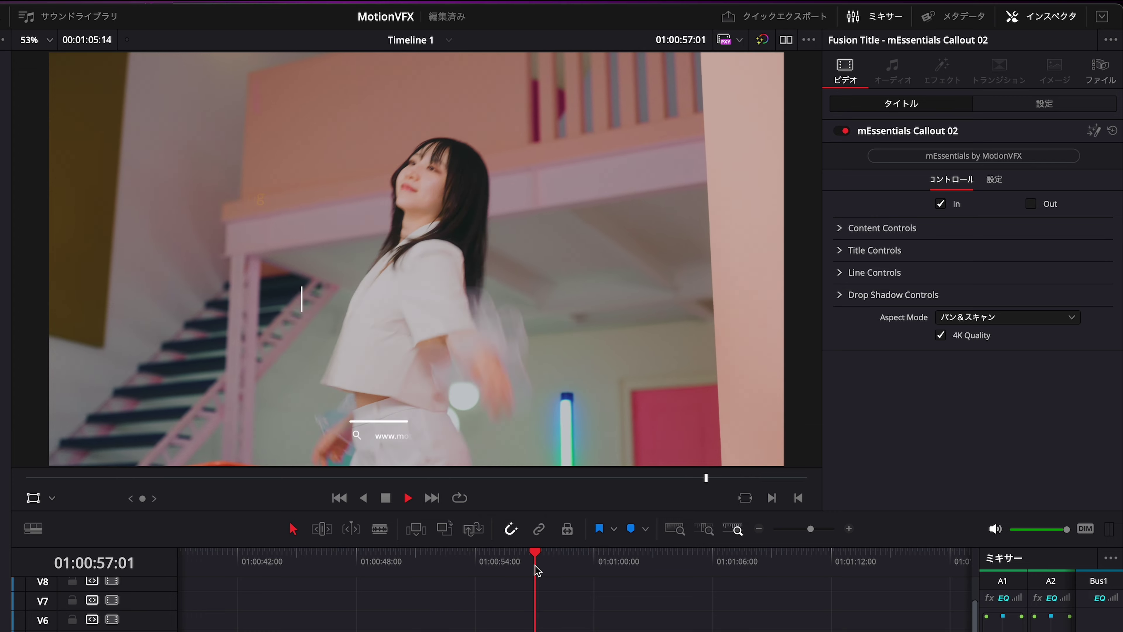
- Check how the mEssentials Callout 02 title ends with its Out animation off
left_click(680, 570)
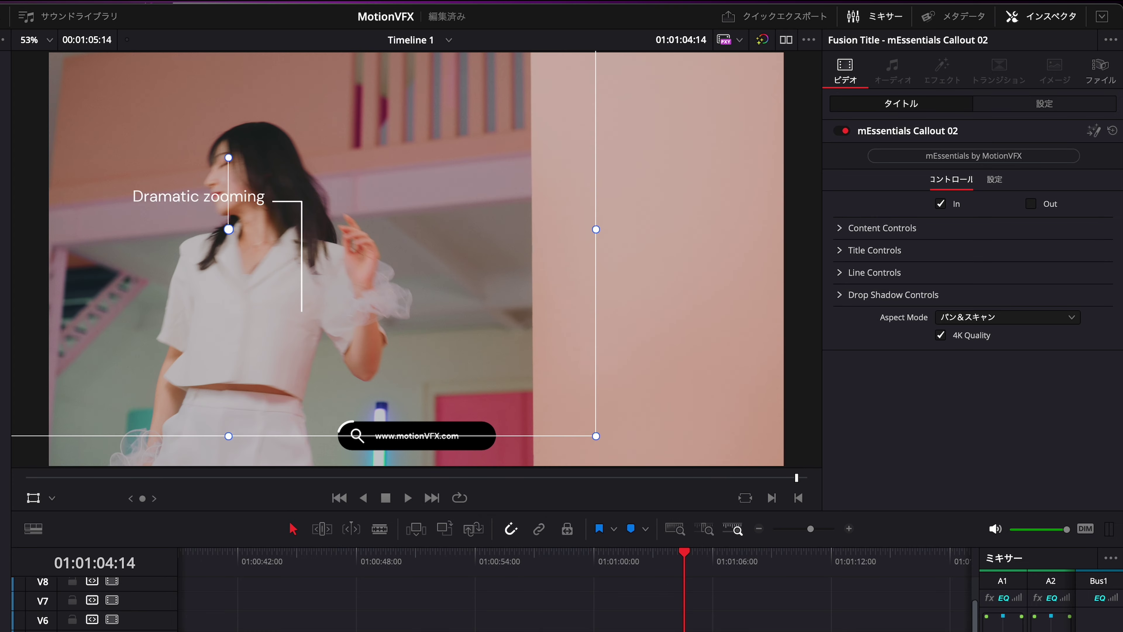
left_click(529, 569)
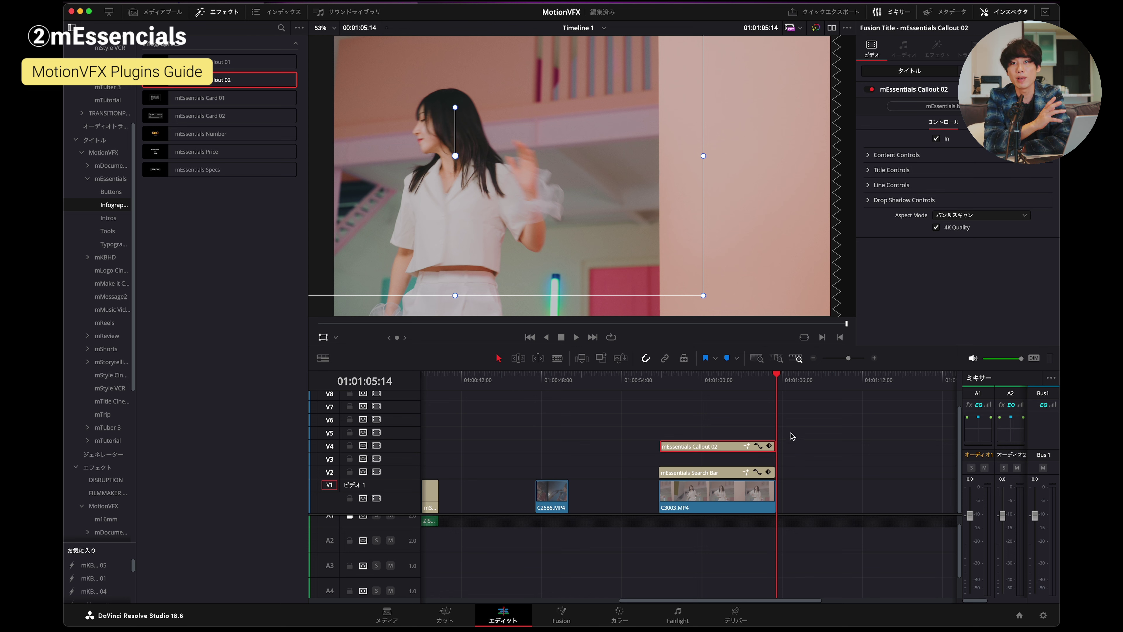
- Delete the mEssentials Callout 02 and Search Bar titles above clip C3003.MP4
scroll(792, 436, "left", 10)
left_click_drag(848, 358, 843, 361)
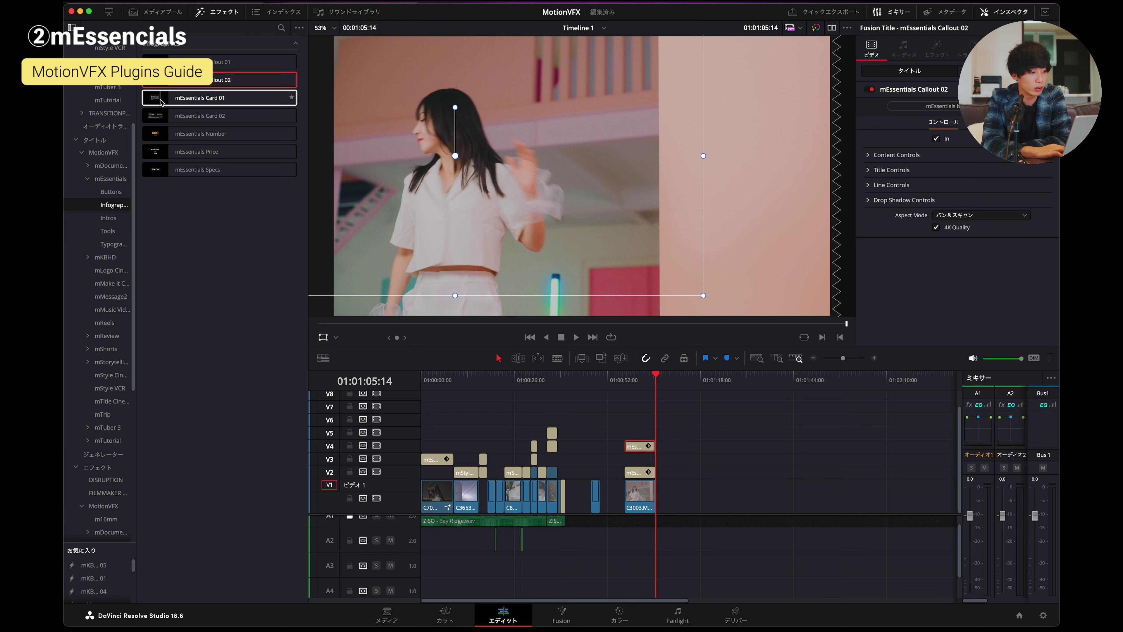
key("Delete")
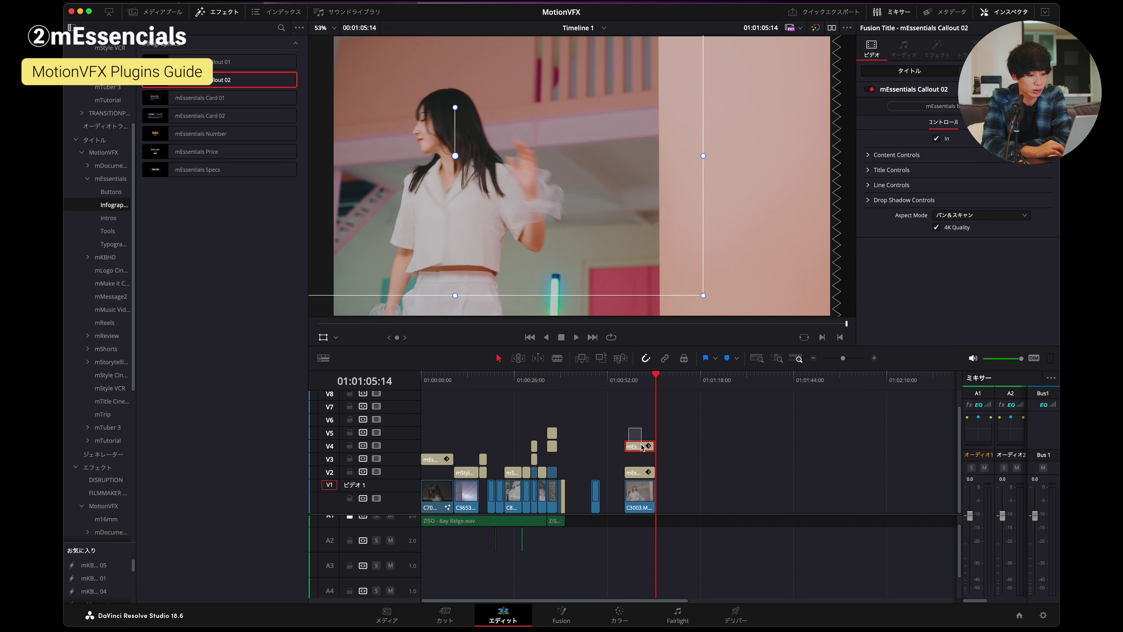
left_click(639, 472)
key("Delete")
- Place mEssentials Card 02 on V2 over the full length of clip C3003.MP4, enable 4K Quality and play it
left_click(624, 381)
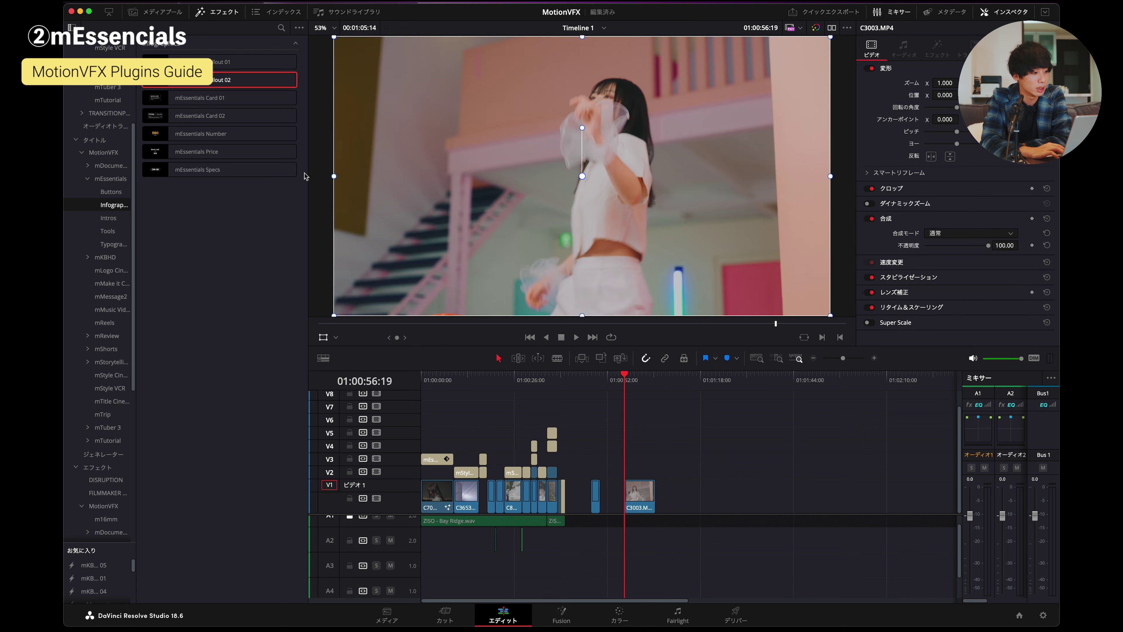
left_click_drag(183, 122, 624, 472)
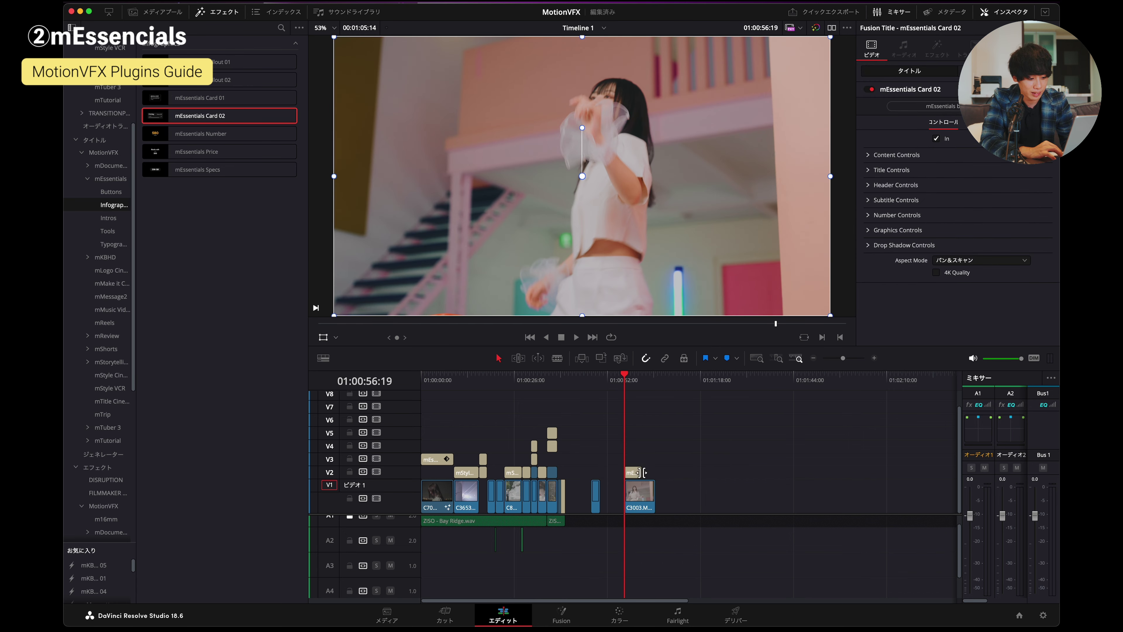
key("space")
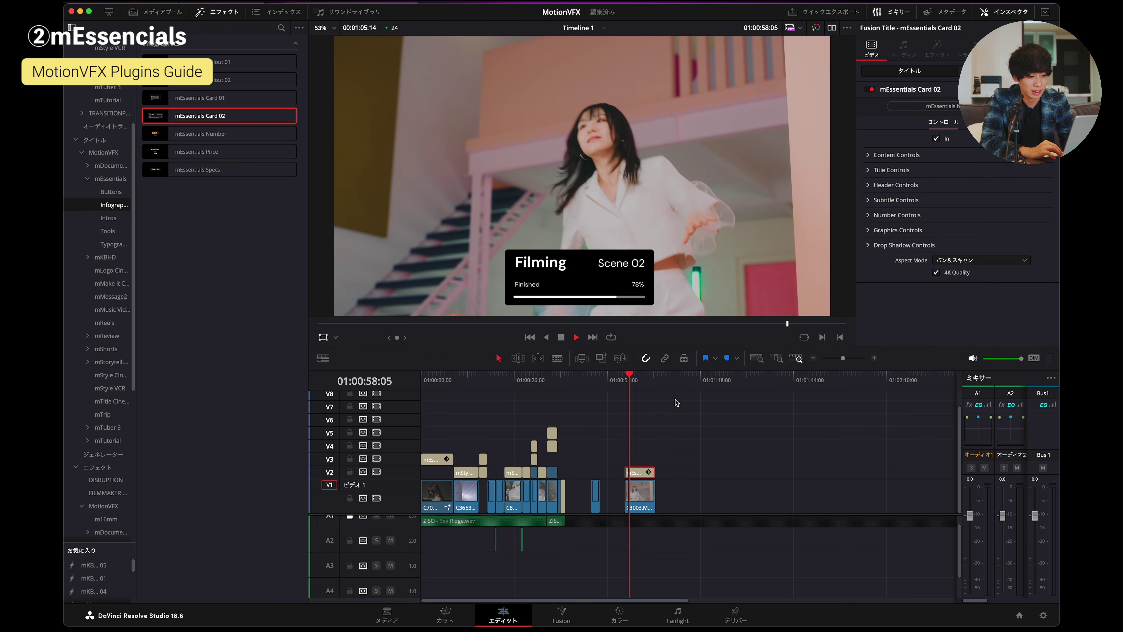
key("Up")
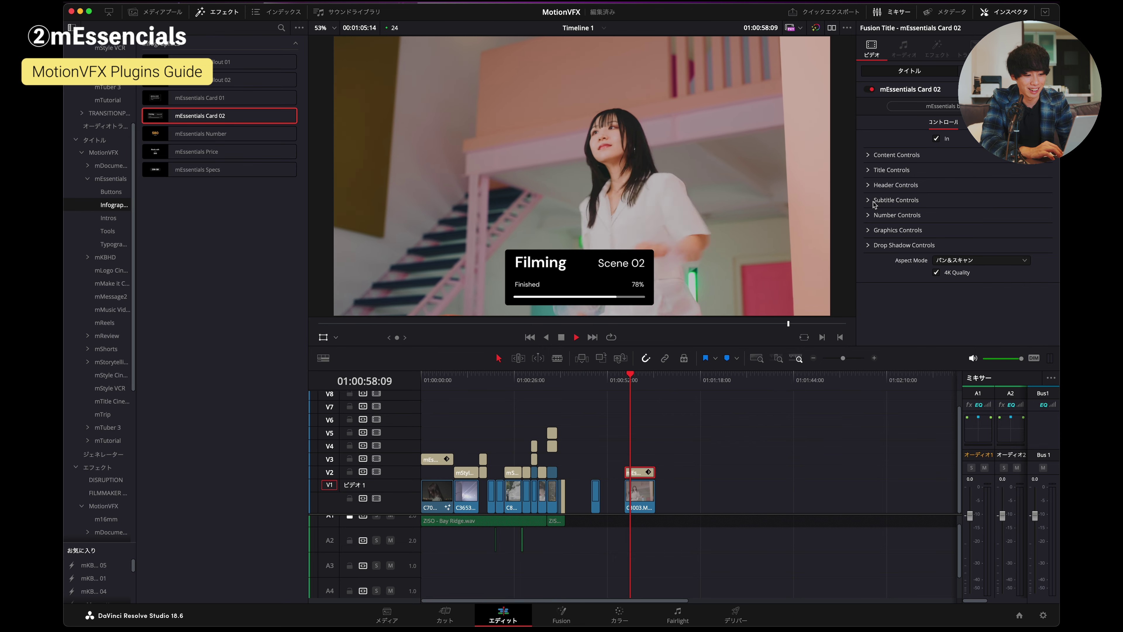
key("space")
- Set the Card 02 title's Number Select to 100 and play its progress bar animation
left_click(920, 216)
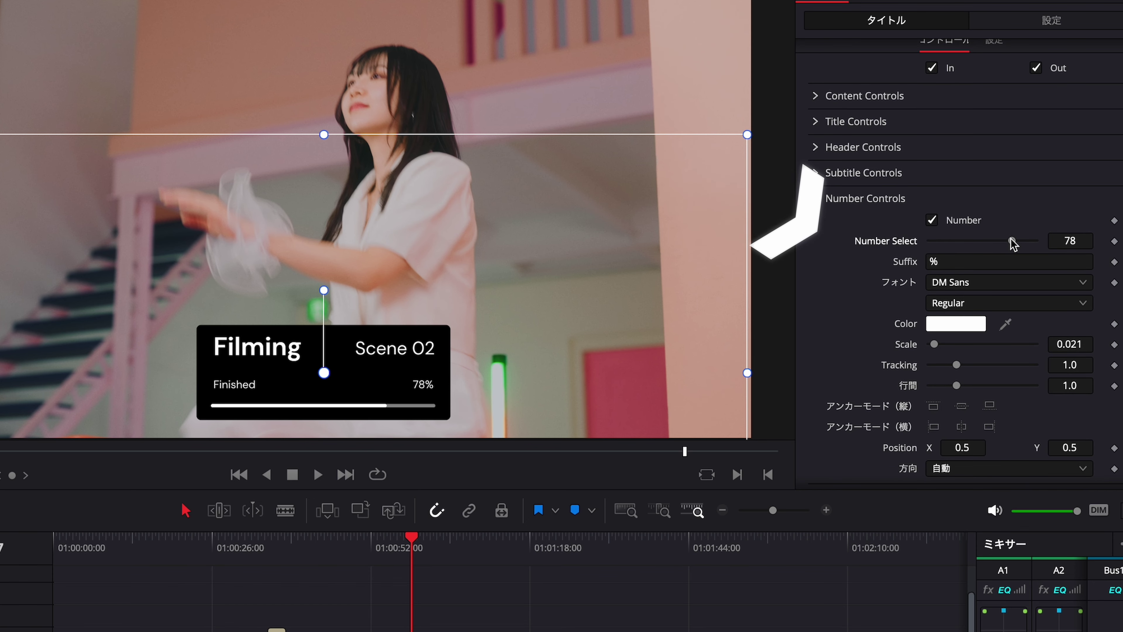
left_click_drag(1012, 241, 1036, 242)
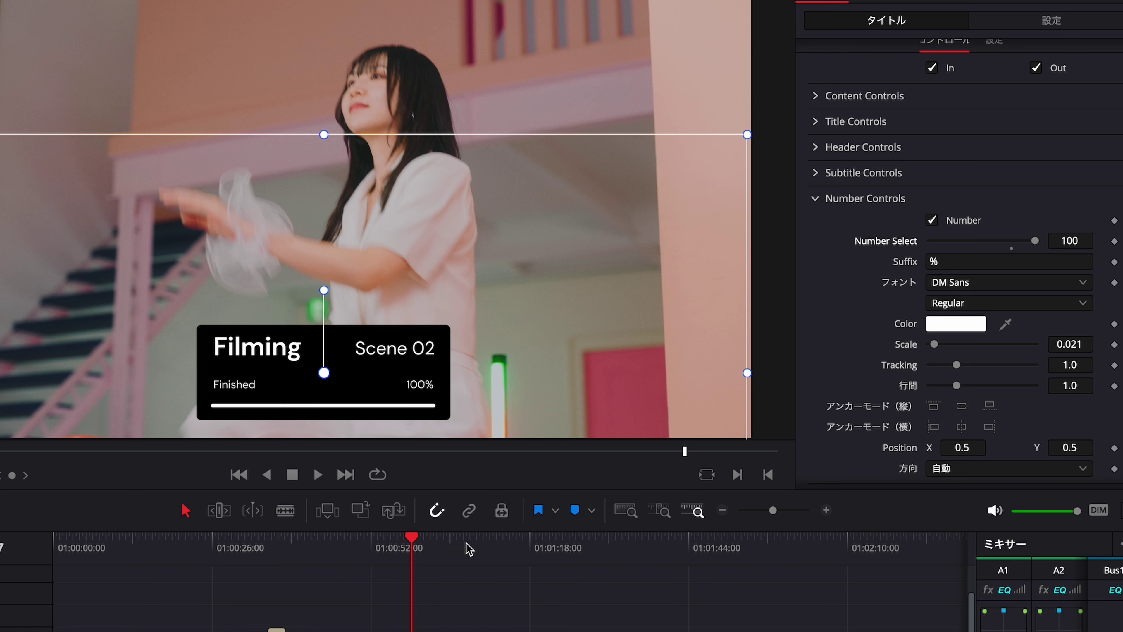
left_click(398, 544)
key("space")
key("space")
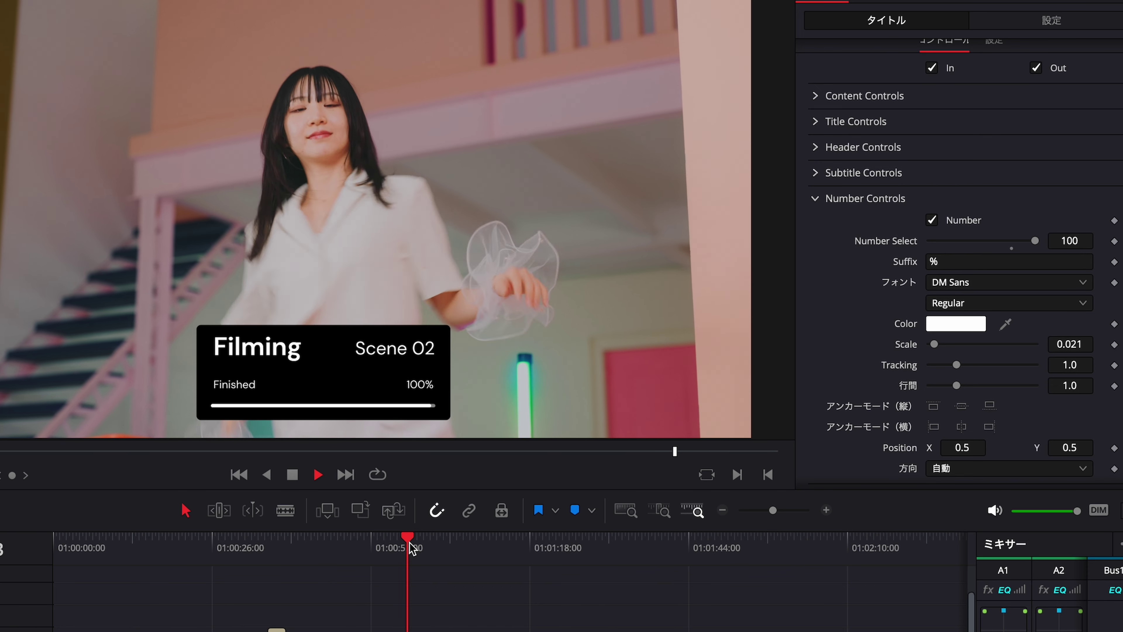
- Set the Card 02 title's Number Select to 46 and play the progress bar animation repeatedly from the clip's start
left_click(977, 241)
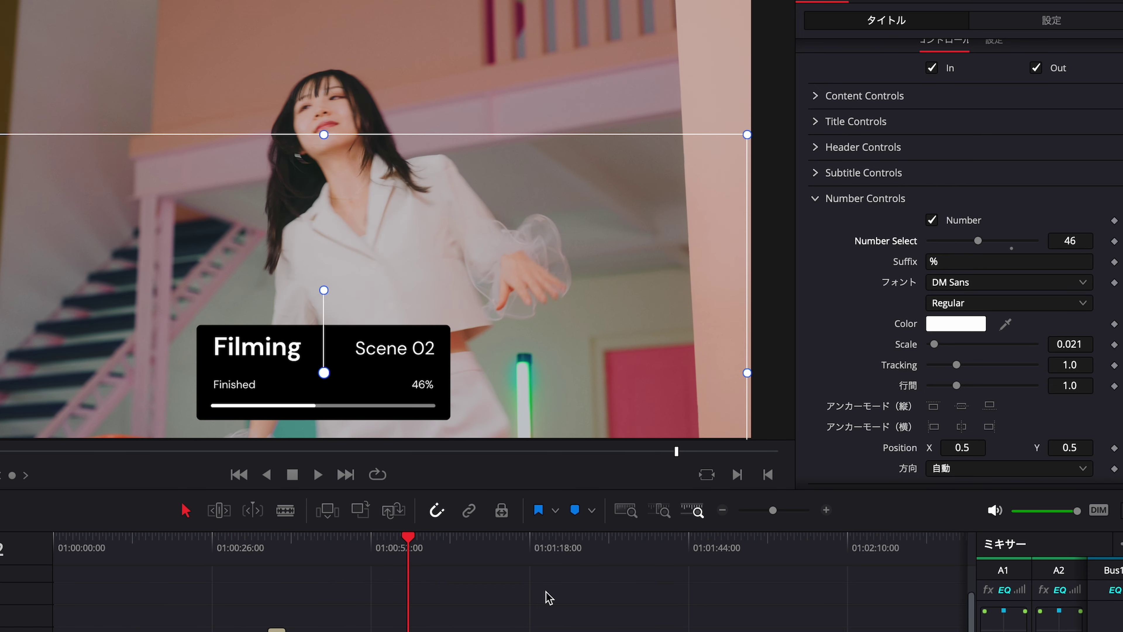
left_click(399, 539)
key("space")
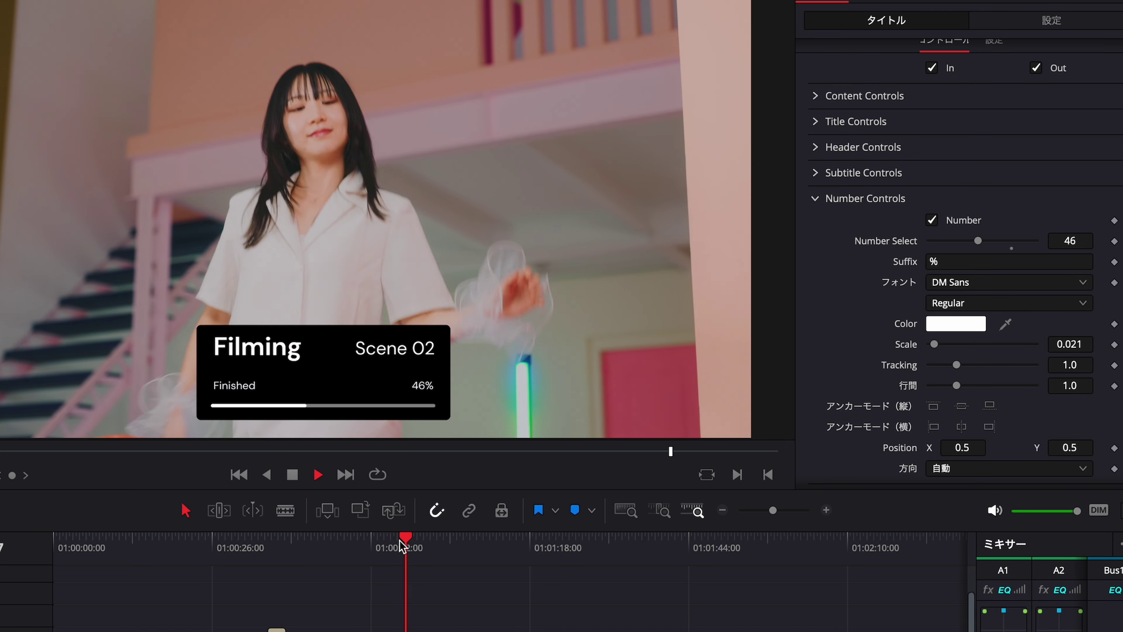
key("space")
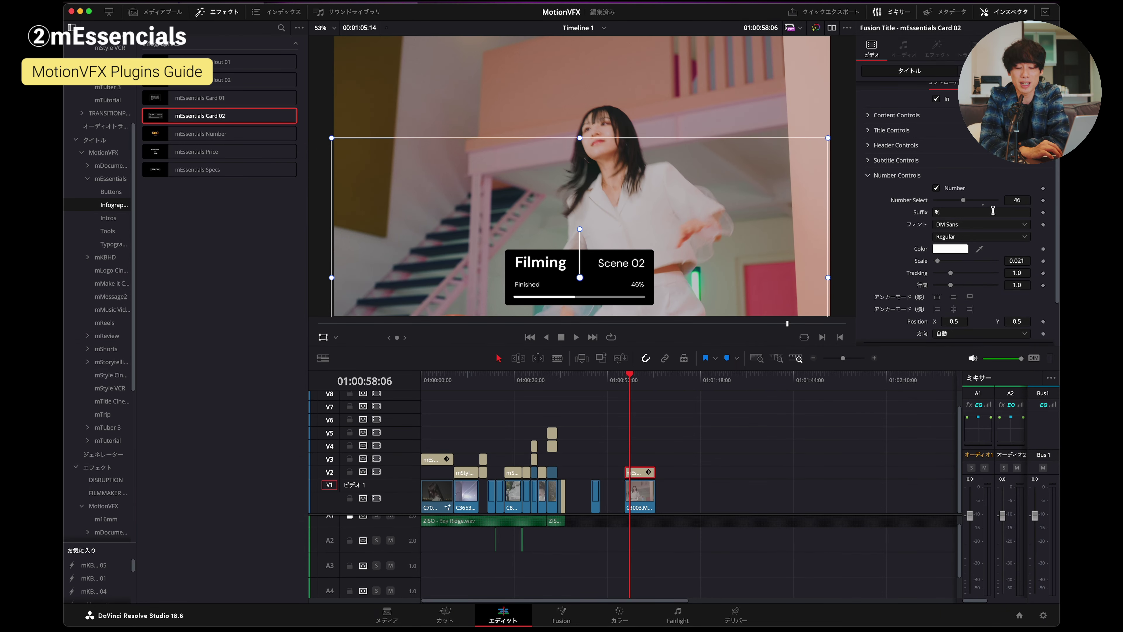
key("space")
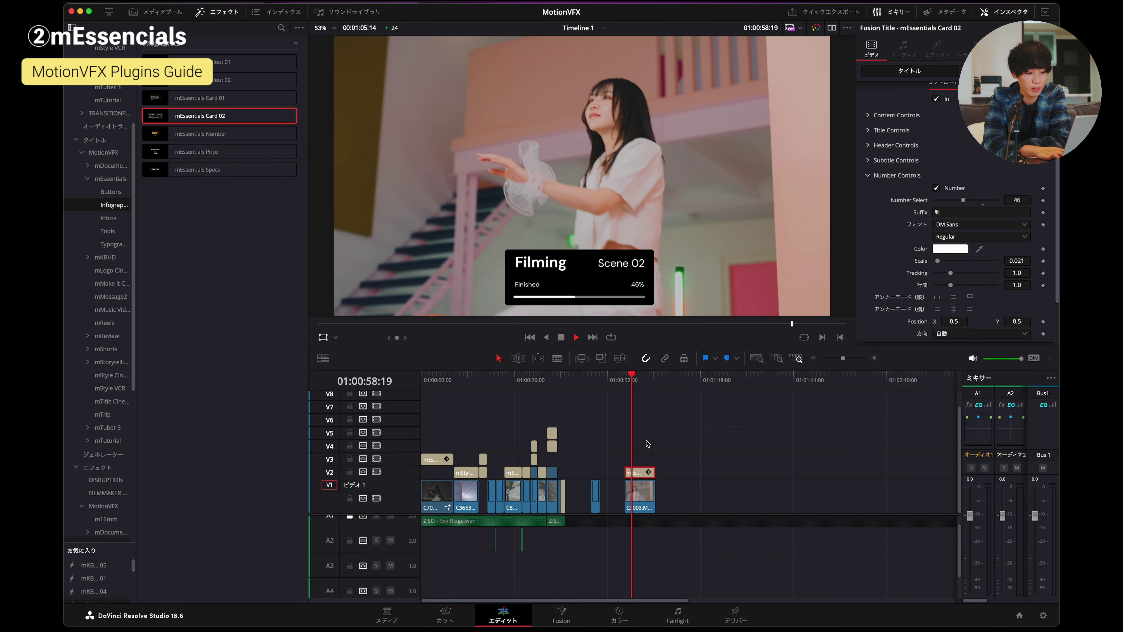
key("space")
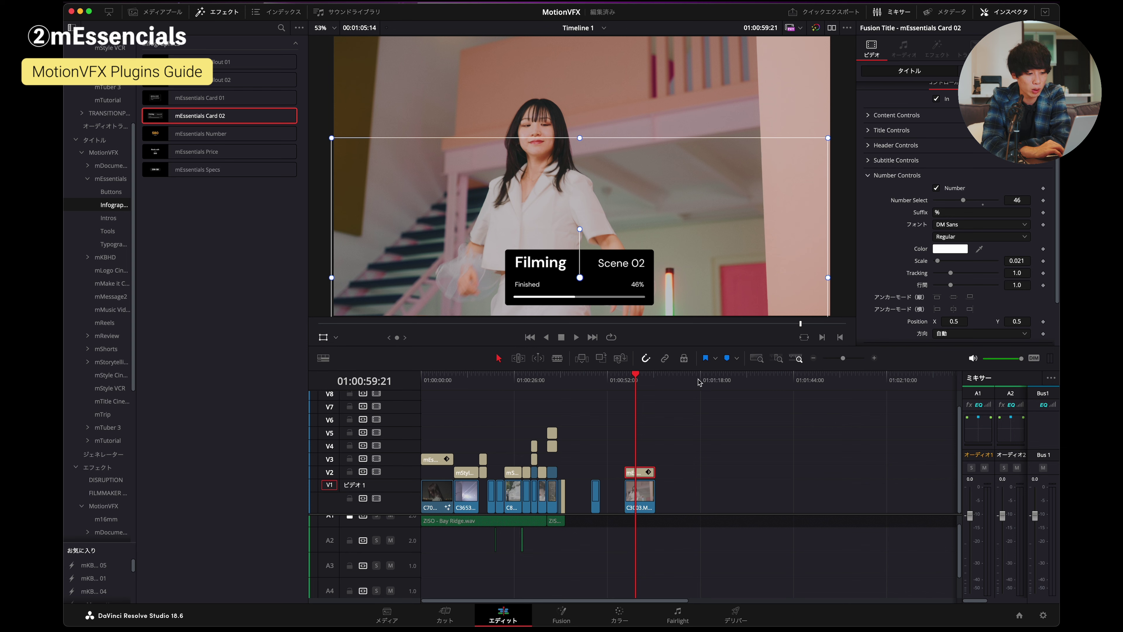
key("space")
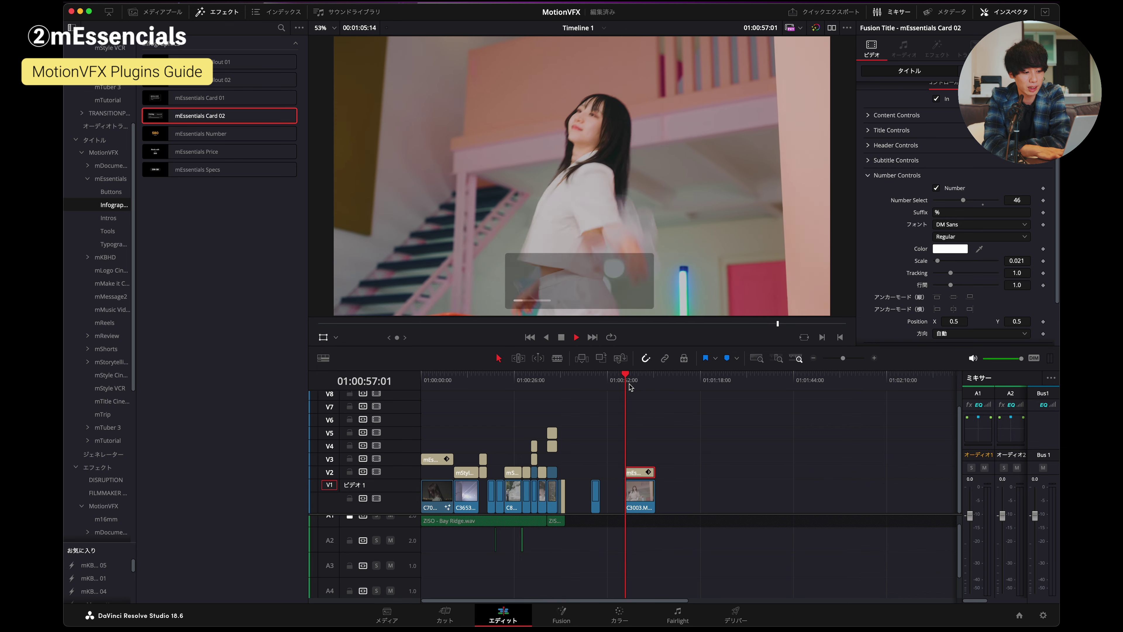
key("space")
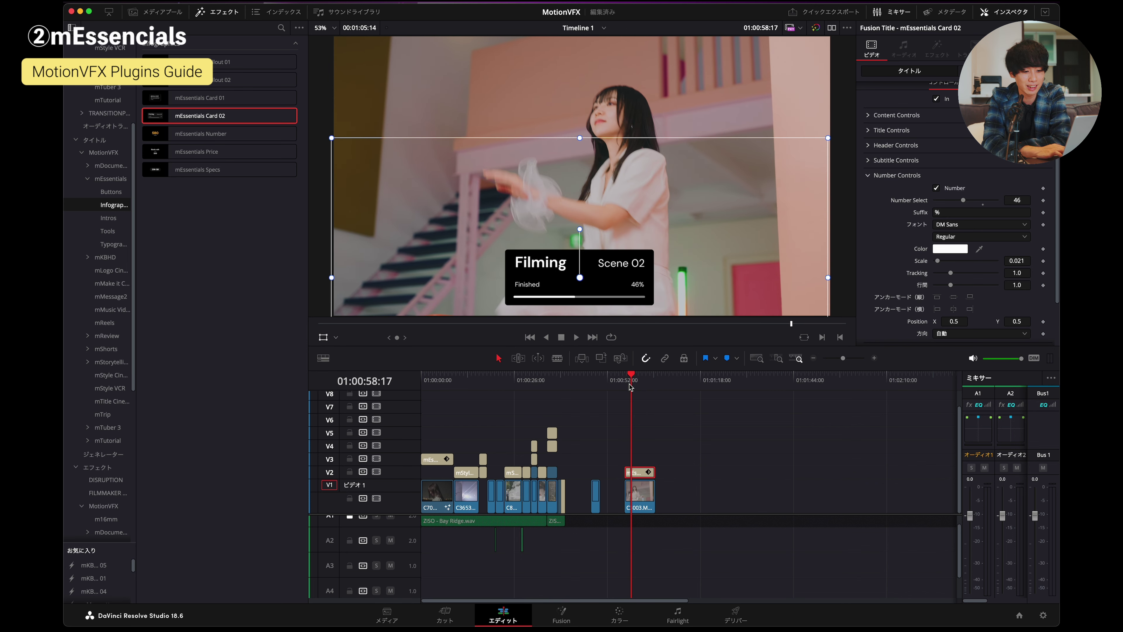
left_click_drag(963, 200, 973, 222)
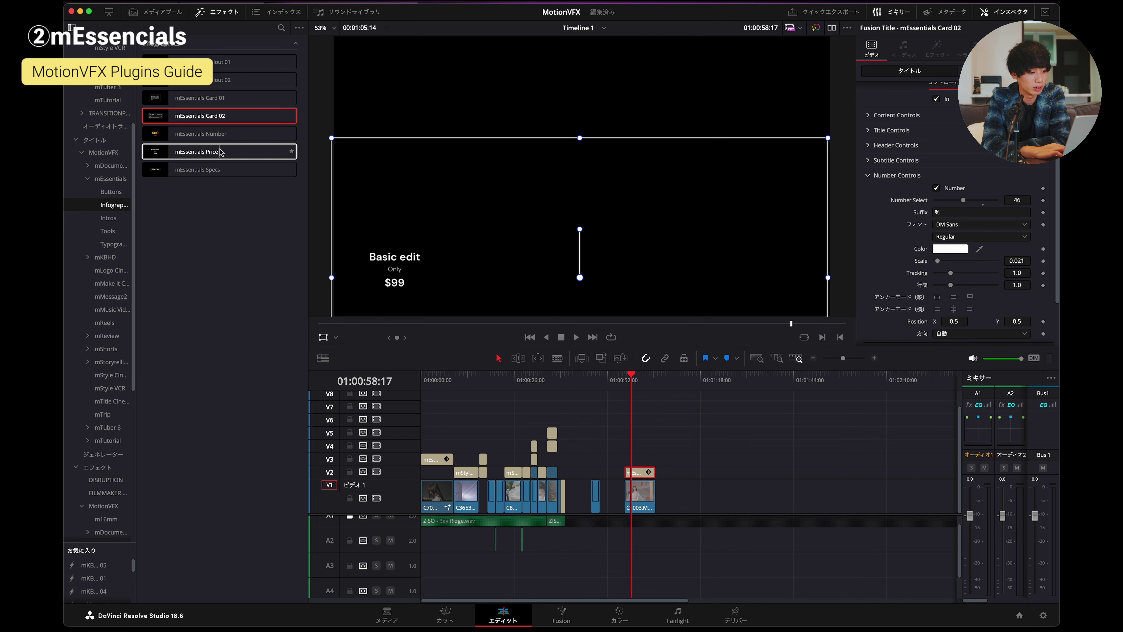
- Replace the Card 02 title with mEssentials Price on V4, spanning clip C3003.MP4, and enable its 4K Quality
left_click_drag(221, 152, 641, 468)
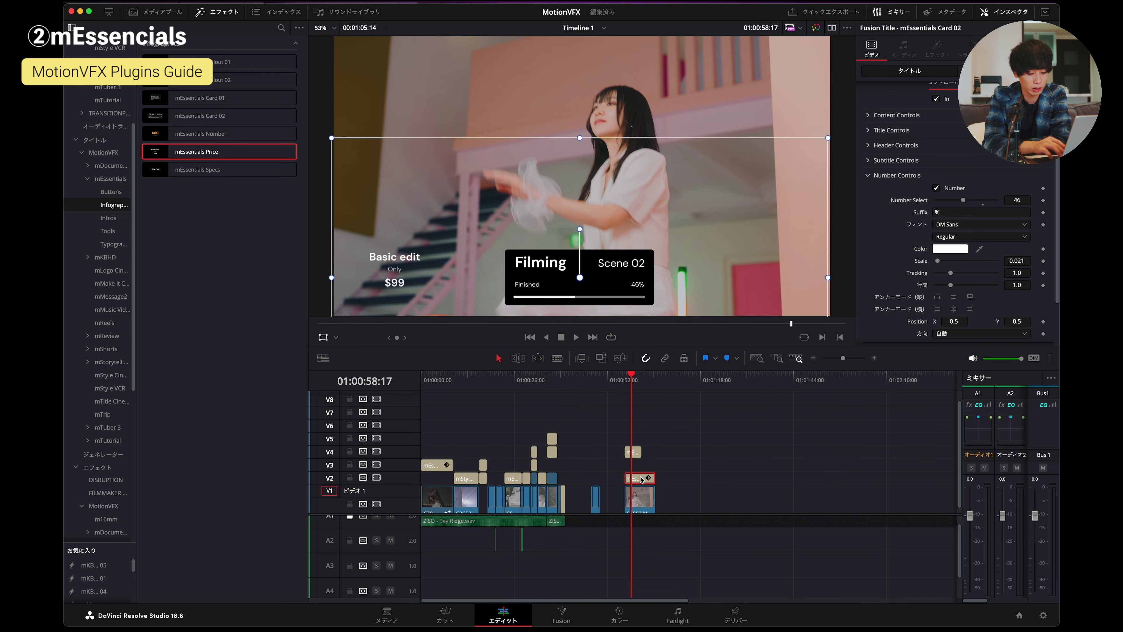
key("Delete")
left_click(634, 450)
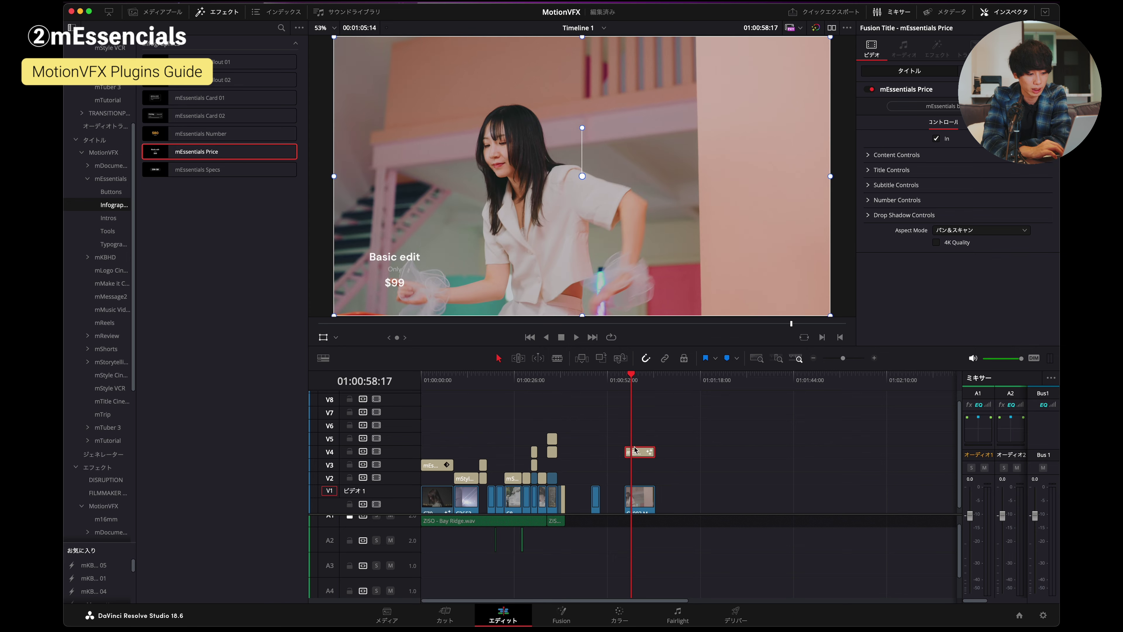
left_click(936, 242)
- Play the mEssentials Price title, including its opening animation from the start of clip C3003.MP4
key("space")
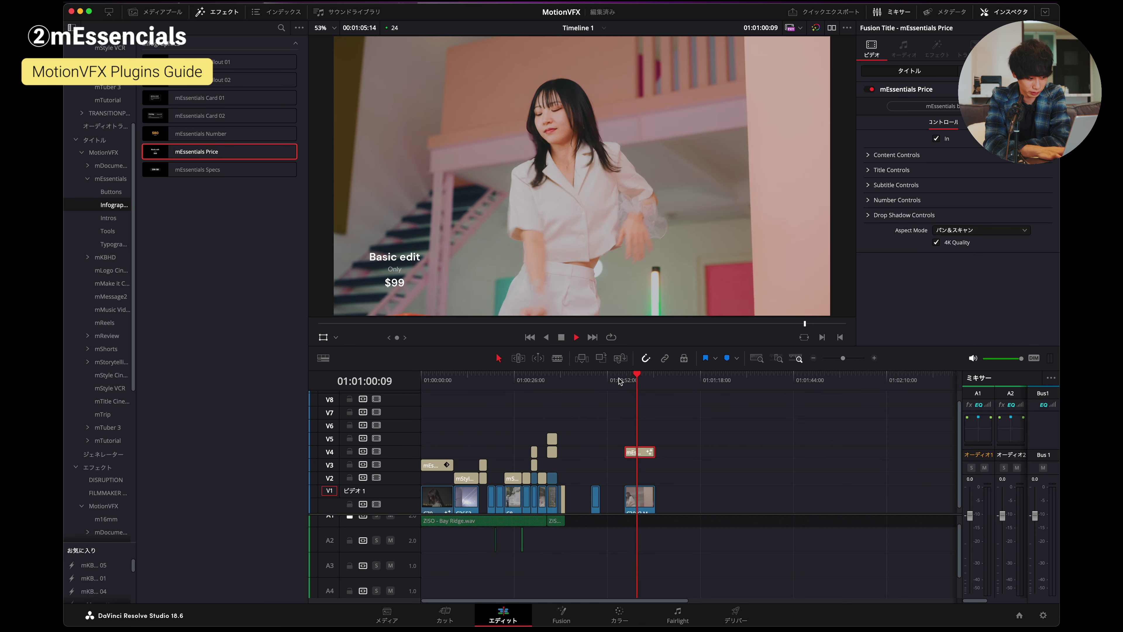
key("space")
key("Up")
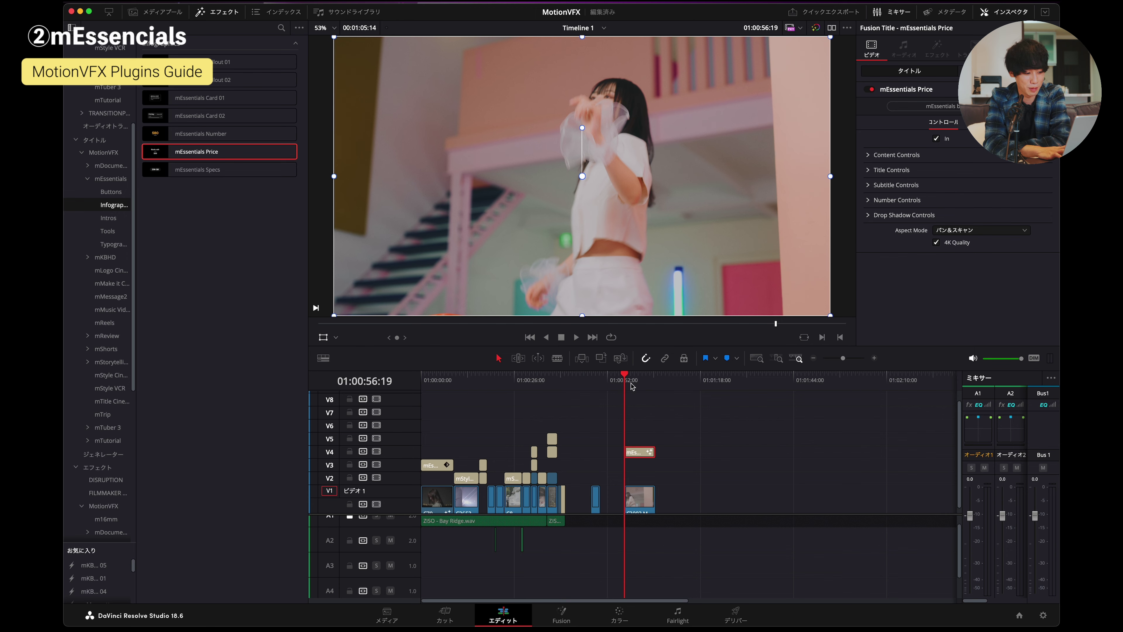
key("space")
key("space")
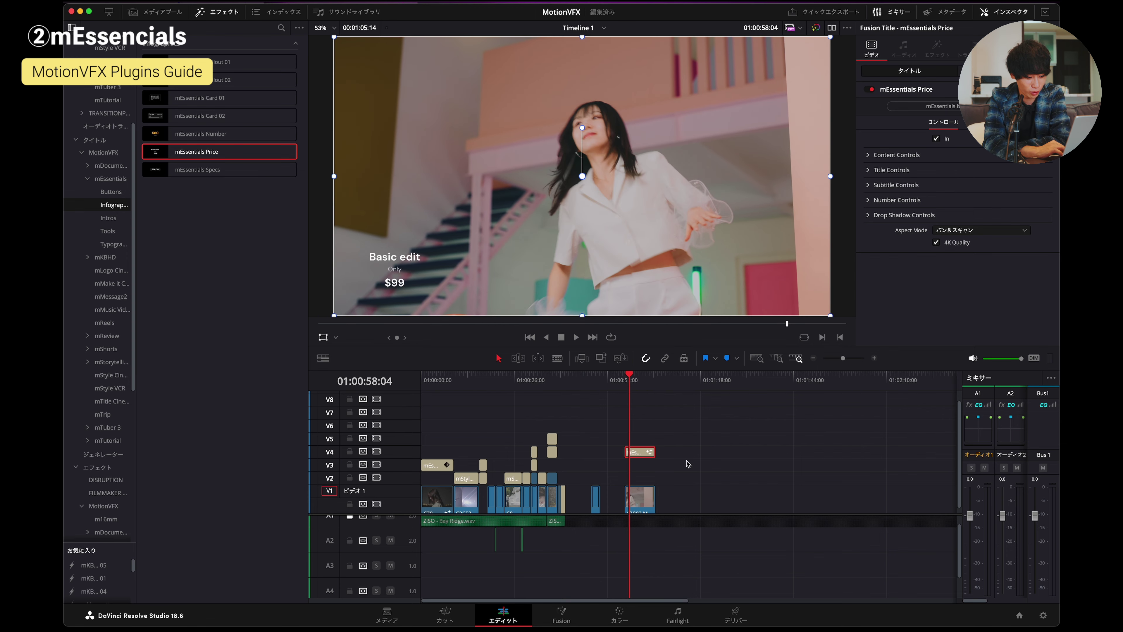
- Set the Price title's Content Scale to 2.21 and its number text to $107, and play it back
left_click(869, 155)
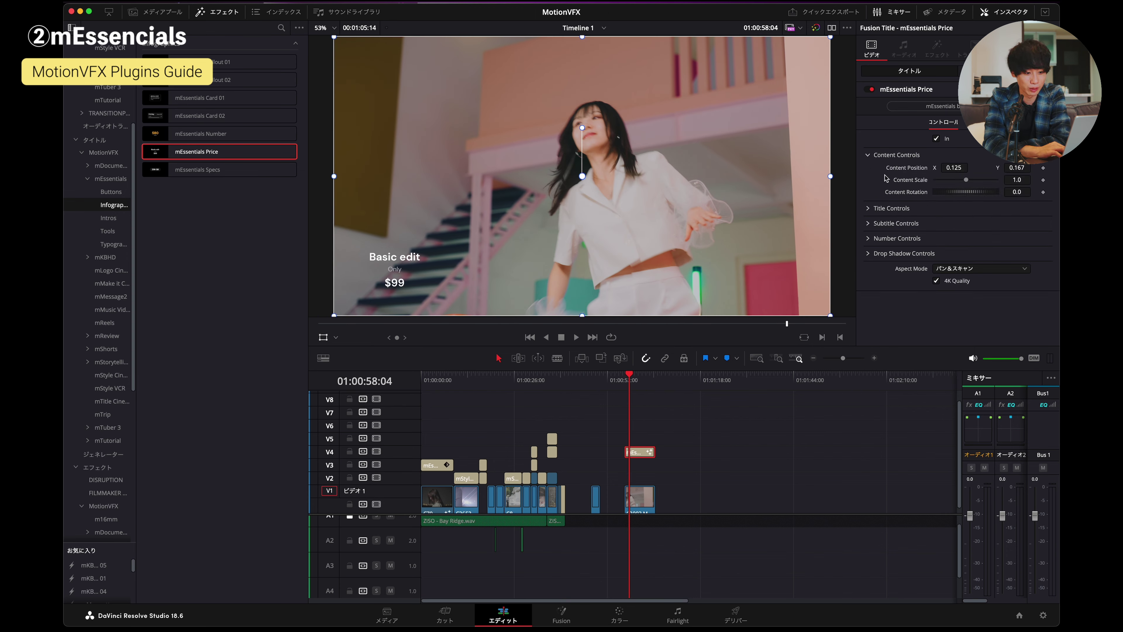
left_click(977, 179)
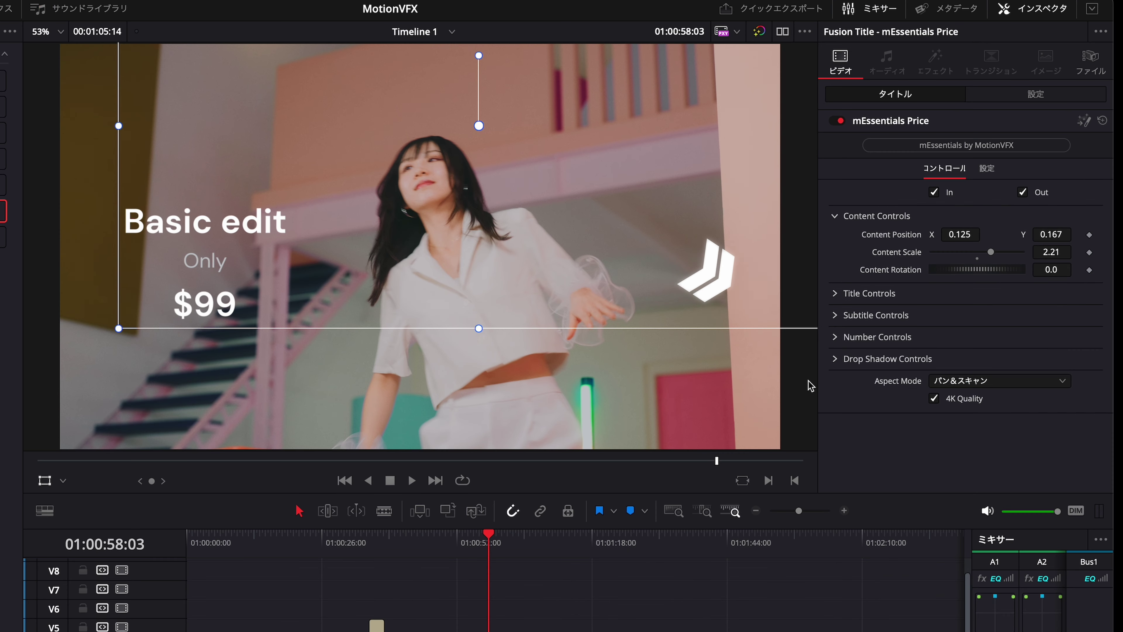
left_click(839, 336)
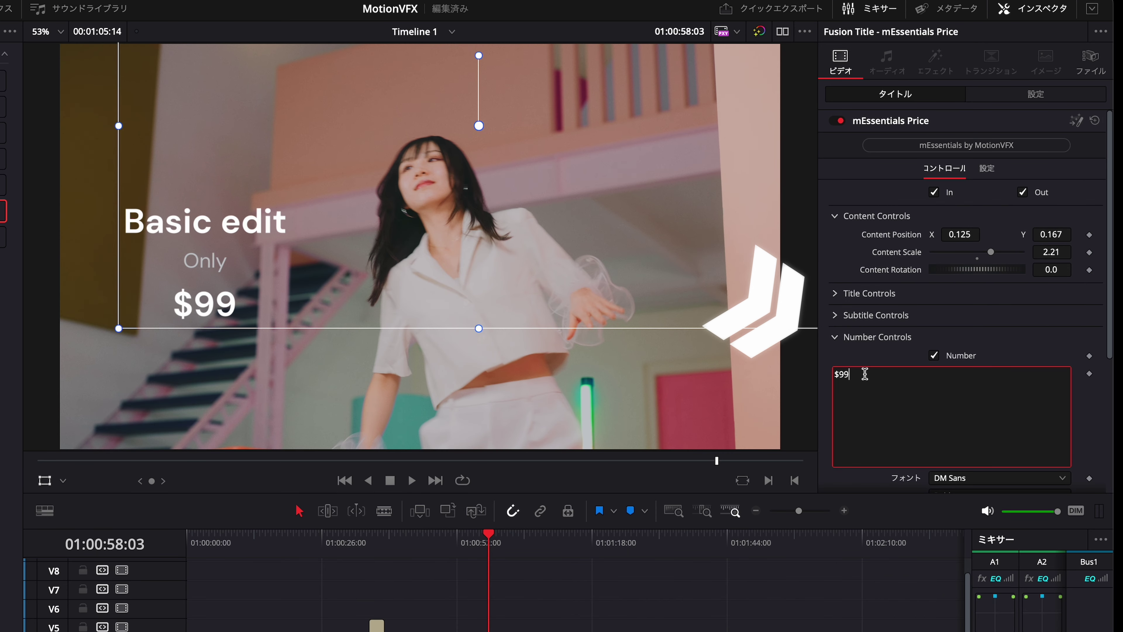
type("107")
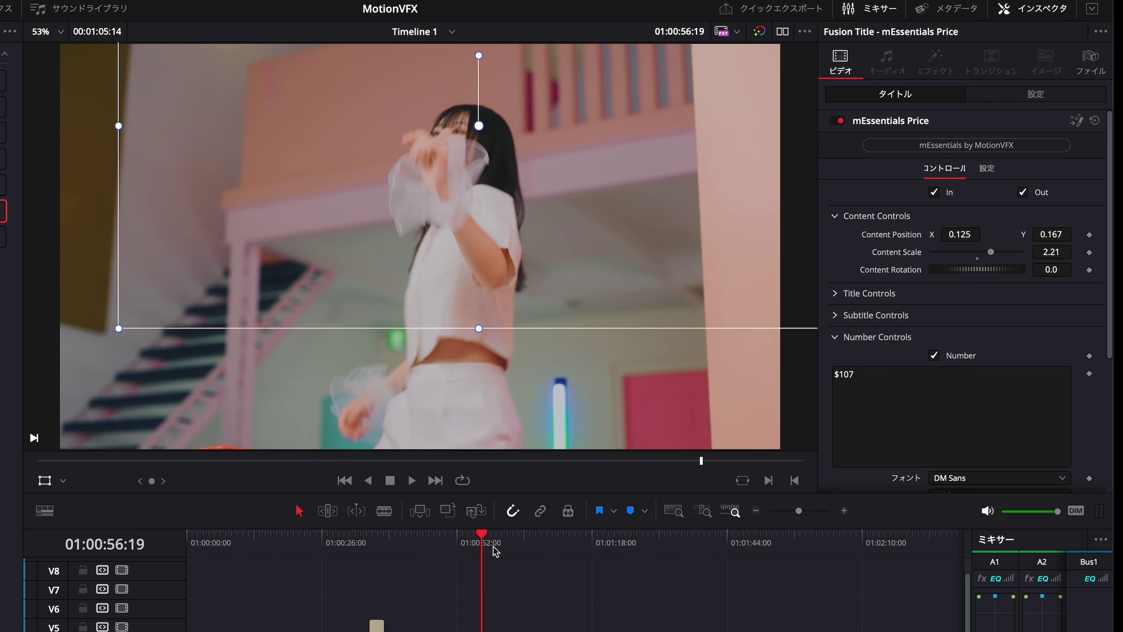
key("space")
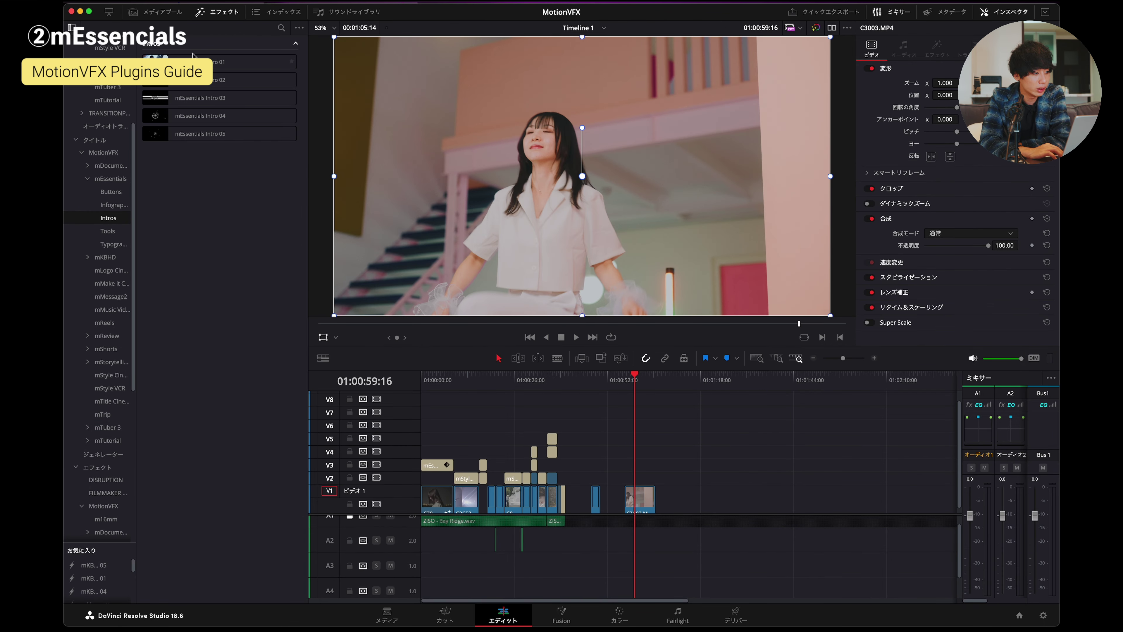
- Preview the mEssentials Intro 01, Intro 02 and Intro 03 titles
left_click(193, 56)
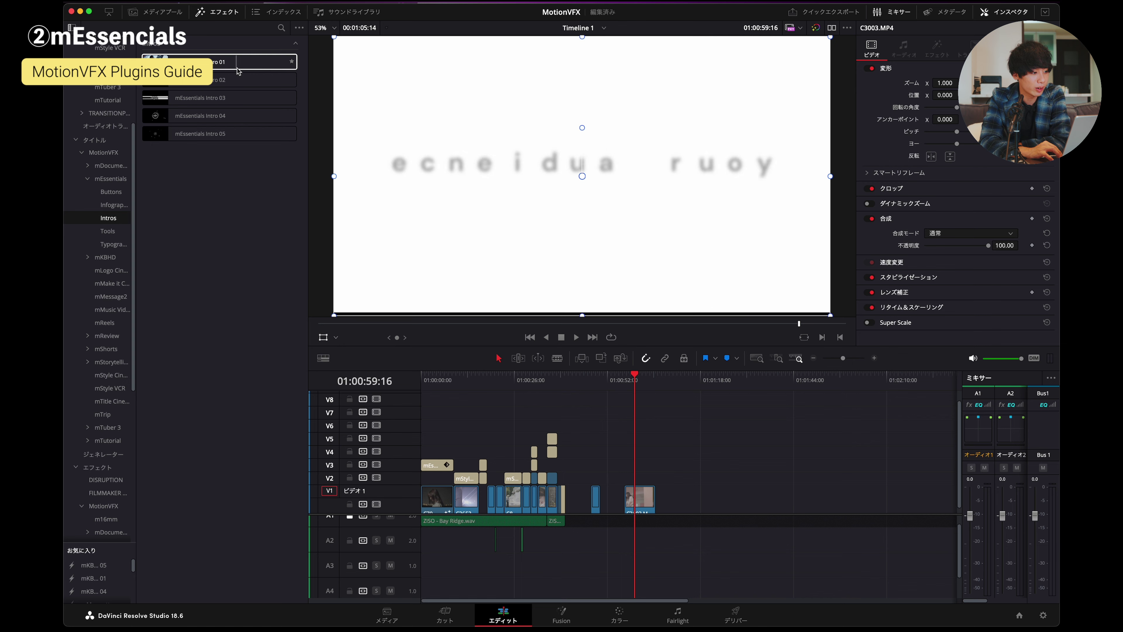
left_click(212, 81)
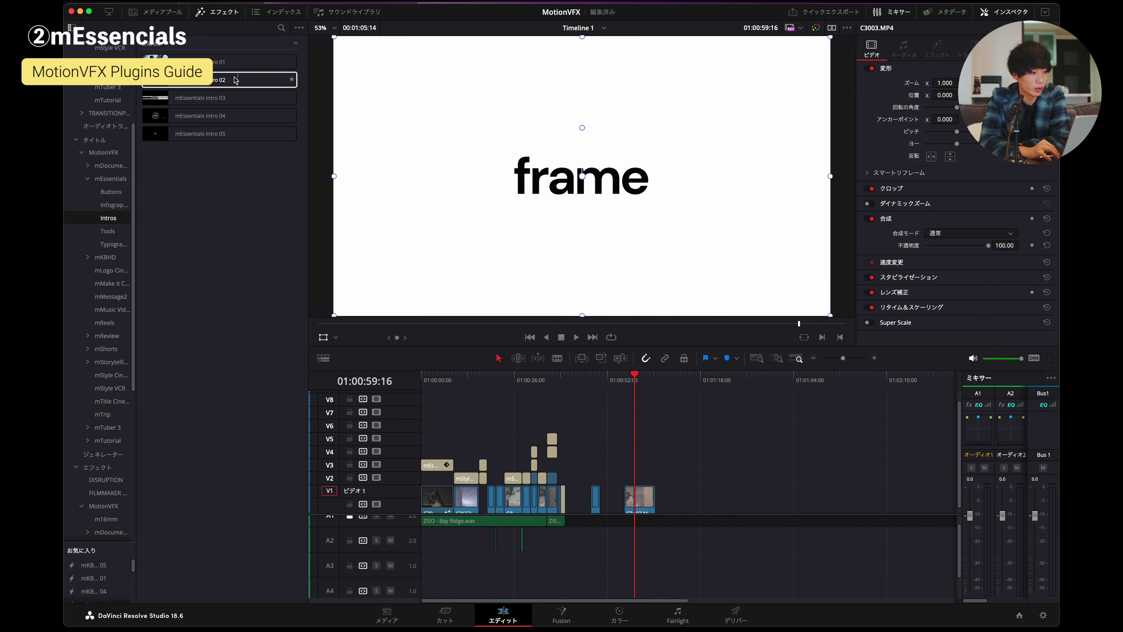
left_click(195, 97)
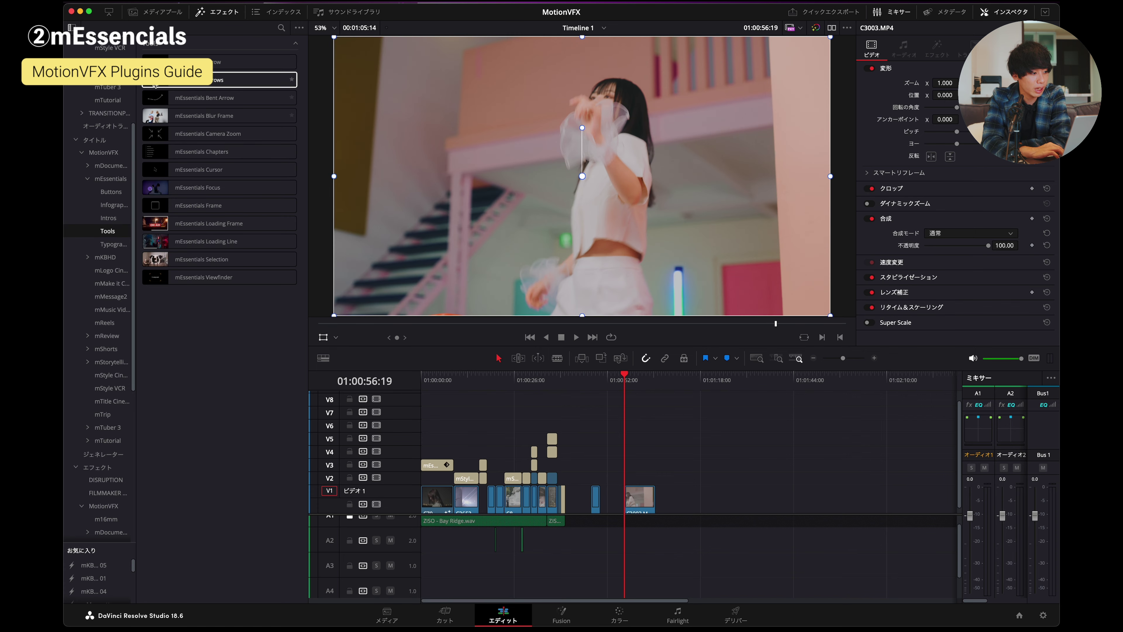
- Place the Tools title mEssentials Arrows on V2 over the full length of clip C3003.MP4, enable 4K Quality and play it
left_click(216, 62)
left_click(158, 85)
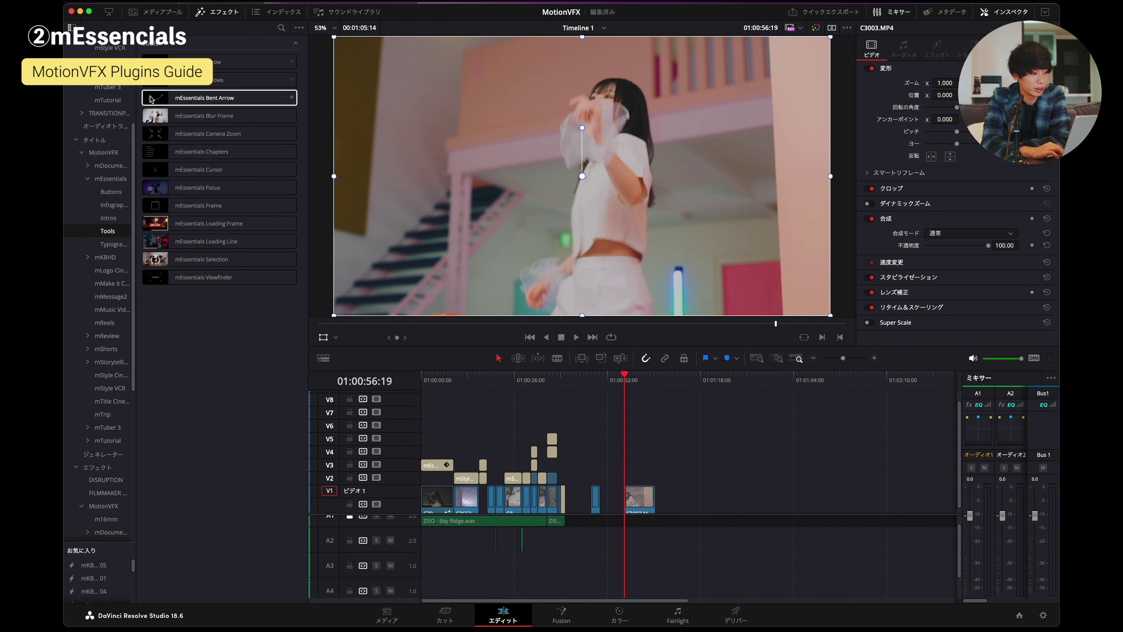
left_click_drag(192, 84, 638, 479)
left_click(648, 482)
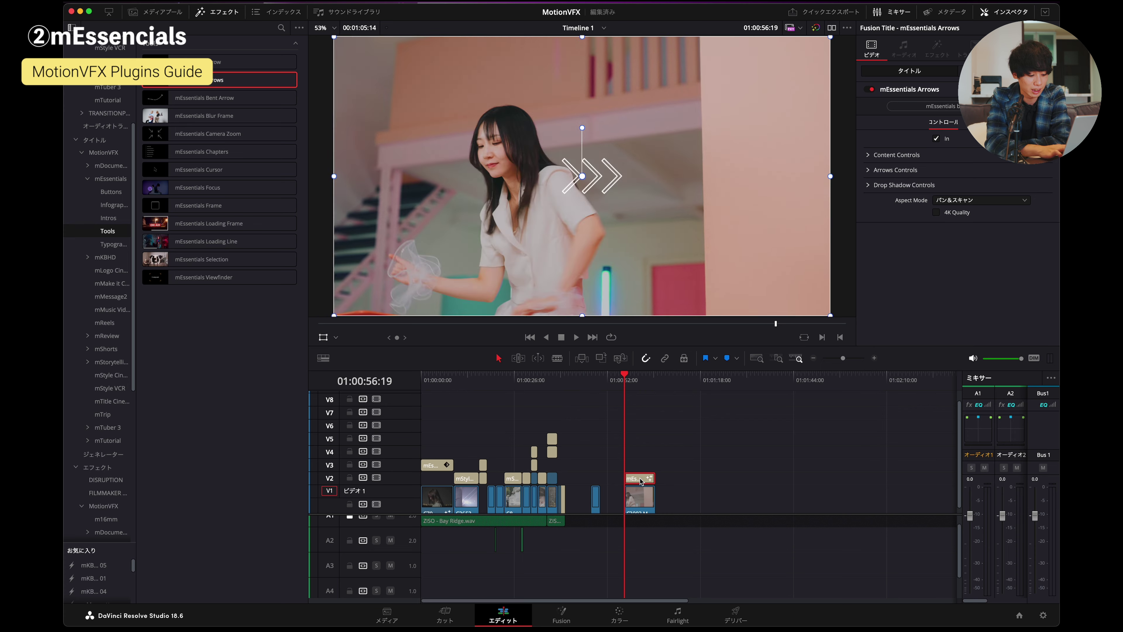
key("space")
left_click(937, 213)
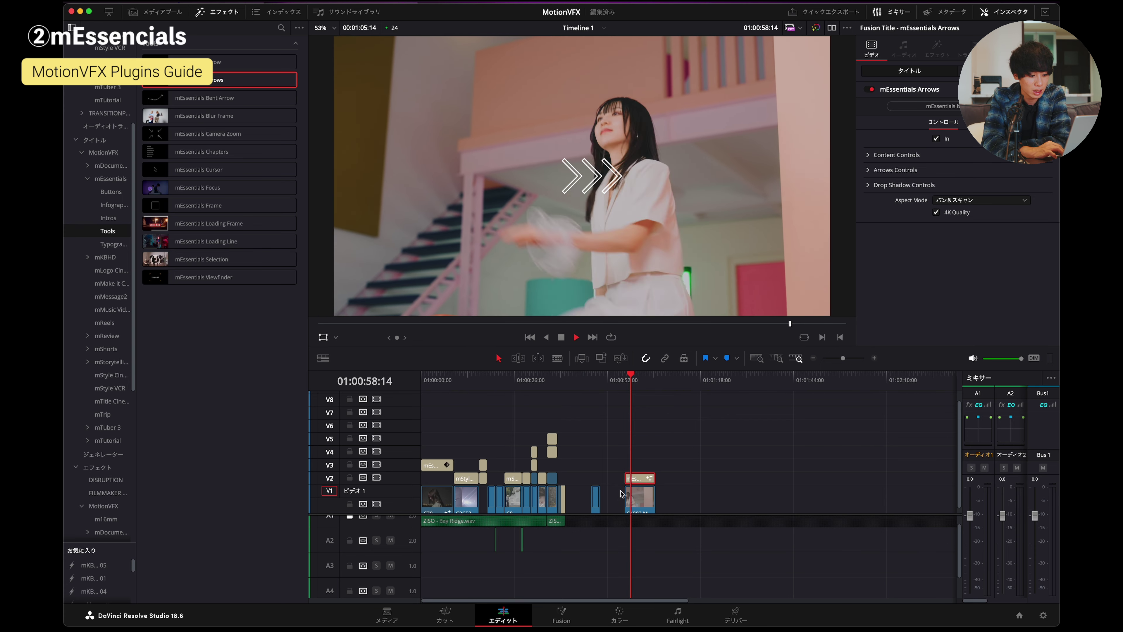
- Move the mEssentials Arrows title to the upper-left part of the frame over clip C3003.MP4 and play it back
key("space")
left_click_drag(645, 292, 502, 230)
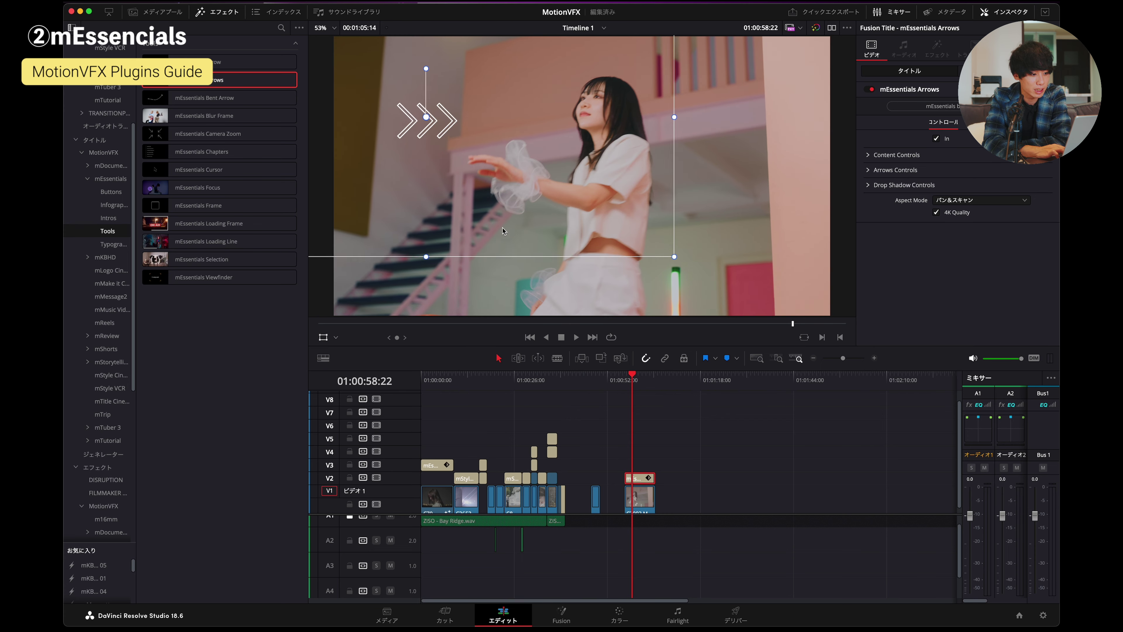
key("space")
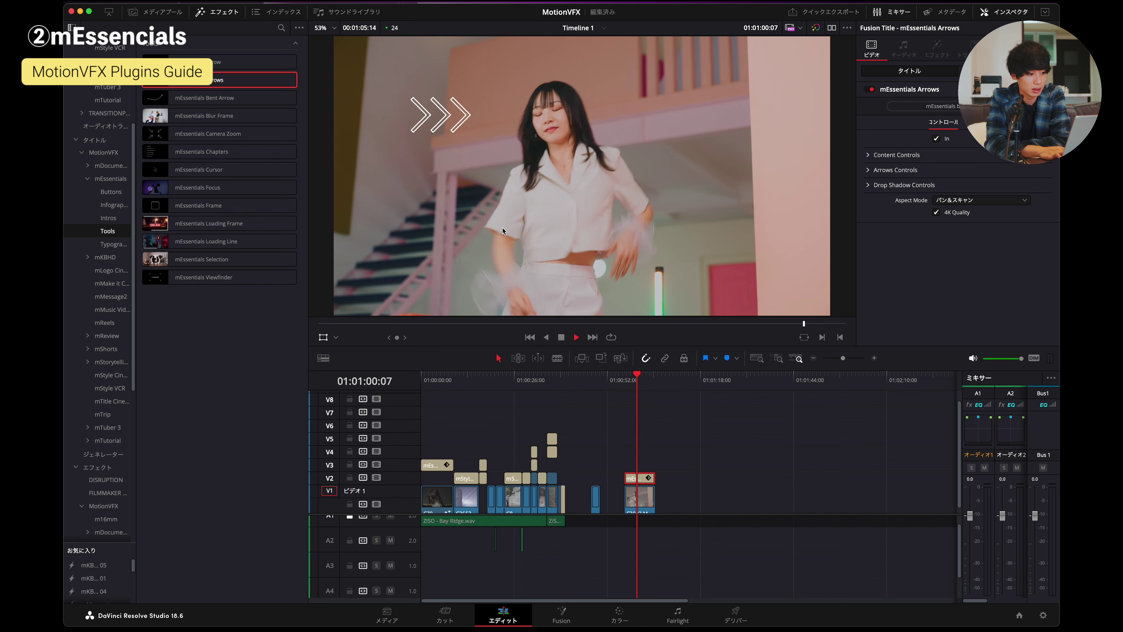
key("space")
key("slash")
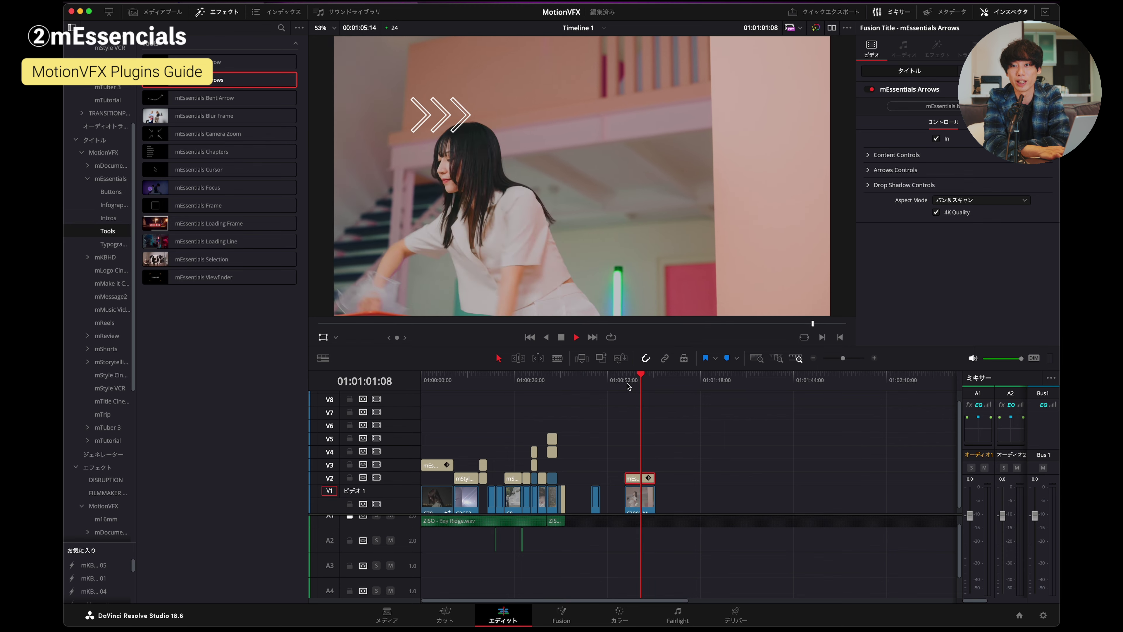
key("space")
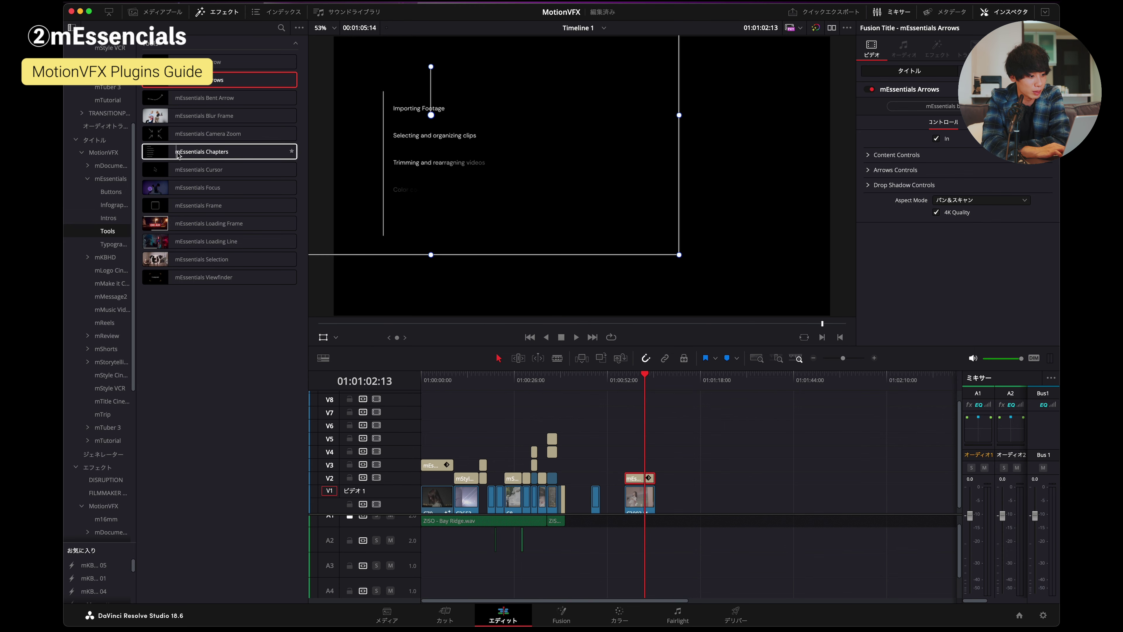
- Replace the Arrows title with mEssentials Chapters on V3 over the full length of clip C3003.MP4 and play it from the start
left_click_drag(188, 155, 628, 445)
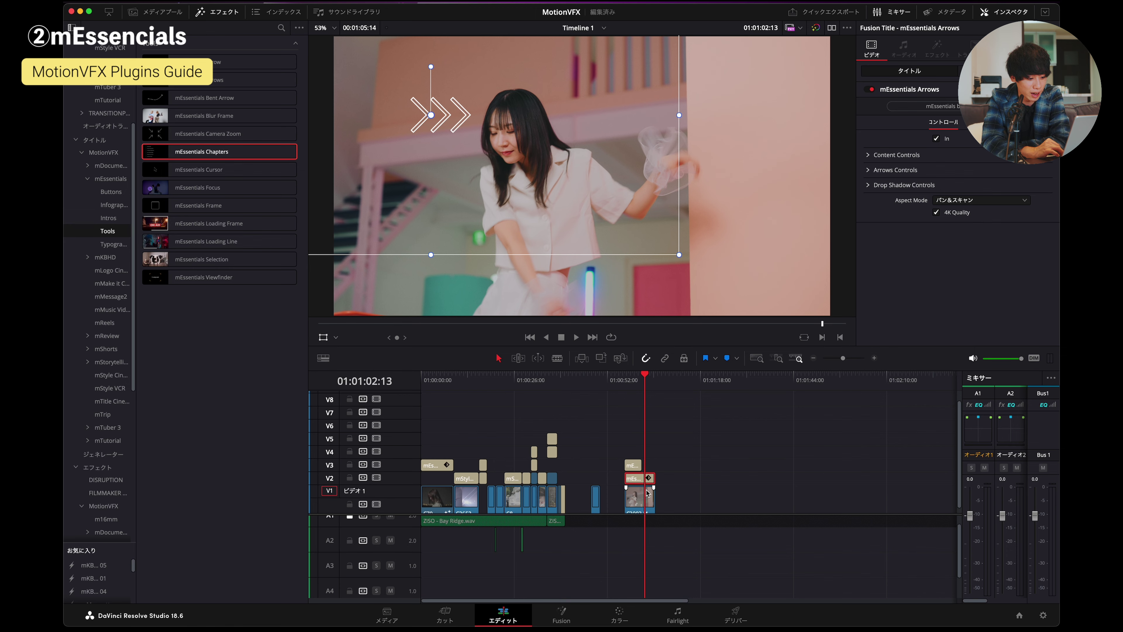
left_click_drag(646, 492, 648, 465)
key("/")
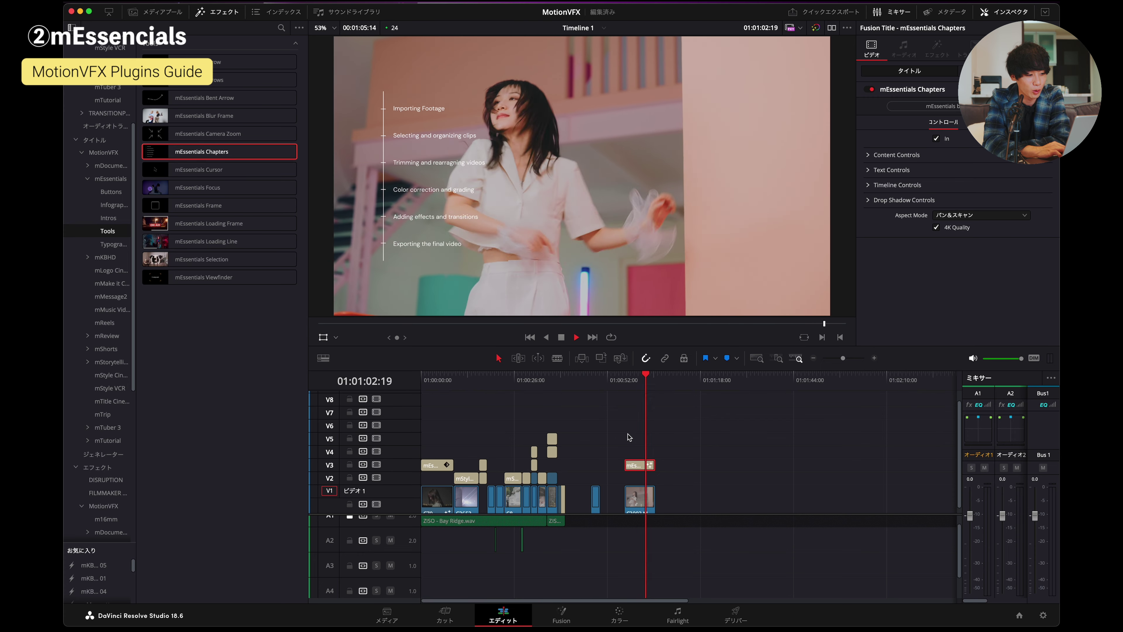
left_click(626, 386)
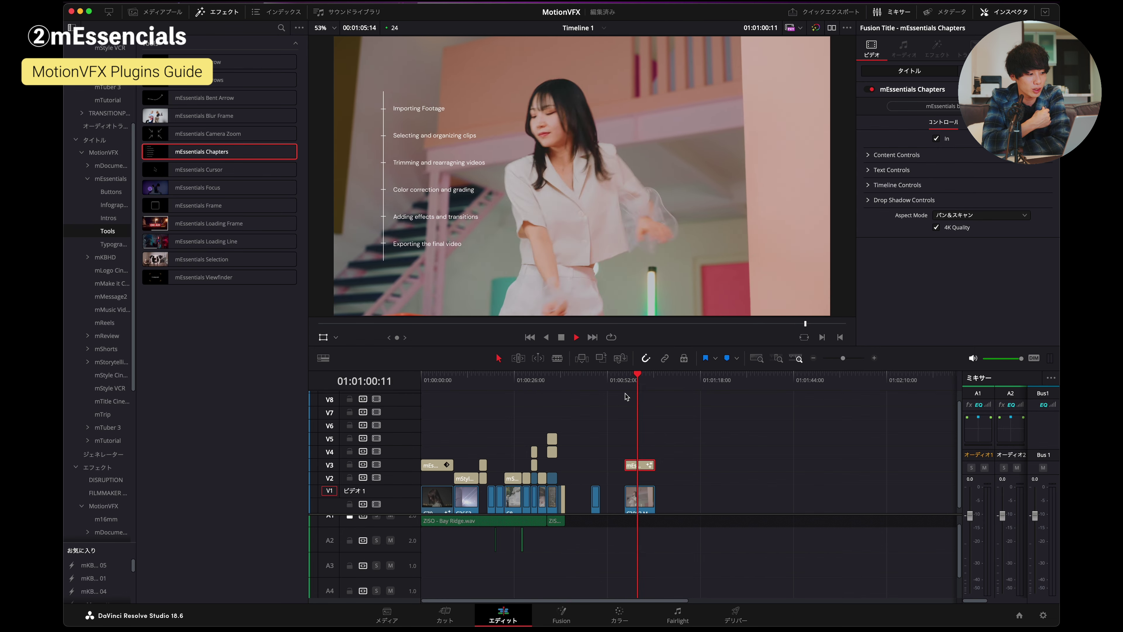
key("space")
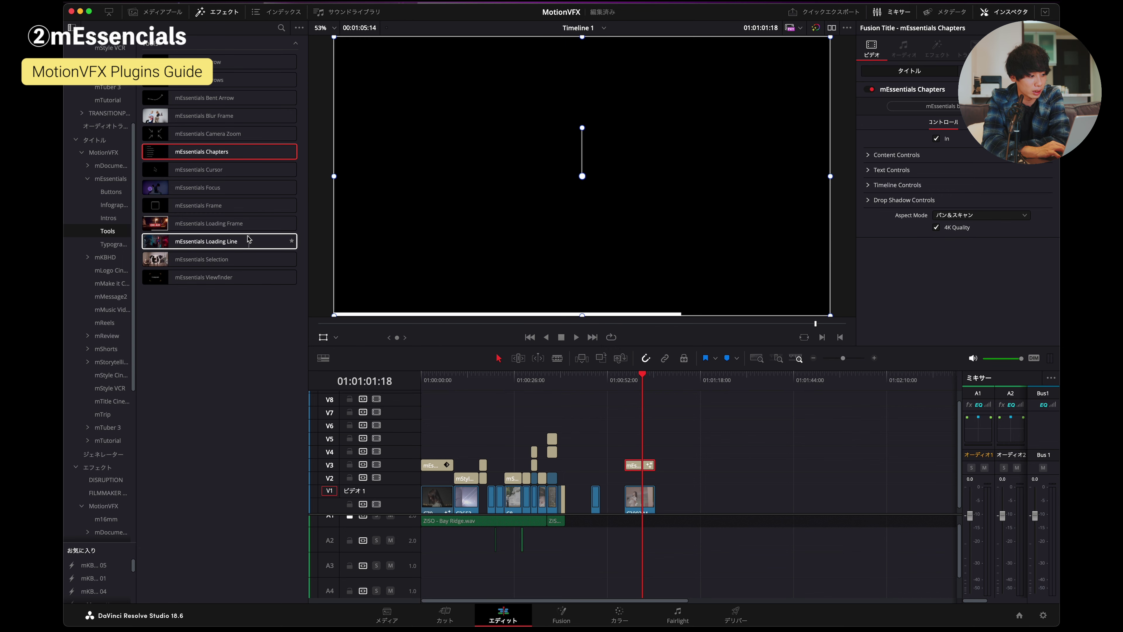
- Place the mEssentials Loading Frame title on V4 above the Chapters title at the start of clip C3003.MP4 and play it
left_click_drag(202, 229, 629, 455)
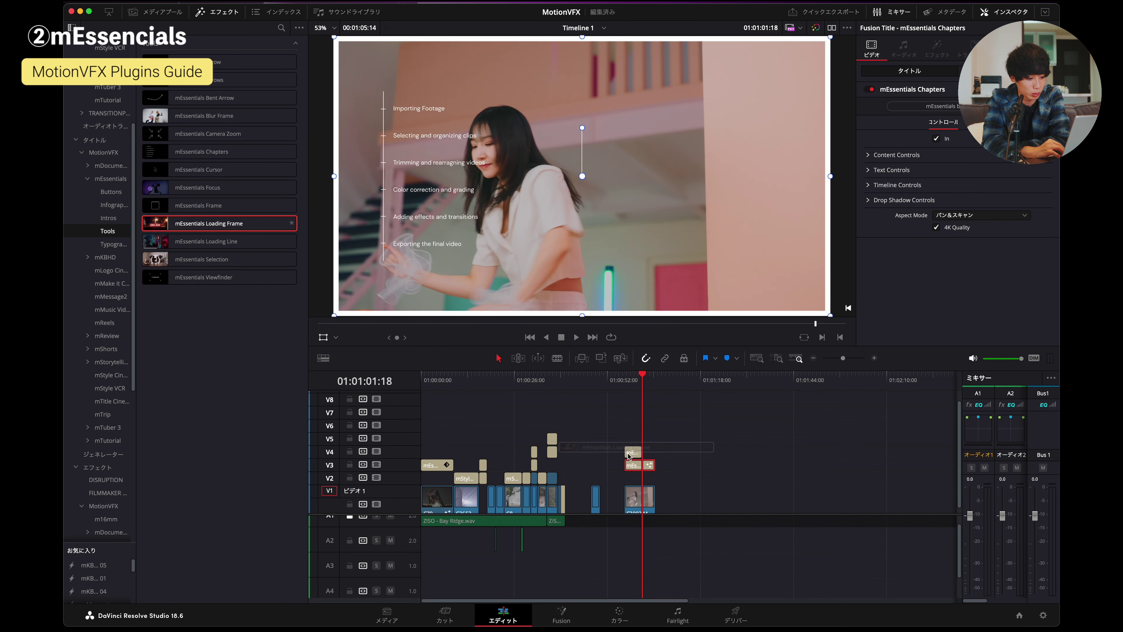
key("space")
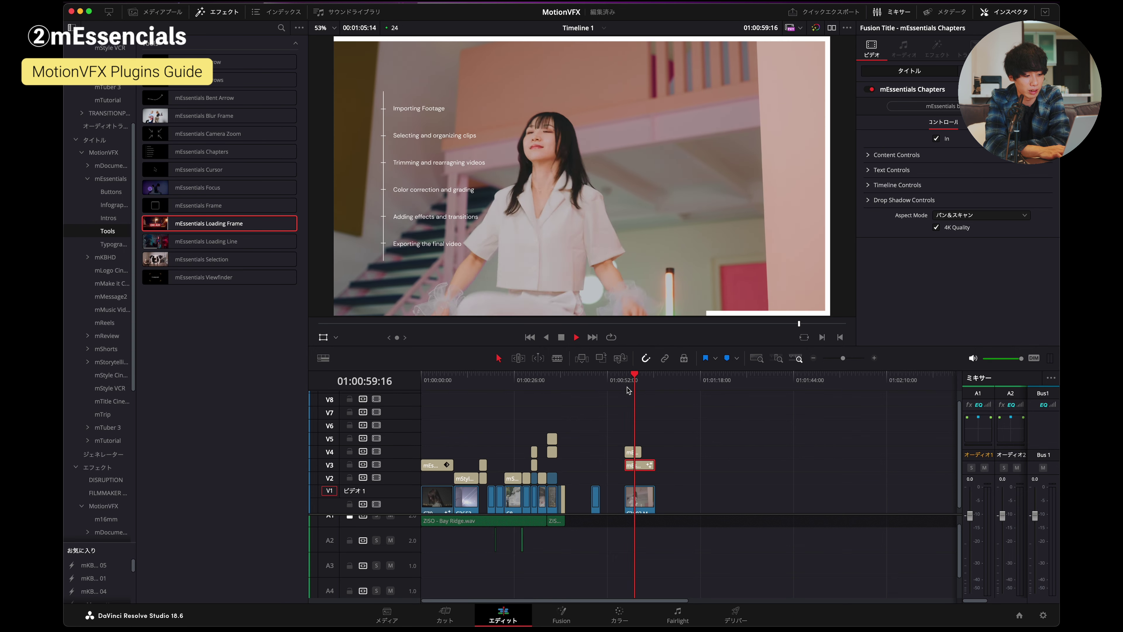
key("space")
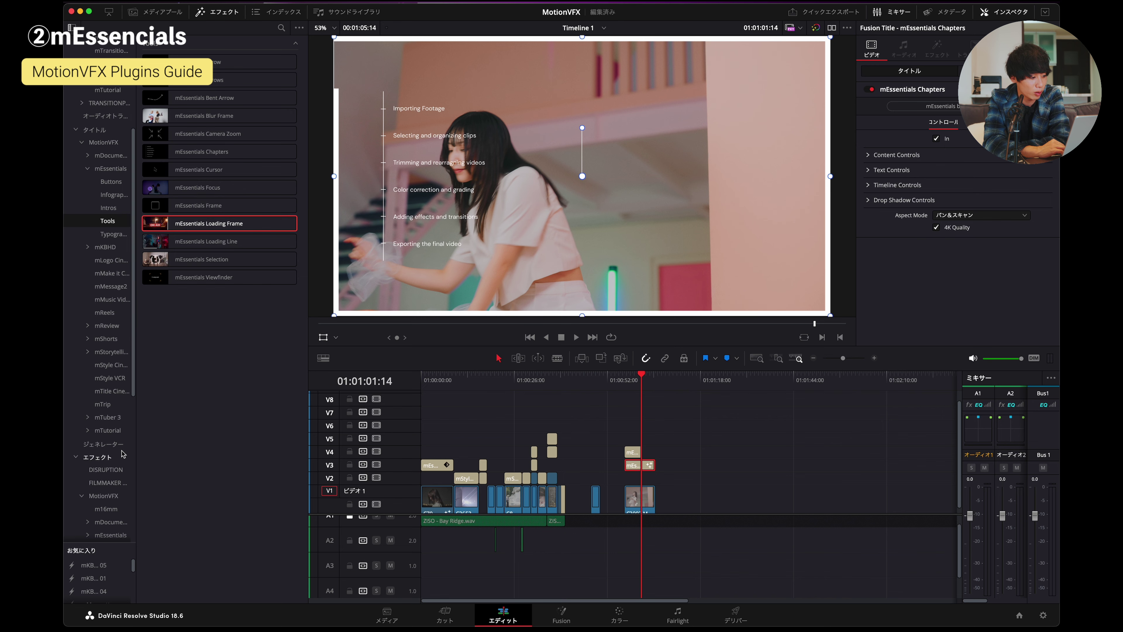
- Delete the Chapters and Loading Frame titles and apply the mEssentials Blurred Frame overlay effect to clip C3003.MP4
scroll(104, 362, "down", 10)
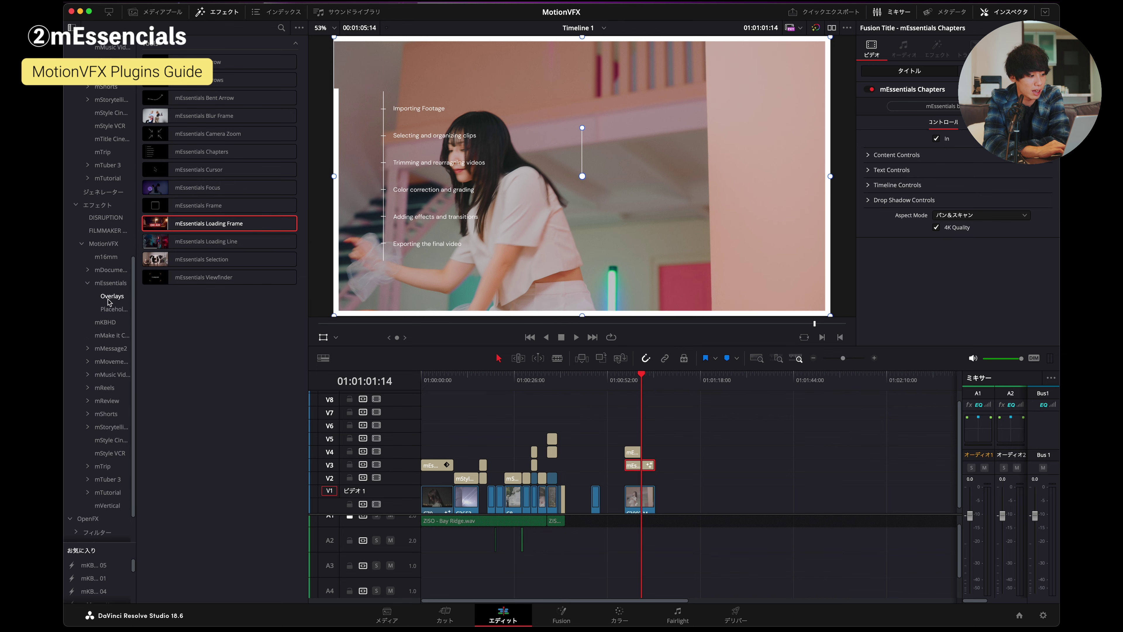
left_click(110, 297)
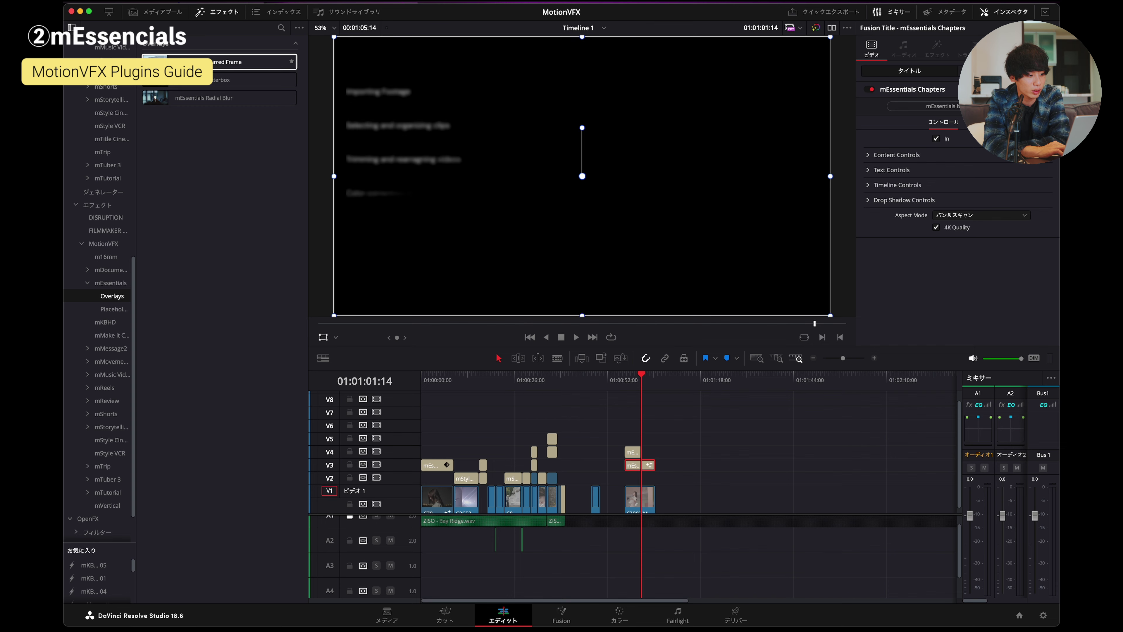
key("BackSpace")
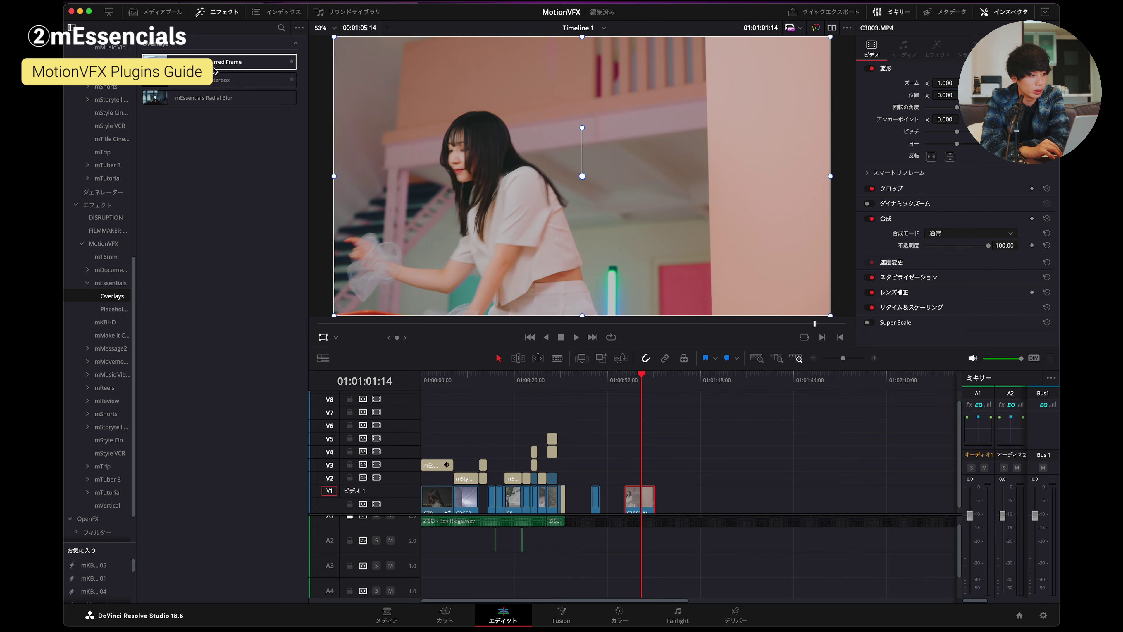
left_click_drag(214, 71, 646, 493)
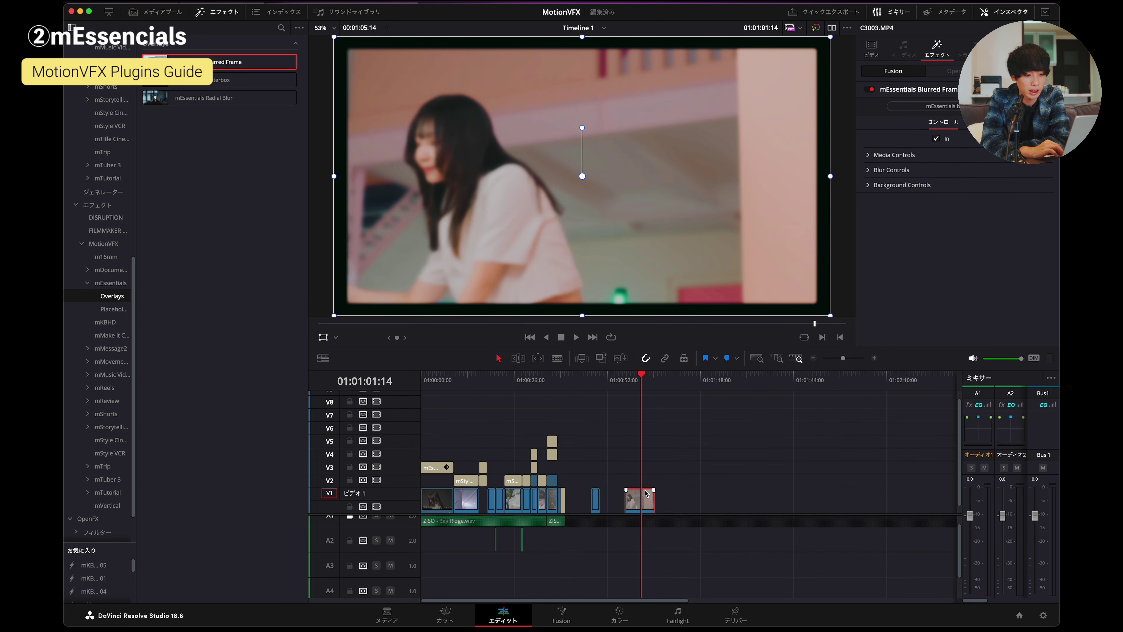
- Set the Blurred Frame effect's Blur Amount to 44.9 and play clip C3003.MP4 from its start
left_click(889, 170)
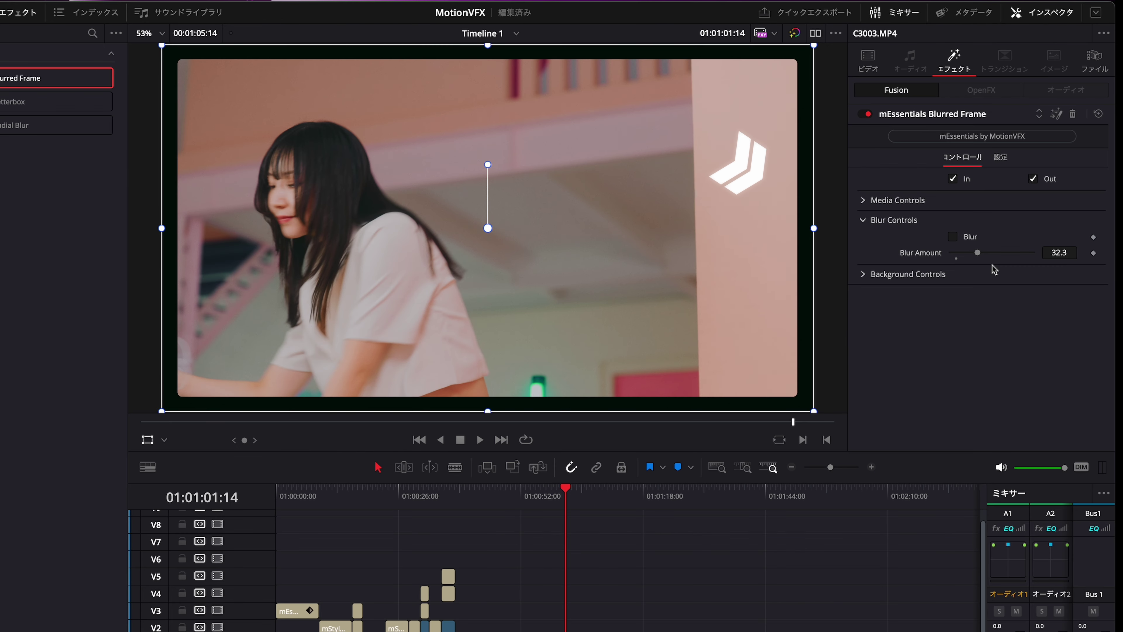
left_click_drag(978, 256, 1024, 258)
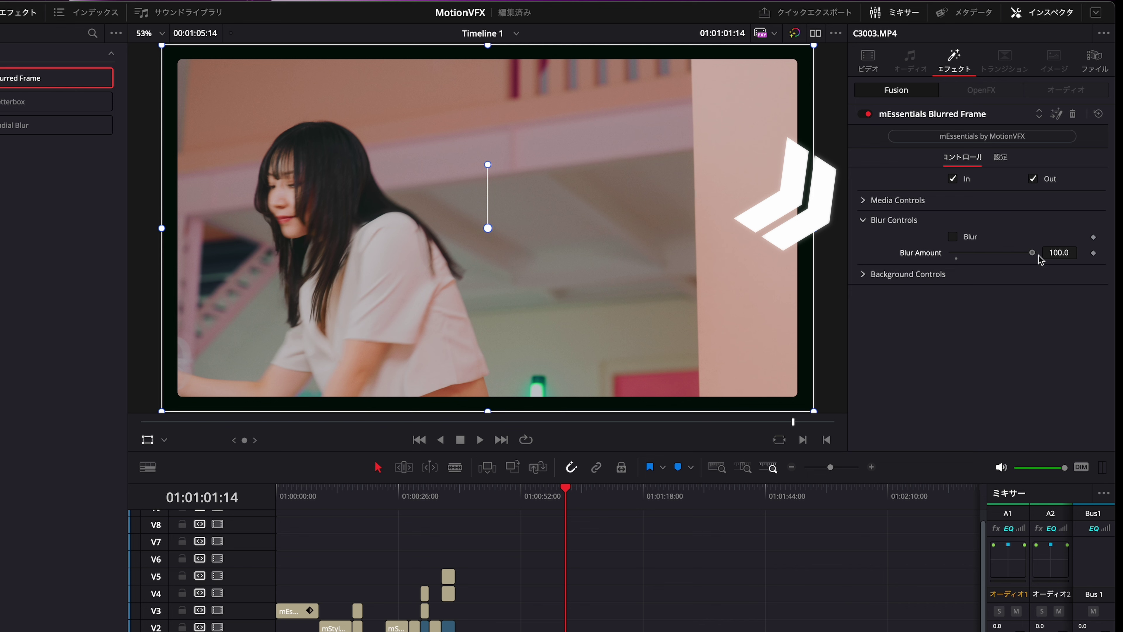
left_click(541, 490)
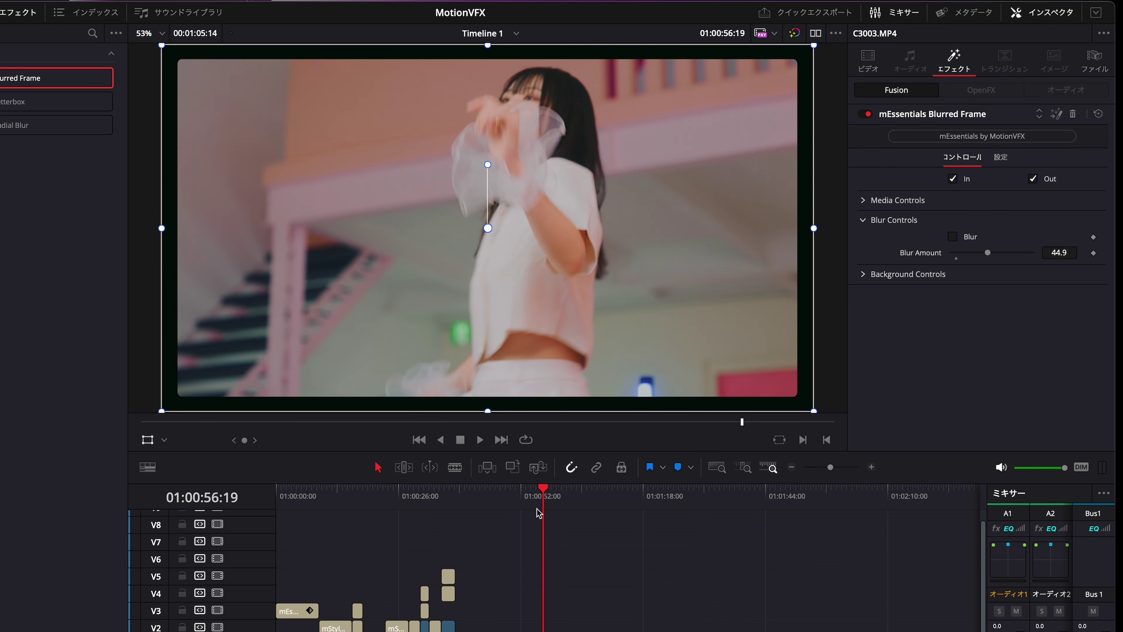
key("space")
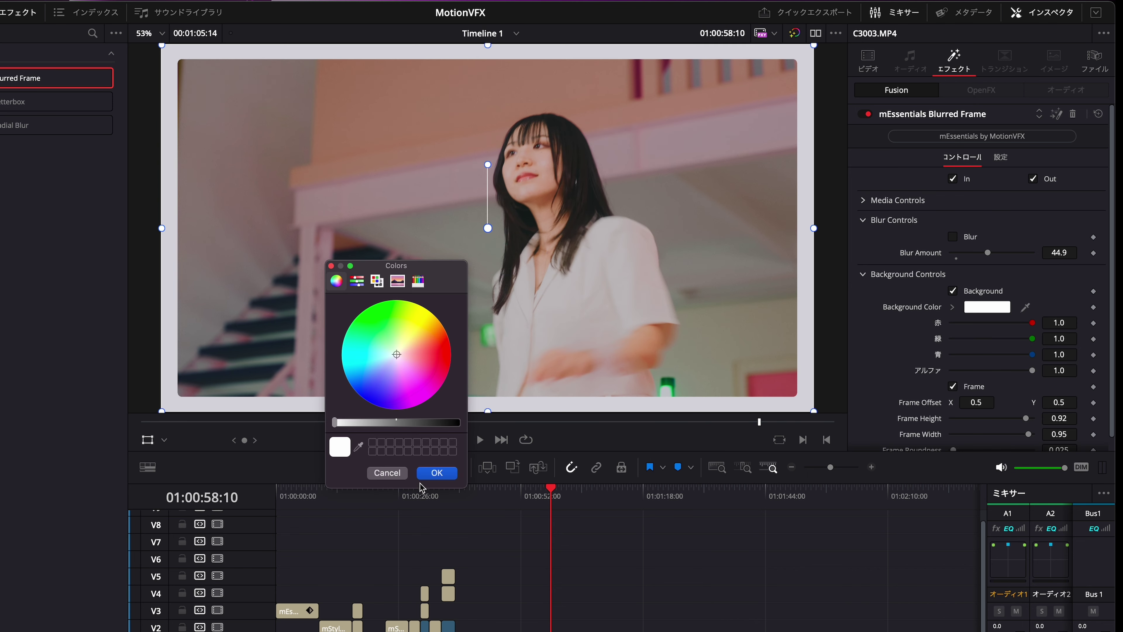
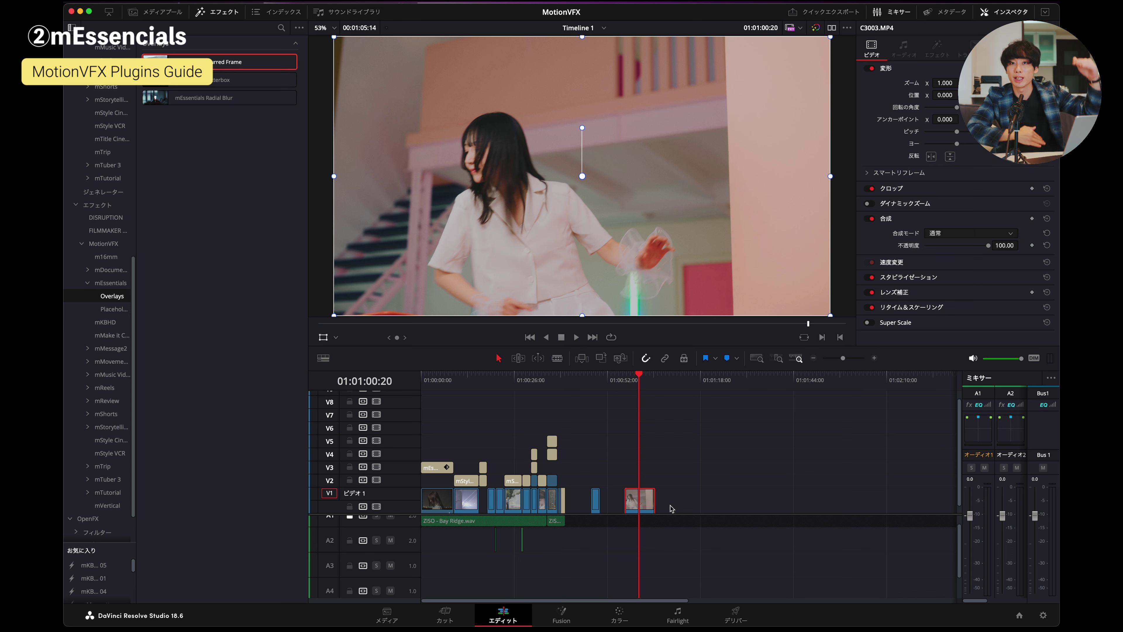
- Apply the mEssentials Letterbox overlay effect to clip C3003.MP4 and play the clip back
left_click_drag(204, 81, 631, 501)
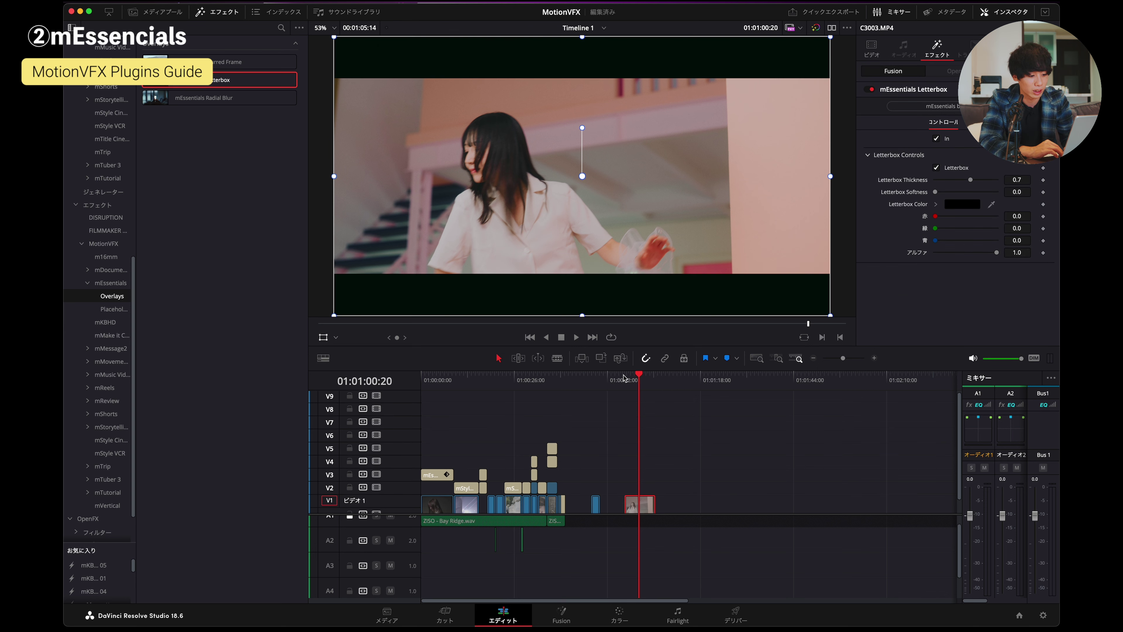
key("space")
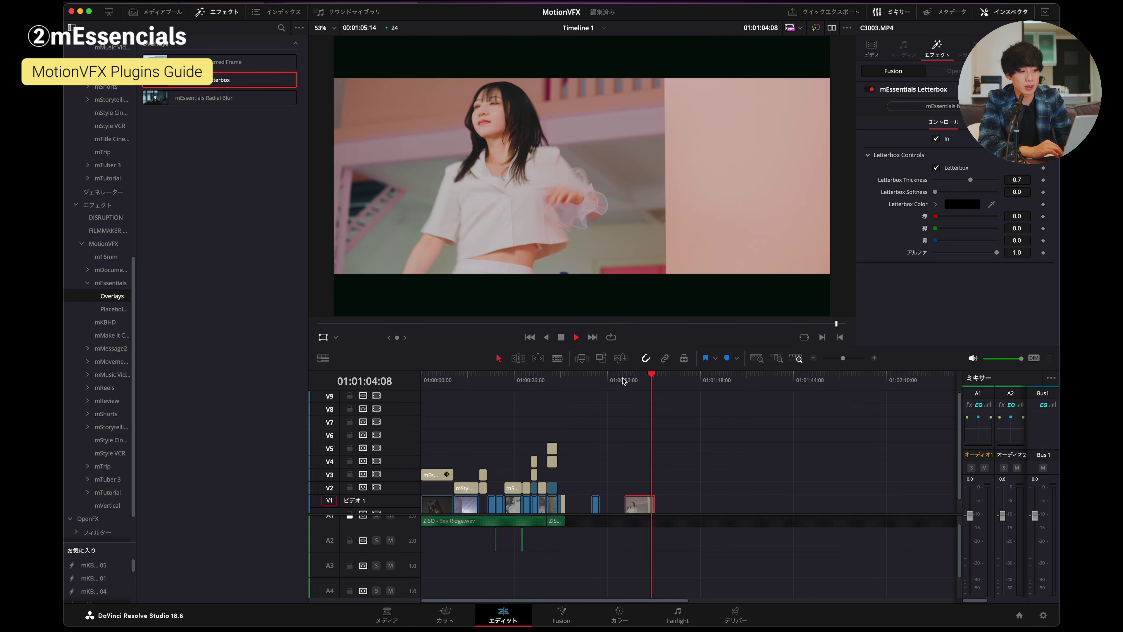
key("space")
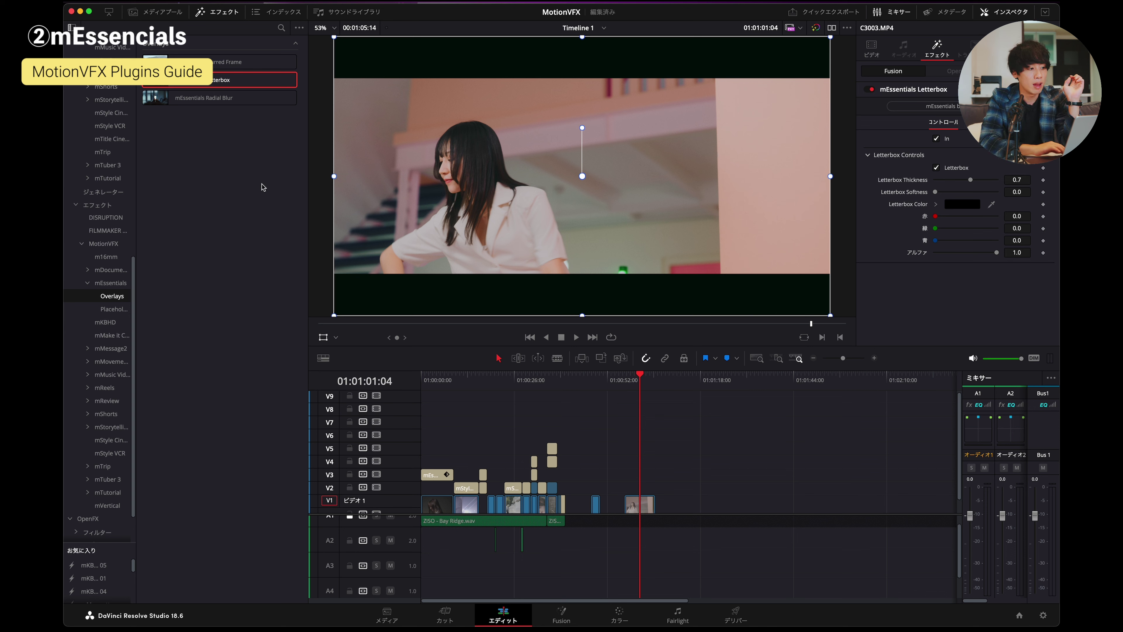
- Look at the timeline's output blanking aspect ratio options without choosing one
left_click(252, 2)
mouse_move(282, 477)
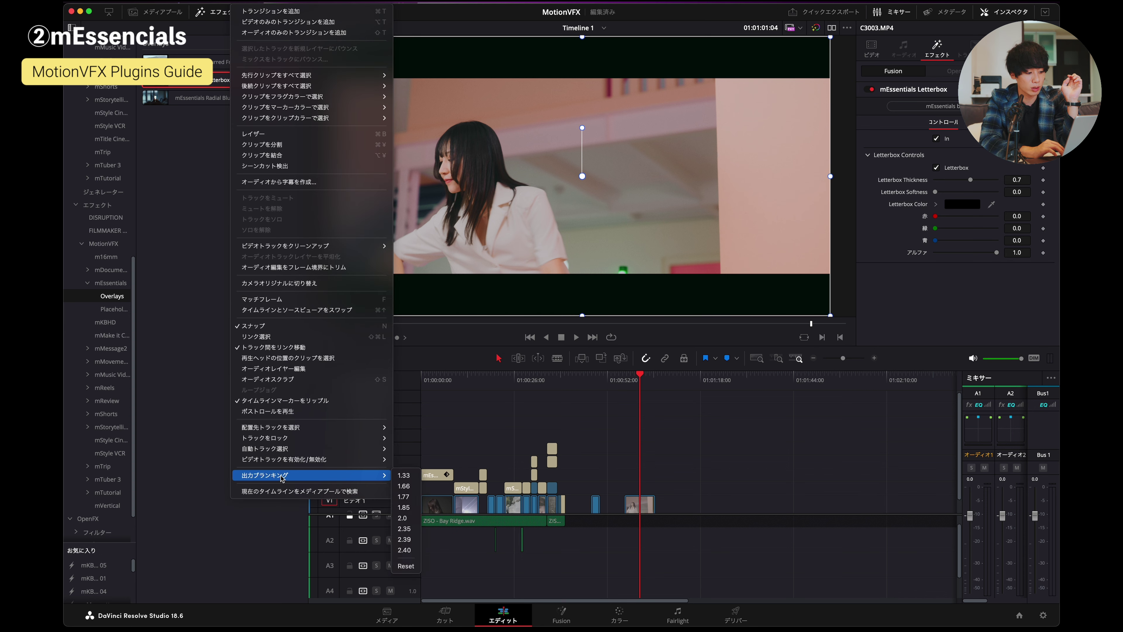
left_click(569, 383)
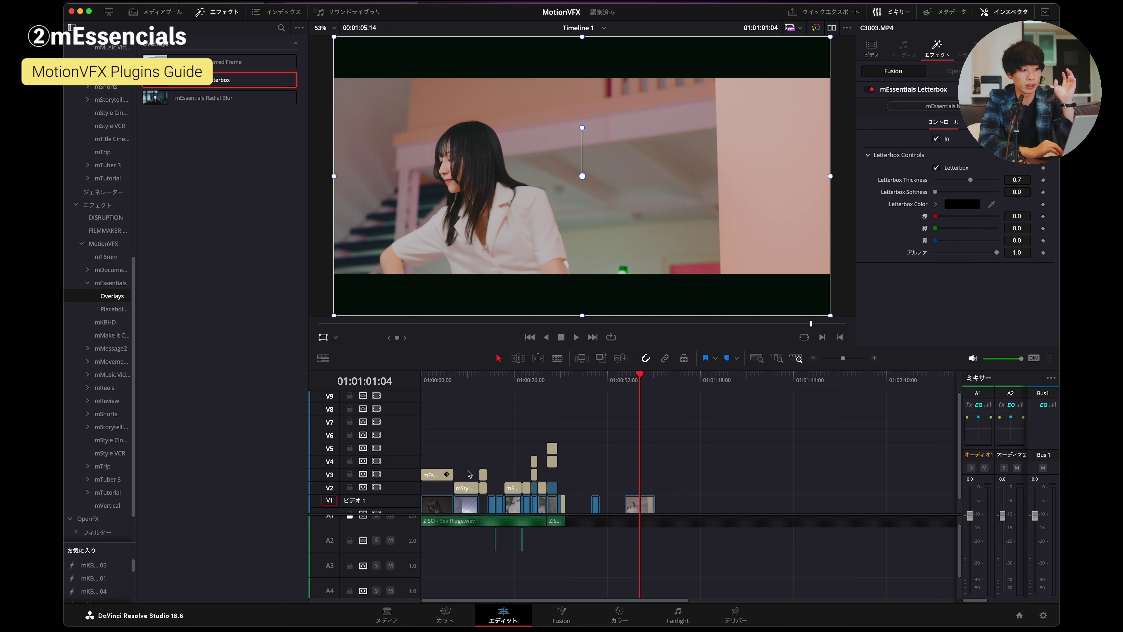
- Collapse the video transitions category in the effects library and save the project
scroll(99, 287, "up", 10)
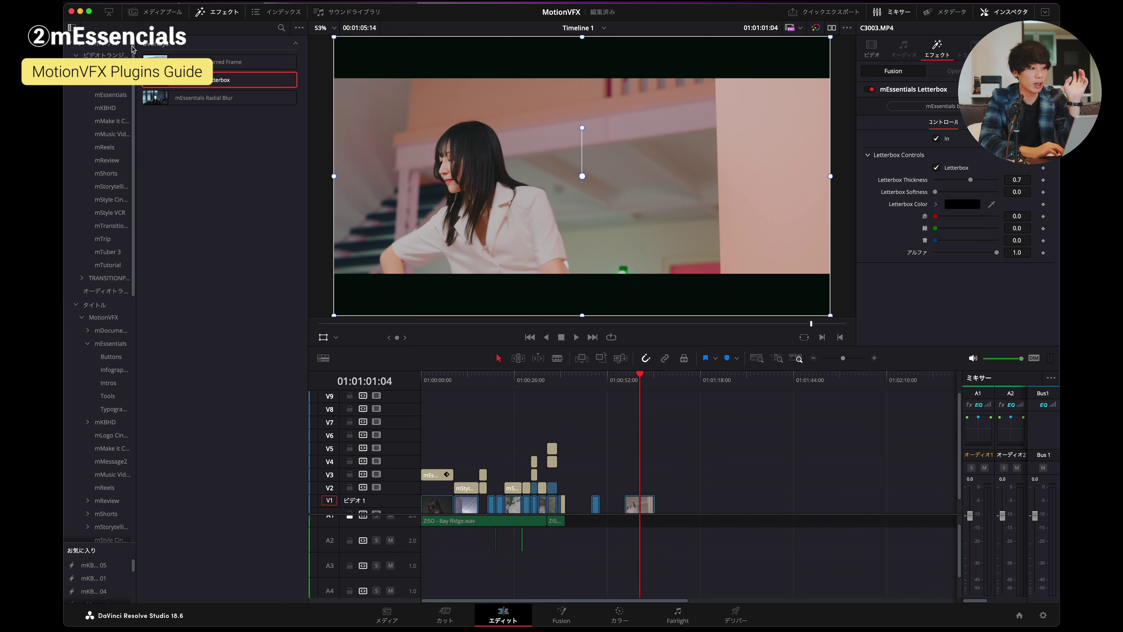
left_click(76, 55)
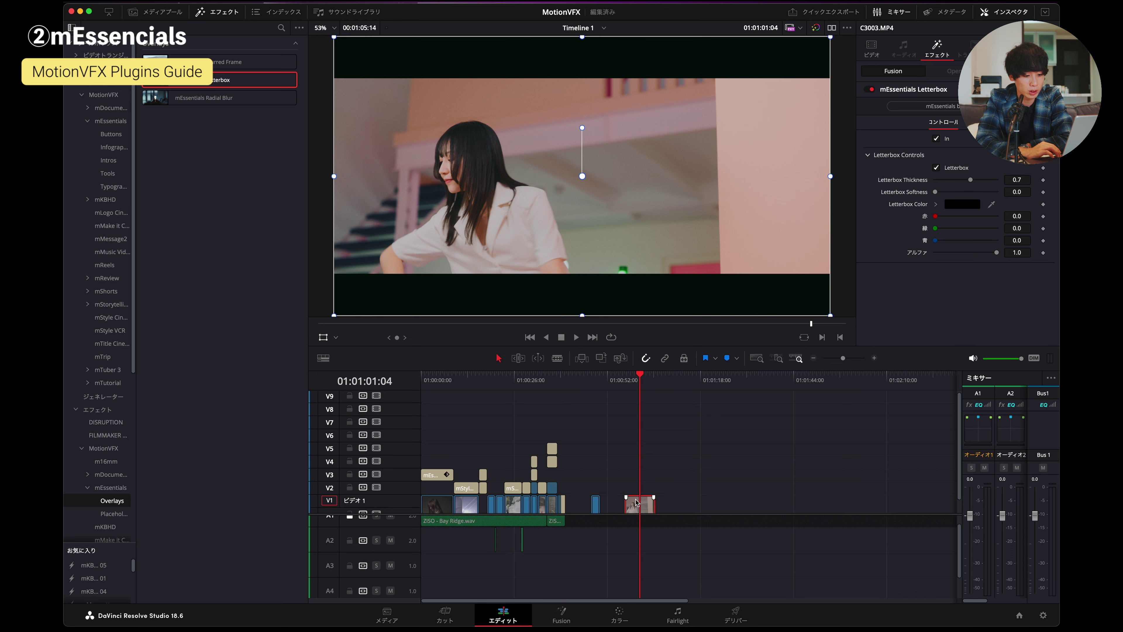
key("super+s")
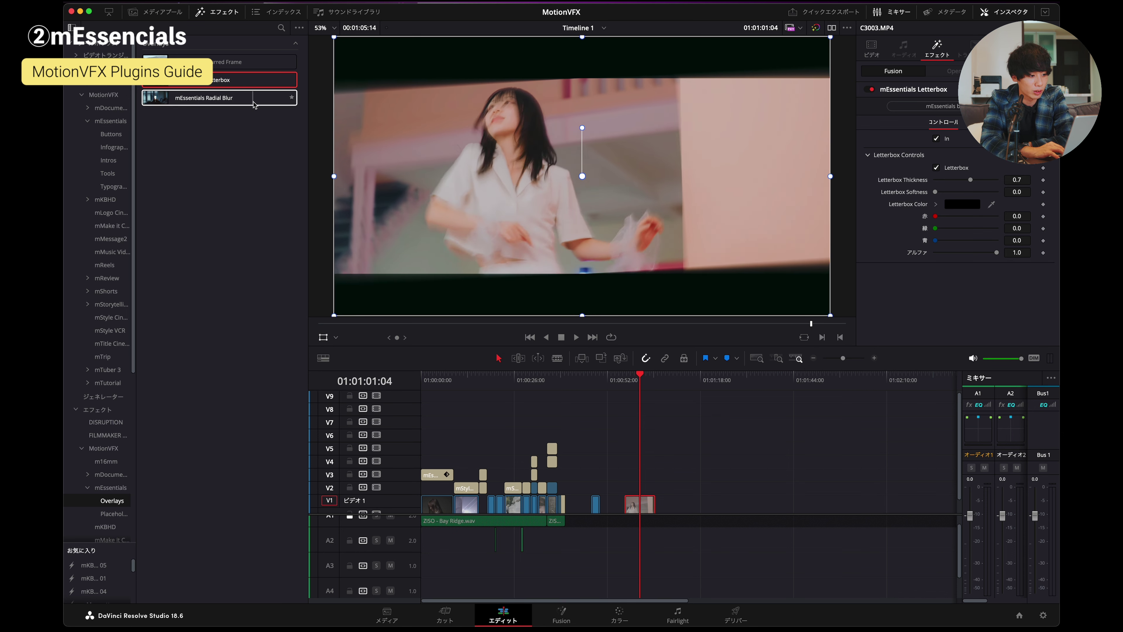
- Go to clip C3255.MP4 with the timeline zoomed in and view its radial blur footage full screen
left_click(556, 381)
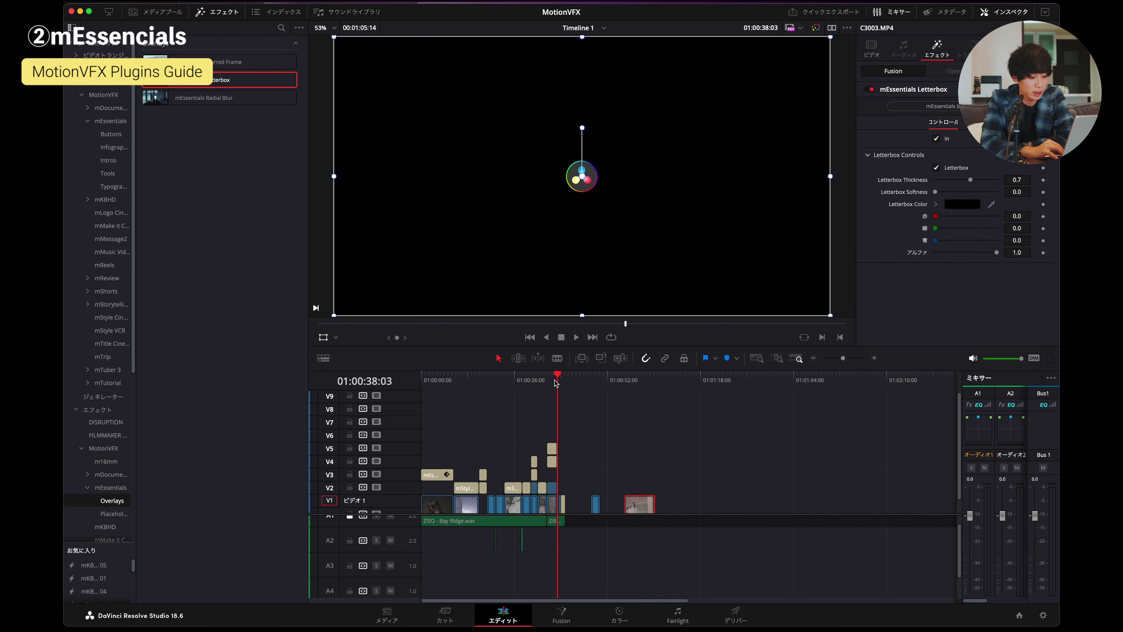
left_click(852, 358)
key("Up")
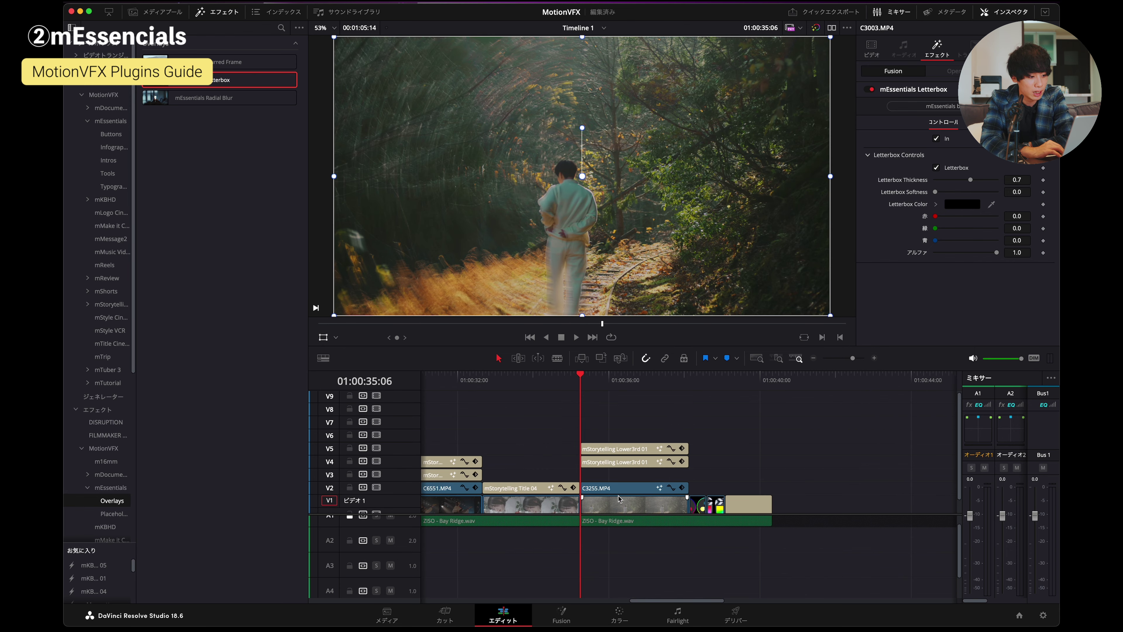
key("super+shift+f")
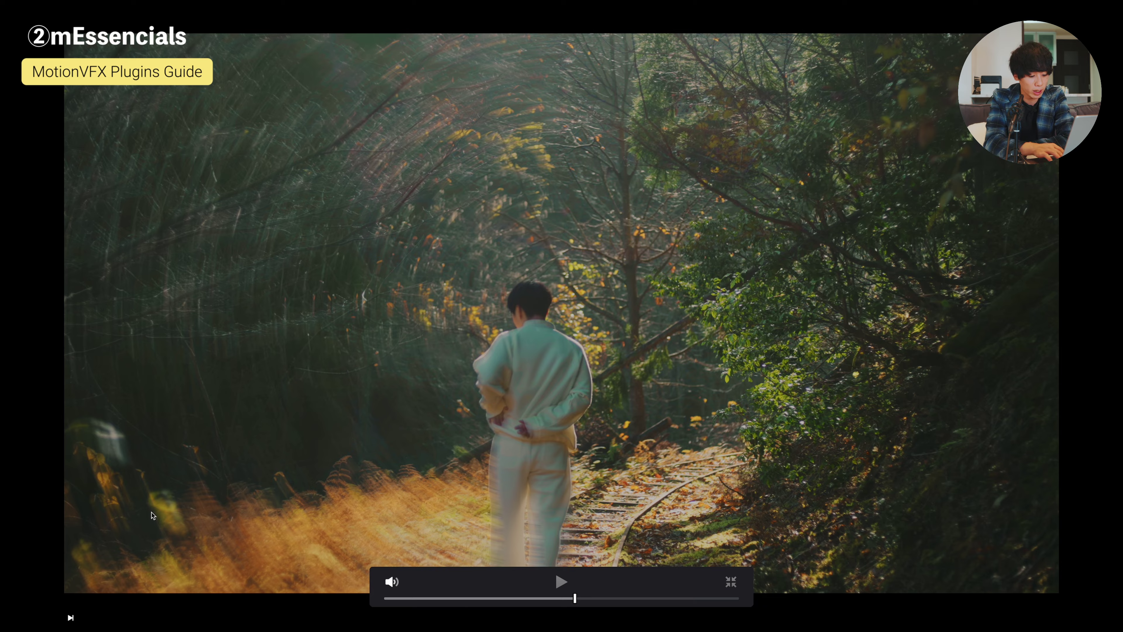
key("Escape")
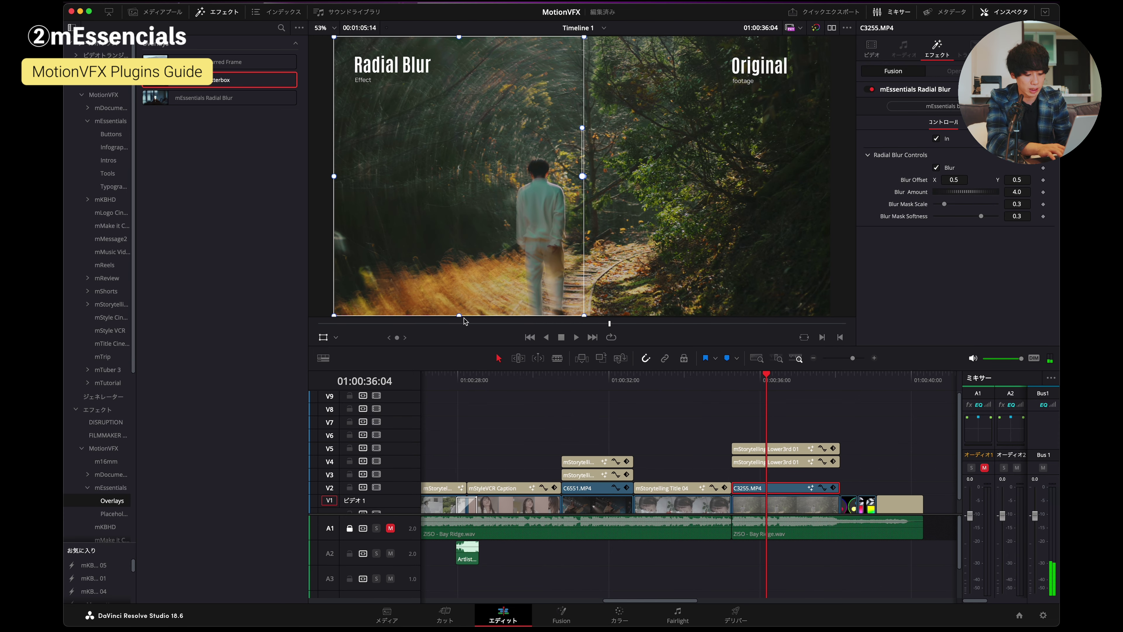
- View the Radial Blur versus Original comparison at 01:00:36:04 full screen and play it in the timeline viewer
key("super+shift+f")
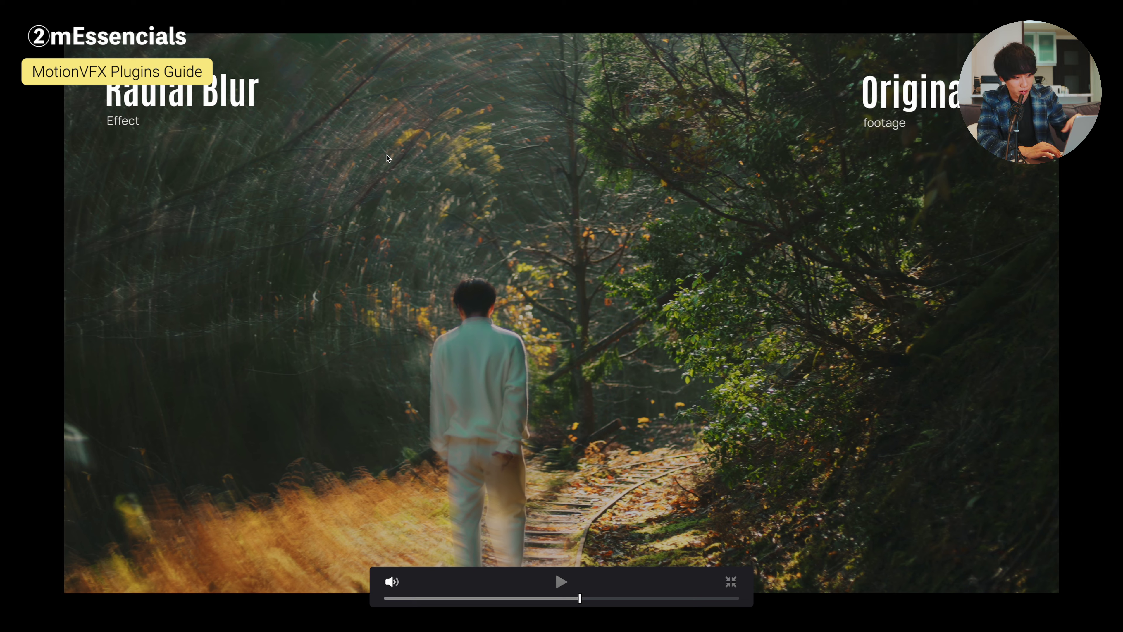
key("Escape")
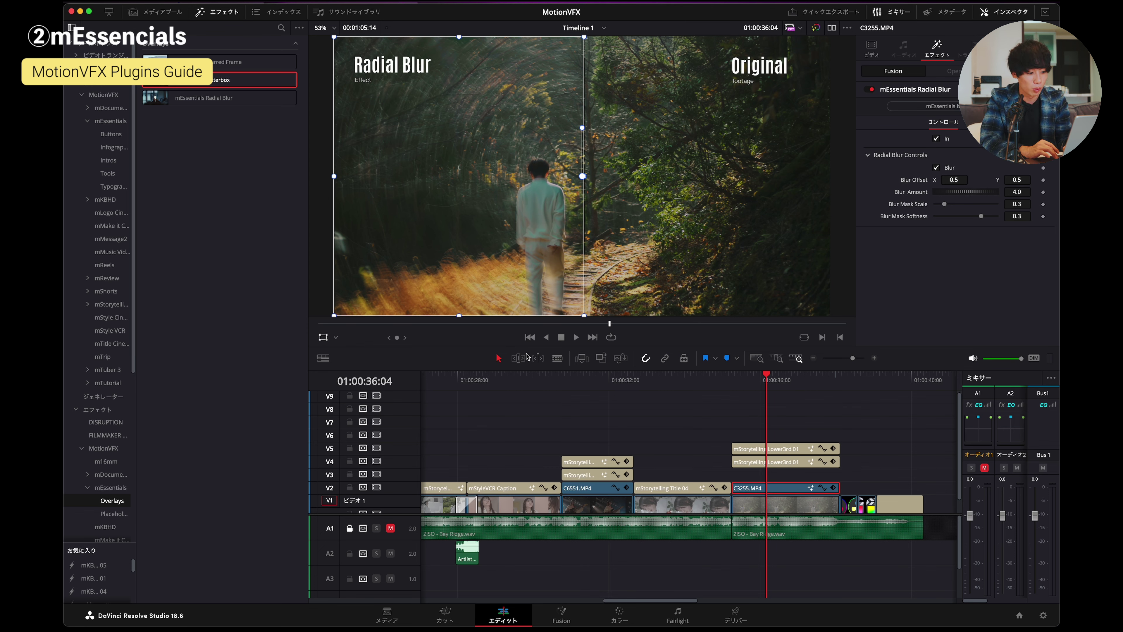
key("space")
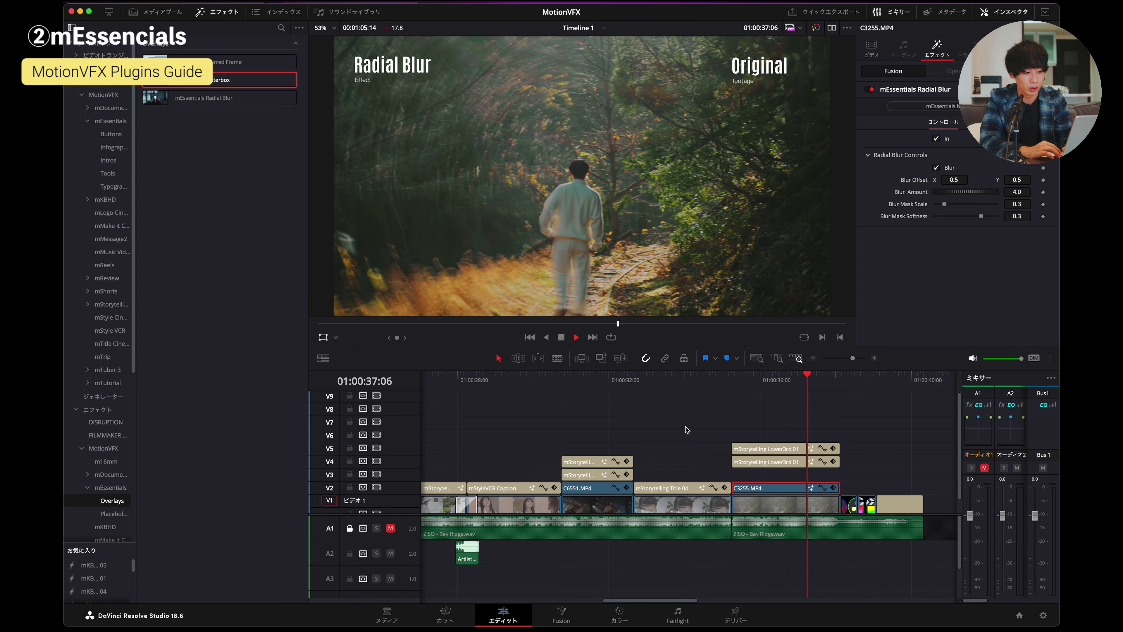
- Add the mEssentials Lower3rd 03 title on track V2 above the dance clip and preview it with 4K Quality enabled
key("space")
left_click(780, 374)
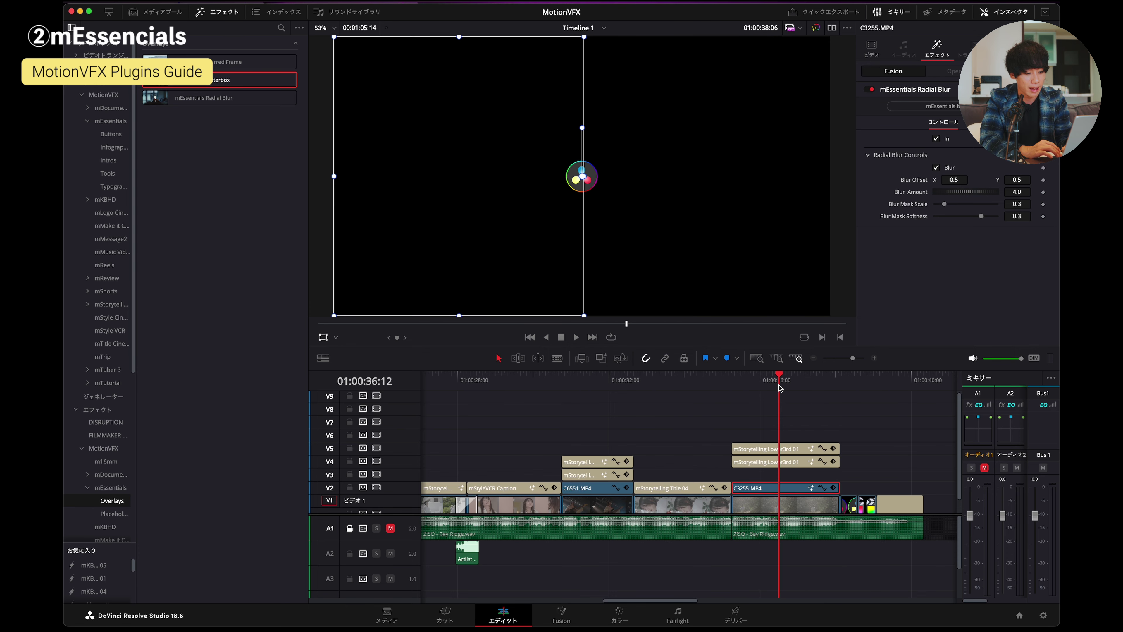
scroll(779, 374, "right", 10)
left_click(779, 374)
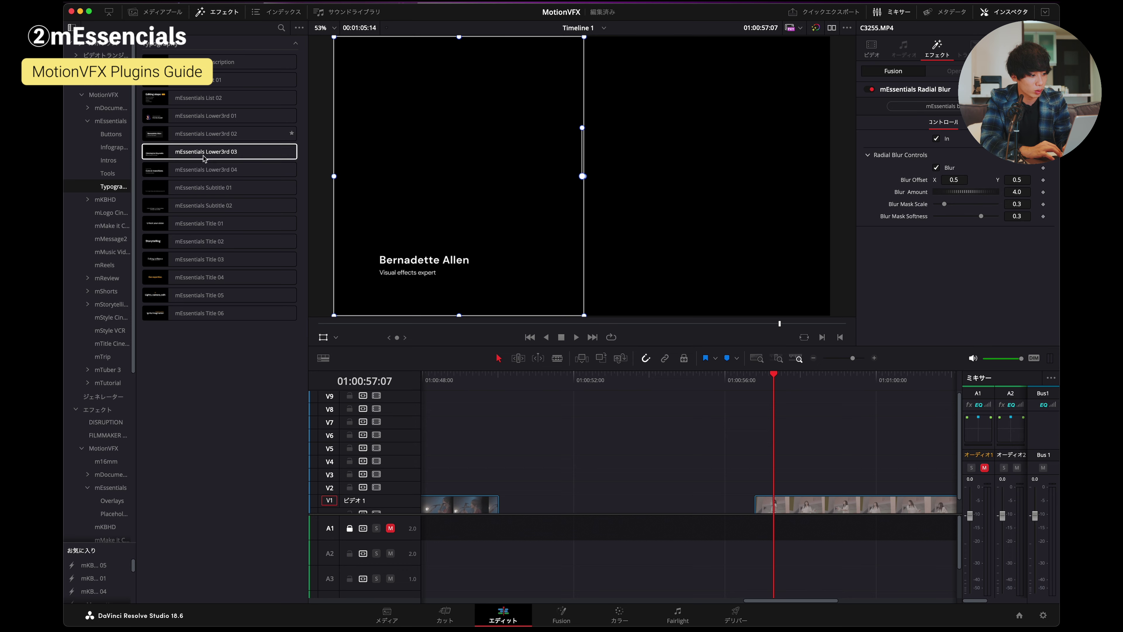
left_click_drag(228, 154, 747, 487)
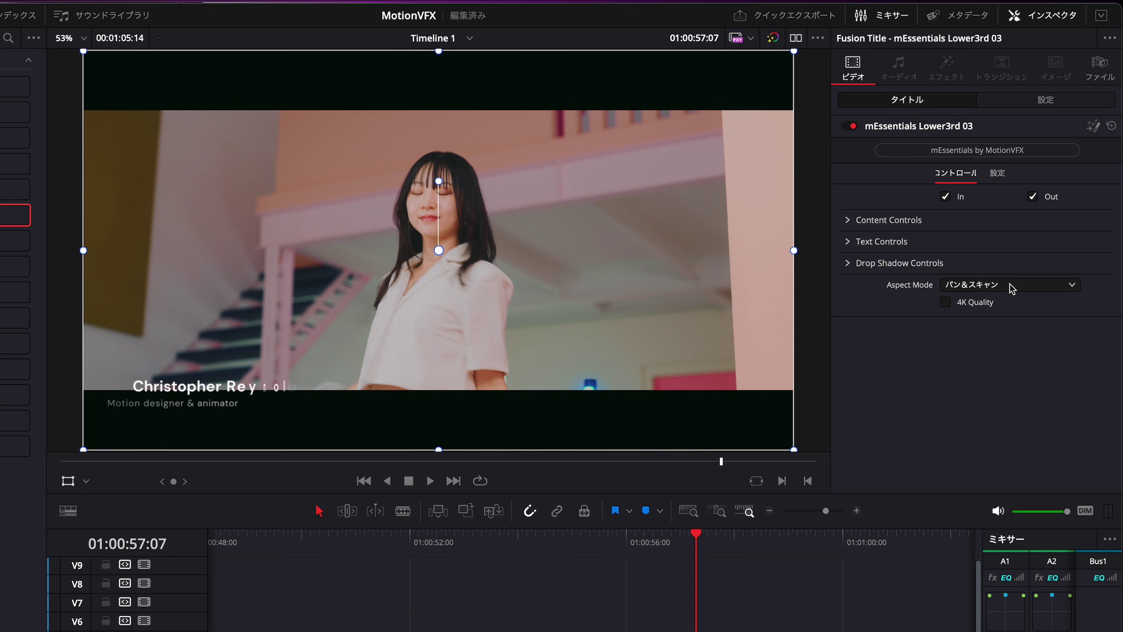
left_click(944, 302)
key("space")
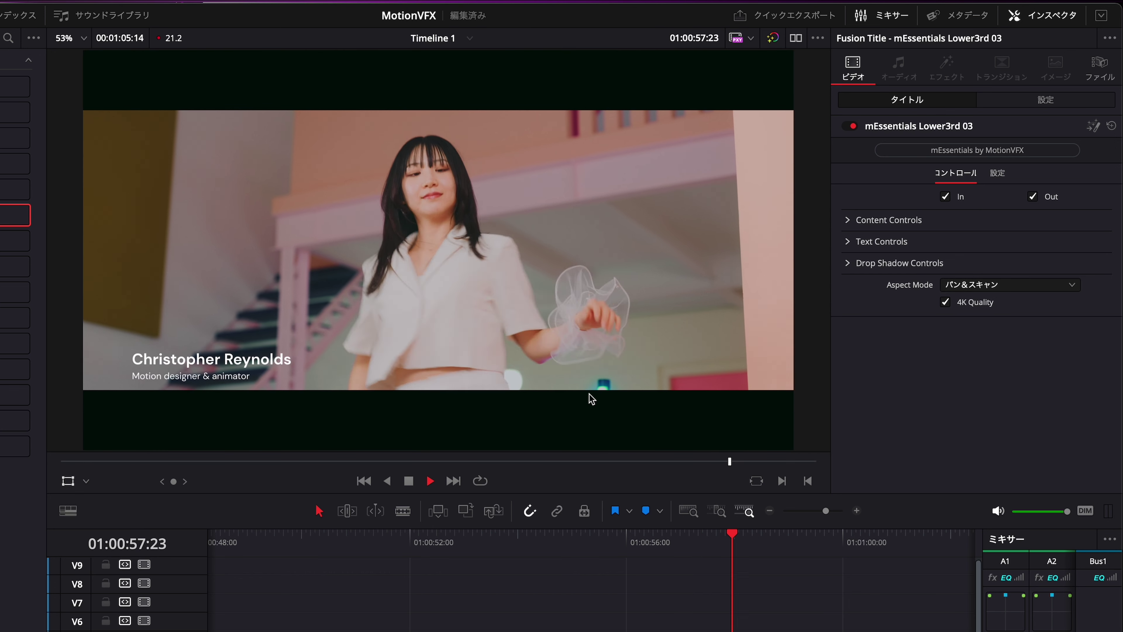
key("space")
- Replace the lower third's title text with ダンス踊ってます
left_click(846, 243)
key("super+a")
key("BackSpace")
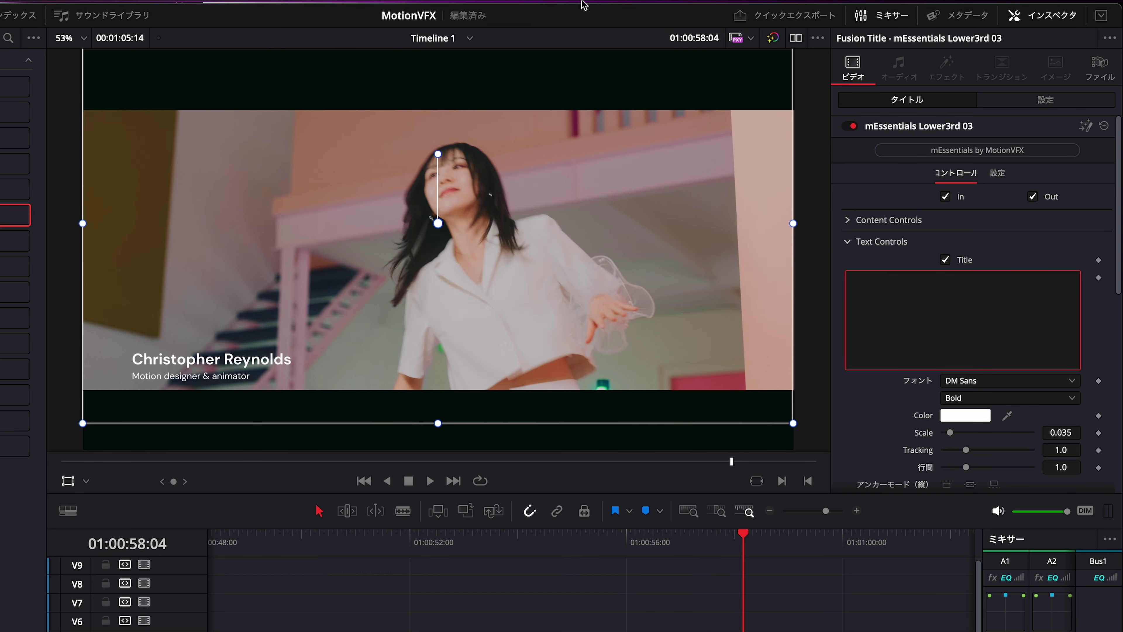
type("だんす")
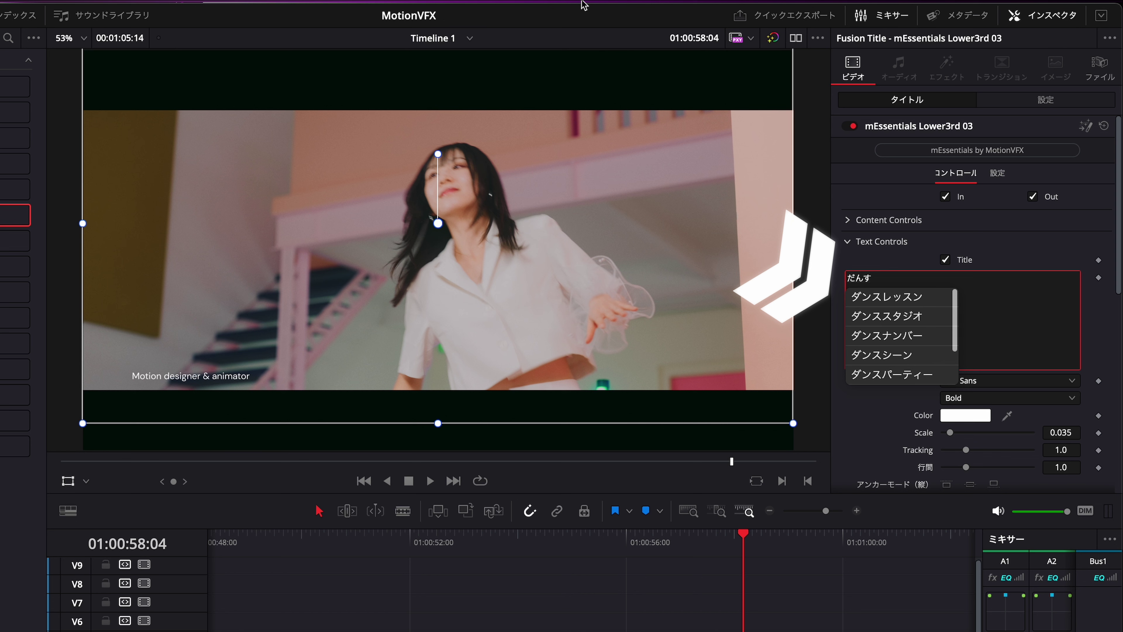
type("踊ってます")
key("Return")
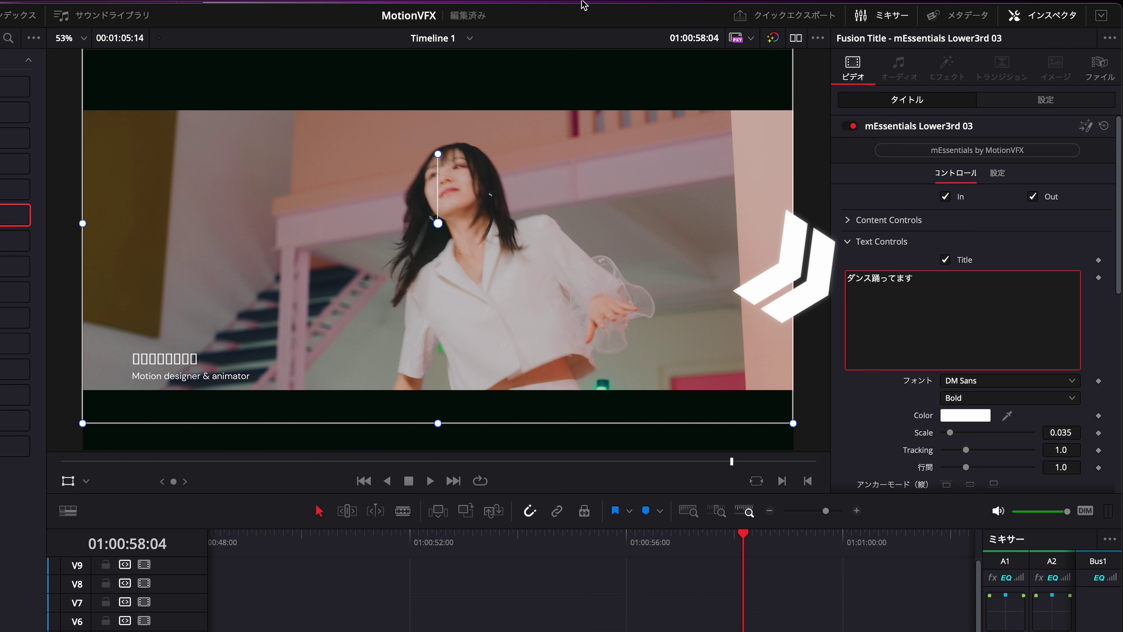
- Set the title font to 凸版文久ゴシック Pr6N with Scale 0.0244 and Tracking 1.177
left_click(973, 383)
scroll(1004, 593, "down", 20)
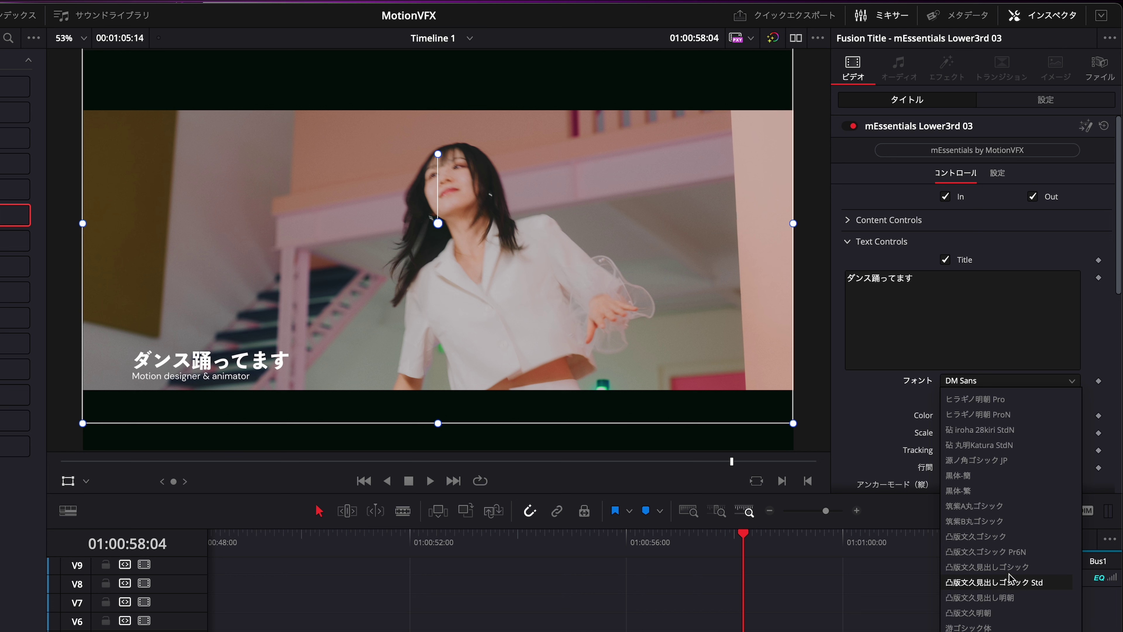
left_click(1021, 553)
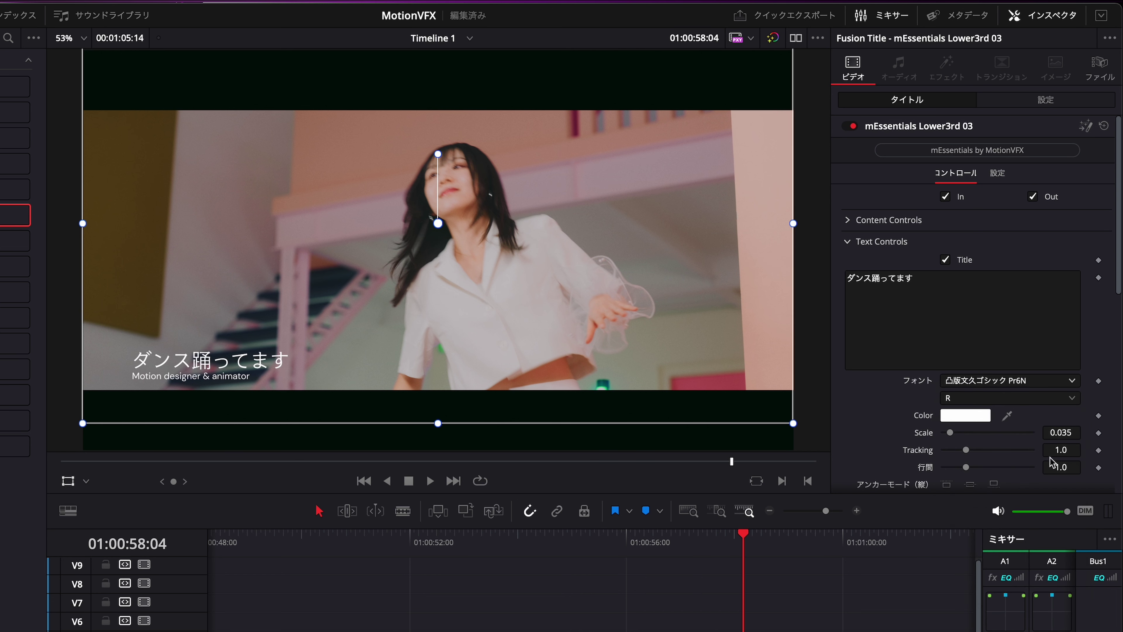
left_click_drag(1061, 432, 1084, 449)
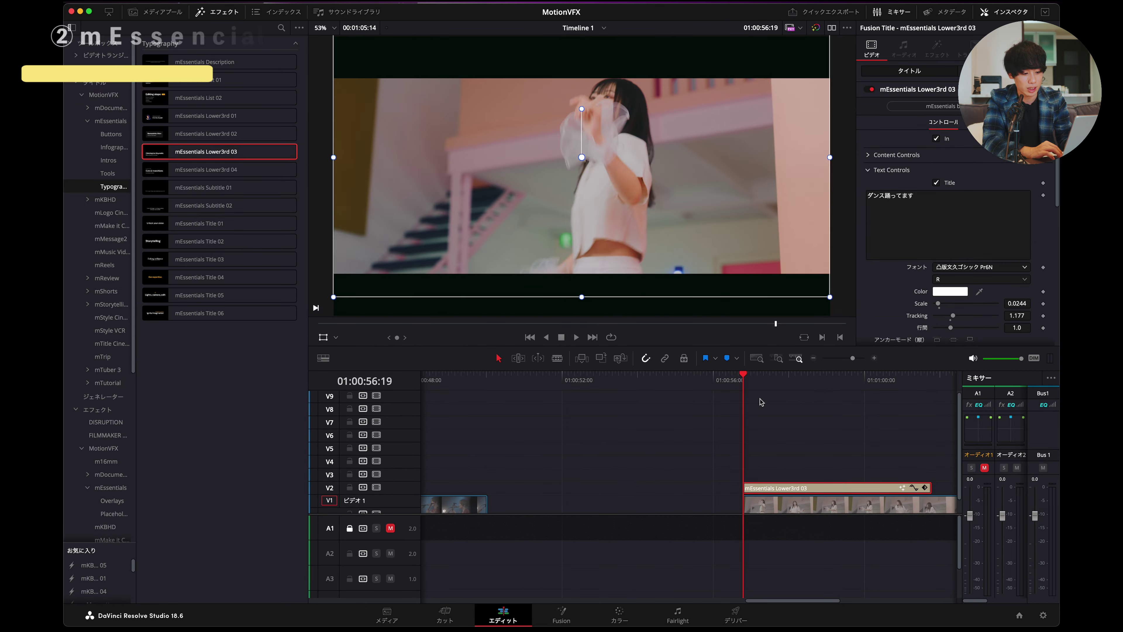
- Play the mEssentials Lower3rd 03 title and lengthen it to nearly the end of the dance clip
key("space")
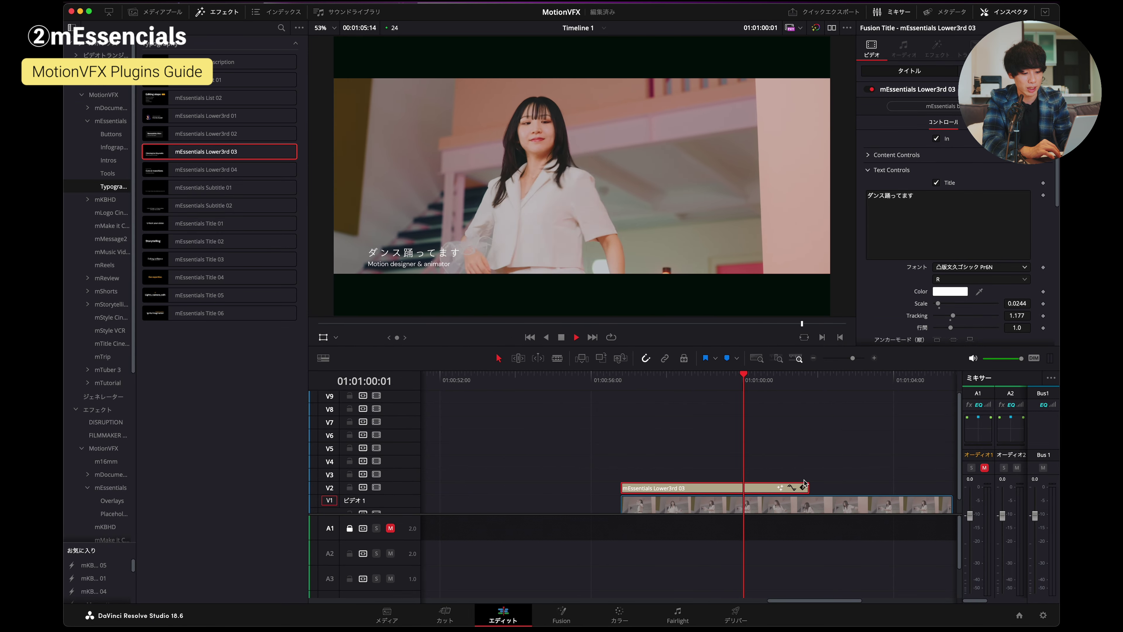
left_click(769, 447)
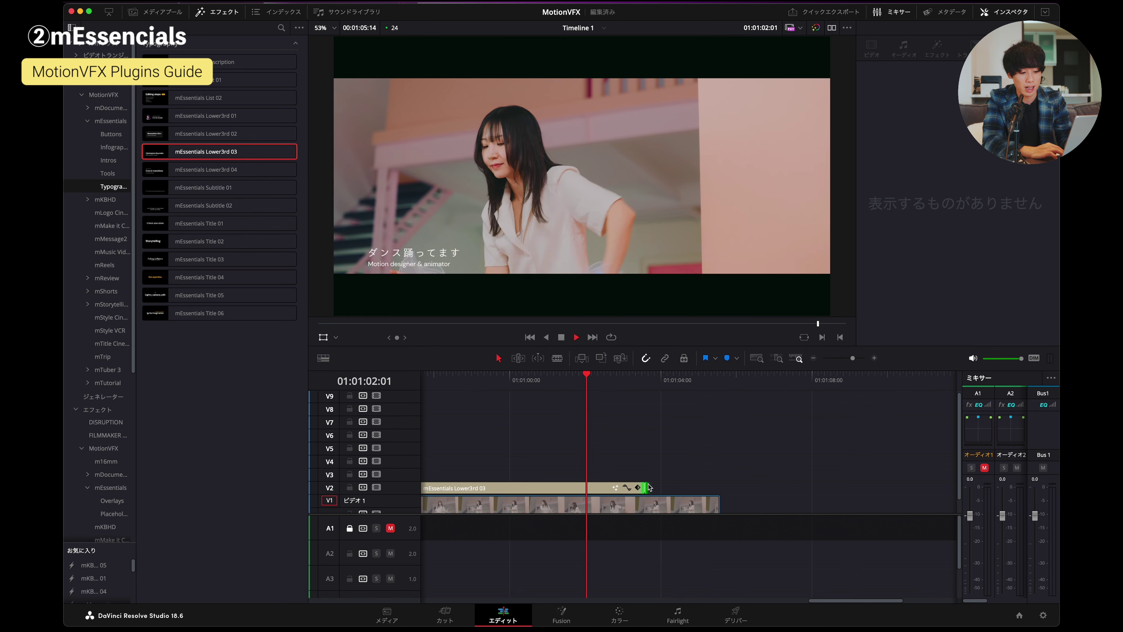
left_click_drag(645, 487, 707, 493)
left_click(702, 488)
key("space")
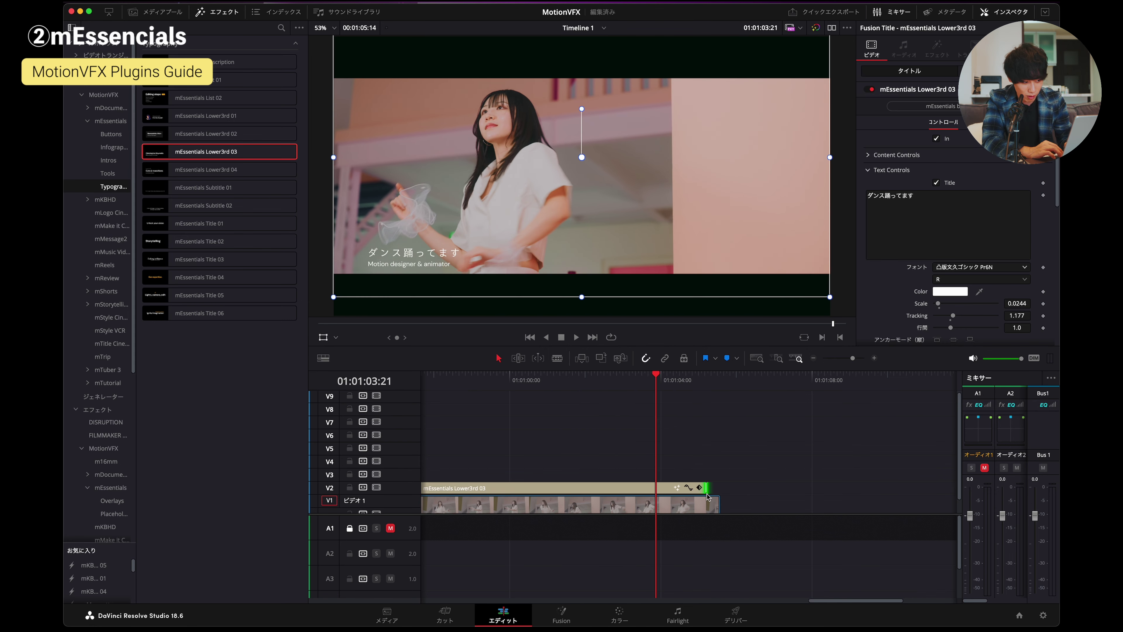
scroll(663, 442, "left", 5)
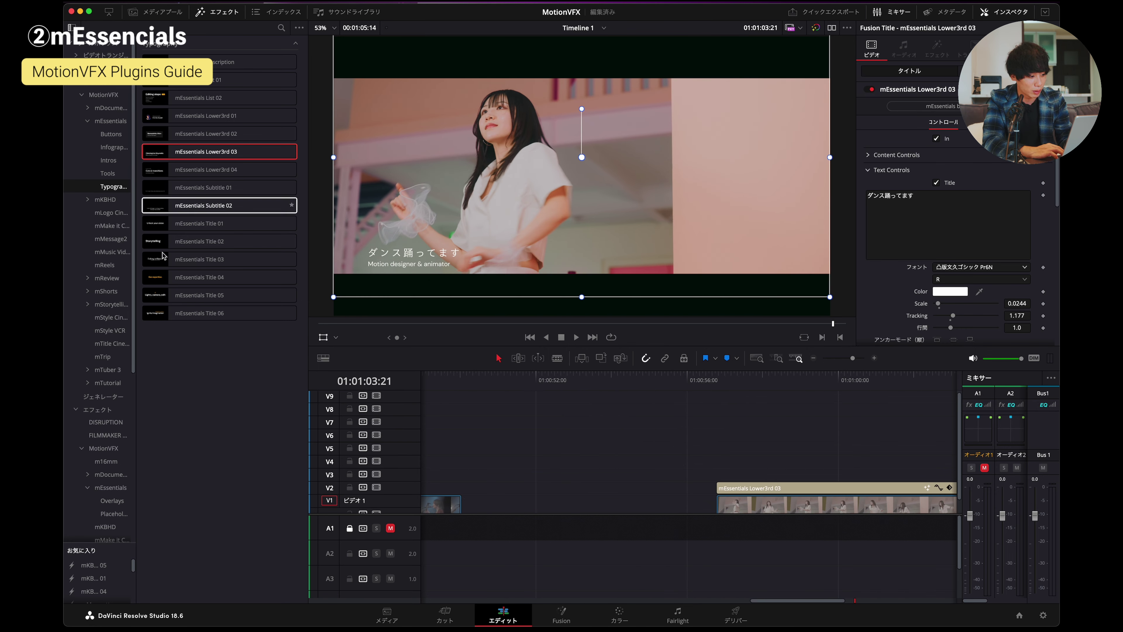
- Place the mEssentials Title 05 title on track V3 above the dance clip and view it at 01:00:58:23
mouse_move(177, 276)
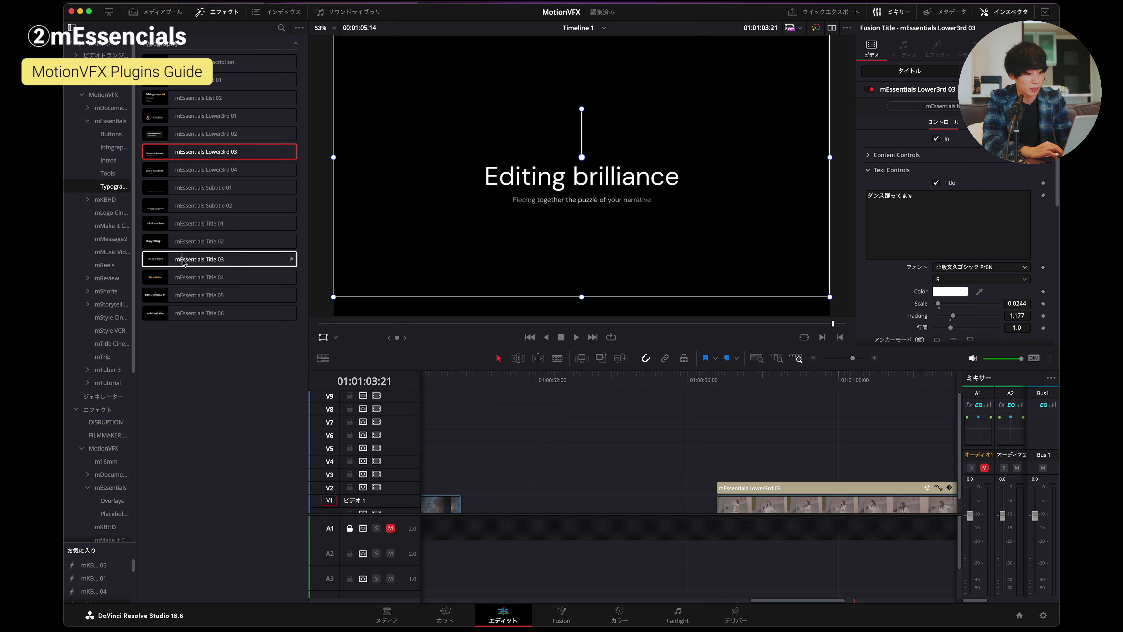
left_click_drag(194, 294, 707, 475)
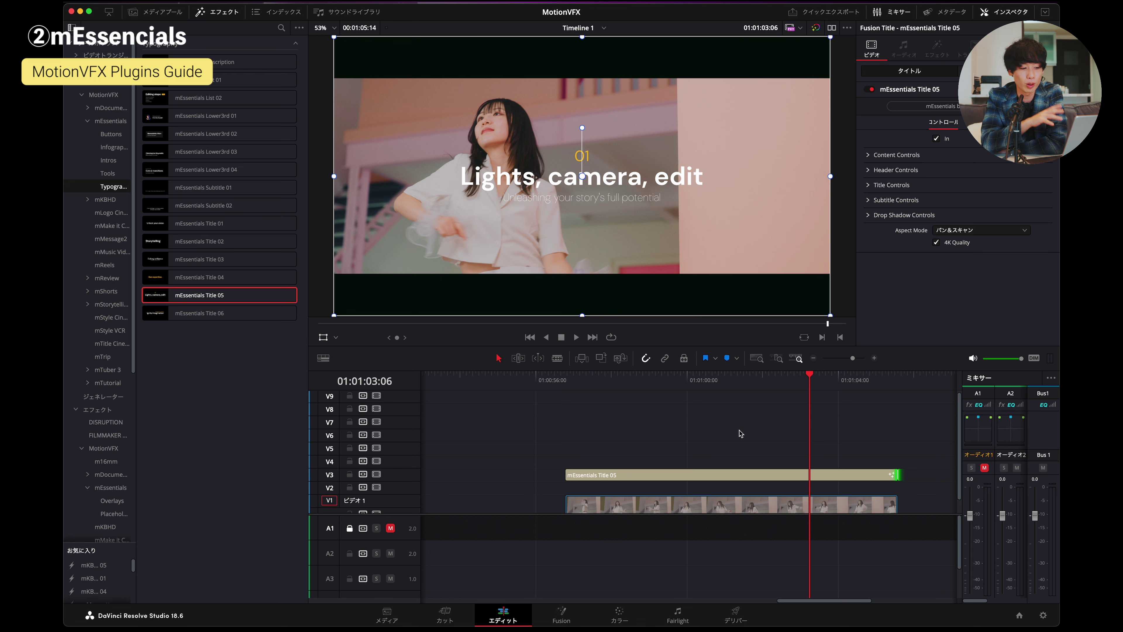
left_click(649, 382)
scroll(690, 442, "left", 5)
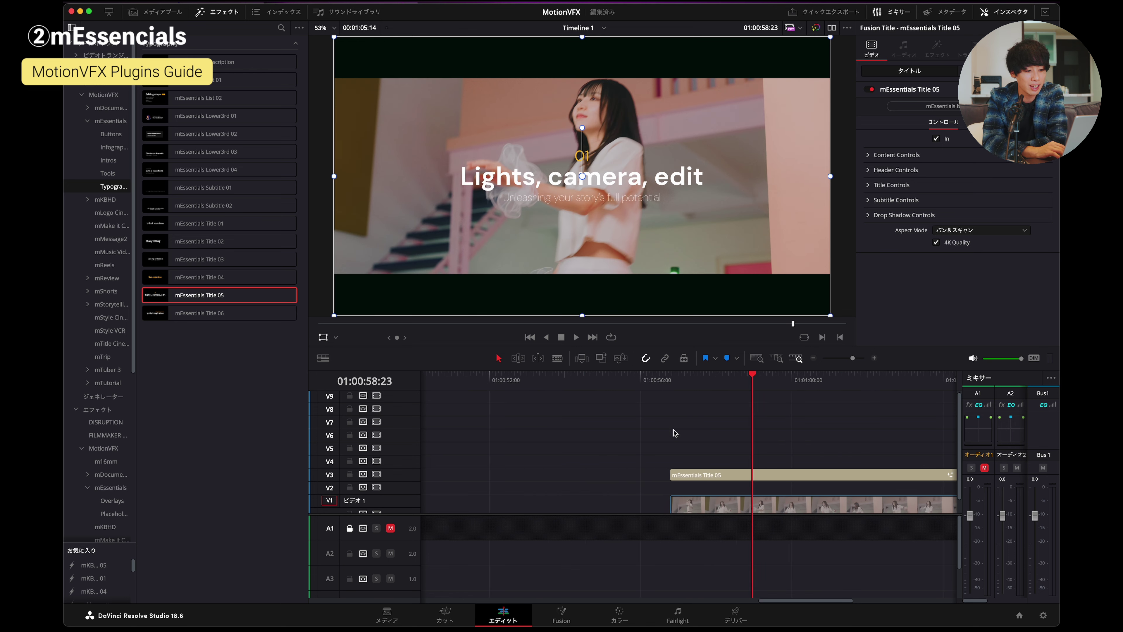
- Apply the mEssentials Split Screen placeholder effect to the dance clip C3003.MP4
left_click(840, 359)
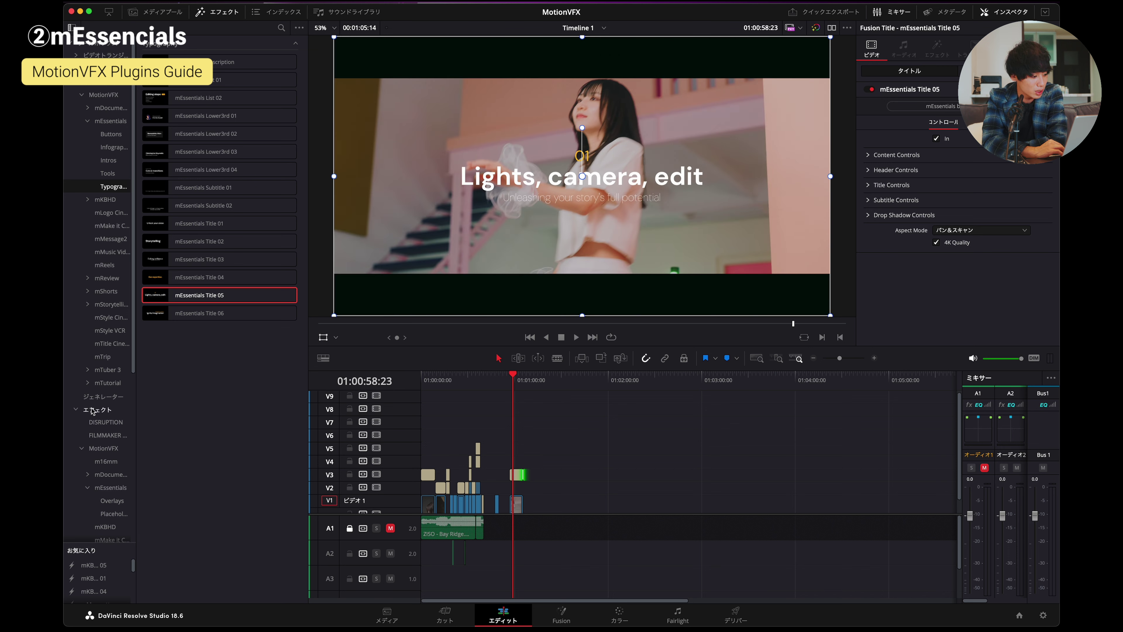
scroll(95, 424, "down", 3)
left_click(103, 423)
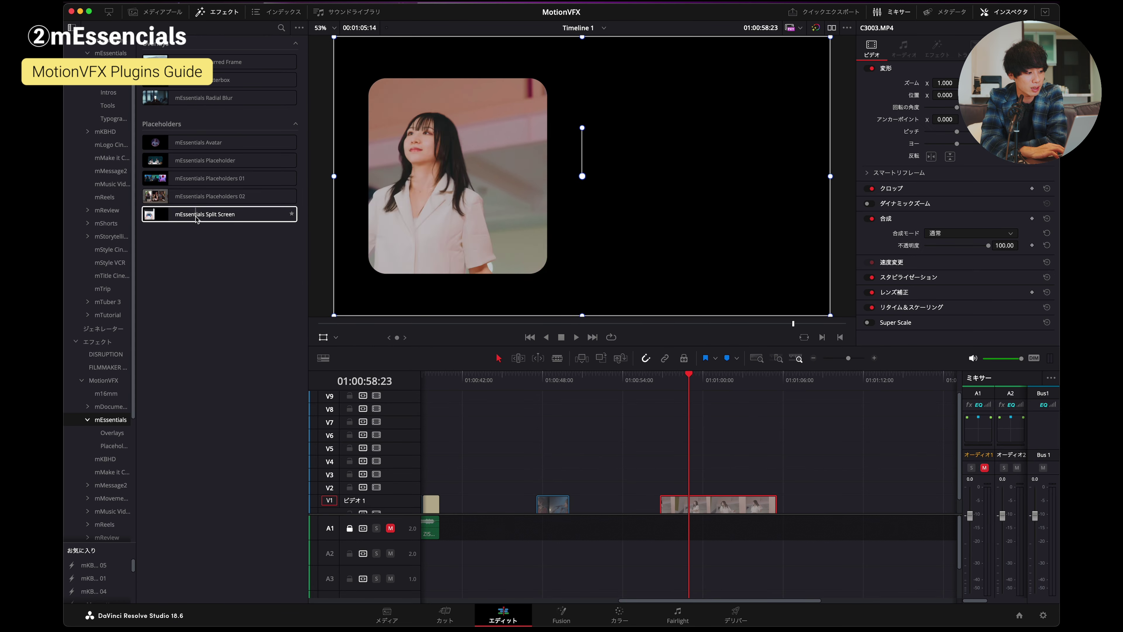
left_click_drag(234, 292, 813, 625)
left_click_drag(630, 448, 710, 499)
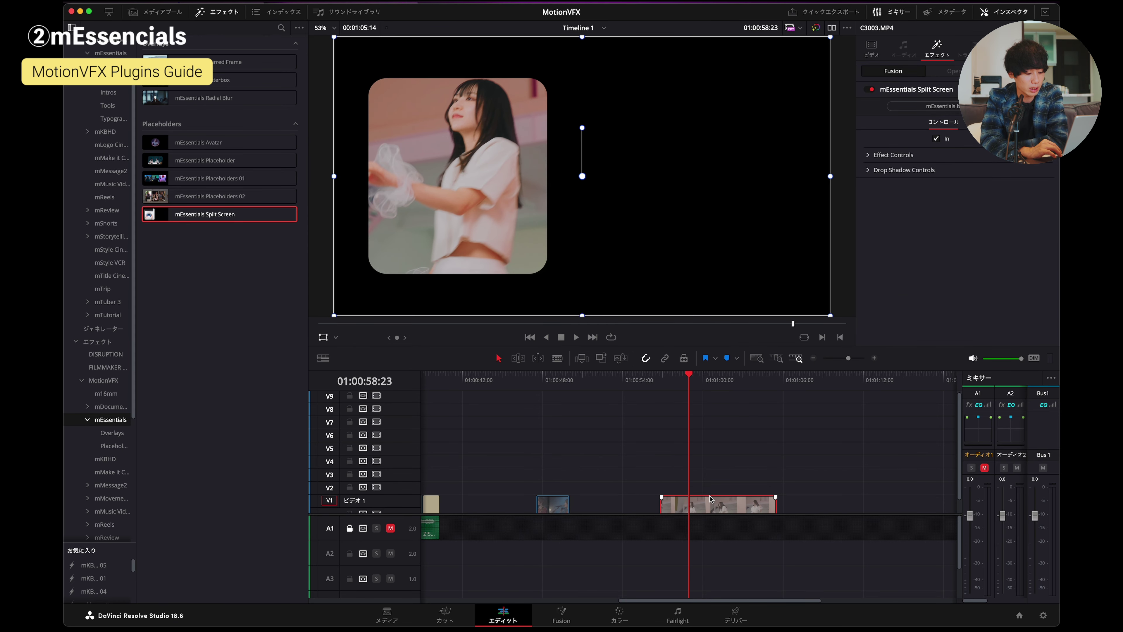
- Move clip C2686.MP4 beneath the split-screen clip C3003.MP4 and play the combined picture
left_click_drag(566, 492, 667, 492)
key("space")
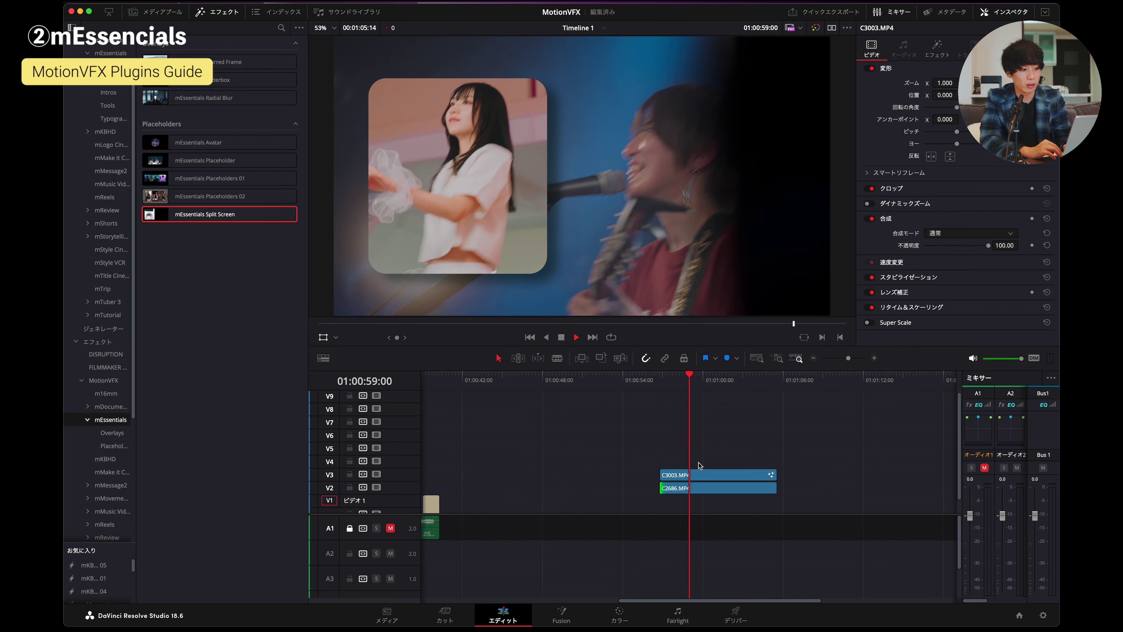
key("space")
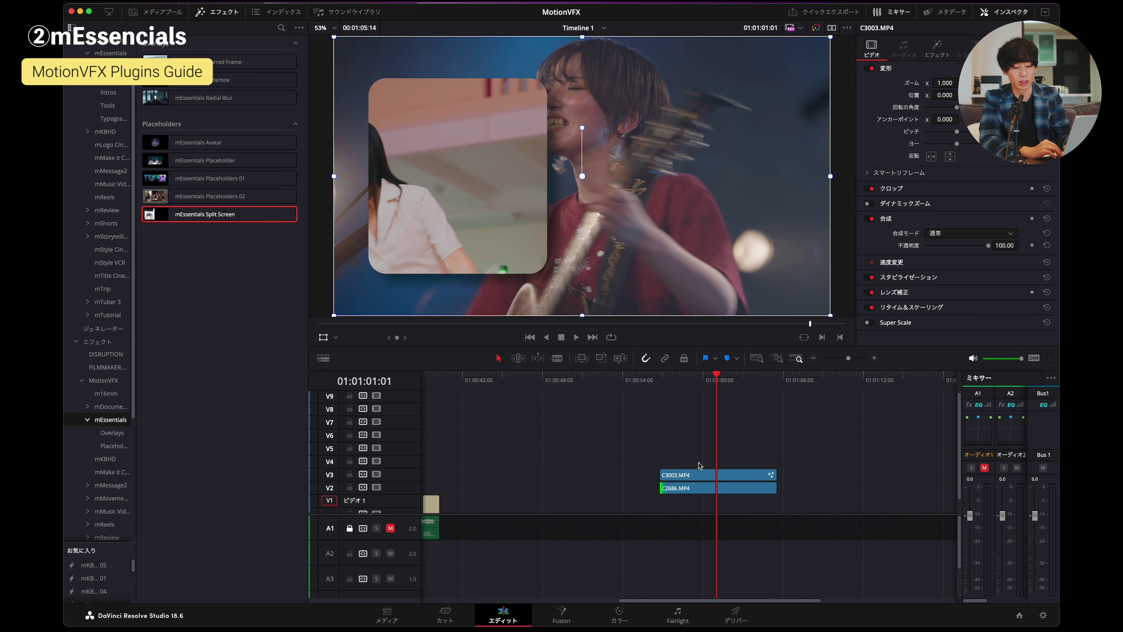
key("space")
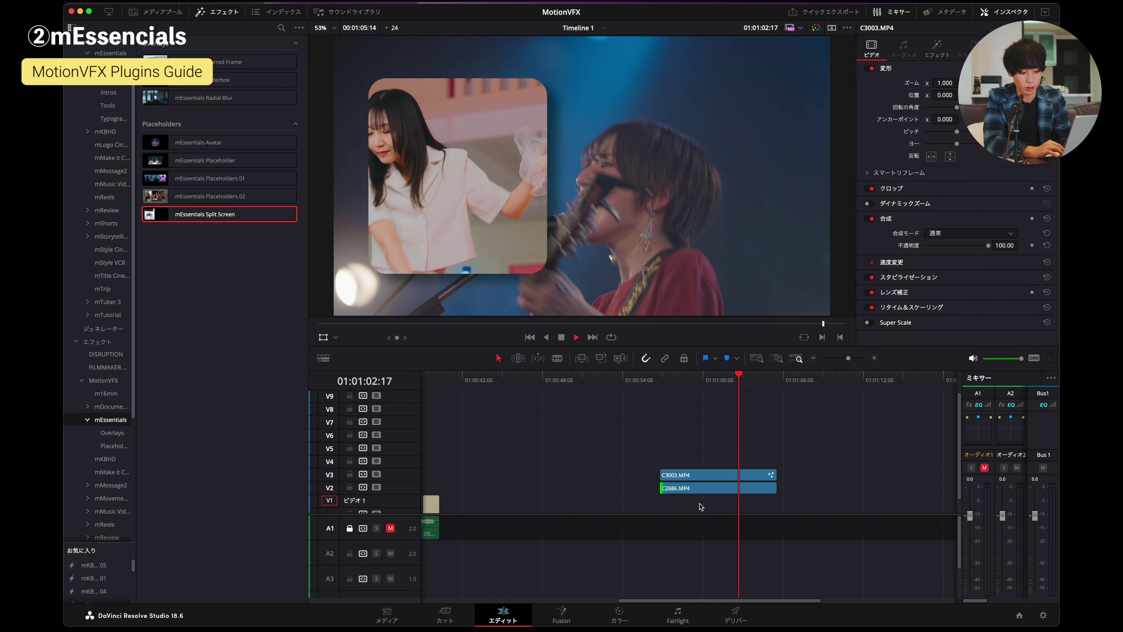
- Delete the split-screen clip C3003.MP4 from above C2686.MP4 and undo the deletion
left_click(698, 475)
key("Delete")
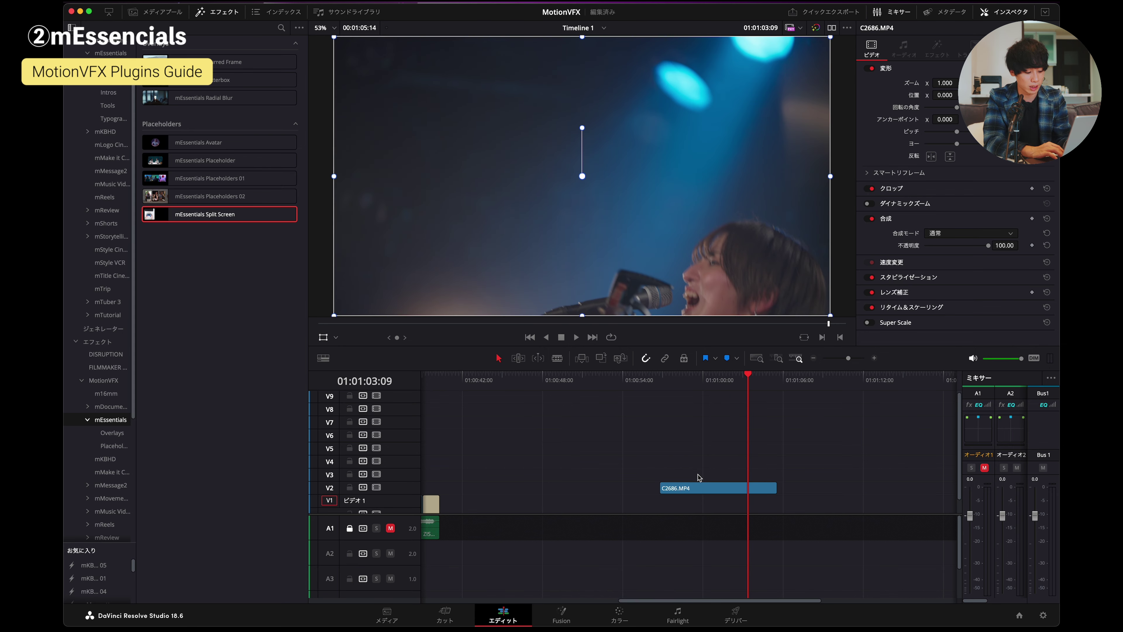
key("ctrl+z")
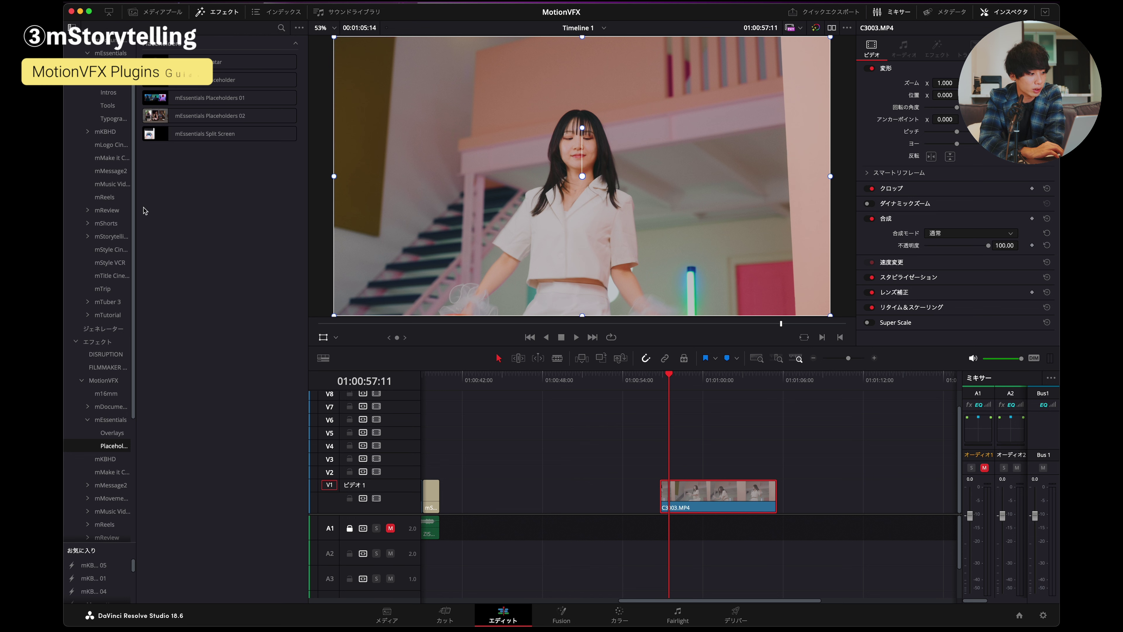
- Add the mStorytelling Credits 01 title on track V2 above C3003.MP4 and preview it from 01:00:56:19
scroll(118, 214, "up", 3)
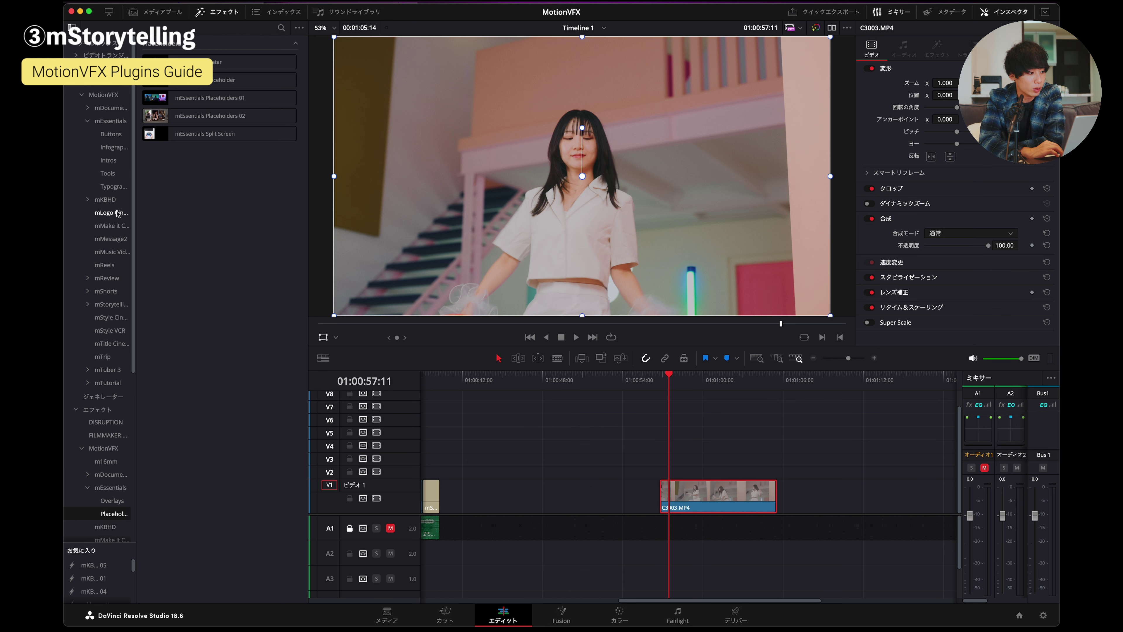
left_click(104, 304)
scroll(194, 173, "up", 7)
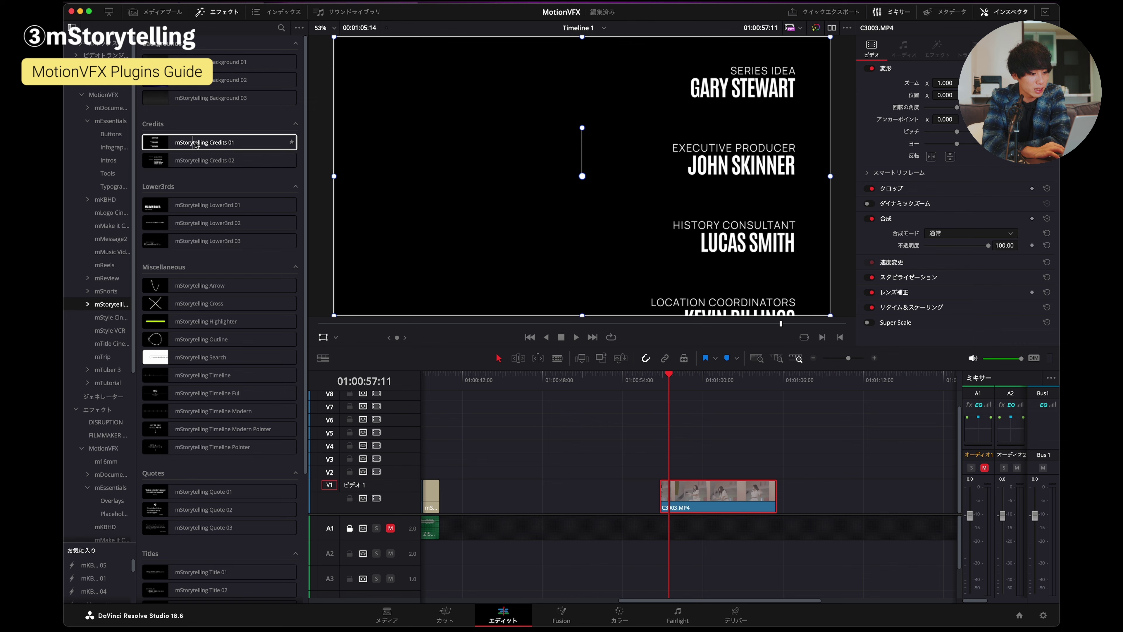
left_click_drag(194, 144, 690, 477)
left_click(660, 379)
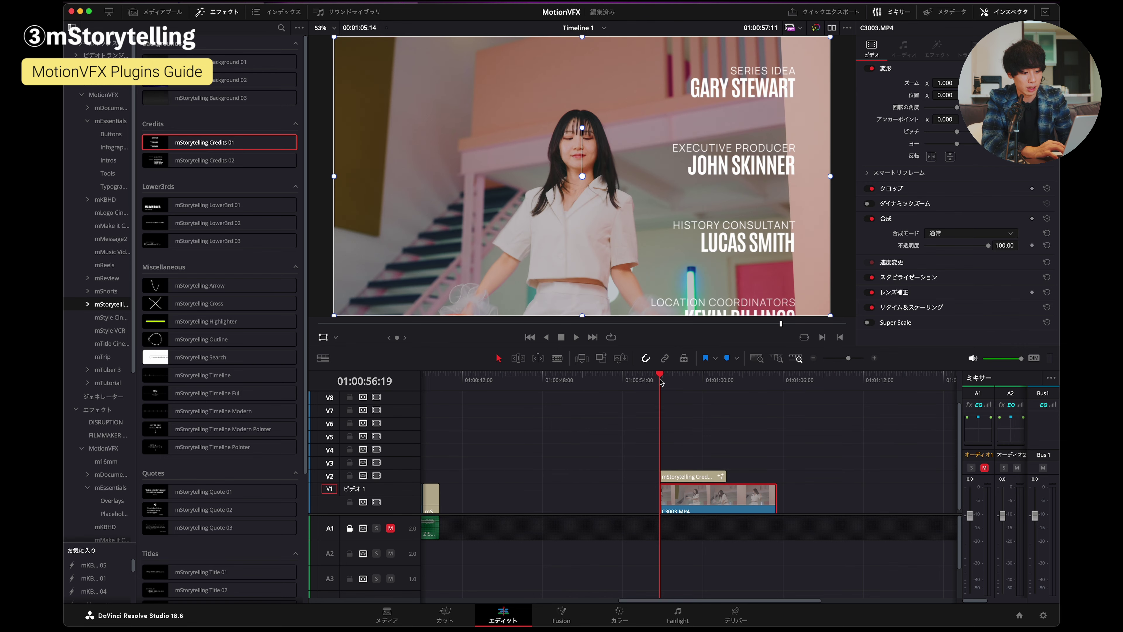
key("space")
key("space")
- Enable 4K Quality for the mStorytelling Credits 01 title, extend it to the end of clip C3003.MP4 and play it
left_click(712, 477)
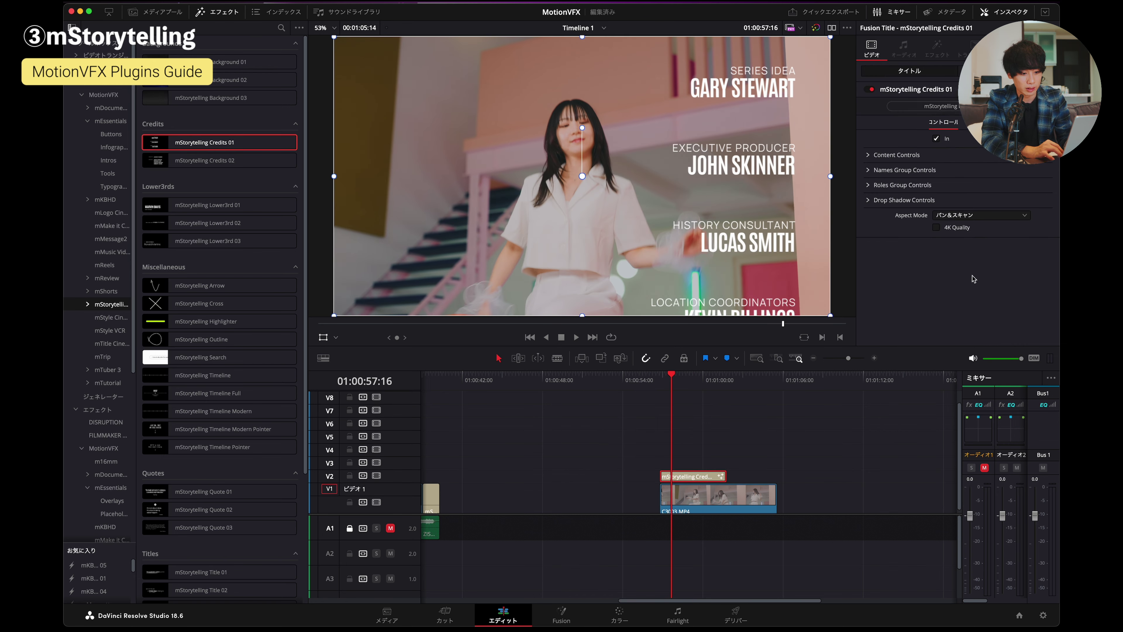
key("space")
left_click_drag(725, 476, 771, 476)
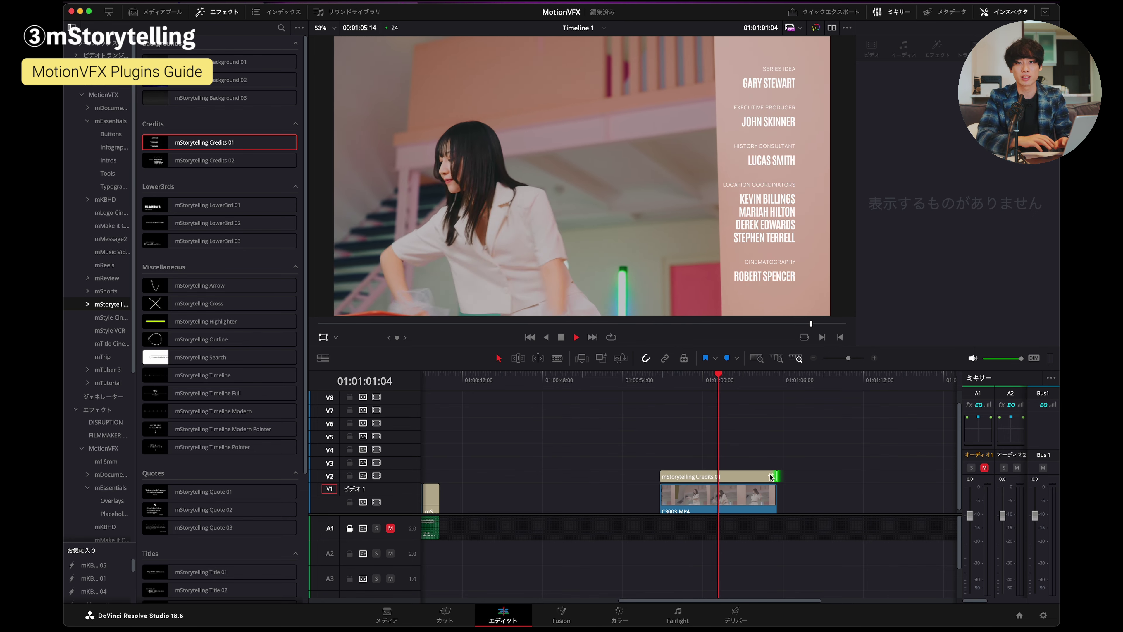
key("space")
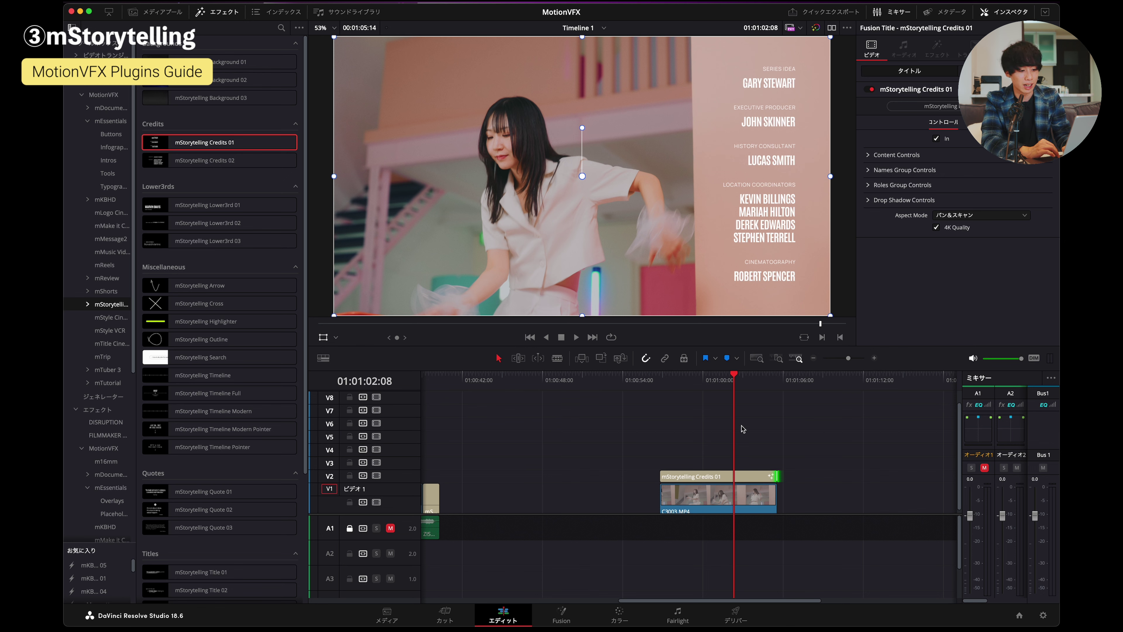
key("space")
key("space")
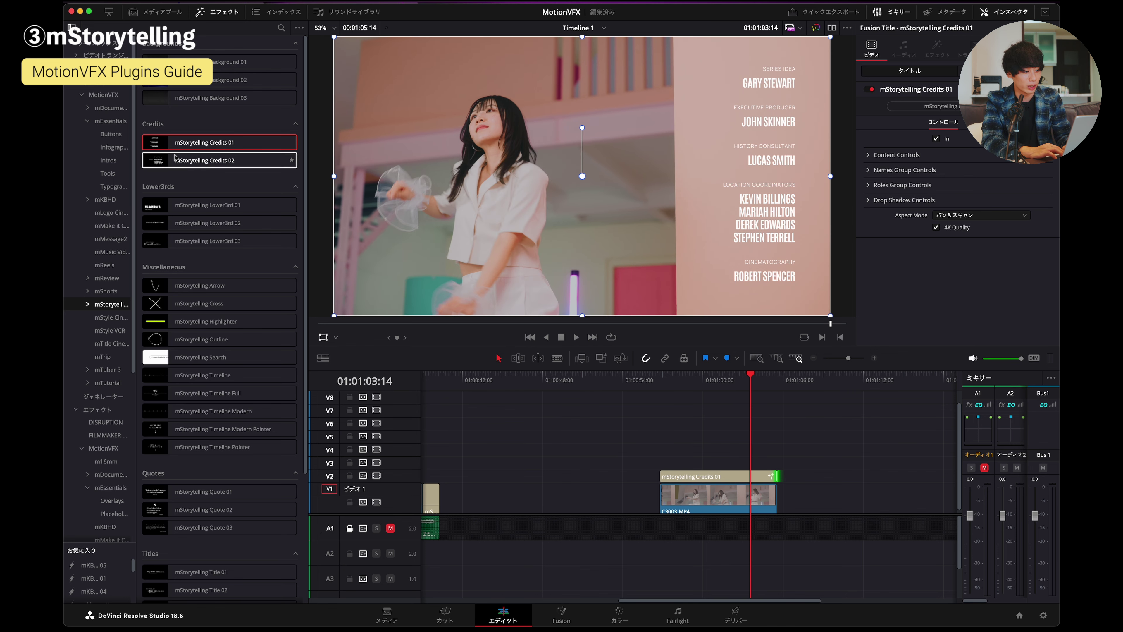
- Add the mStorytelling Credits 02 title on track V3 and remove the Credits 01 title beneath it
left_click_drag(176, 157, 662, 461)
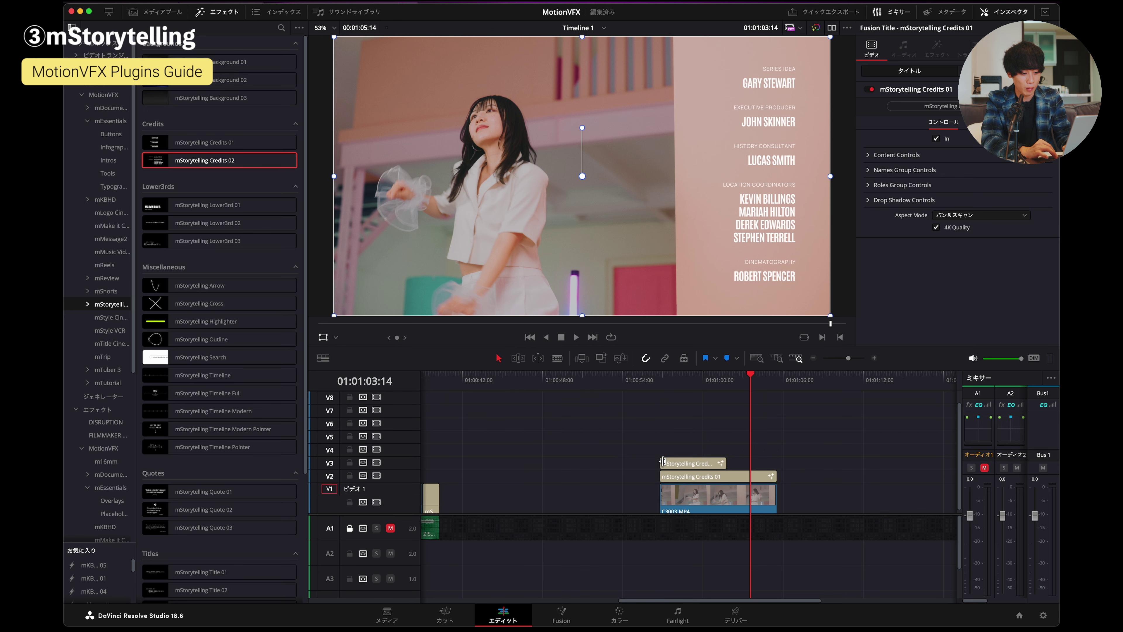
left_click(684, 480)
key("Delete")
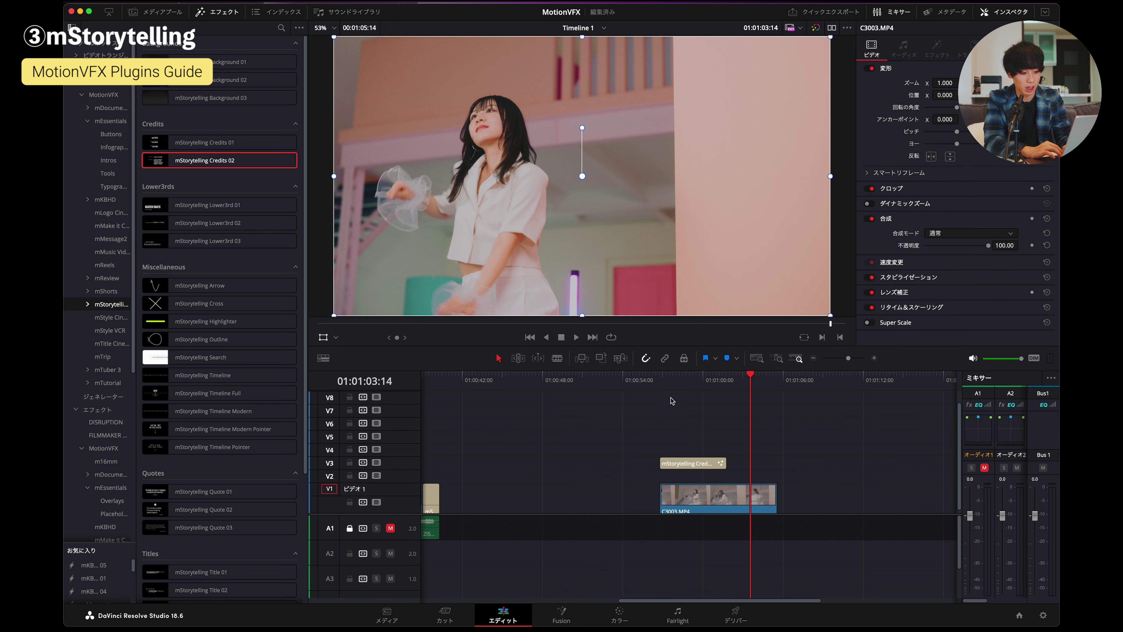
left_click(672, 400)
left_click(683, 463)
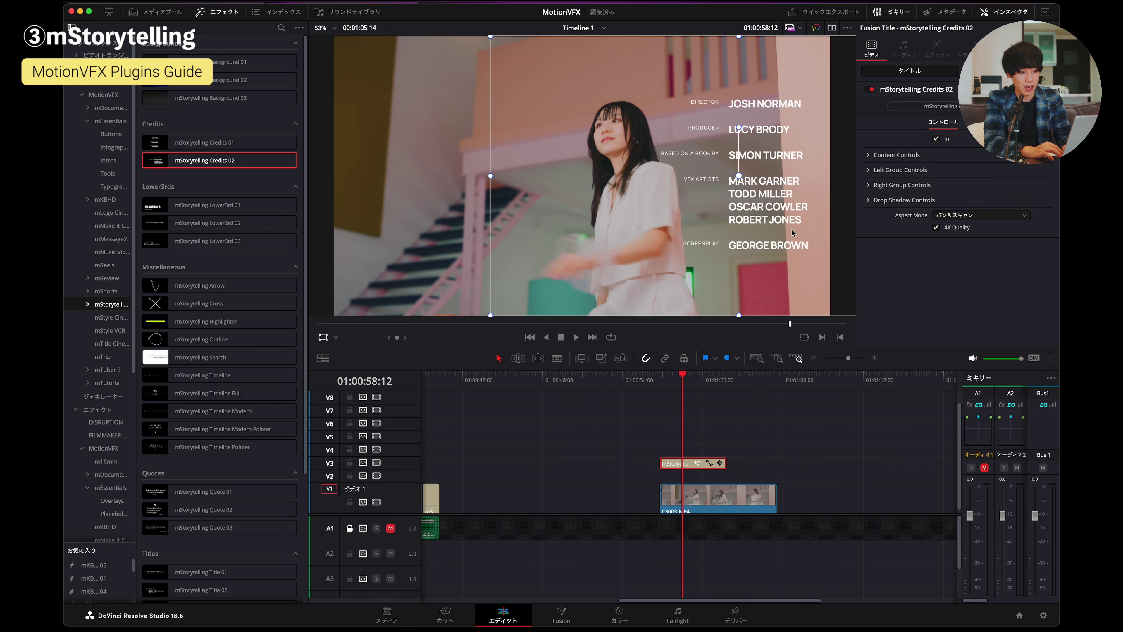
- Extend the mStorytelling Credits 02 title to the end of clip C3003.MP4 and play it from the clip's start
key("space")
left_click_drag(725, 464, 778, 461)
left_click(660, 382)
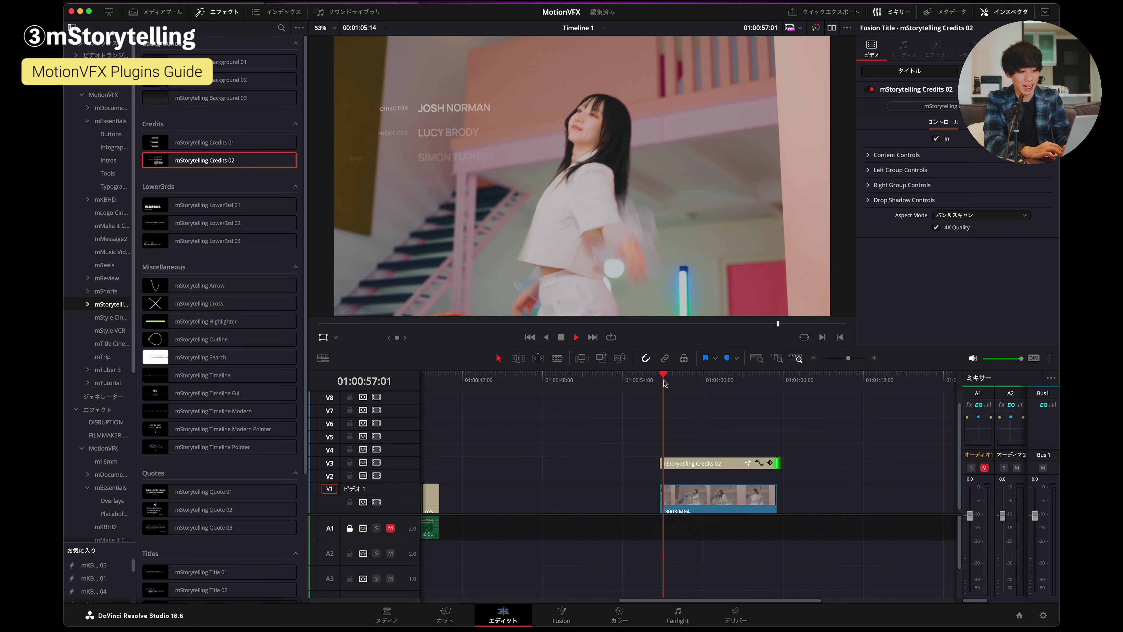
key("space")
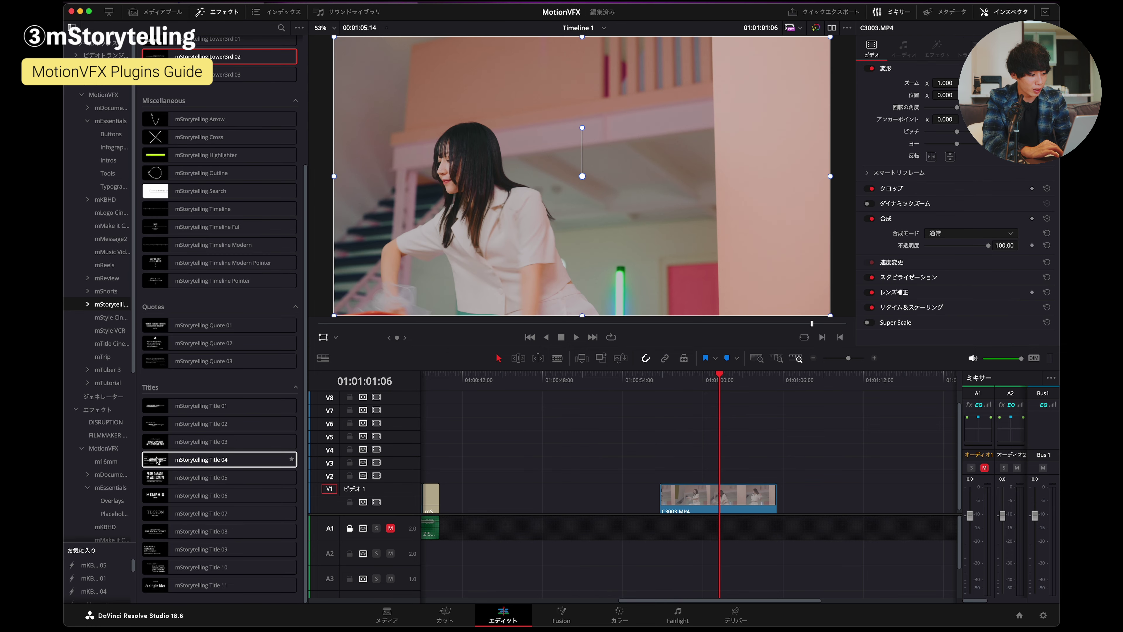
- Add the mStorytelling Title 04 title on track V2 above C3003.MP4, lengthened to cover the whole clip with 4K Quality enabled
left_click_drag(157, 460, 692, 482)
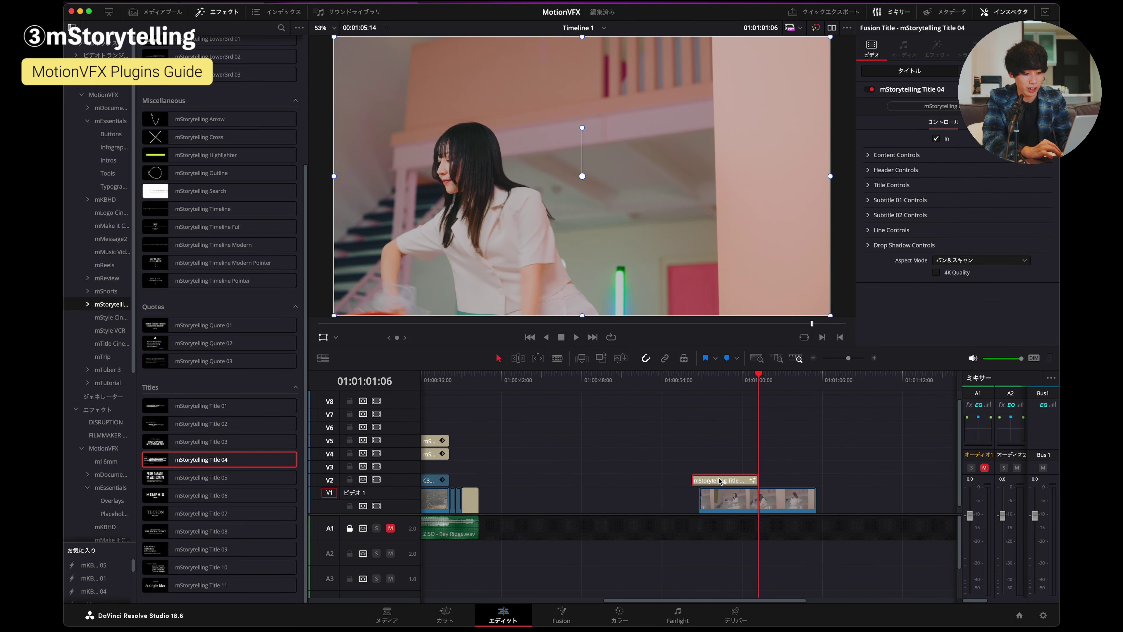
left_click(698, 388)
key("space")
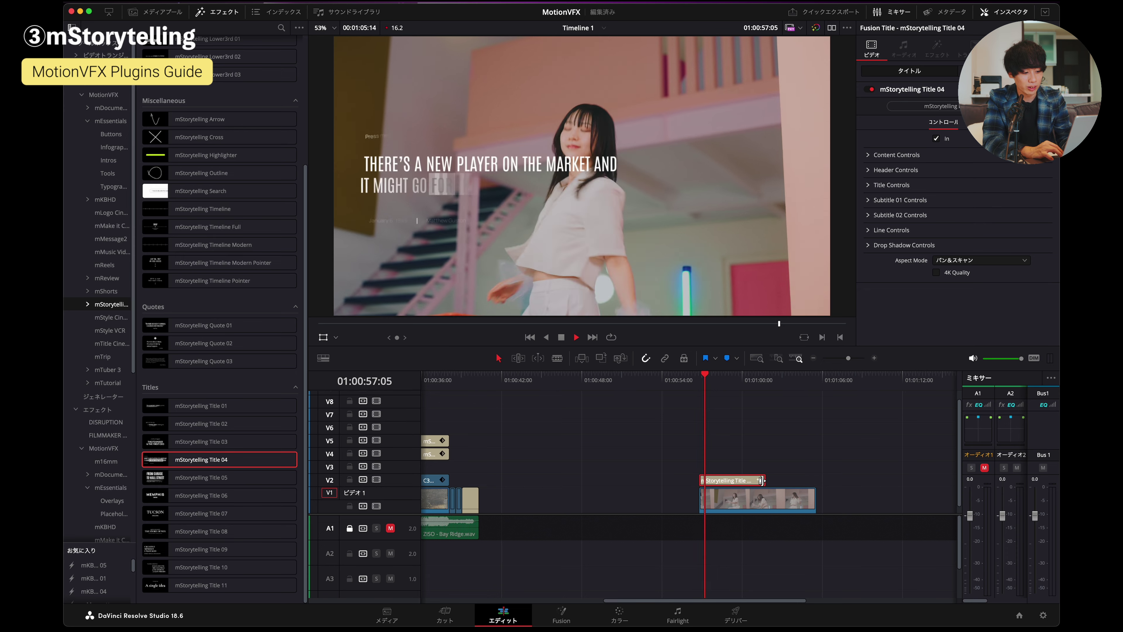
left_click_drag(764, 481, 814, 484)
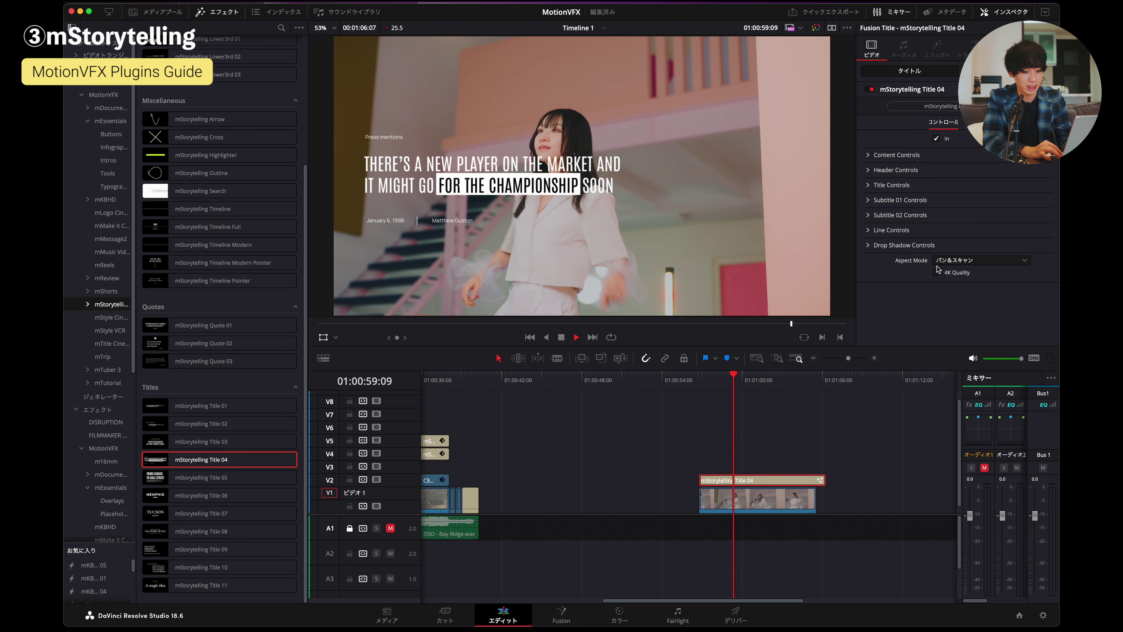
key("space")
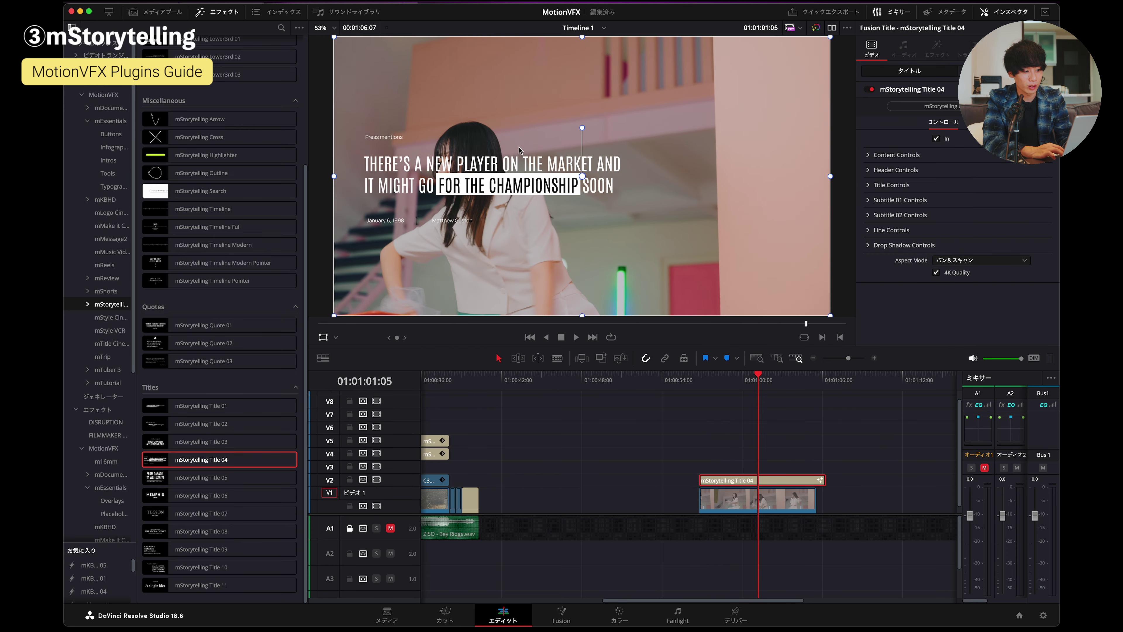
- Move the Title 04 text to the right half of the picture and play it briefly
left_click_drag(507, 149, 690, 150)
key("space")
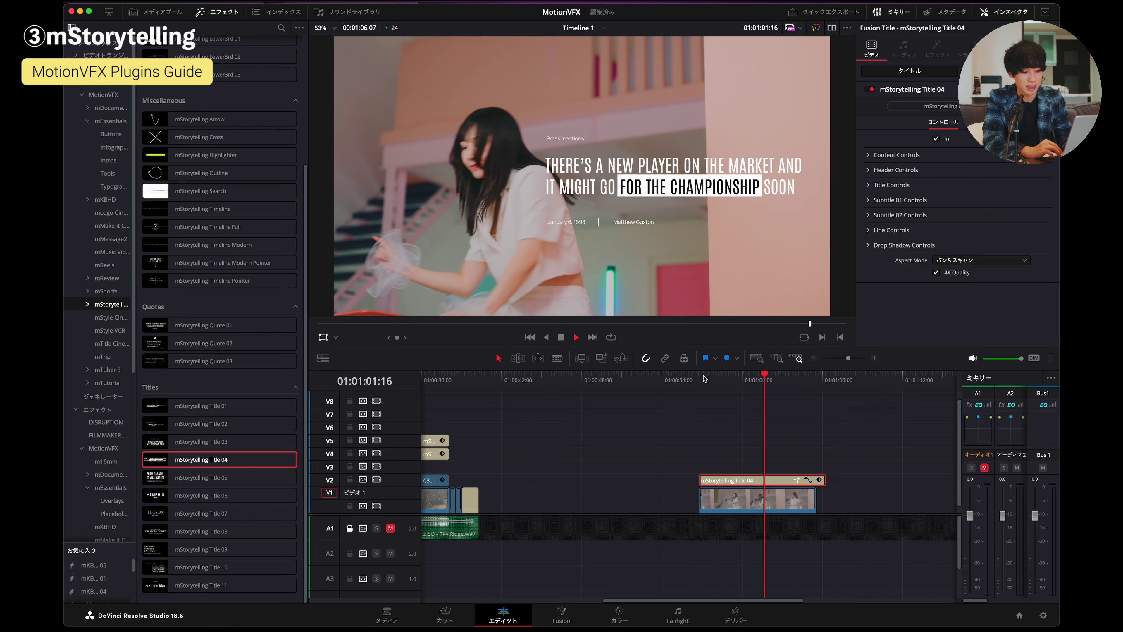
key("space")
- Play the earlier timeline section with the customized Title 04 and stop at 01:00:34:14
scroll(725, 460, "left", 10)
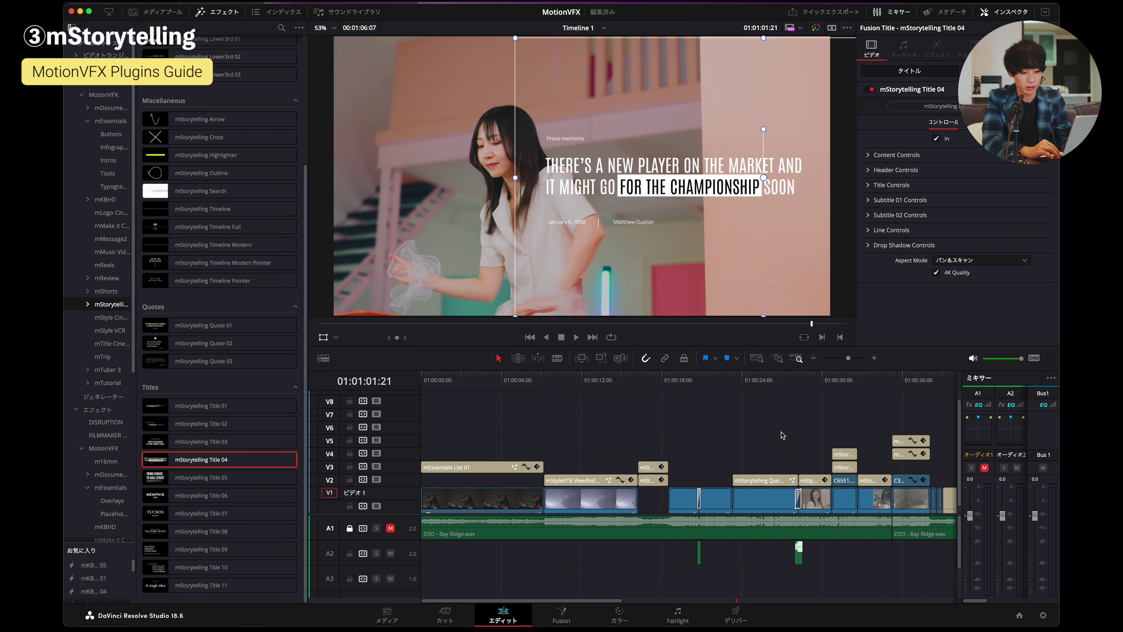
scroll(755, 436, "right", 1)
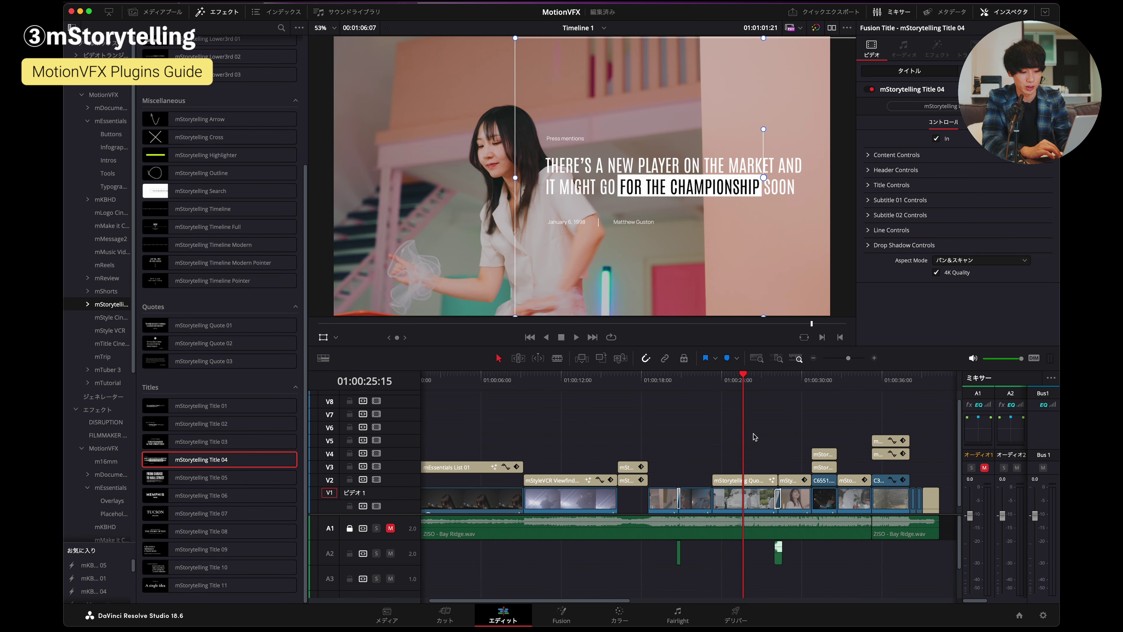
left_click(840, 380)
key("space")
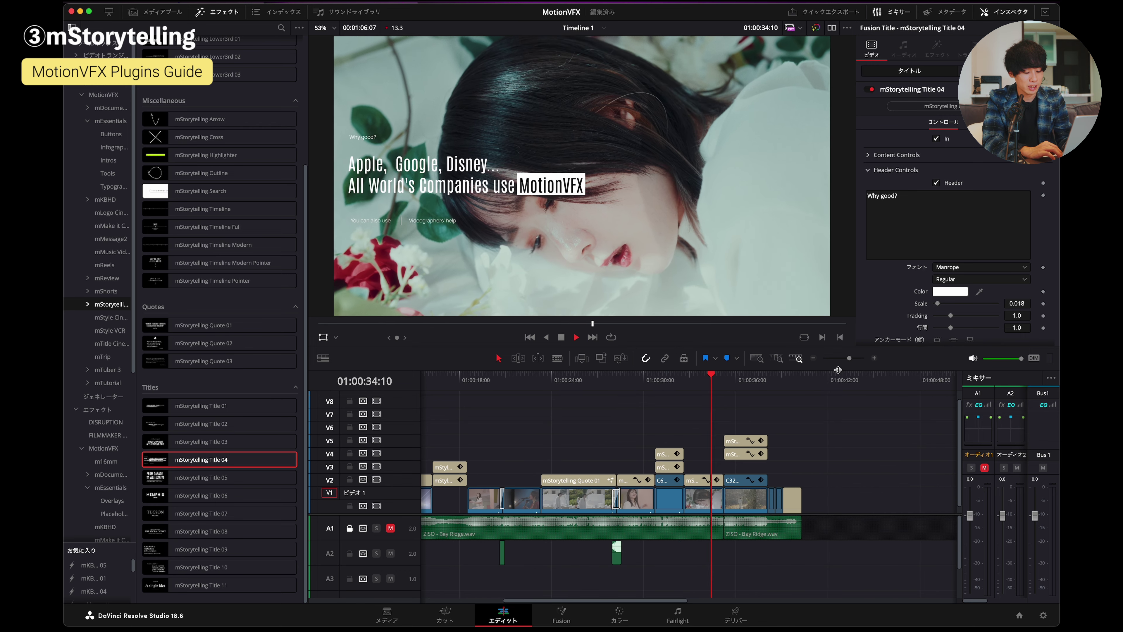
key("space")
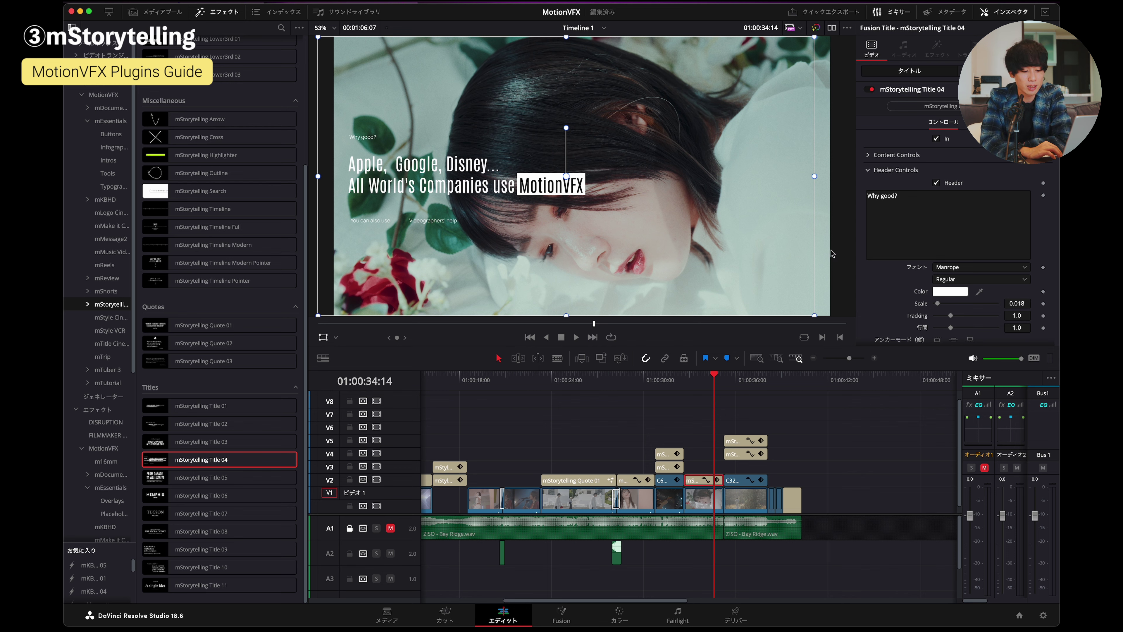
- Try adjusting the Write On start and end range for the highlighted word "MotionVFX" in the title
scroll(881, 316, "down", 5)
scroll(881, 316, "up", 3)
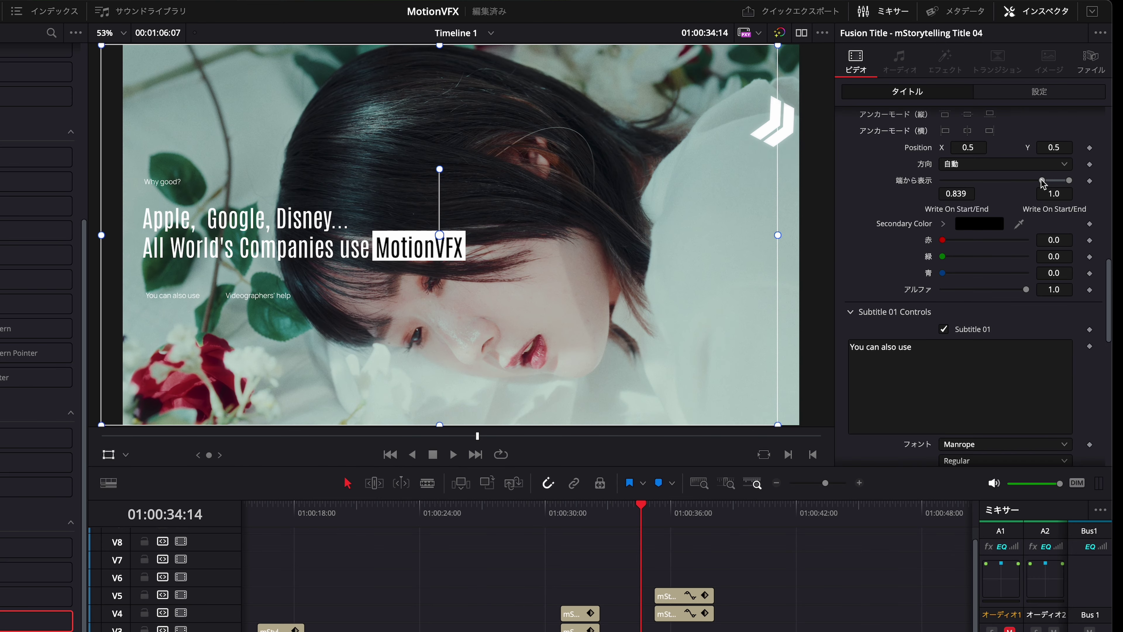
left_click_drag(1012, 135, 976, 139)
left_click_drag(997, 183, 1070, 185)
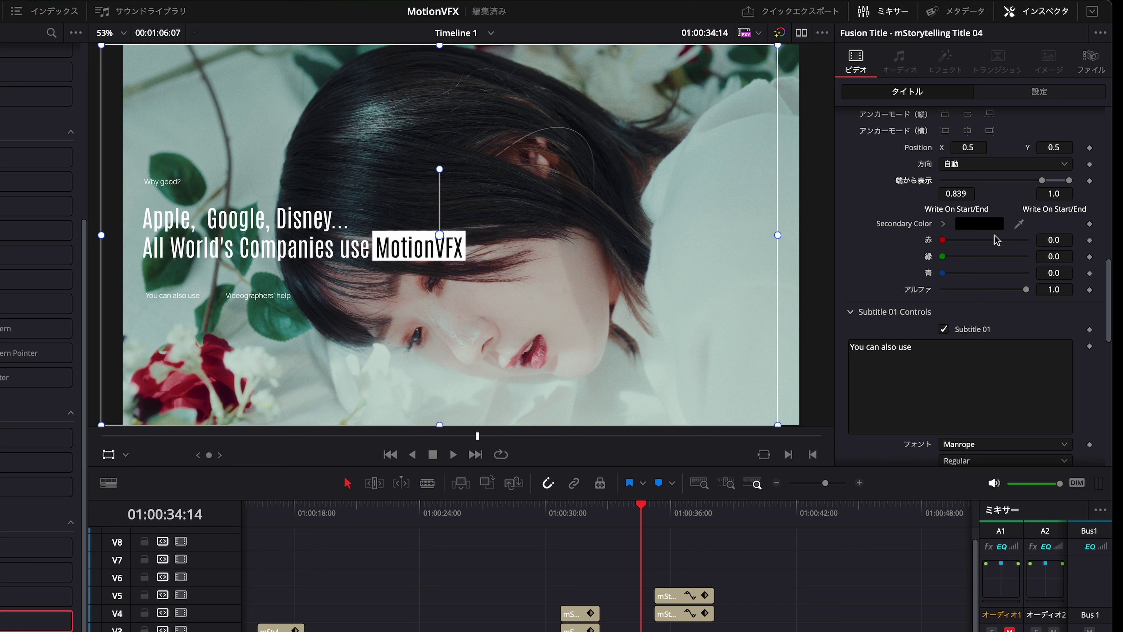
- Set the title's Secondary Color for the highlighted word to magenta, with red 0.952941, green 0.0 and blue 1.0
left_click(981, 224)
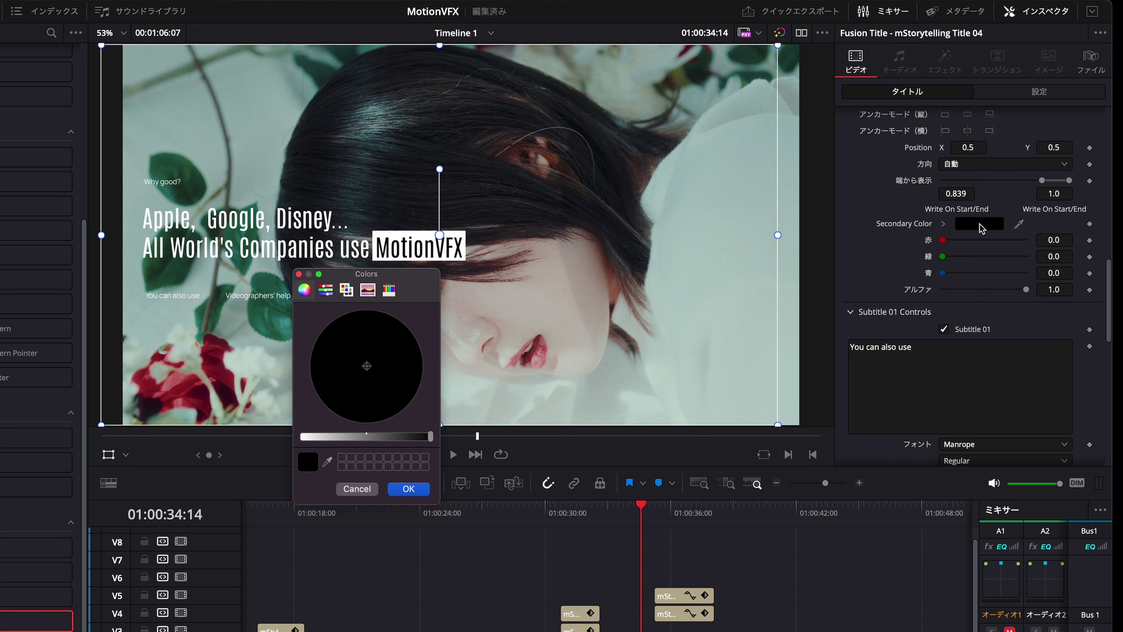
left_click_drag(416, 441, 81, 444)
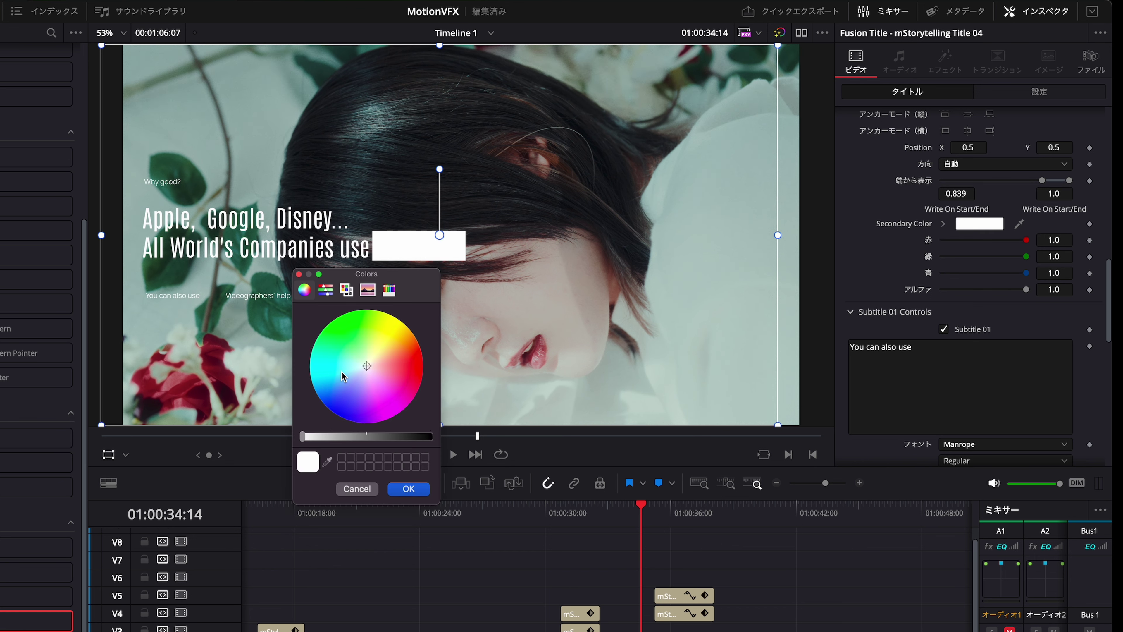
left_click_drag(366, 365, 393, 315)
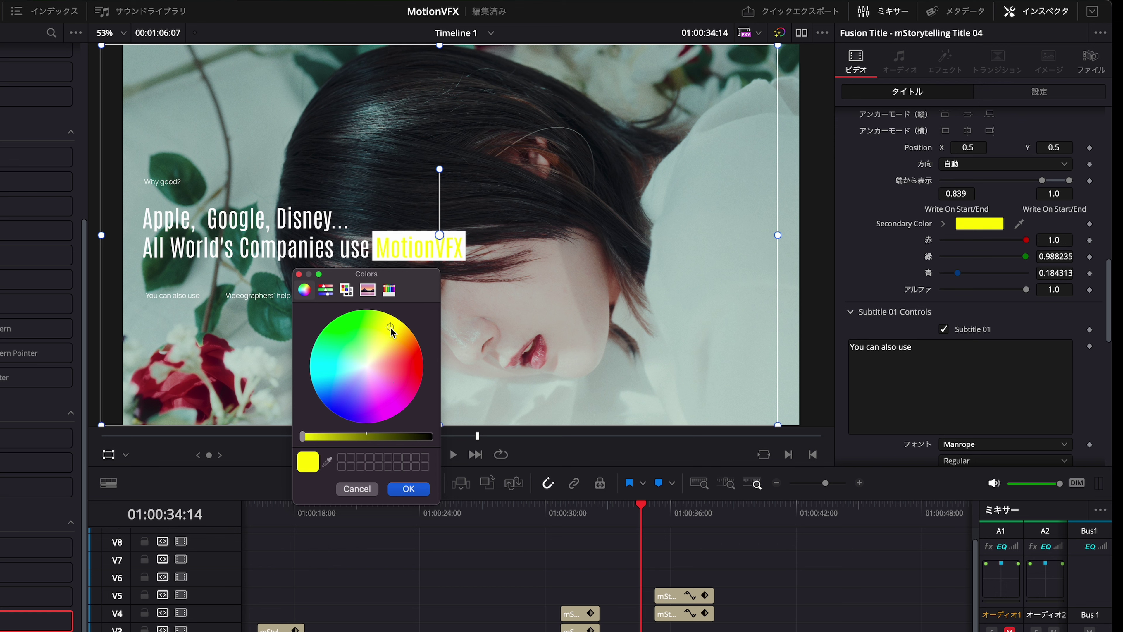
left_click(416, 380)
mouse_move(418, 384)
left_mouse_down()
mouse_move(421, 398)
mouse_move(396, 418)
mouse_move(323, 367)
mouse_move(356, 326)
mouse_move(371, 326)
mouse_move(395, 450)
mouse_move(410, 451)
left_mouse_up()
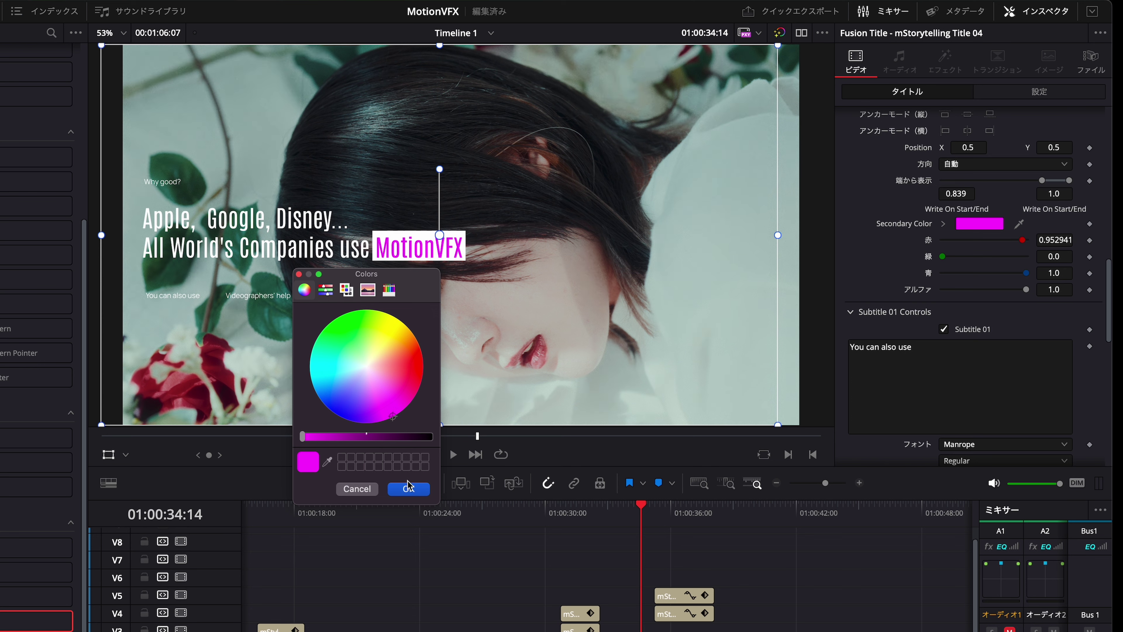
left_click(414, 492)
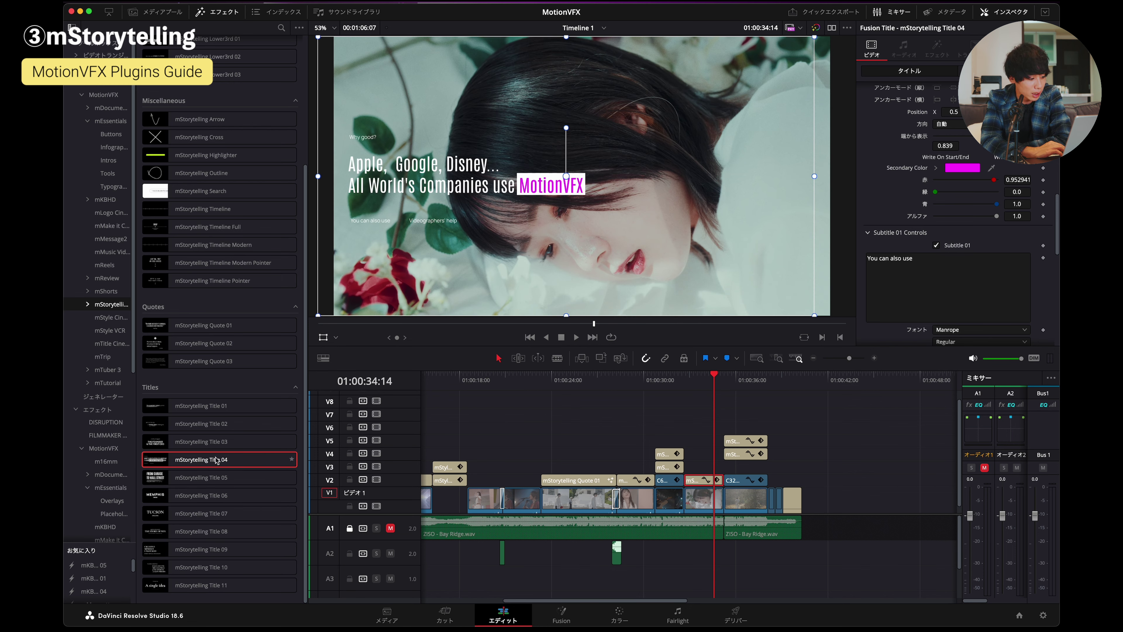
- Apply the mStorytelling Multiple Zoom-Ins movement effect to clip C3003.MP4 and play it from 01:00:56:19
scroll(114, 503, "down", 5)
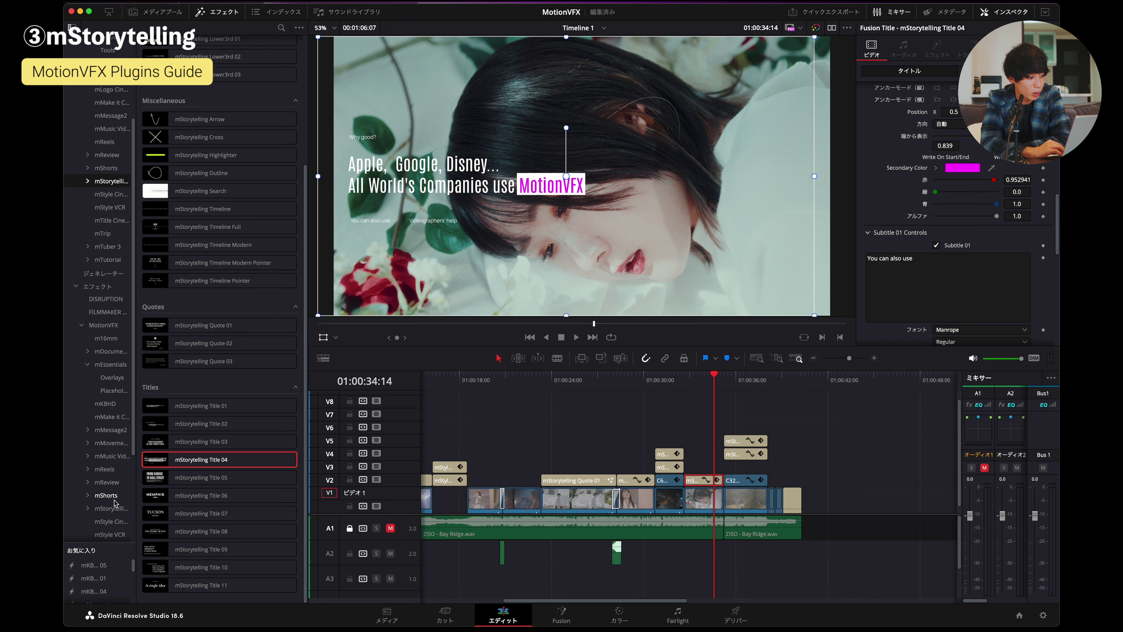
scroll(105, 488, "down", 1)
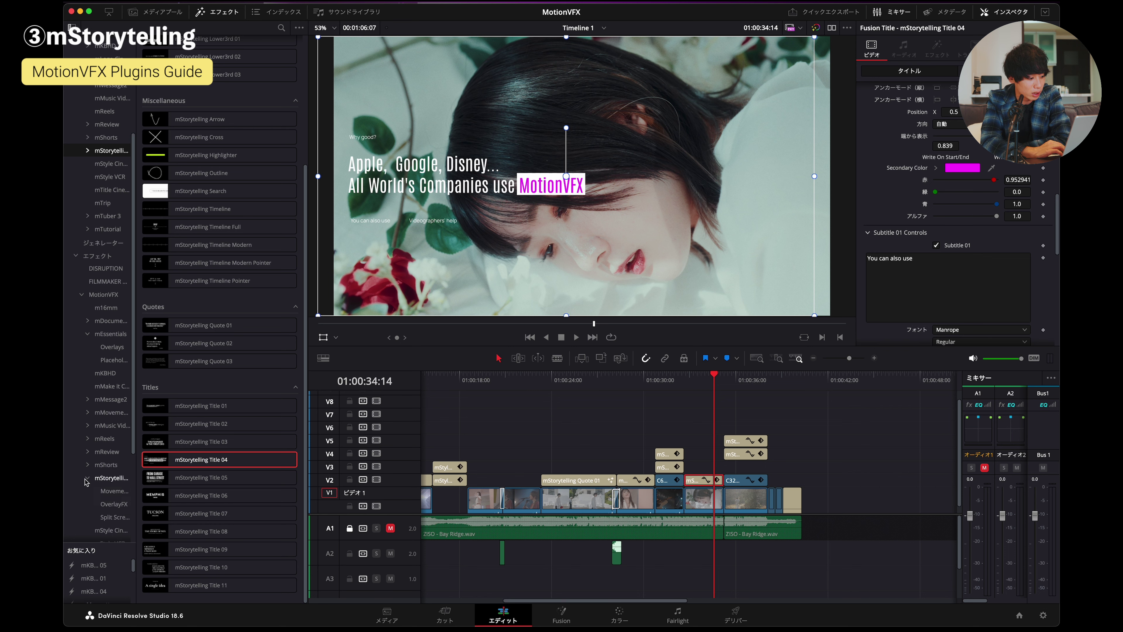
scroll(109, 495, "down", 5)
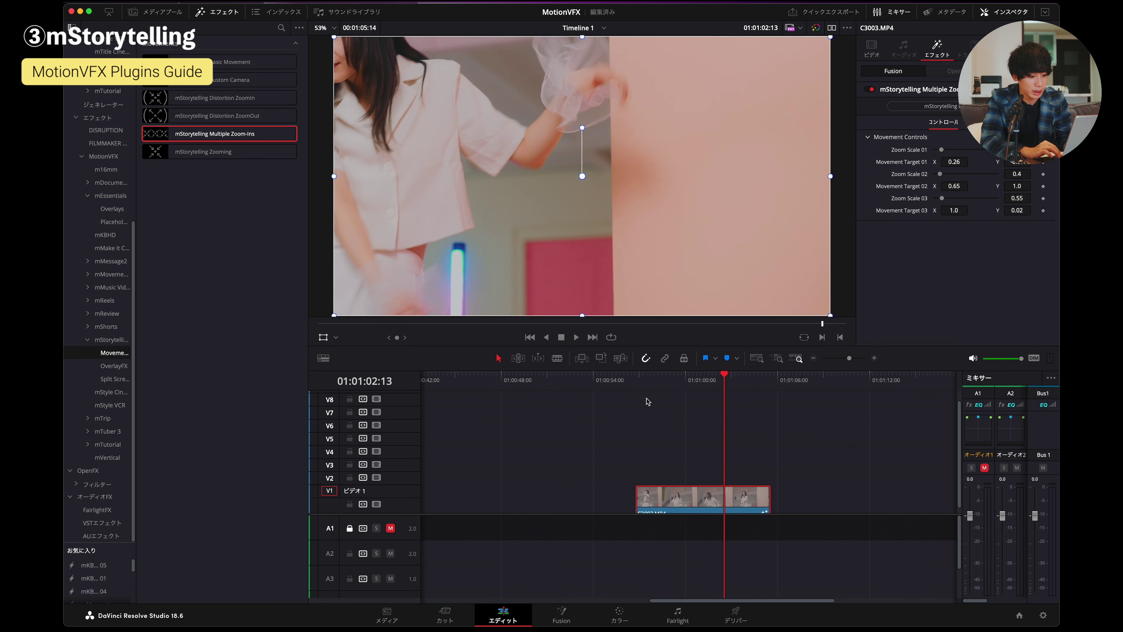
left_click(639, 382)
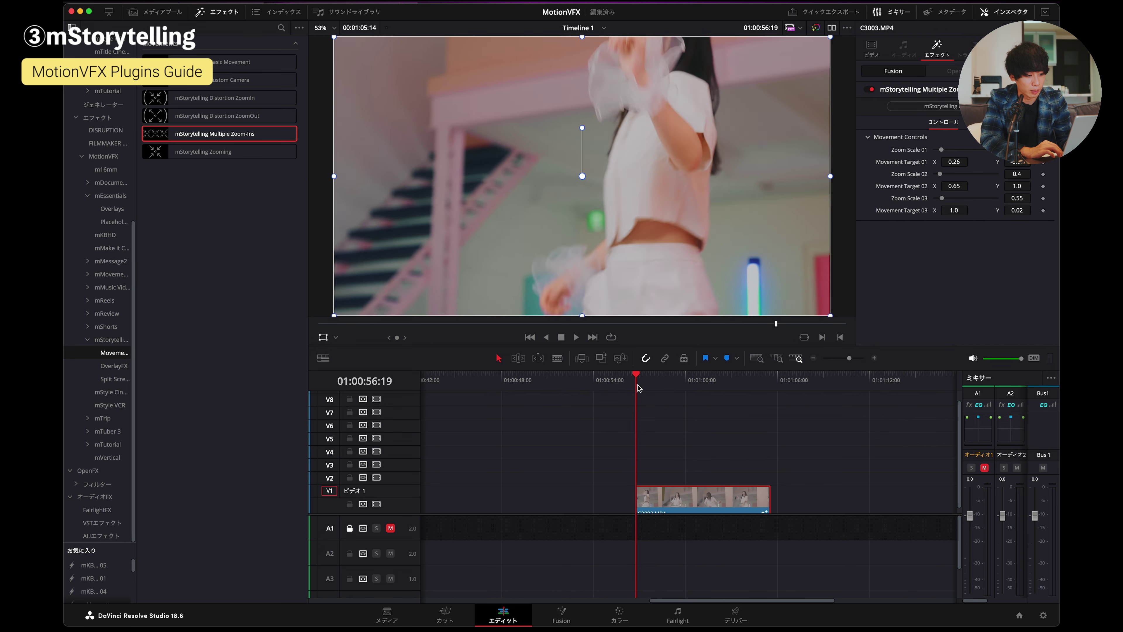
key("space")
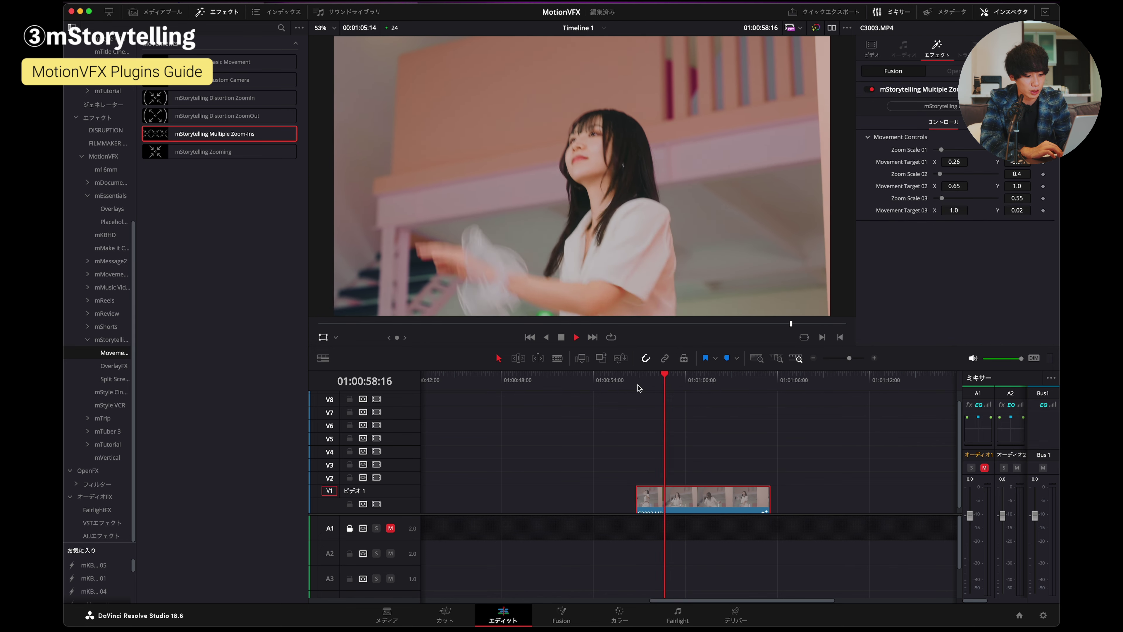
key("space")
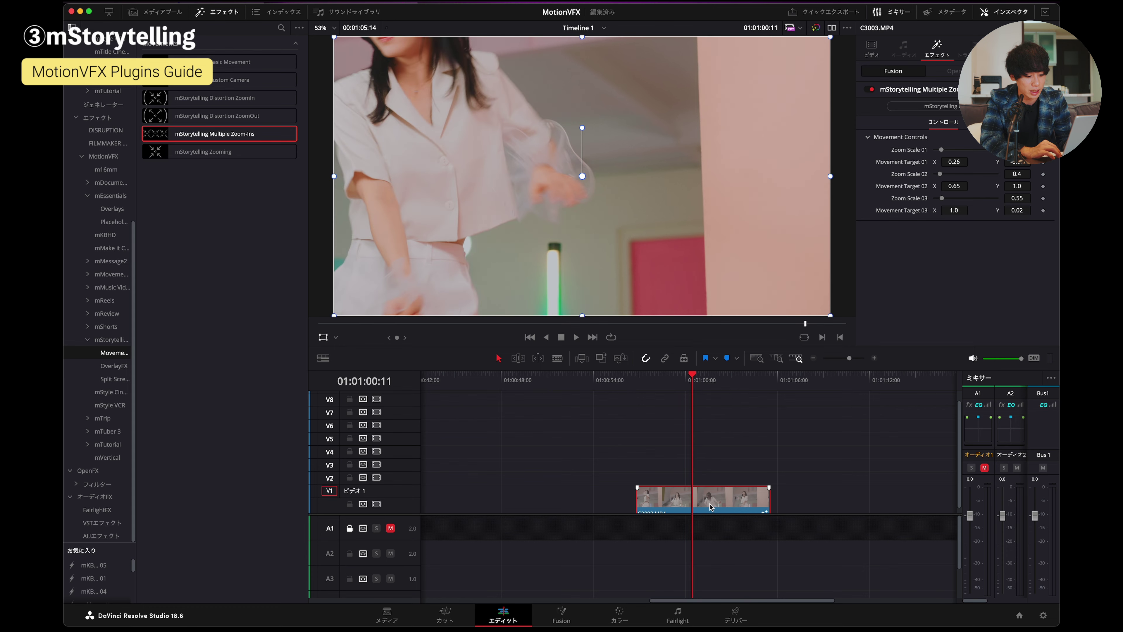
- Remove the Multiple Zoom-Ins effect from C3003.MP4 and split the clip at 01:00:57:21 and 01:00:59:17
left_click(736, 496)
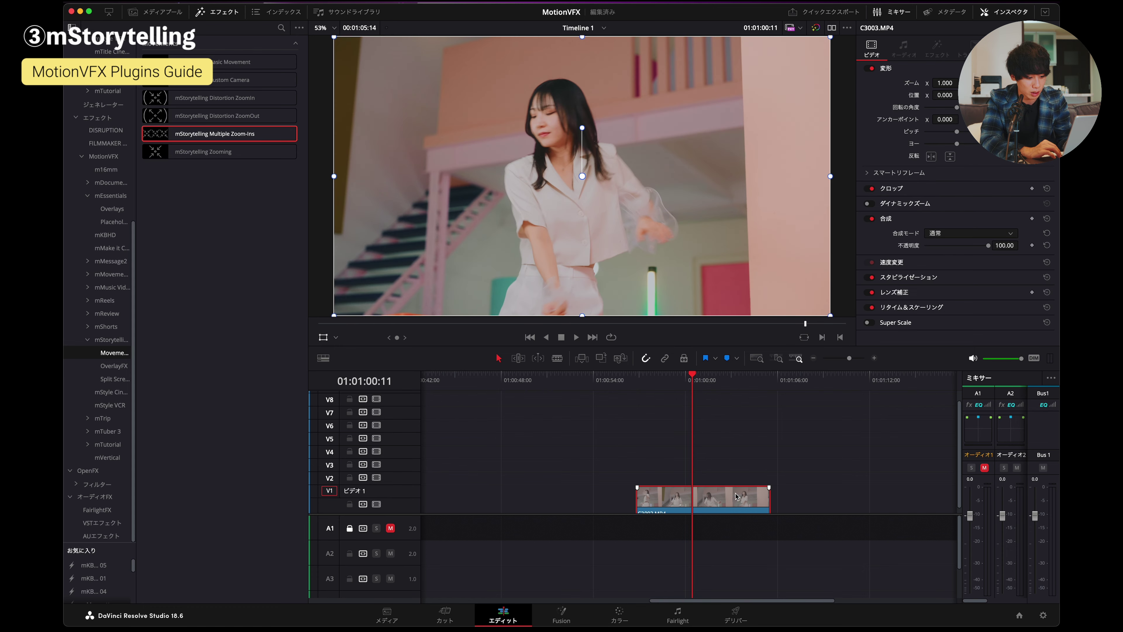
key("slash")
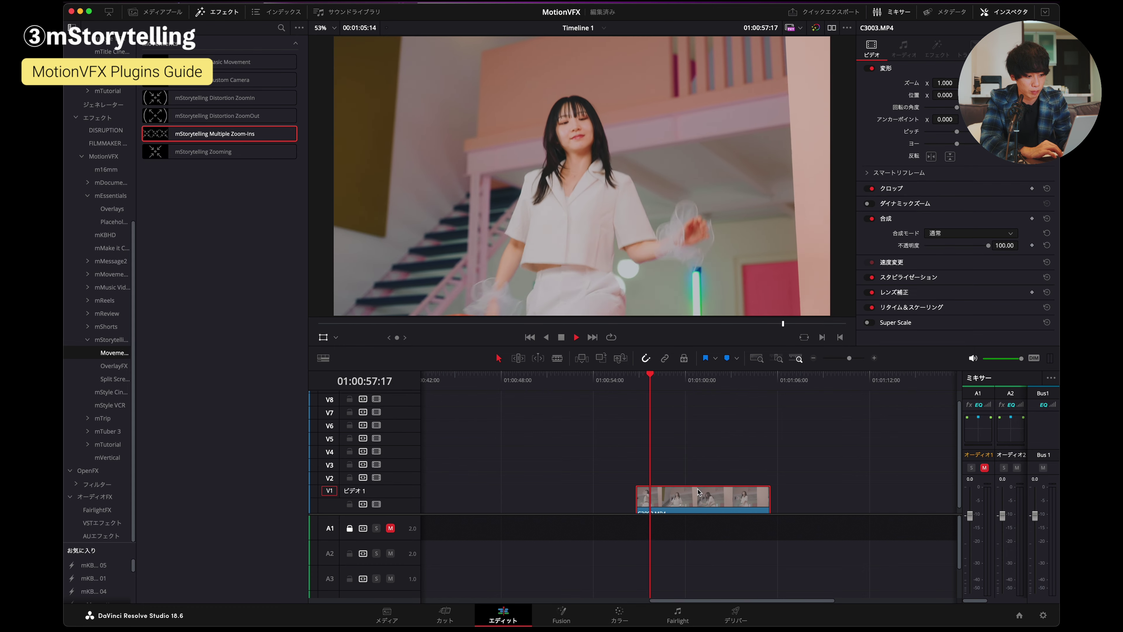
key("super+b")
key("space")
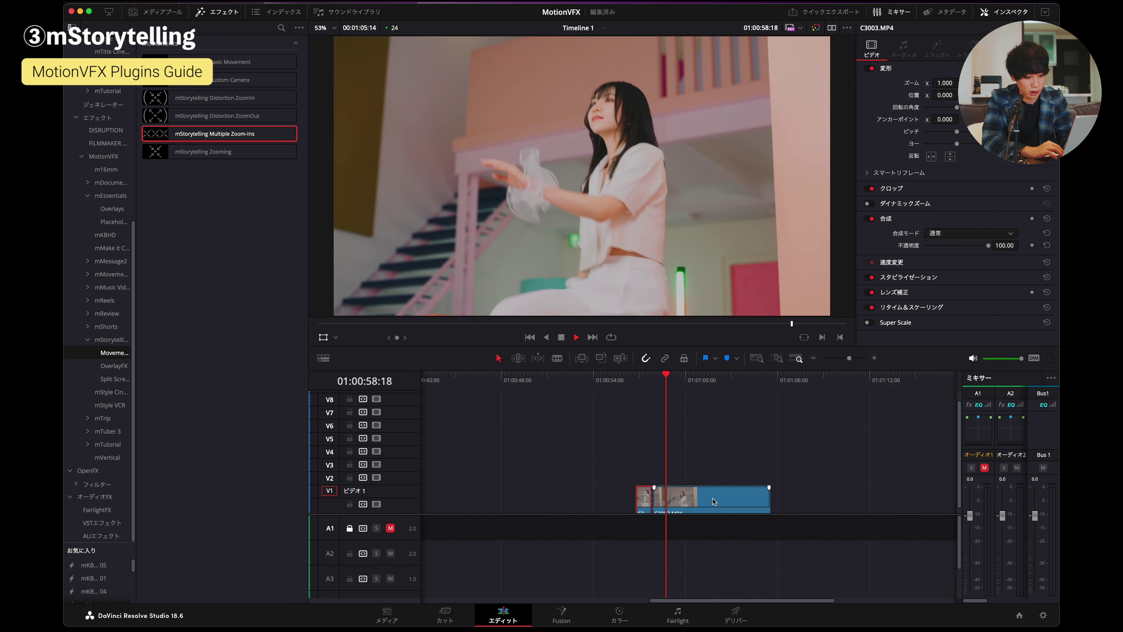
key("space")
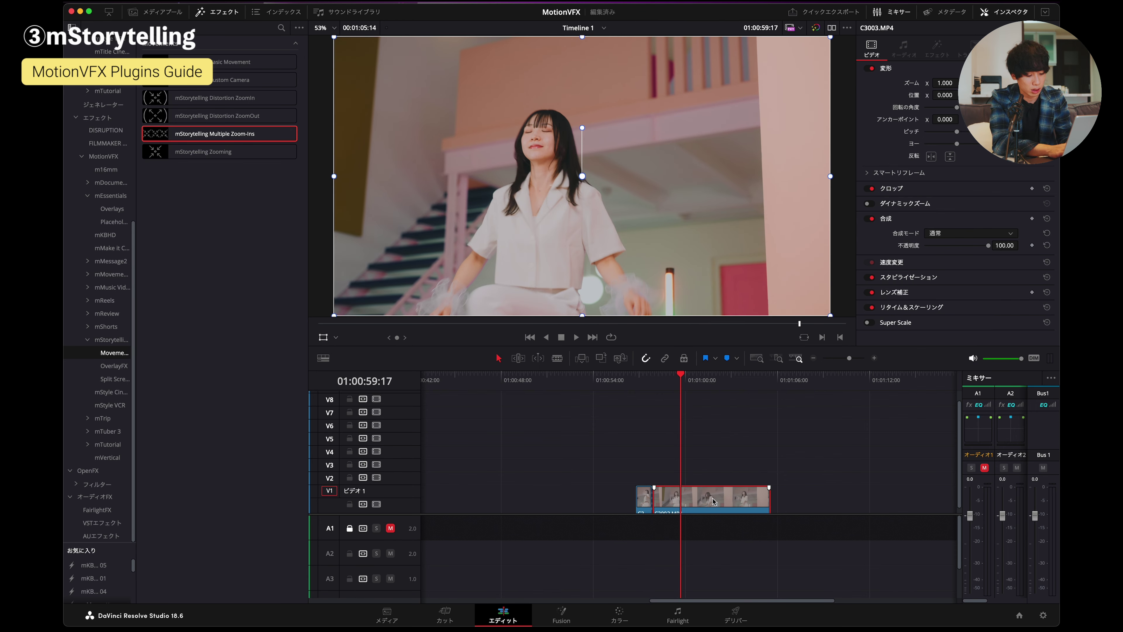
key("Up")
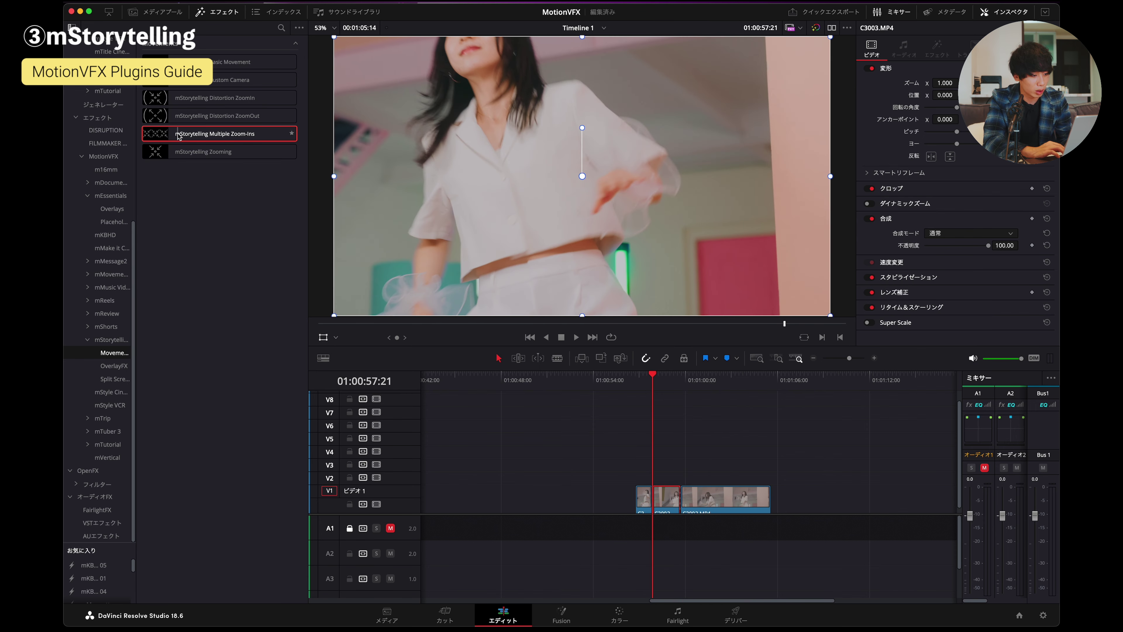
- Apply the mStorytelling Multiple Zoom-Ins effect to the middle segment of C3003.MP4 and play across it
left_click_drag(235, 134, 666, 500)
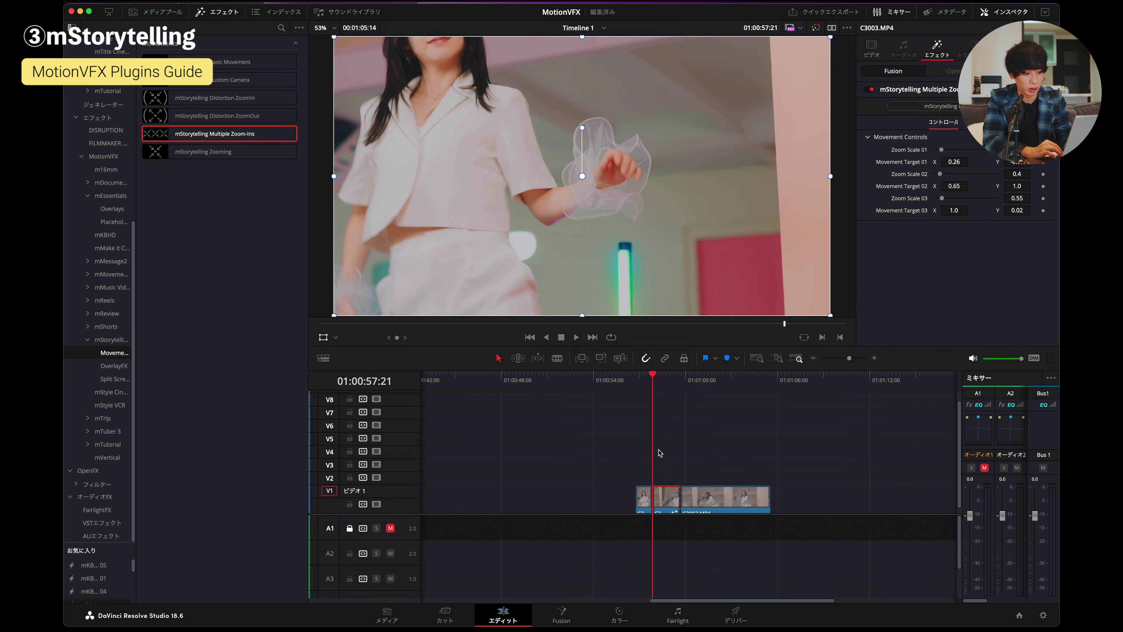
left_click(628, 376)
key("space")
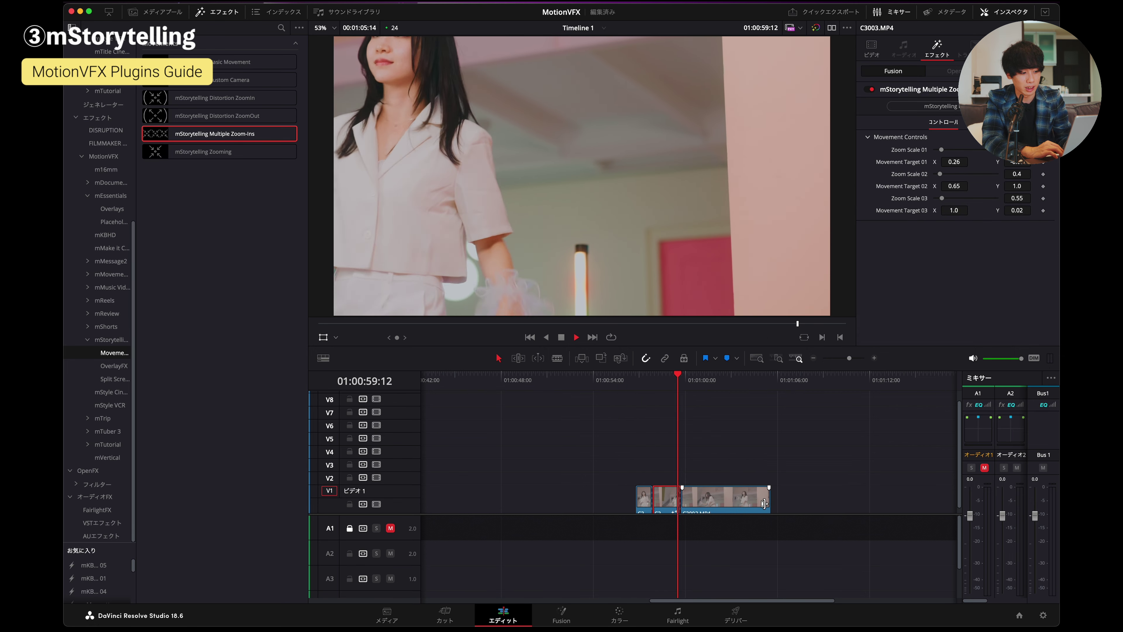
key("space")
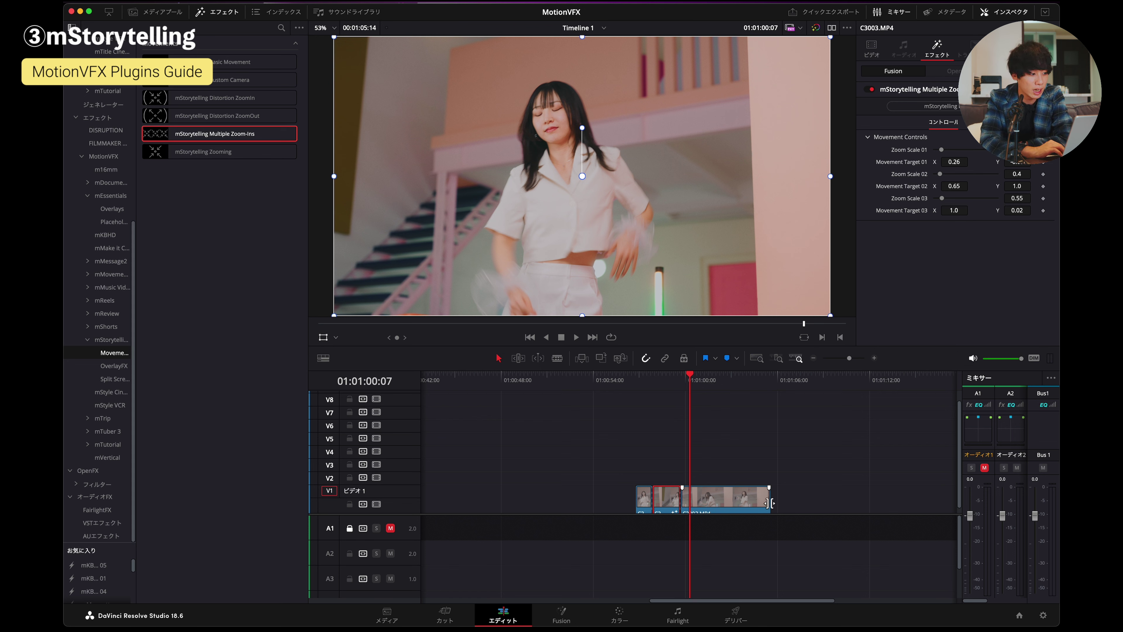
- Undo the Multiple Zoom-Ins effect on the middle segment and both splits of C3003.MP4
key("super+z")
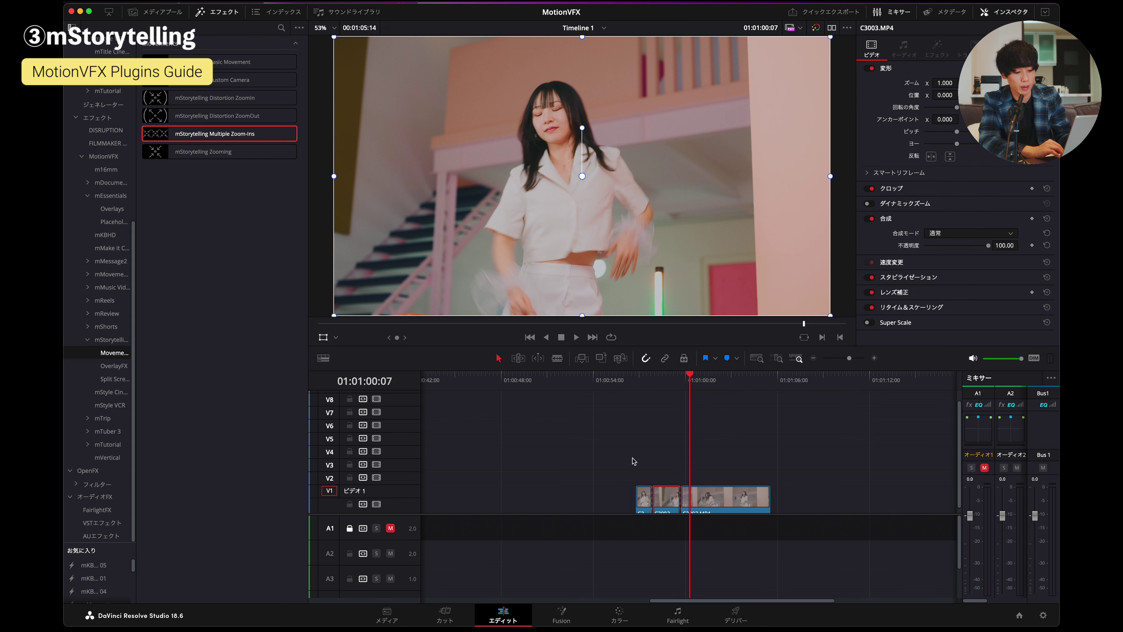
left_click(653, 380)
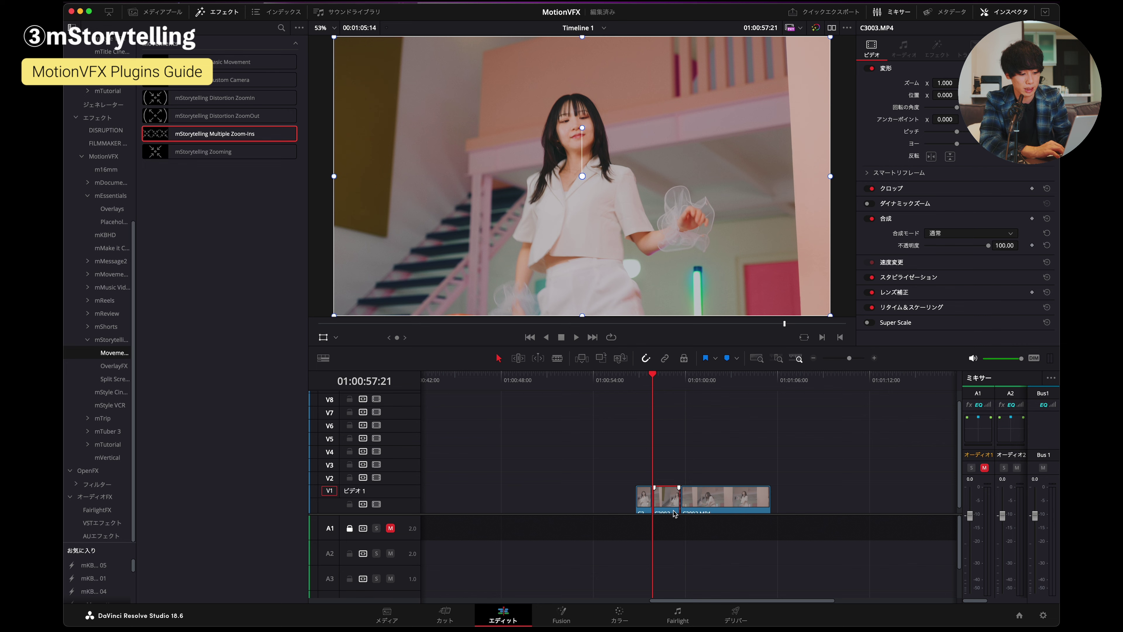
key("super+z")
key("space")
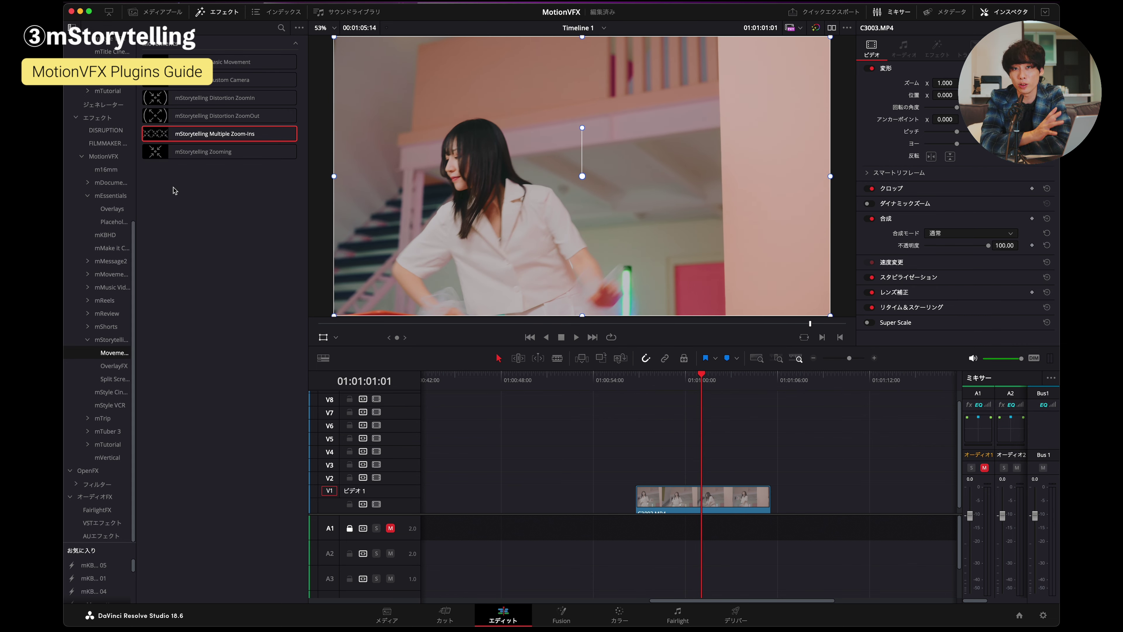
- Apply the mStorytelling Film Burn overlay effect to clip C3003.MP4
left_click(113, 365)
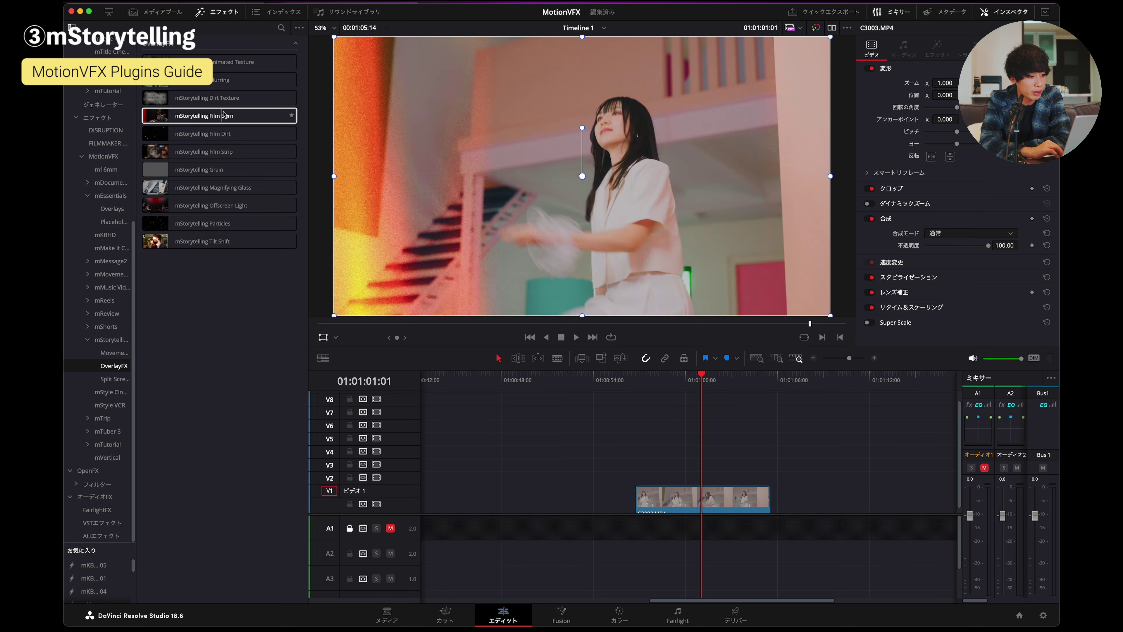
mouse_move(201, 115)
left_mouse_down()
mouse_move(755, 534)
mouse_move(706, 487)
left_mouse_up()
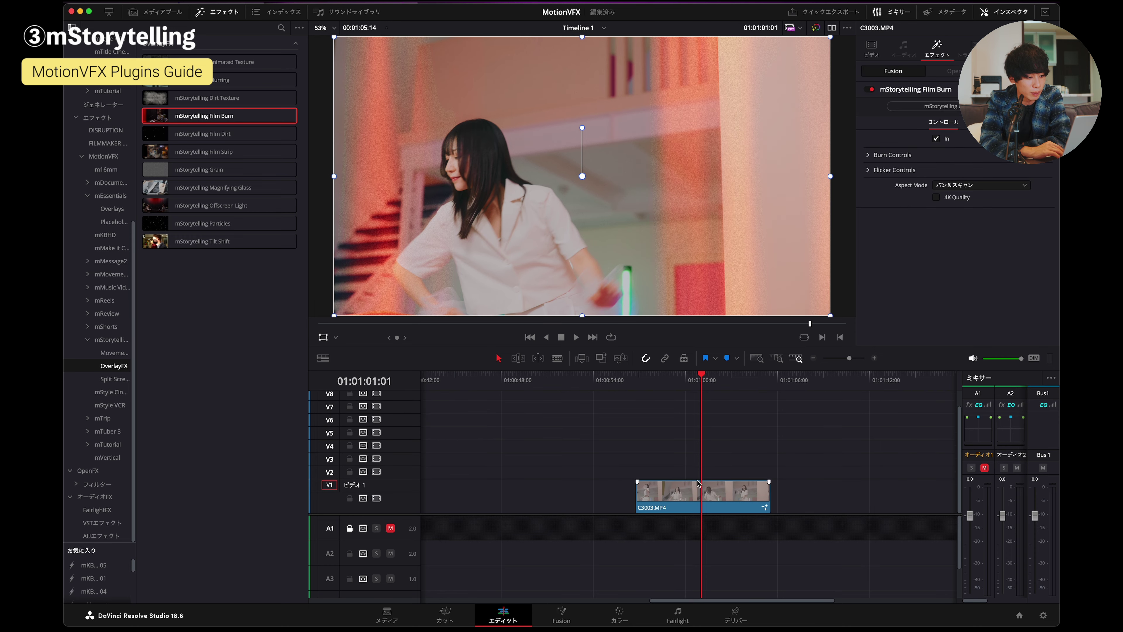
- Examine the Film Burn controls on clip C7071.MP4 near 01:00:06:13, then return to C3003.MP4
key("shift+z")
left_click(458, 374)
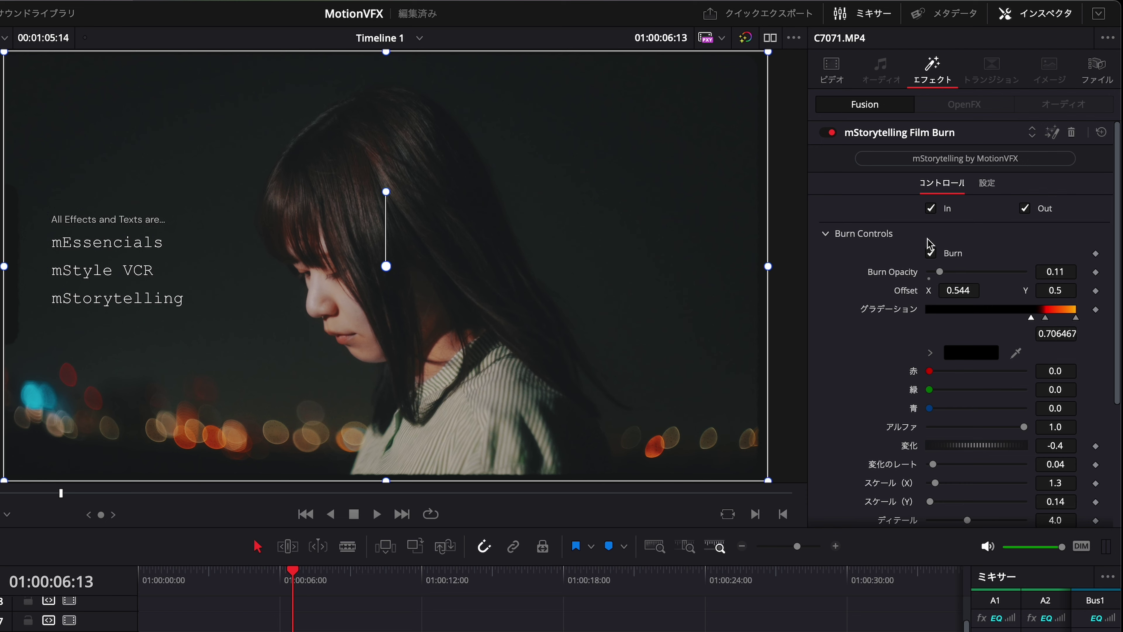
scroll(930, 261, "down", 5)
scroll(973, 248, "up", 4)
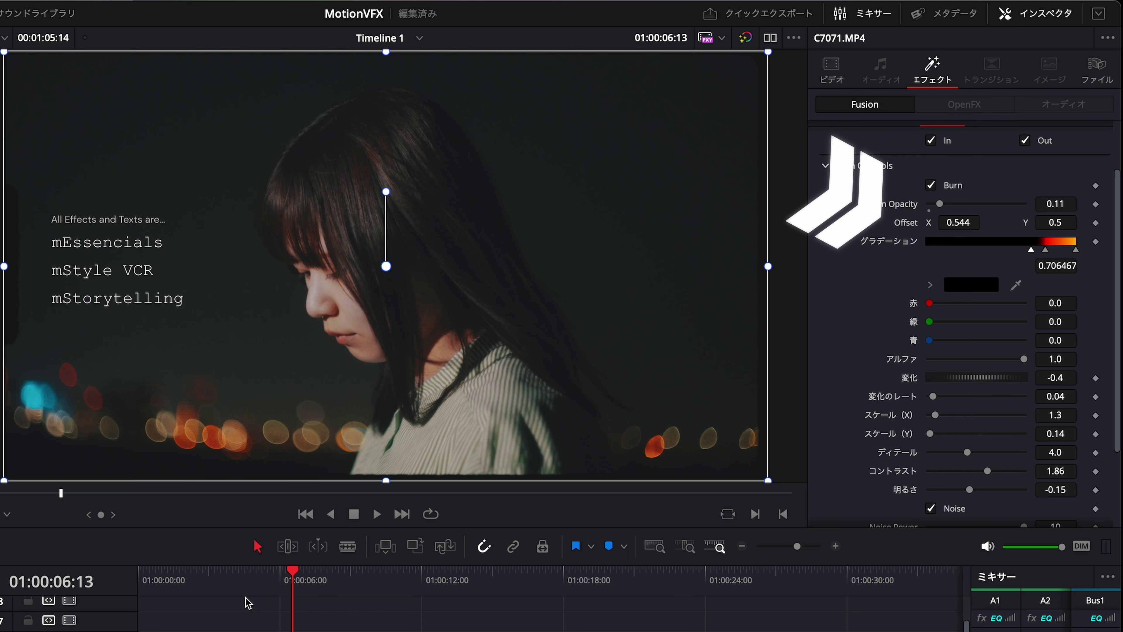
left_click(190, 600)
left_click(178, 580)
left_click(305, 580)
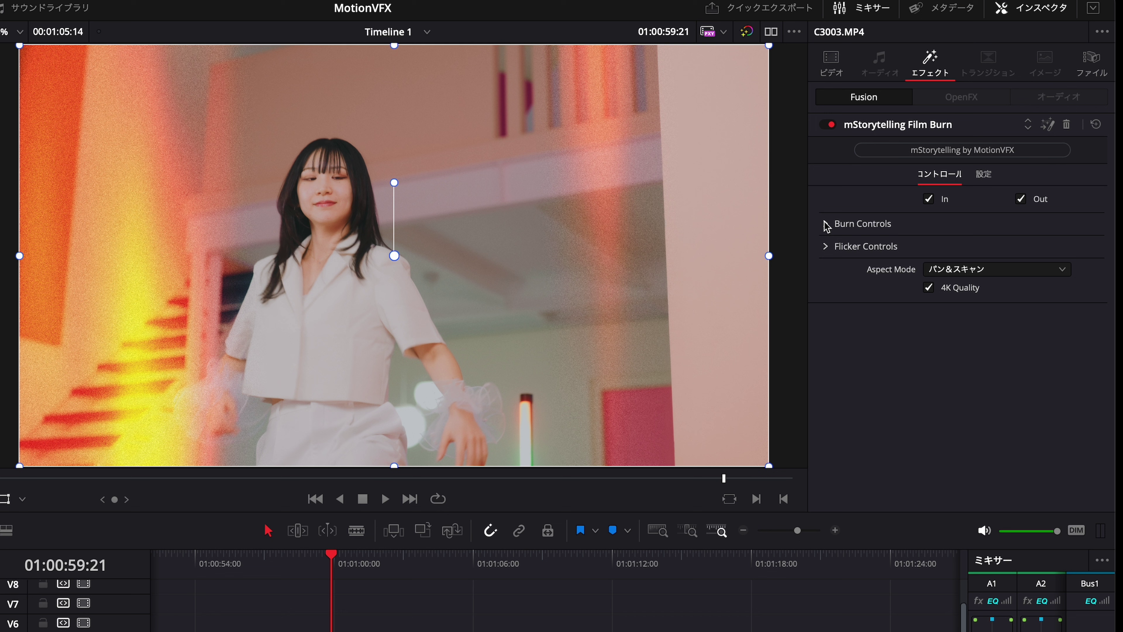
- Set Film Burn's Burn Opacity to 0.409 on C3003.MP4 and move the red gradient stop to about 0.85
left_click(825, 224)
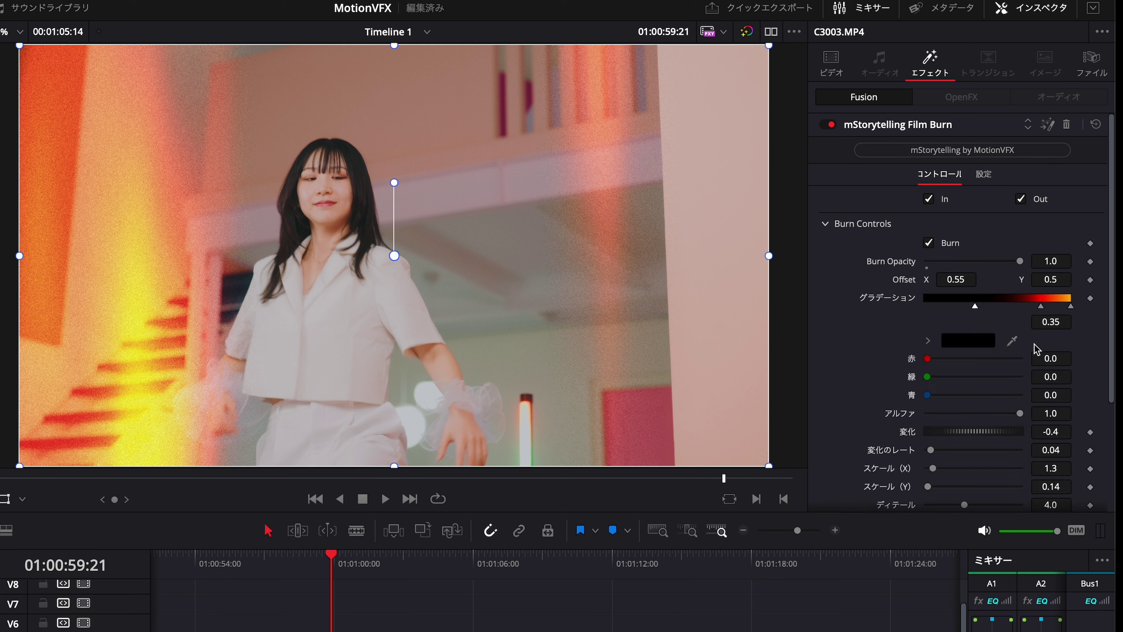
mouse_move(989, 268)
left_mouse_down()
mouse_move(945, 267)
mouse_move(967, 271)
left_mouse_up()
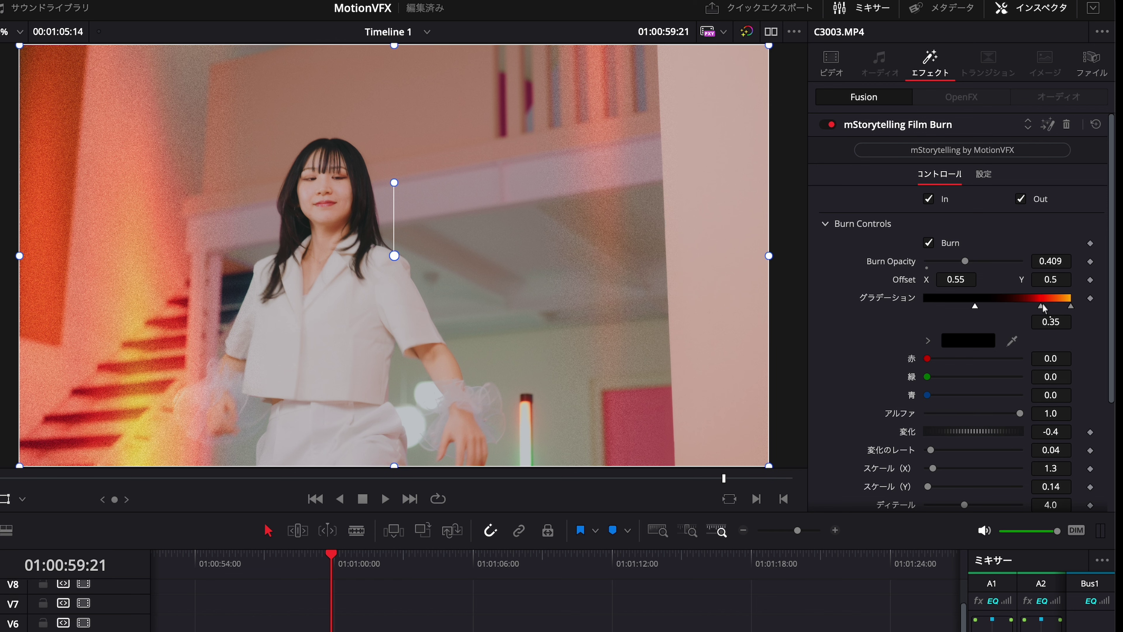
mouse_move(1041, 306)
left_mouse_down()
mouse_move(949, 304)
mouse_move(1047, 306)
left_mouse_up()
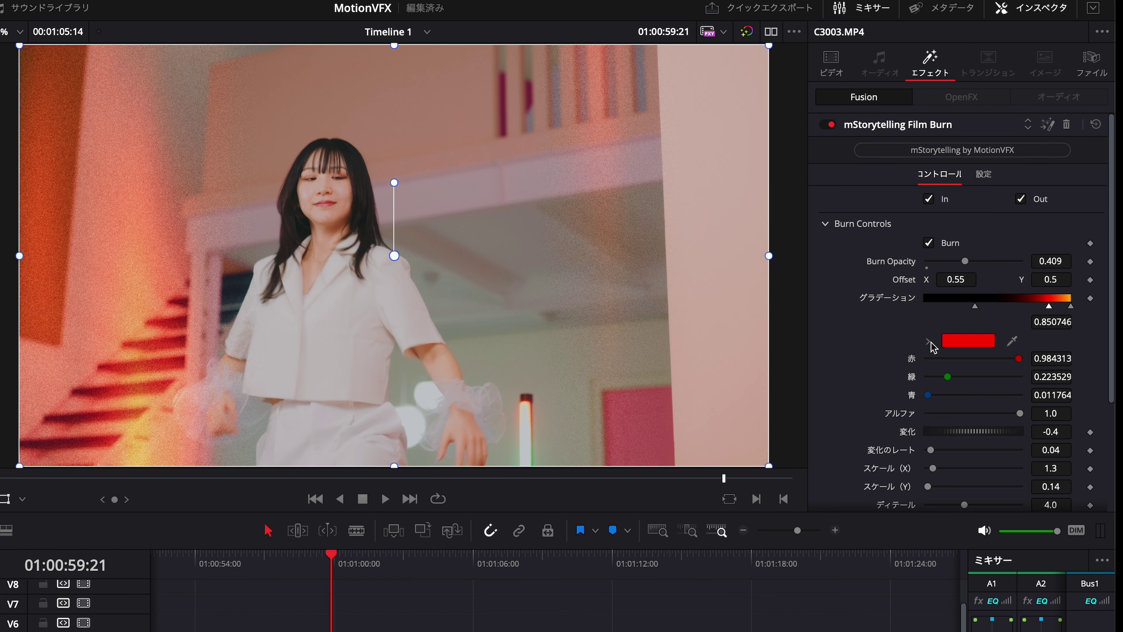
- Recolor the selected burn gradient stop yellow with hue 0.152, saturation 0.867 and value 1.0, and play C3003.MP4
left_click(930, 343)
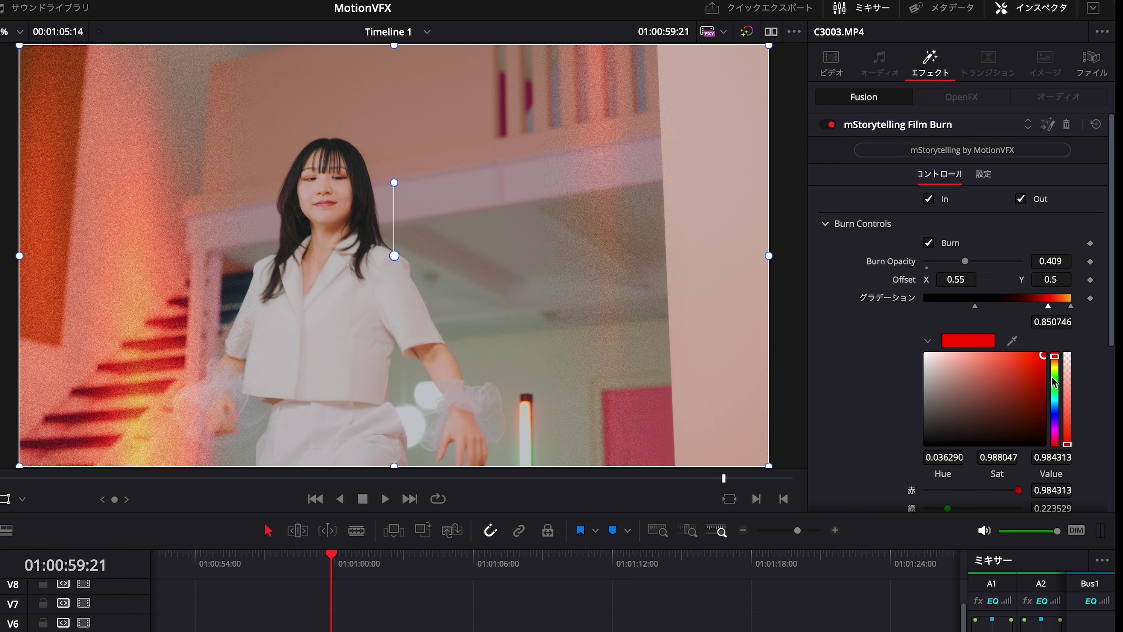
left_click(1055, 368)
left_click_drag(1000, 381, 1029, 354)
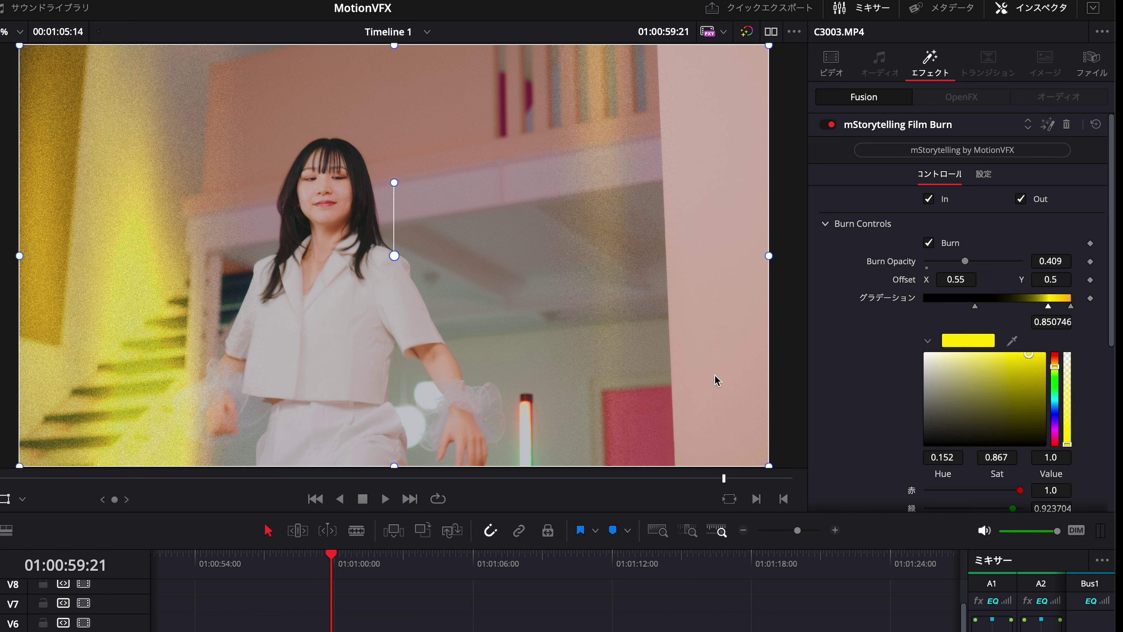
left_click(281, 571)
key("space")
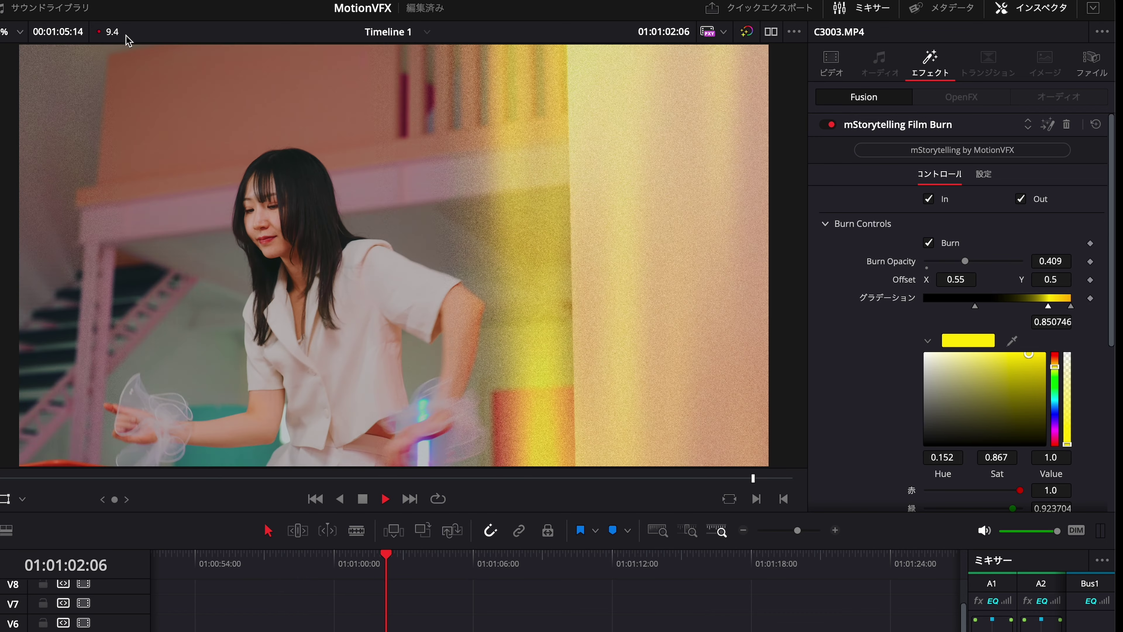
key("space")
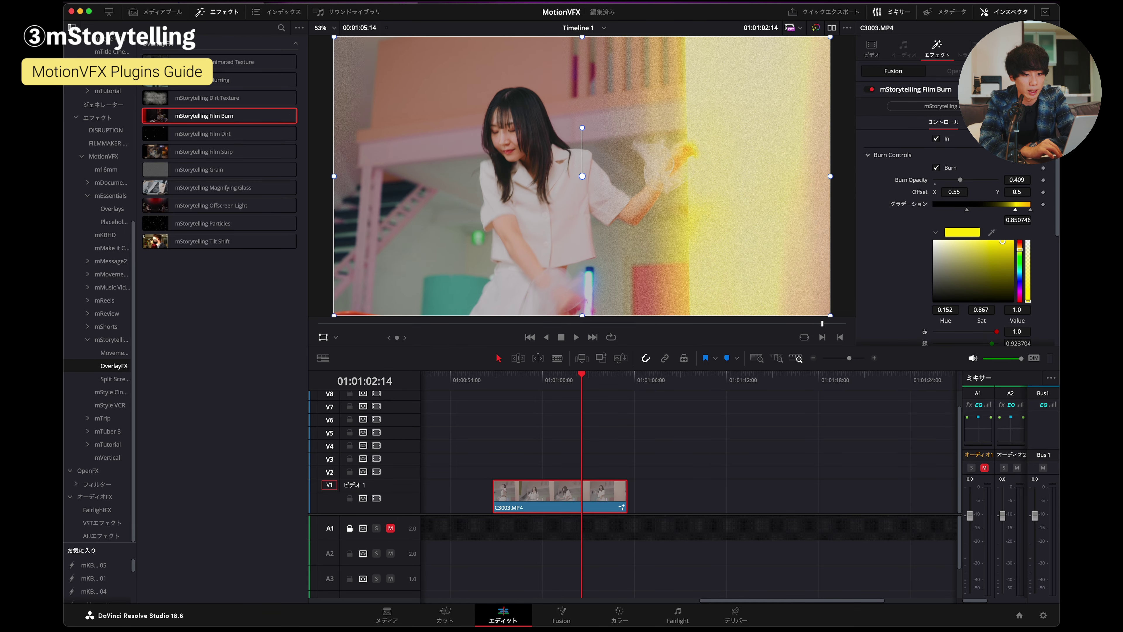
- Undo the Film Burn effect, apply mStorytelling Film Strip to C3003.MP4, and preview it full screen
key("super+z")
left_click_drag(227, 153, 530, 491)
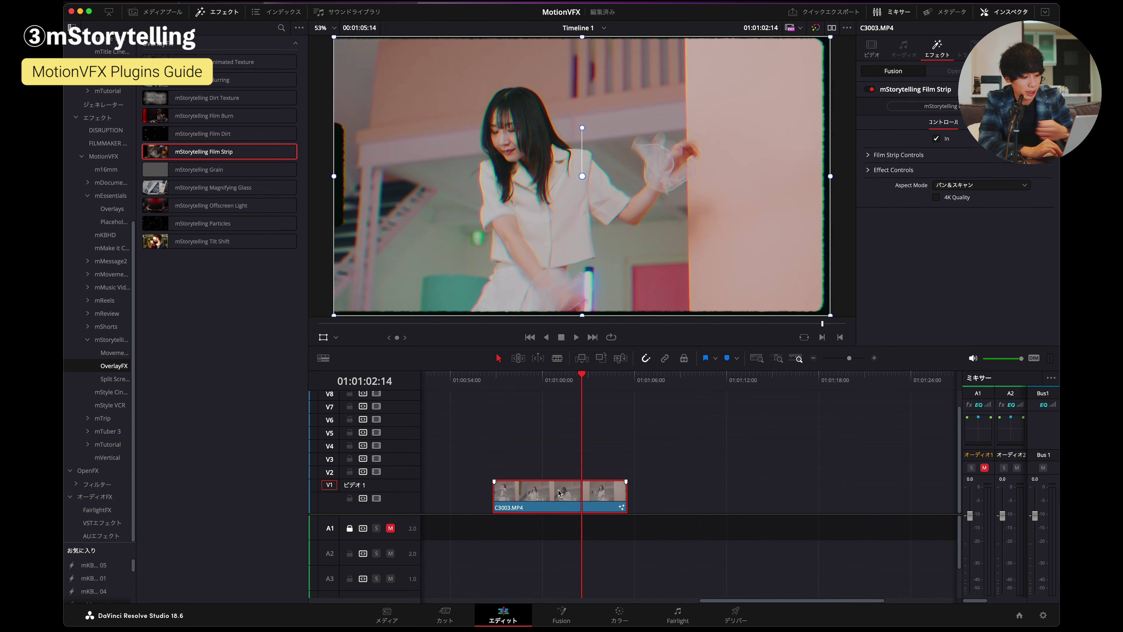
left_click(493, 384)
key("space")
key("super+f")
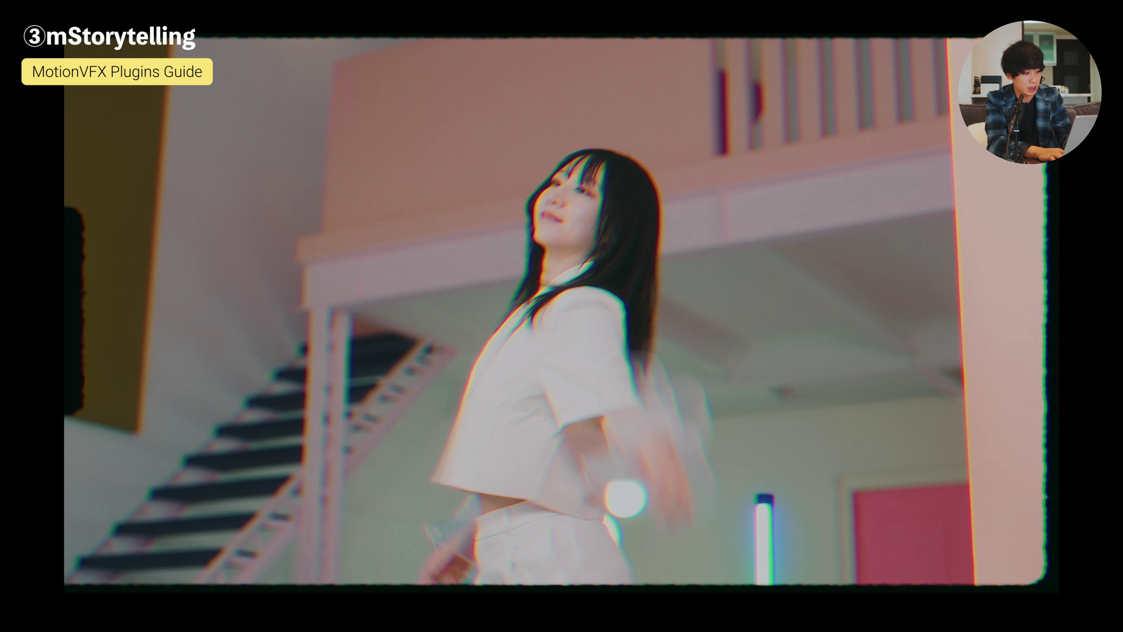
key("super+f")
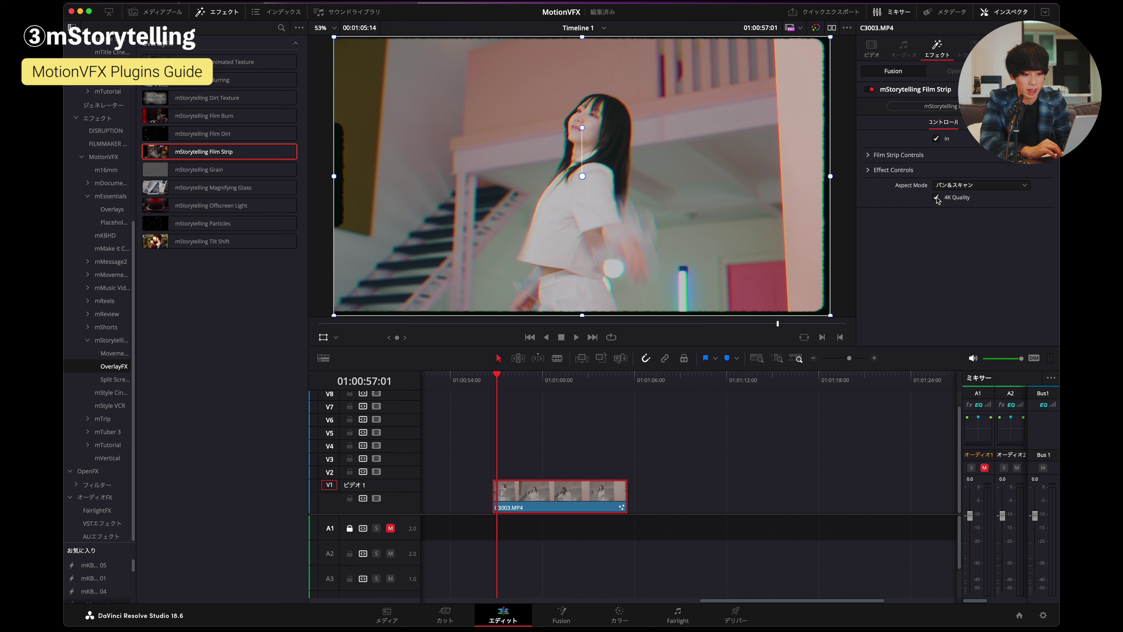
- Turn off Desaturation and Prism in the Film Strip's Effect Controls and play C3003.MP4
left_click(868, 155)
scroll(924, 185, "down", 4)
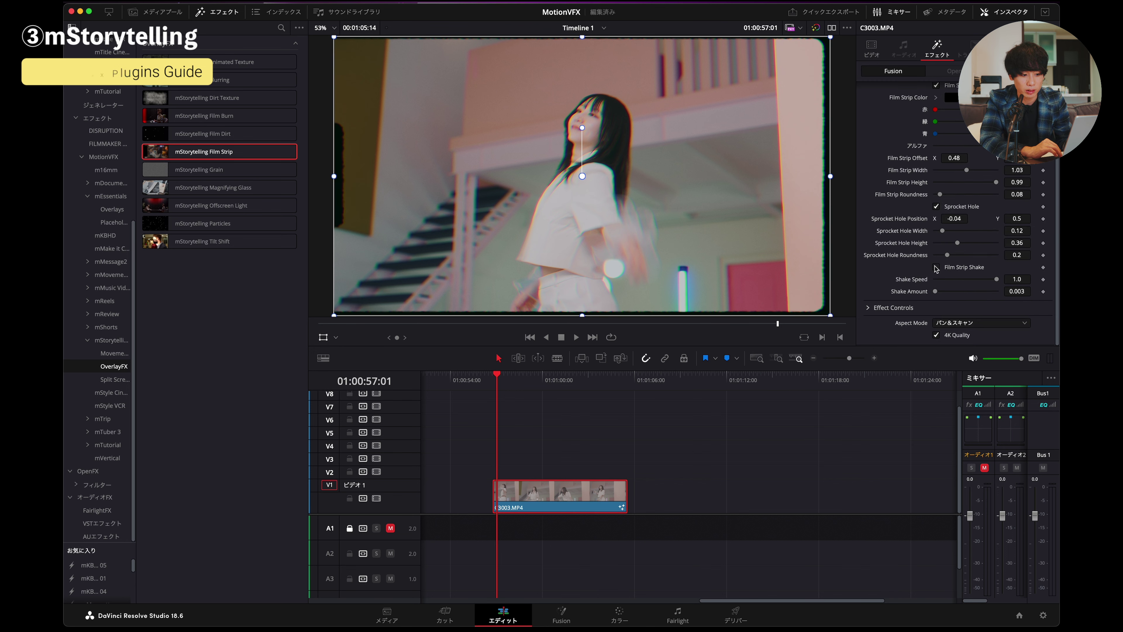
left_click(868, 308)
scroll(937, 266, "down", 6)
left_click(939, 260)
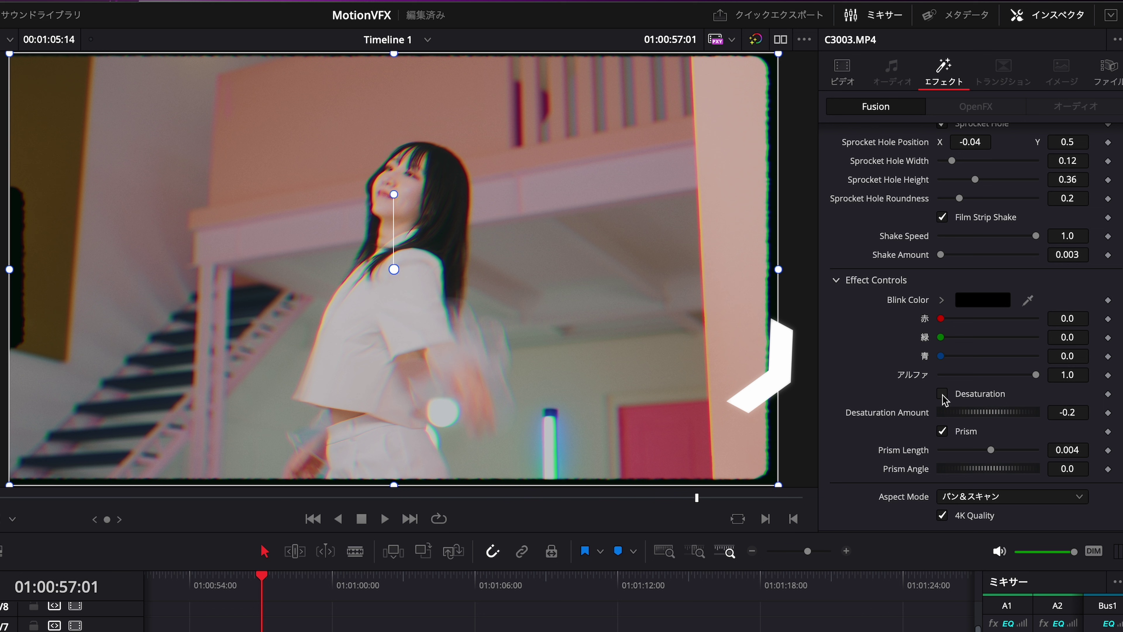
left_click(942, 430)
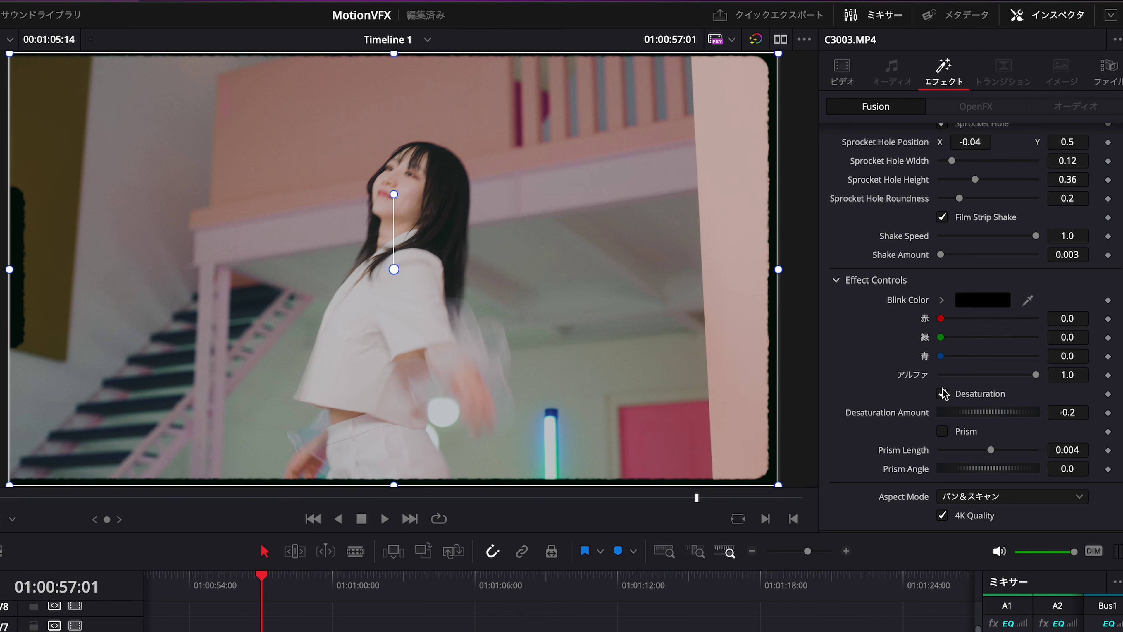
key("space")
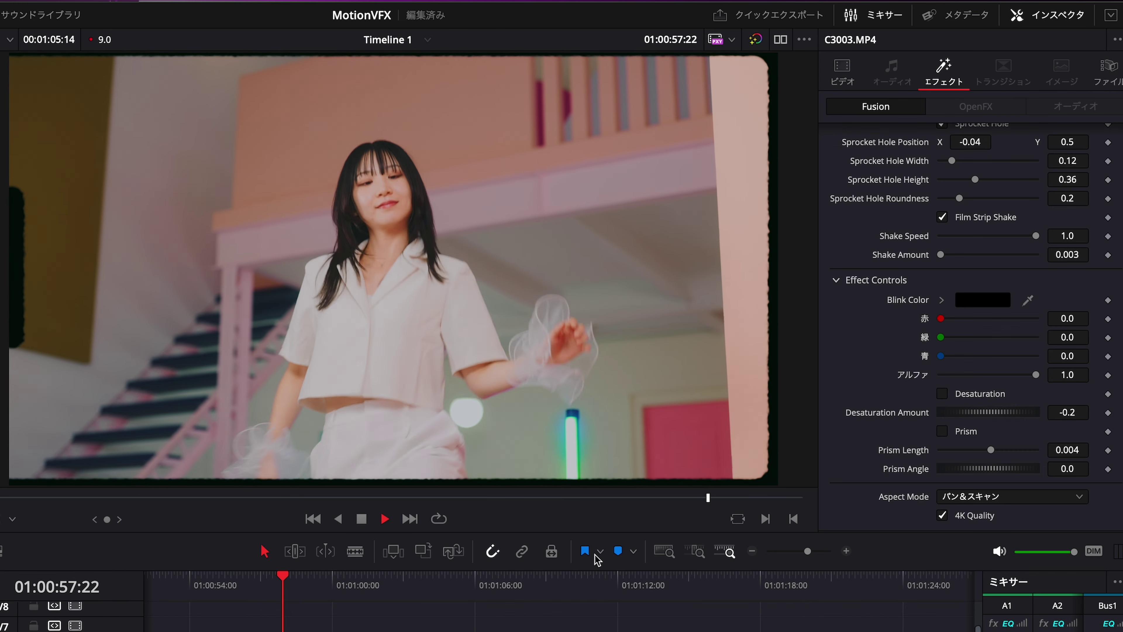
key("space")
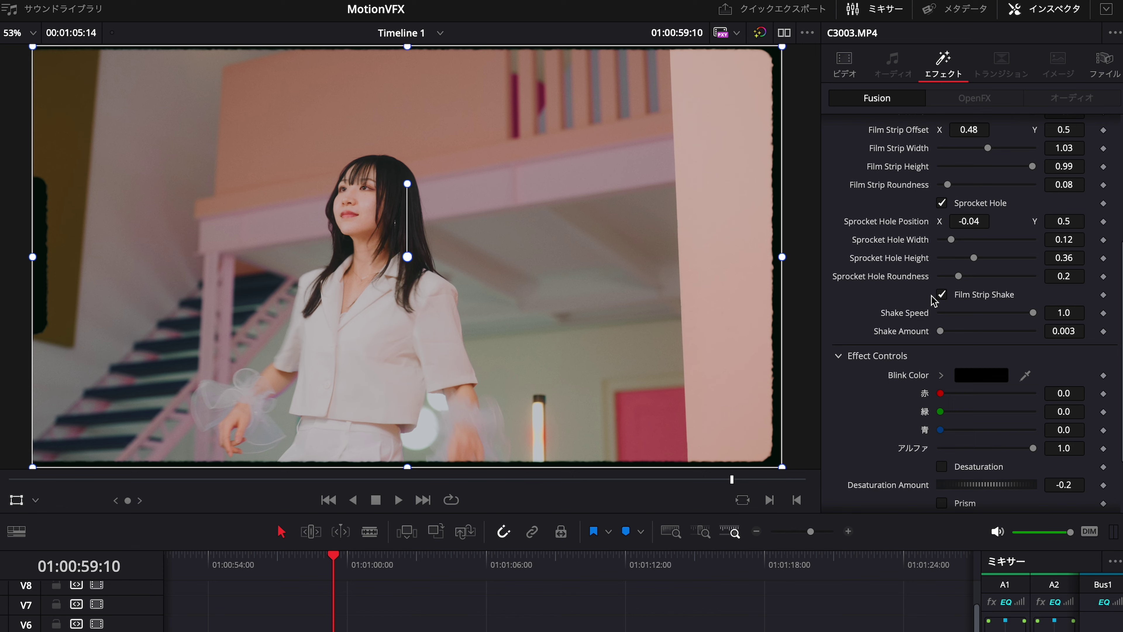
- Turn off Film Strip Shake and play C3003.MP4 to check the frame's motion
left_click(936, 142)
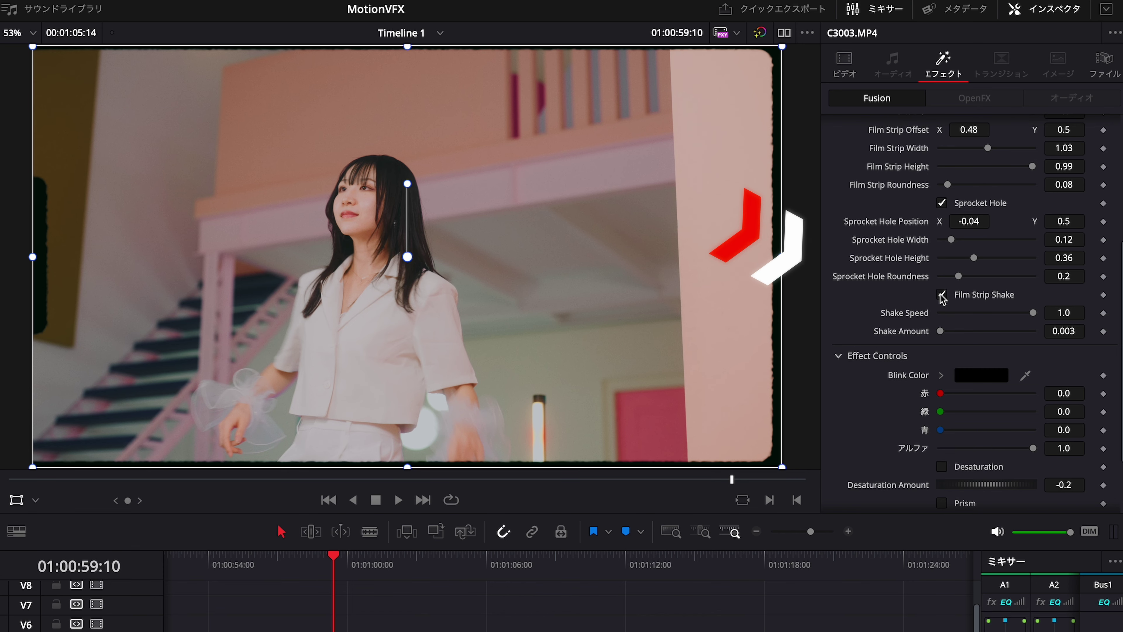
key("space")
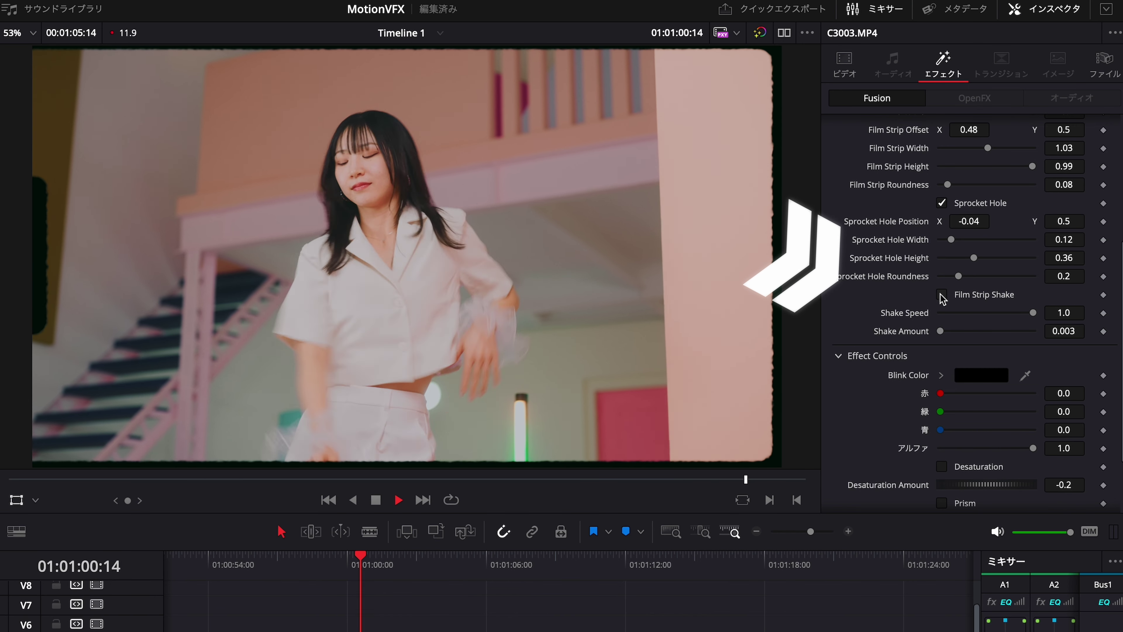
key("space")
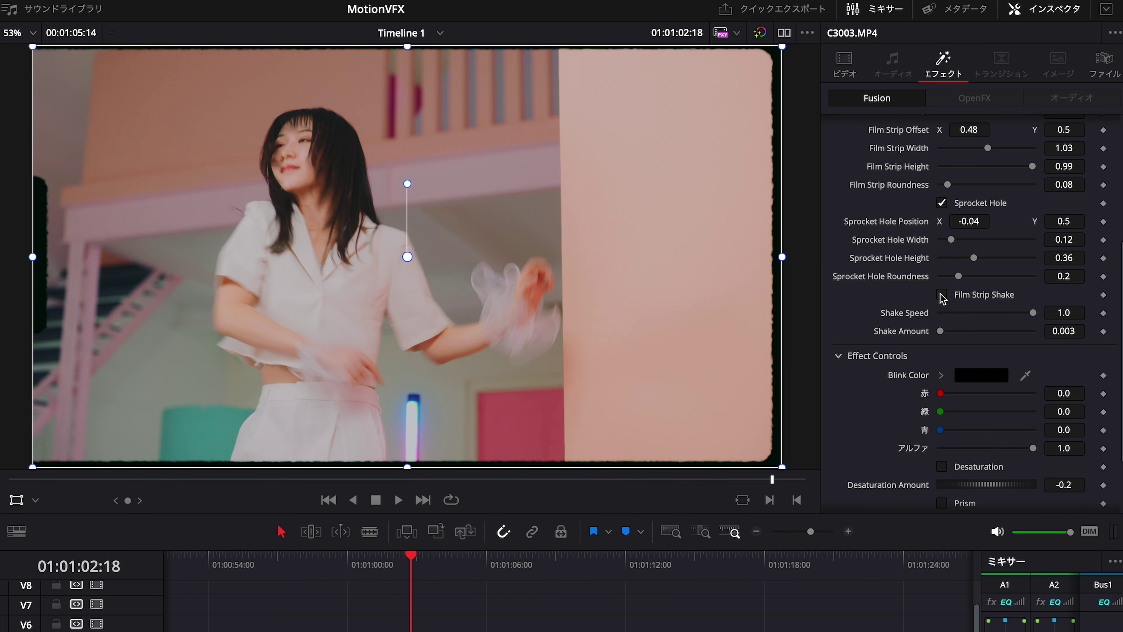
left_click(941, 294)
key("space")
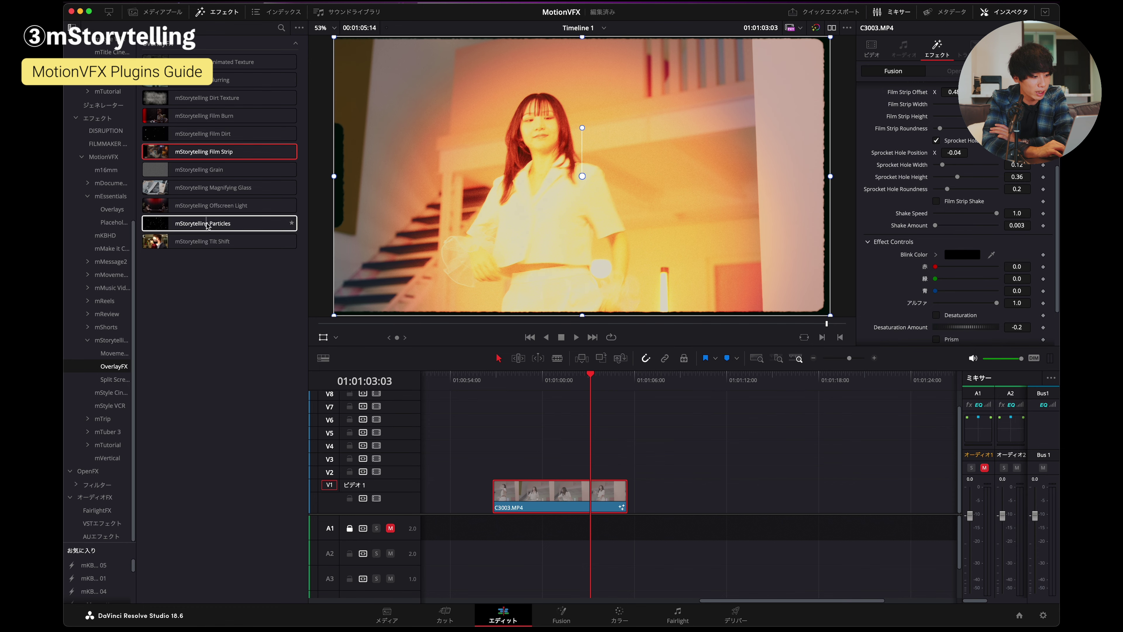
- Try the mStorytelling Particles and Tilt Shift overlays on C3003.MP4 and play the clip
left_click(216, 224)
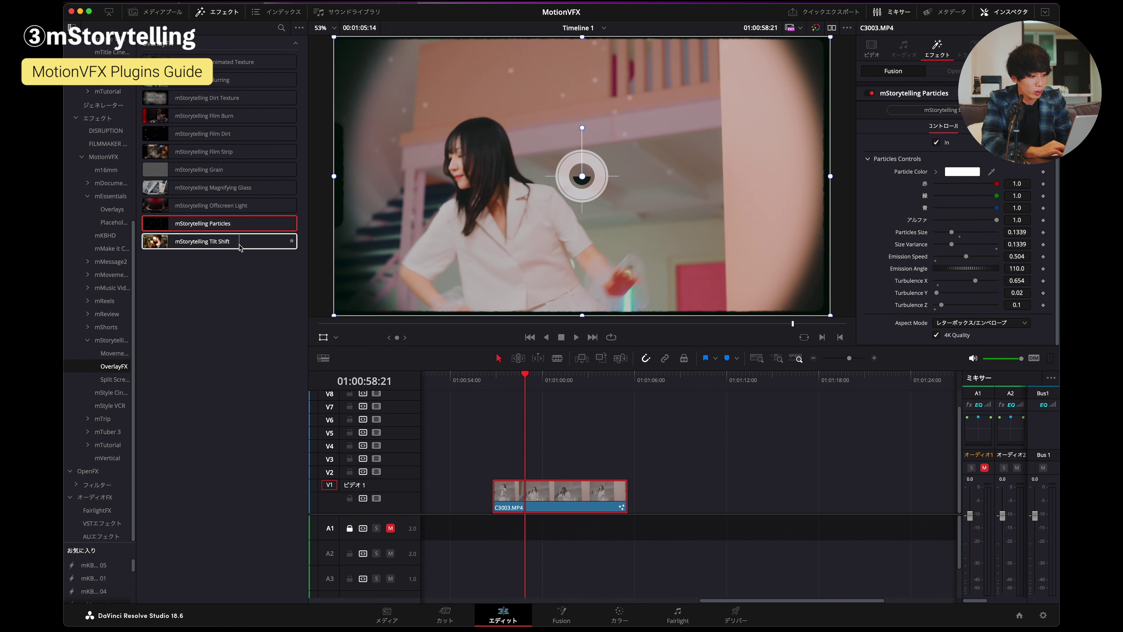
left_click_drag(240, 247, 538, 499)
key("space")
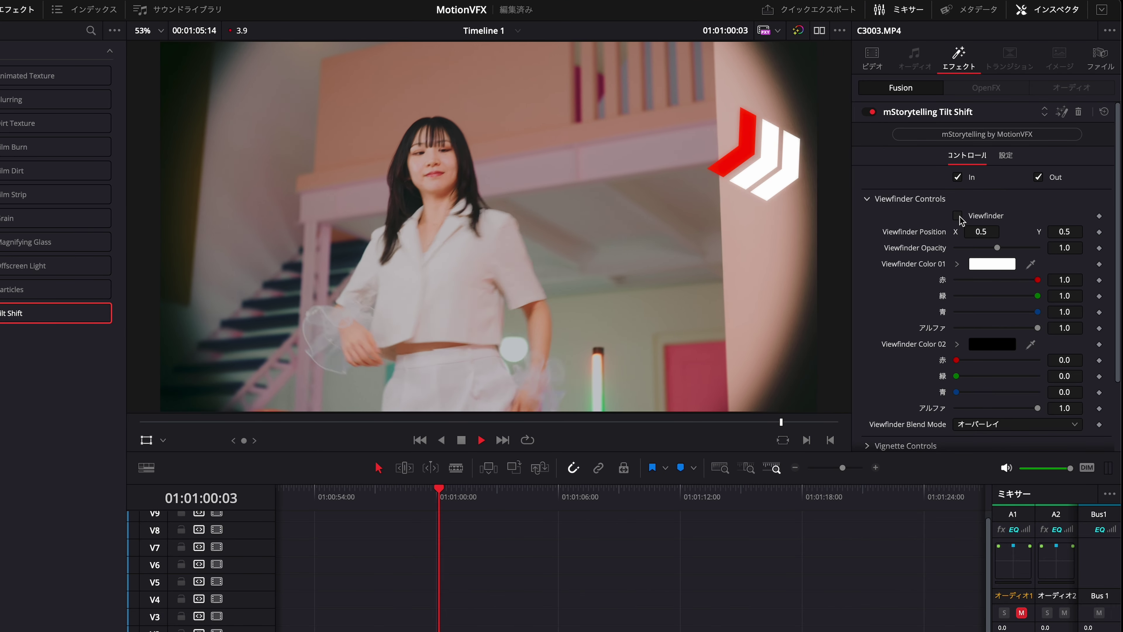
key("space")
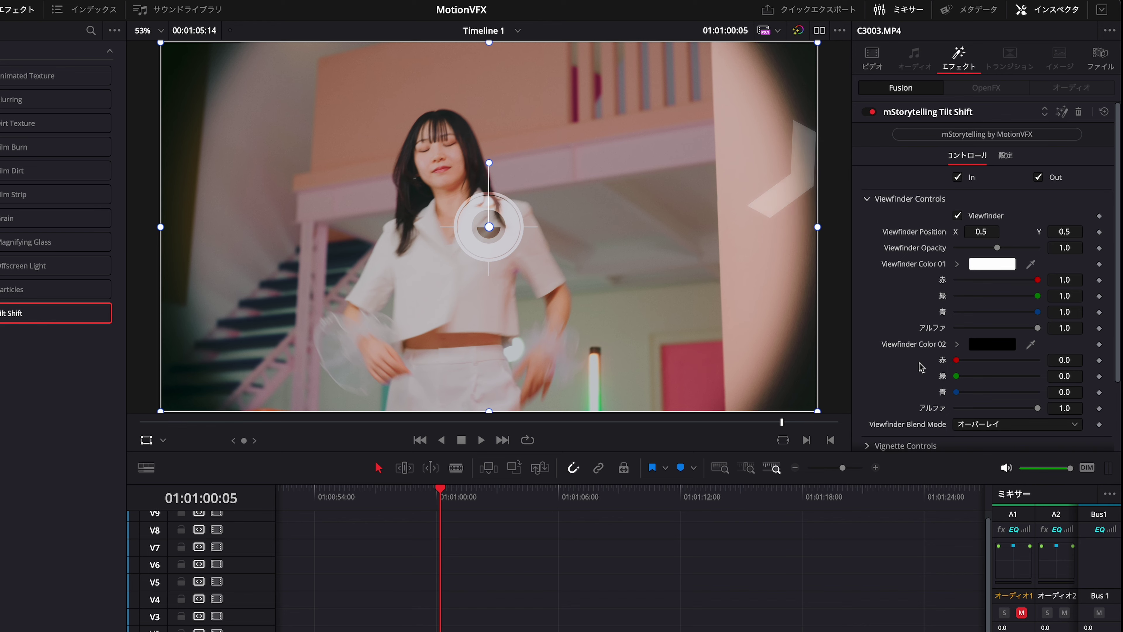
- Review the Tilt Shift's viewfinder and grain controls and play C3003.MP4 with the effect
scroll(935, 425, "down", 3)
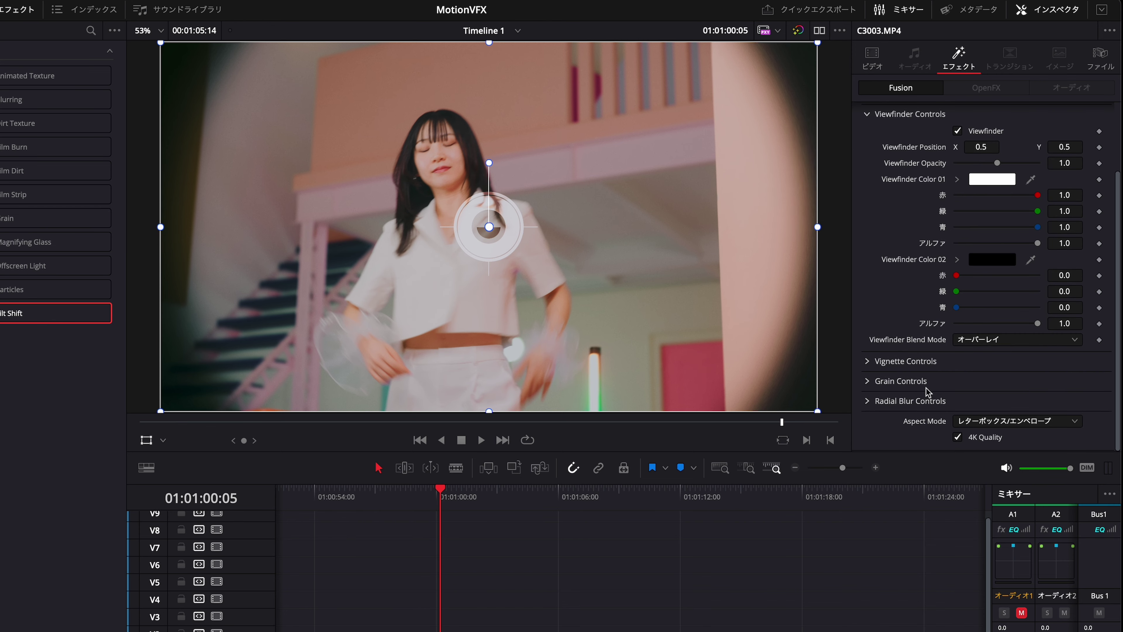
key("space")
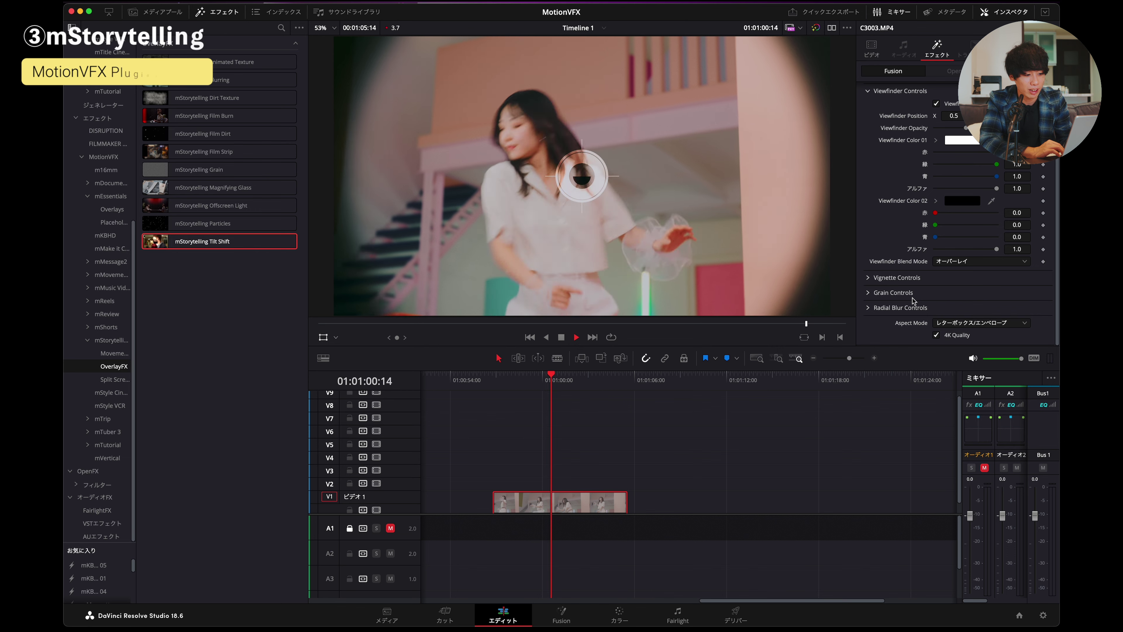
key("space")
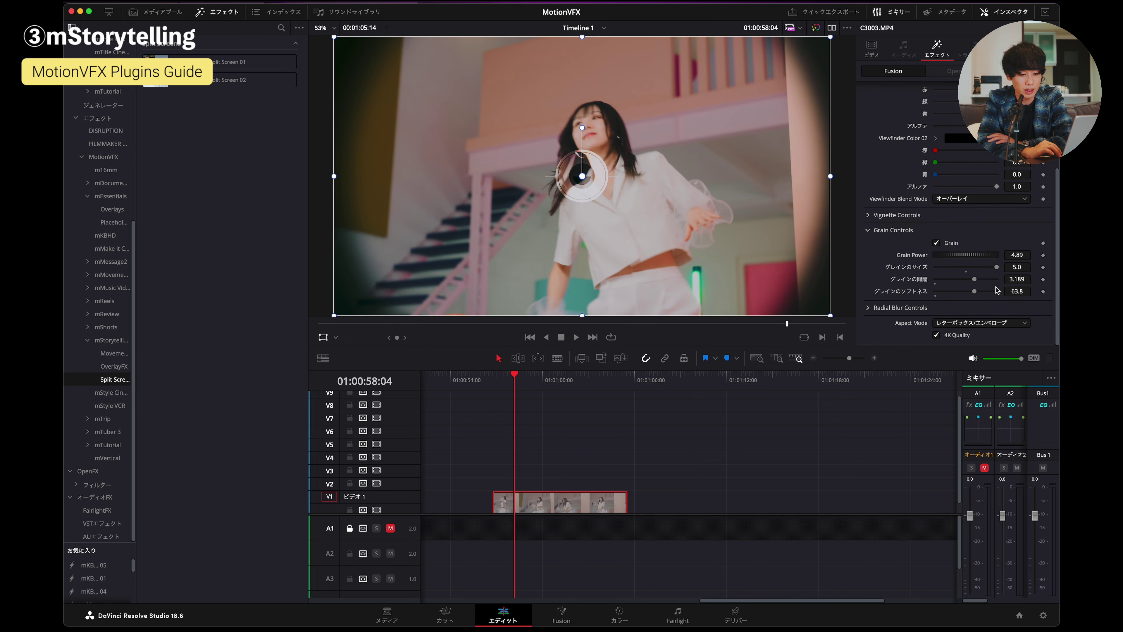
scroll(997, 290, "up", 5)
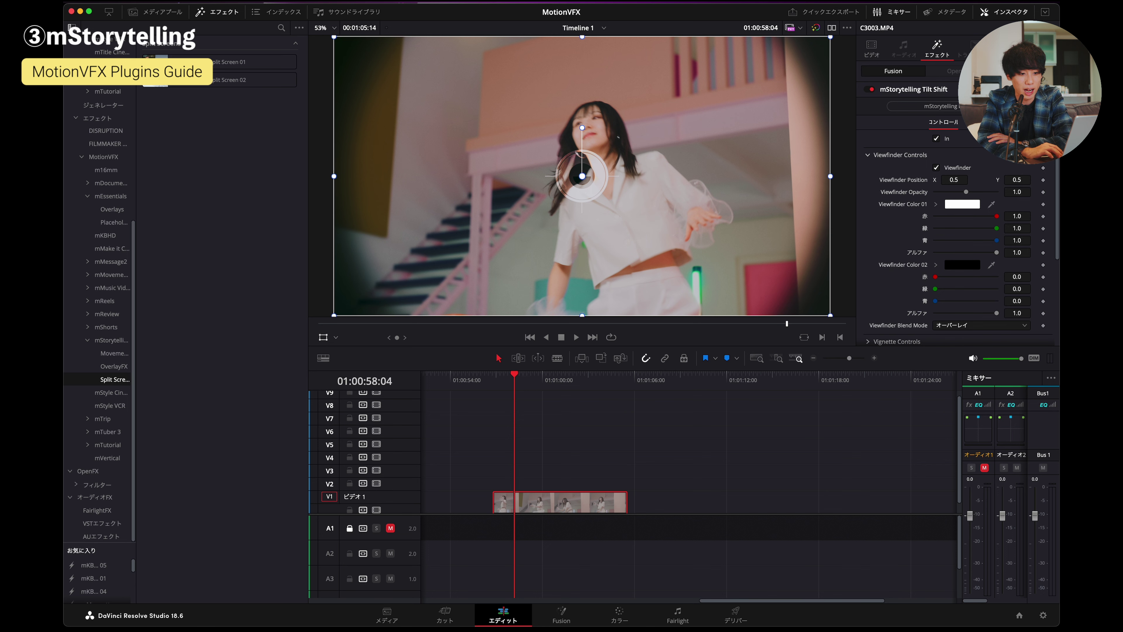
- Undo the Tilt Shift effect, apply mStorytelling Split Screen 01 to C3003.MP4, and play the clip
key("super+z")
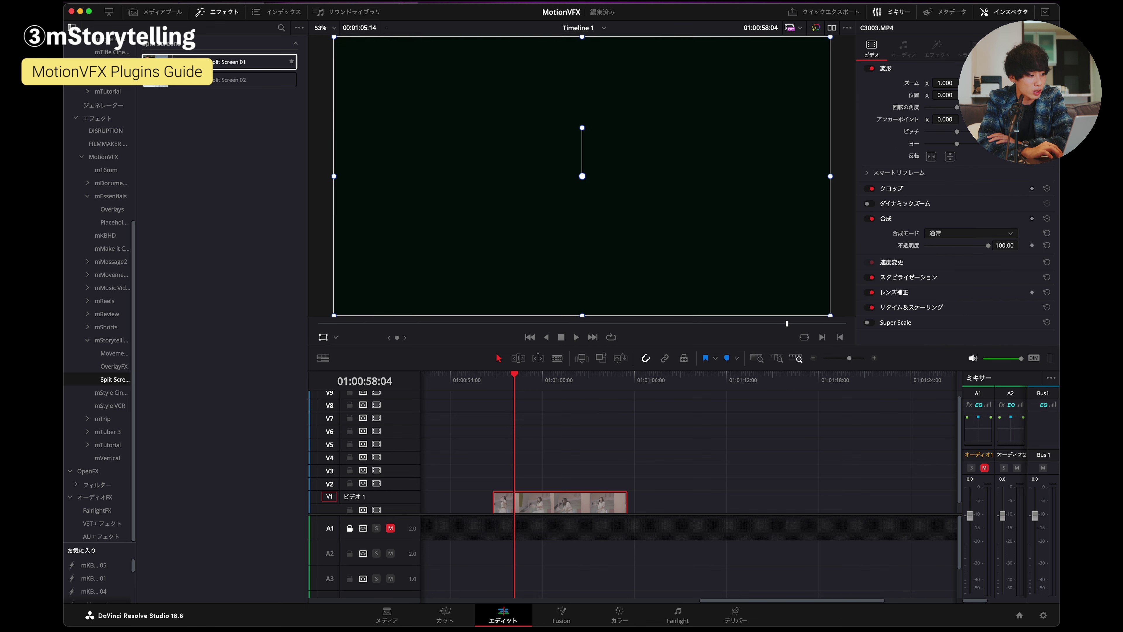
left_click_drag(186, 62, 494, 509)
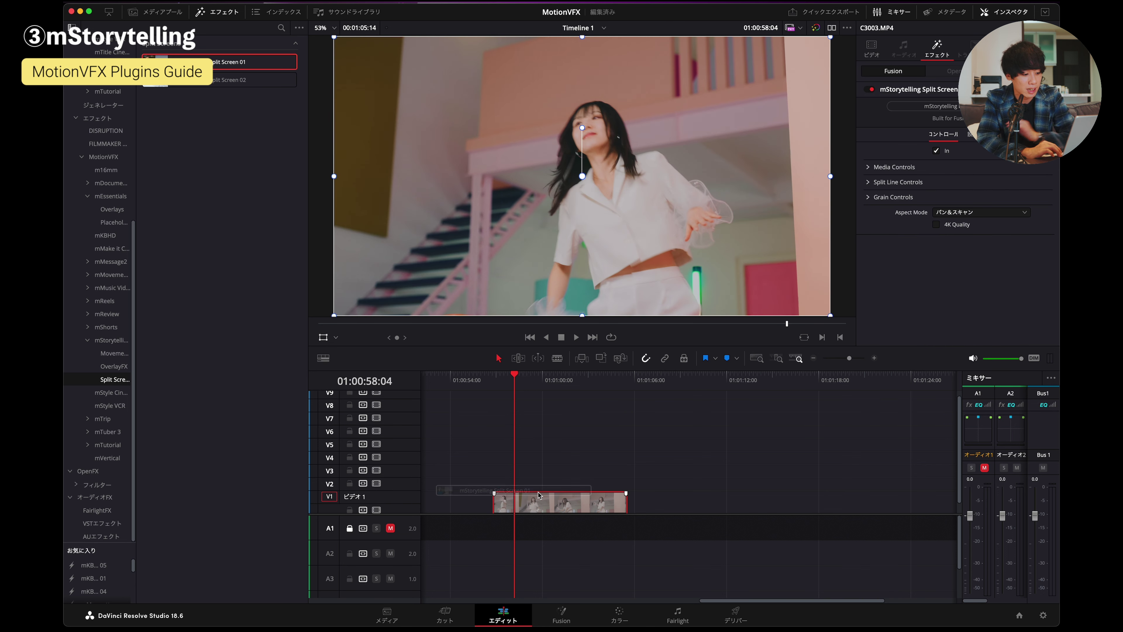
key("space")
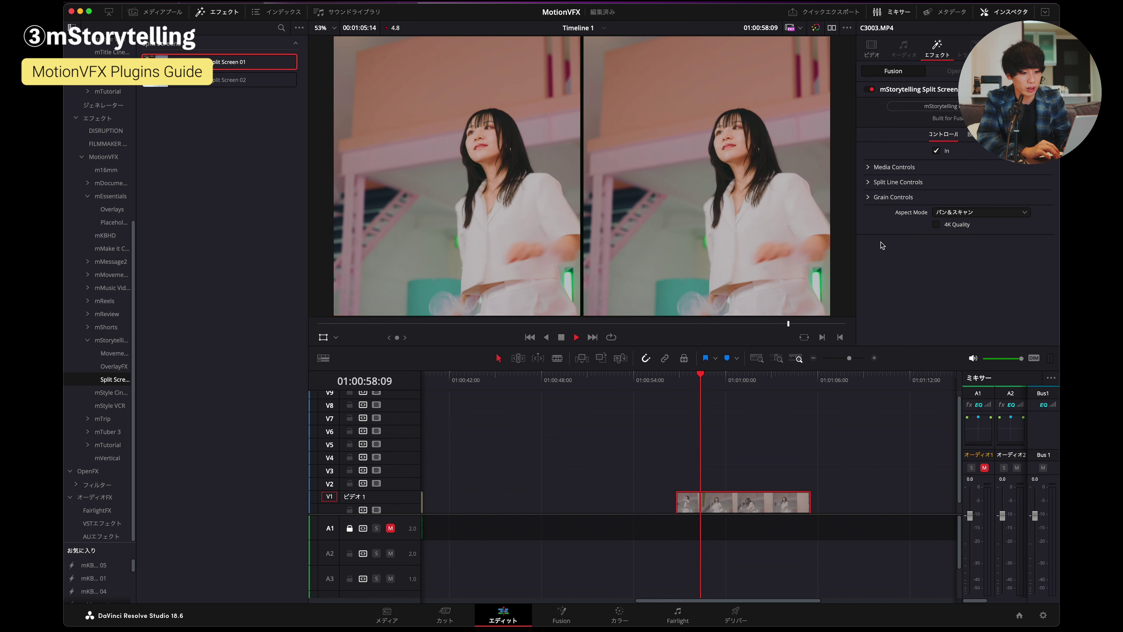
key("space")
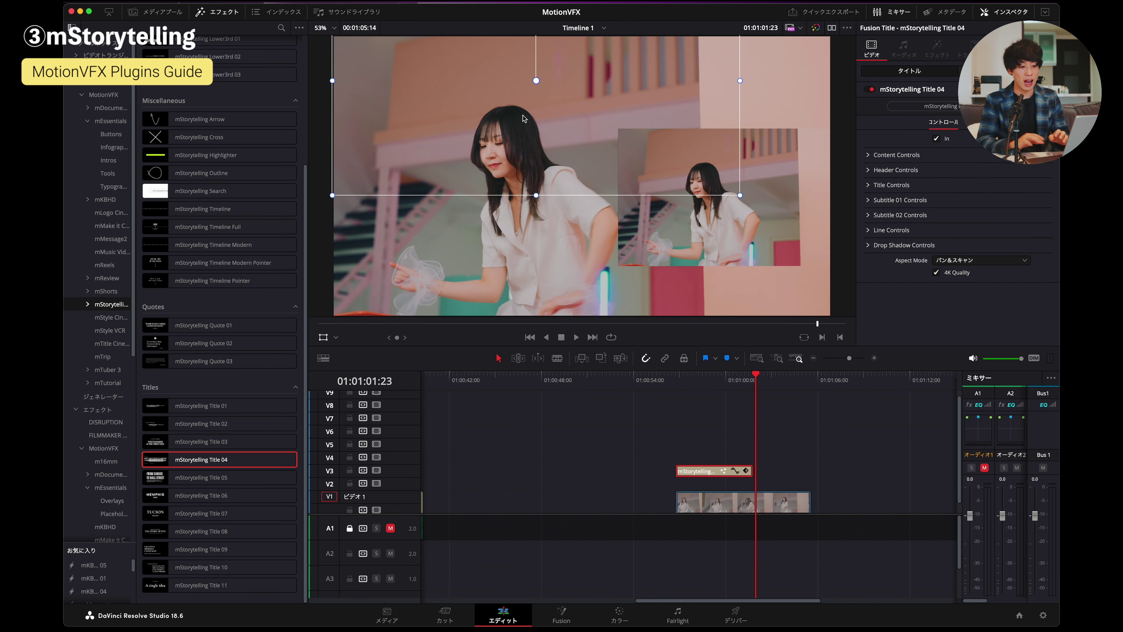
- Review the mStorytelling quote at 01:00:24:15 and the title at 01:00:29:20 in the earlier part of the timeline
scroll(707, 436, "left", 10)
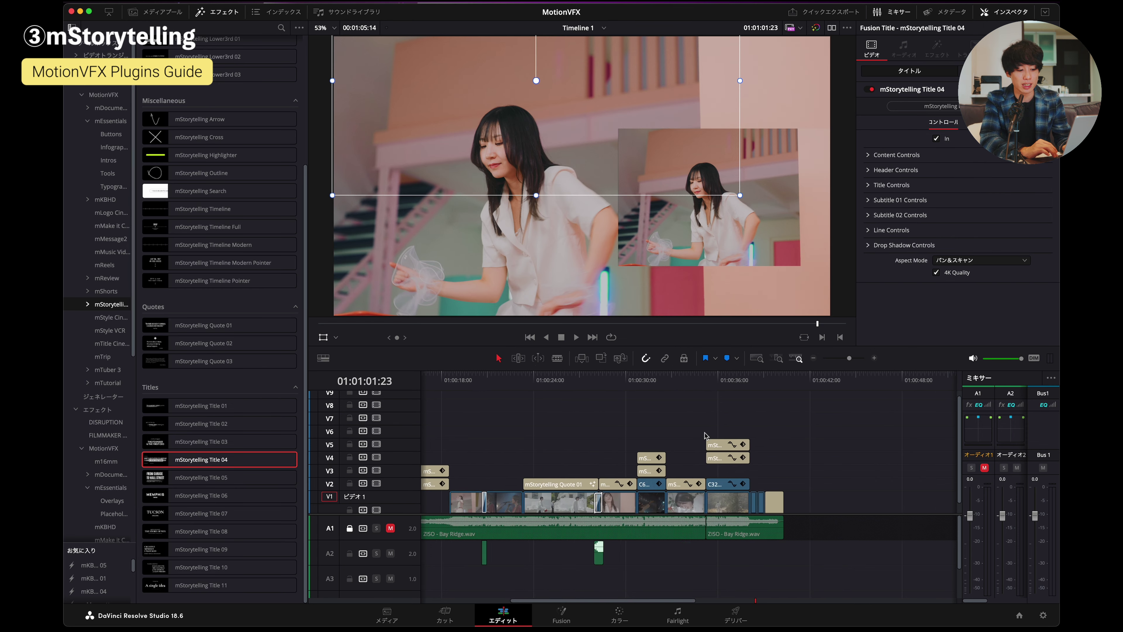
left_click(795, 380)
scroll(841, 431, "right", 3)
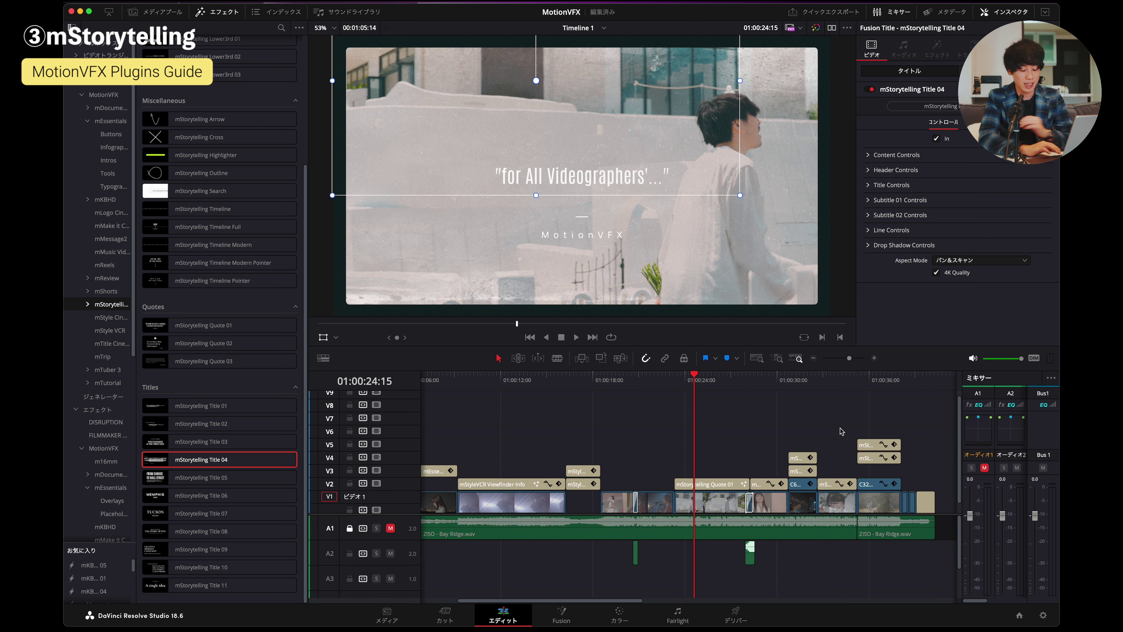
left_click(776, 382)
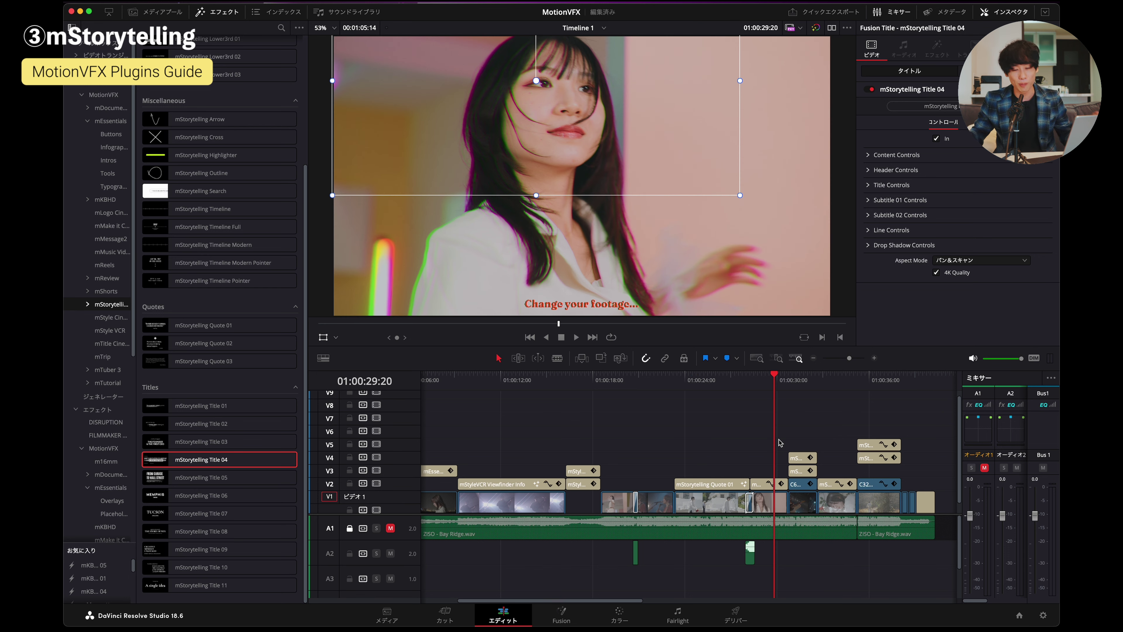